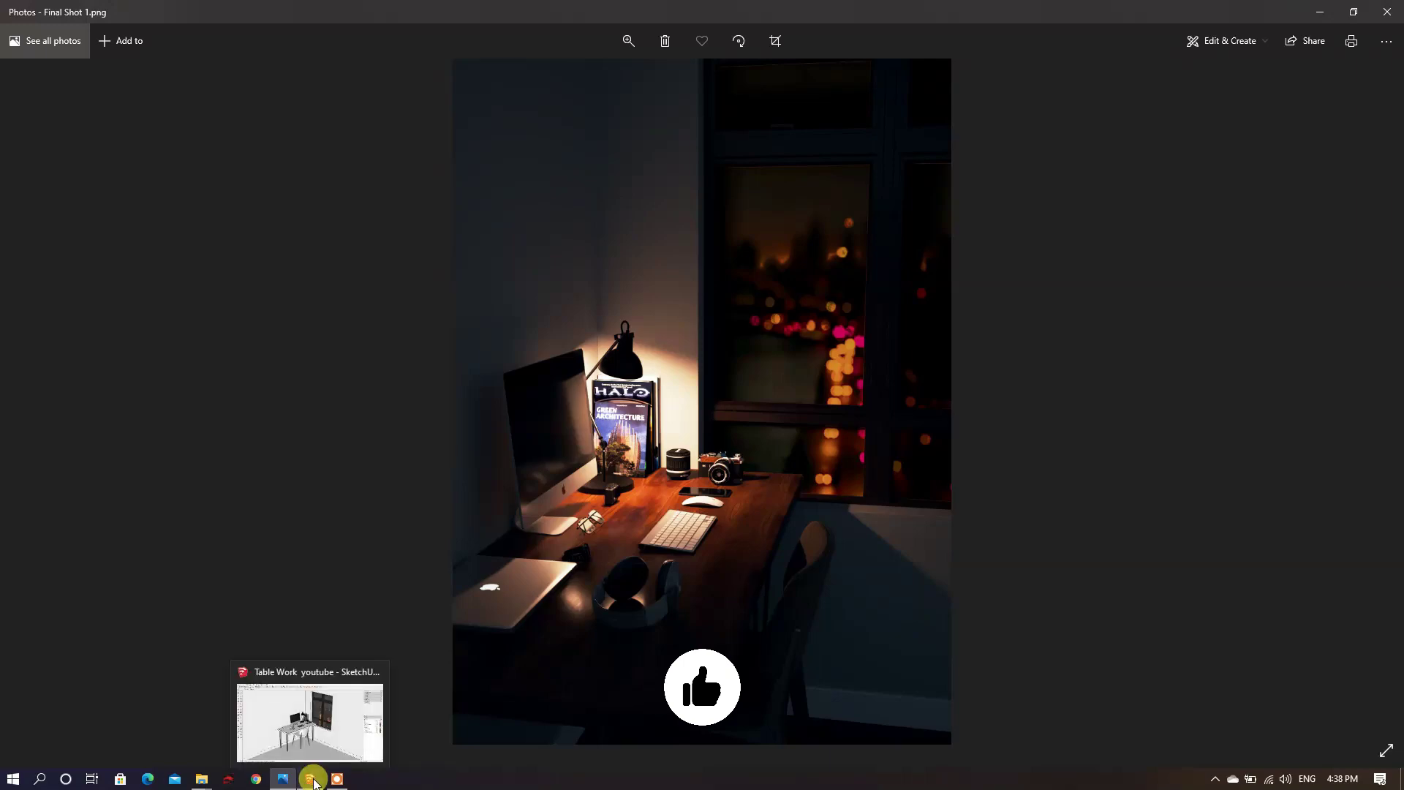
# Step: Switch to the SketchUp model and examine the desk setup from several angles
pyautogui.click(313, 777)
pyautogui.moveTo(627, 470)
pyautogui.mouseDown(button='middle')
pyautogui.moveTo(662, 392)
pyautogui.moveTo(357, 476)
pyautogui.moveTo(503, 484)
pyautogui.moveTo(573, 386)
pyautogui.moveTo(549, 463)
pyautogui.mouseUp(button='middle')
pyautogui.scroll(3, 549, 458)
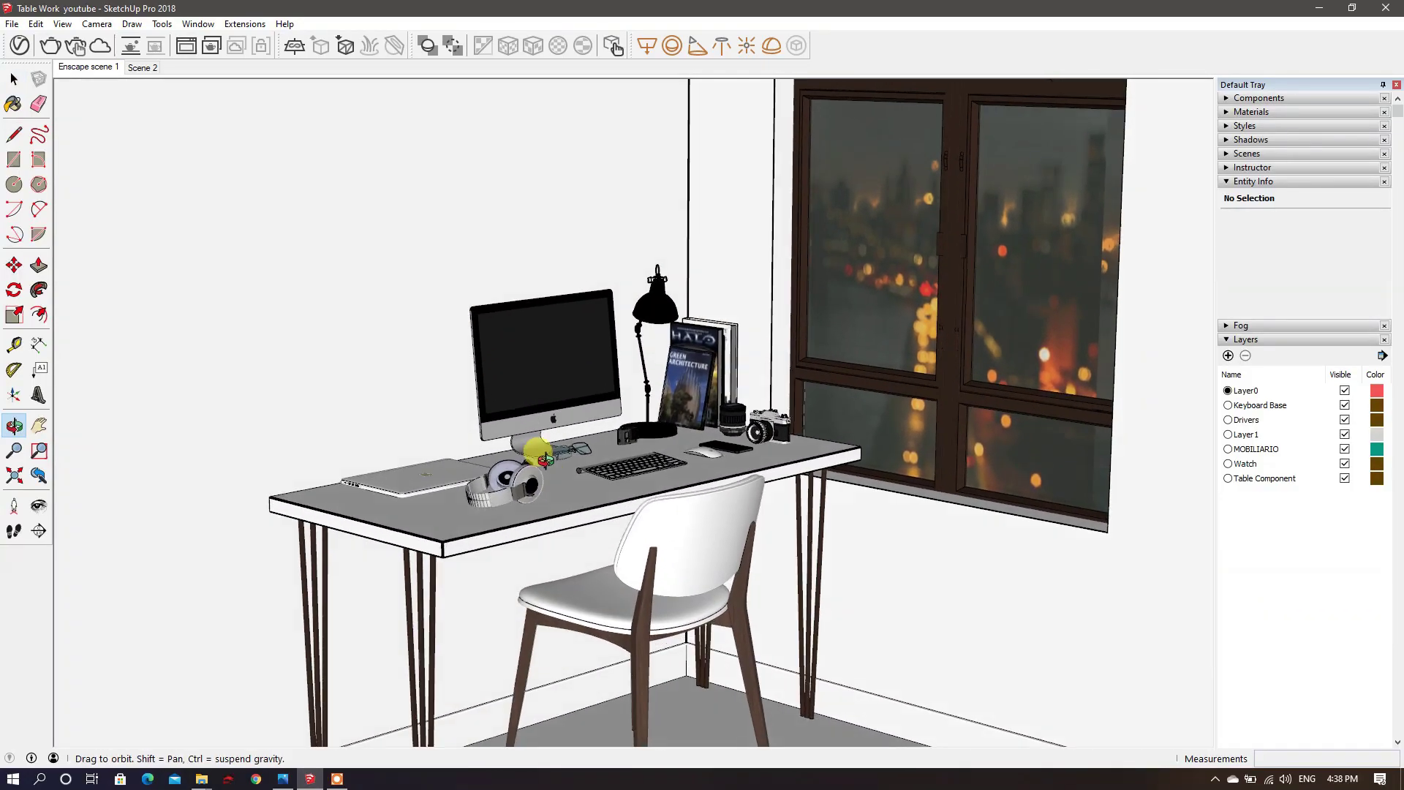
pyautogui.moveTo(965, 194); pyautogui.dragTo(1024, 213, button='middle')
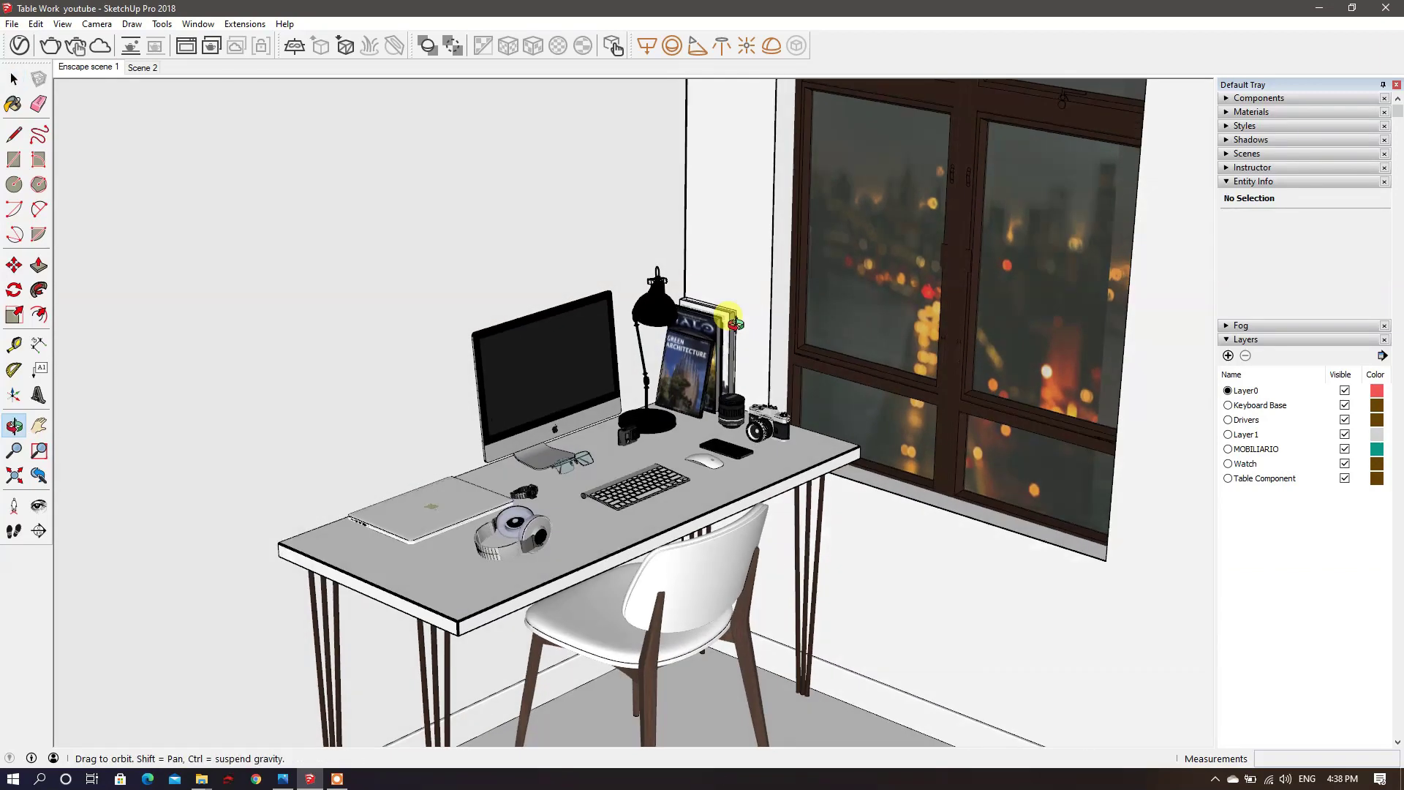
# Step: Open the shadow settings, toggle the shadow display and activate Scene 2
pyautogui.click(1251, 140)
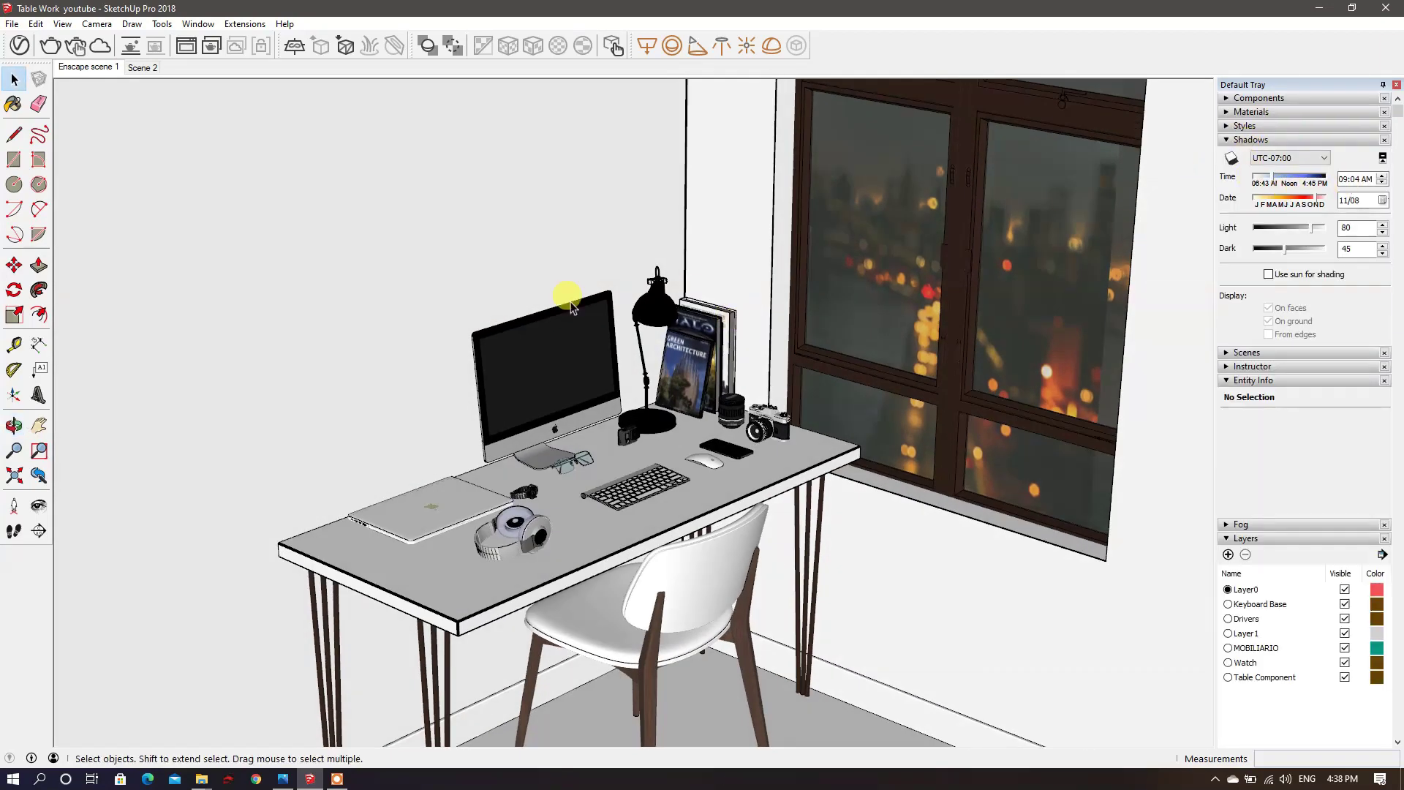
pyautogui.scroll(-8, 718, 355)
pyautogui.moveTo(718, 355); pyautogui.dragTo(678, 482, button='middle')
pyautogui.click(1230, 164)
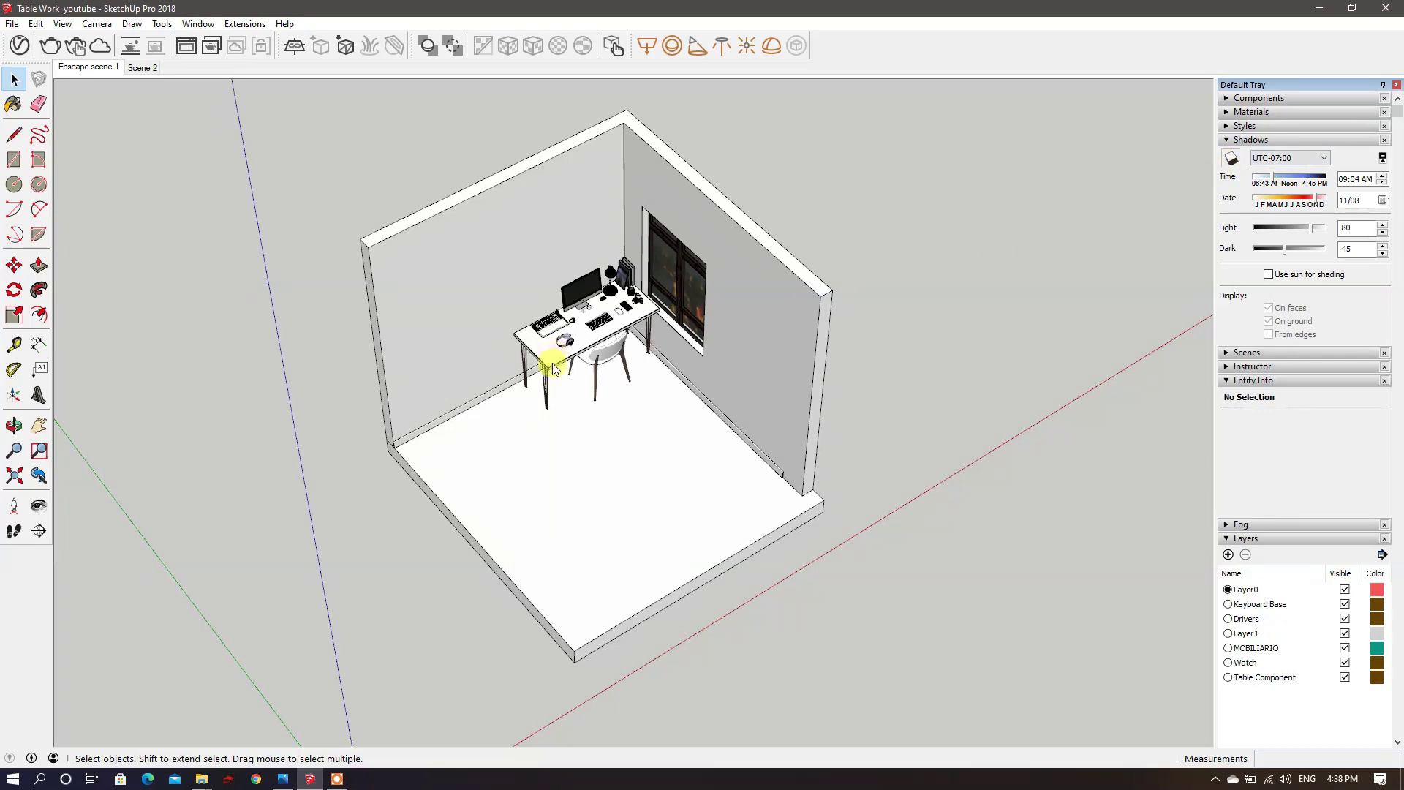
pyautogui.moveTo(557, 373); pyautogui.dragTo(620, 289, button='middle')
pyautogui.moveTo(326, 314); pyautogui.dragTo(527, 128, button='middle')
pyautogui.click(148, 70)
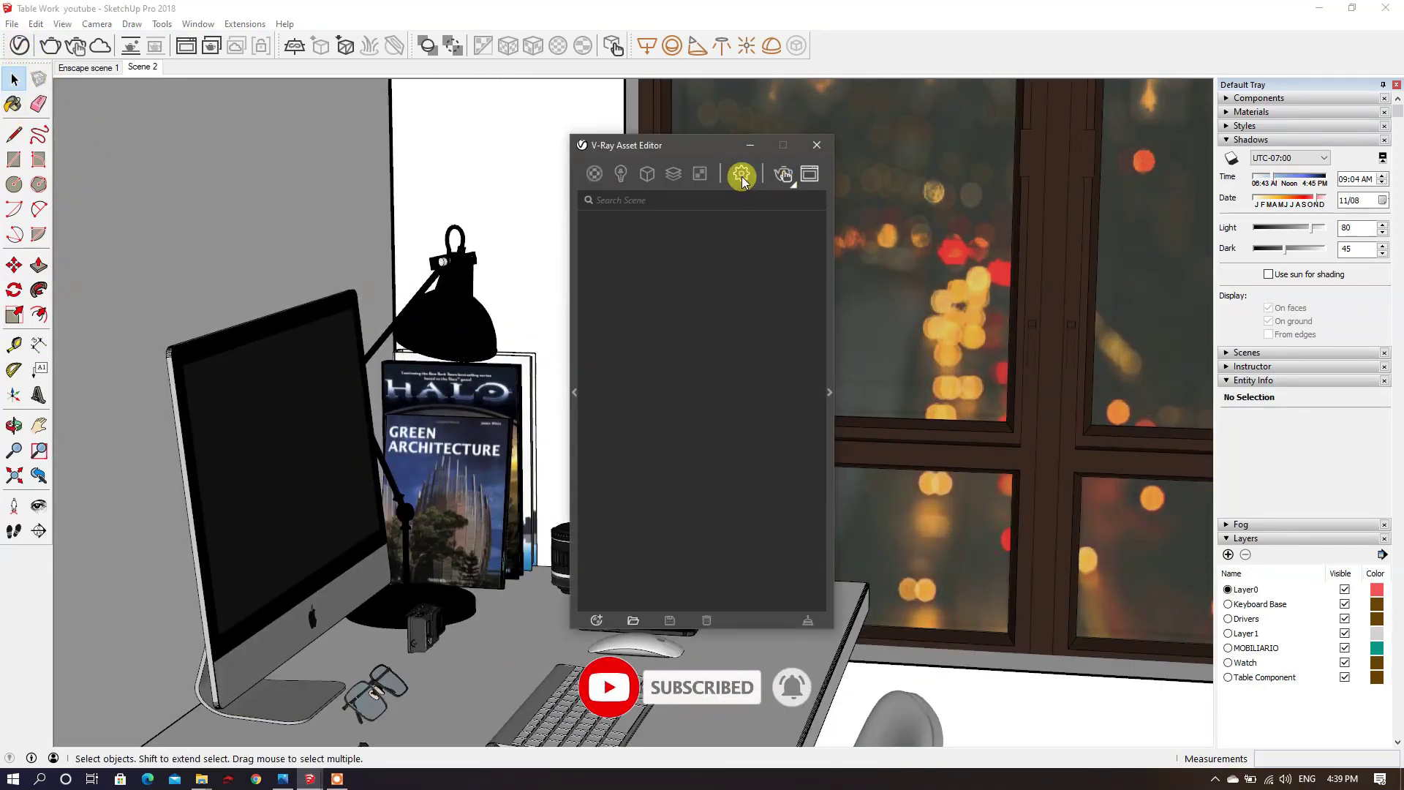
# Step: Open the V-Ray render output settings and enable the safe frame
pyautogui.click(742, 175)
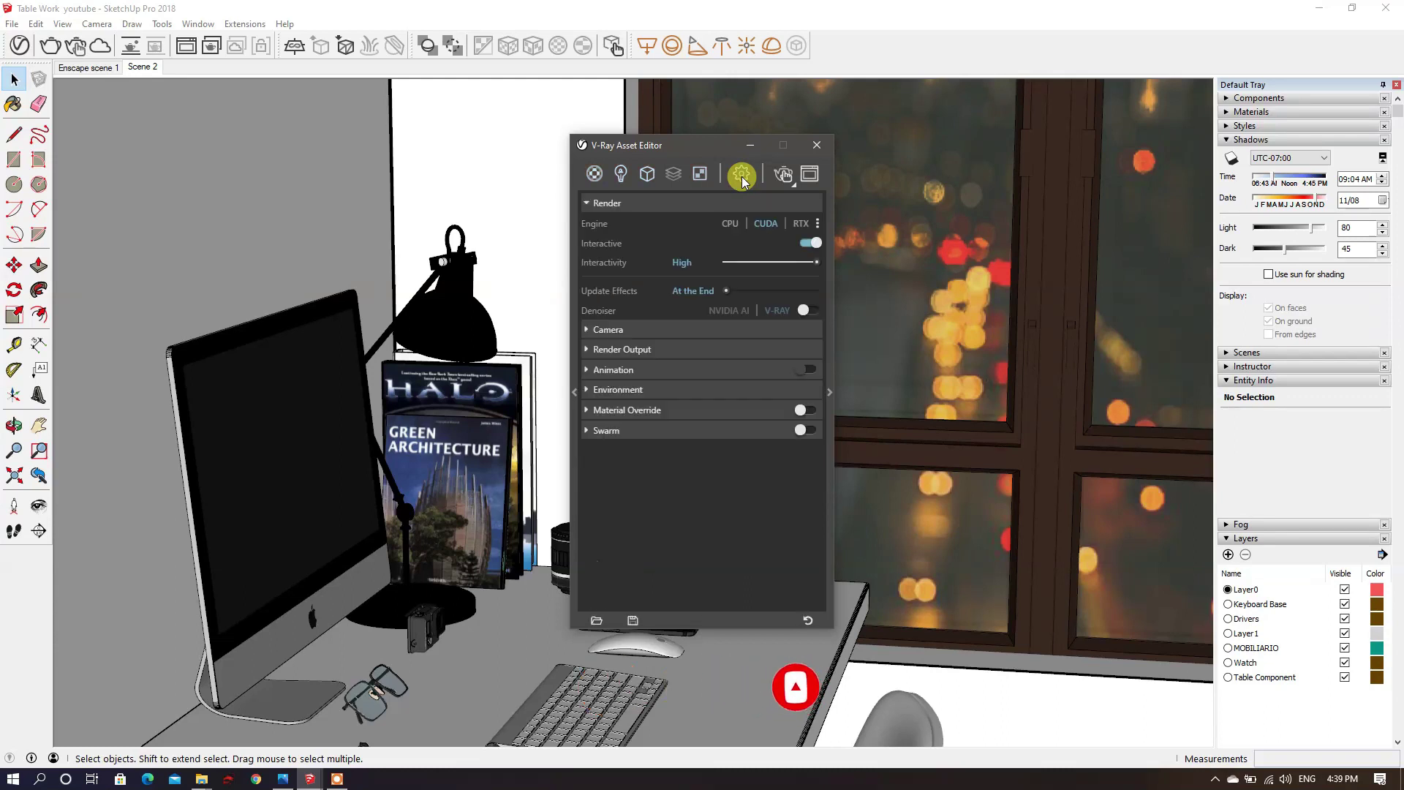
pyautogui.click(610, 349)
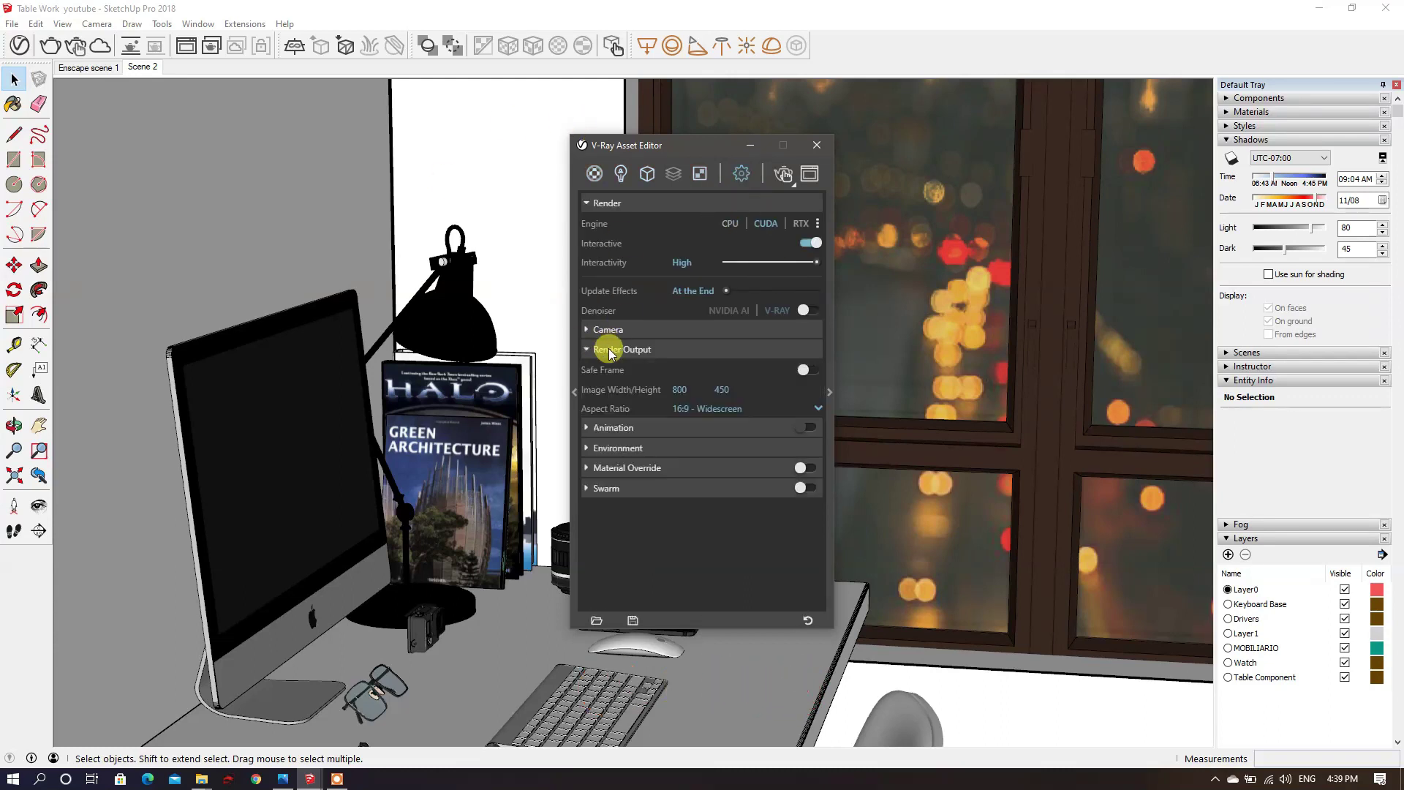
pyautogui.click(813, 371)
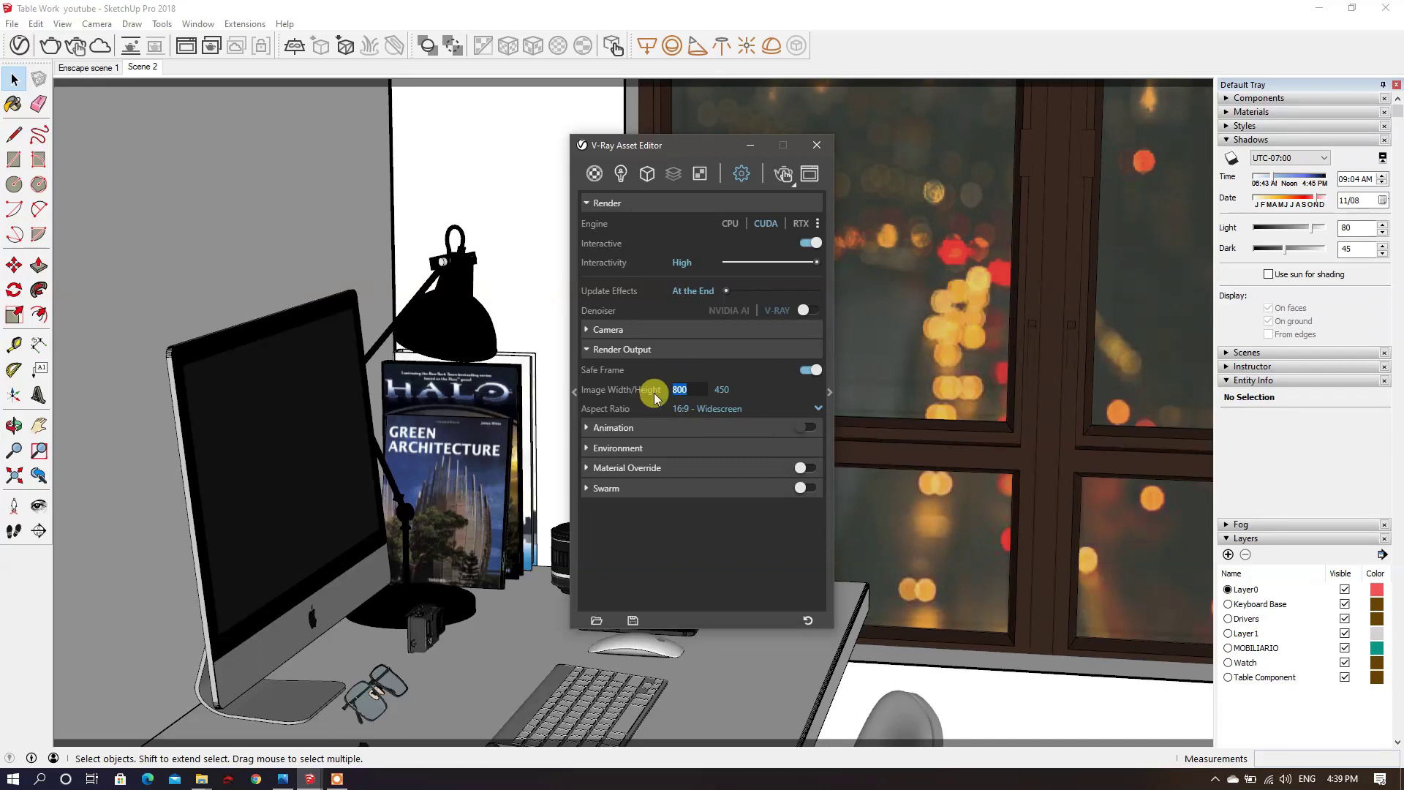
# Step: Set the render output to a Custom aspect ratio with an image size of 1000 x 1375 and lock the proportions
pyautogui.click(691, 408)
pyautogui.click(693, 547)
pyautogui.doubleClick(680, 389)
pyautogui.write('1000')
pyautogui.moveTo(730, 381); pyautogui.dragTo(668, 377)
pyautogui.write('137')
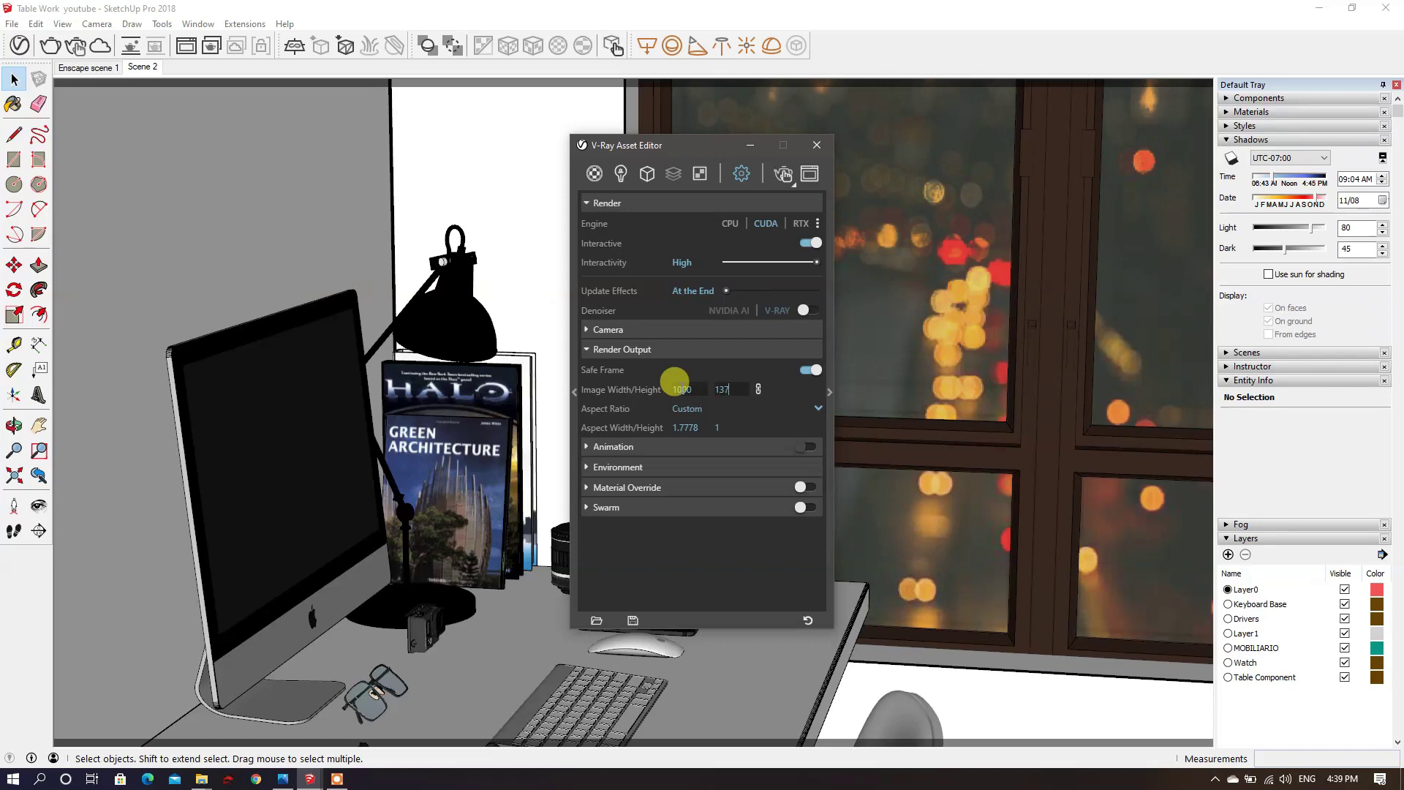
pyautogui.write('5')
pyautogui.click(756, 390)
pyautogui.doubleClick(687, 389)
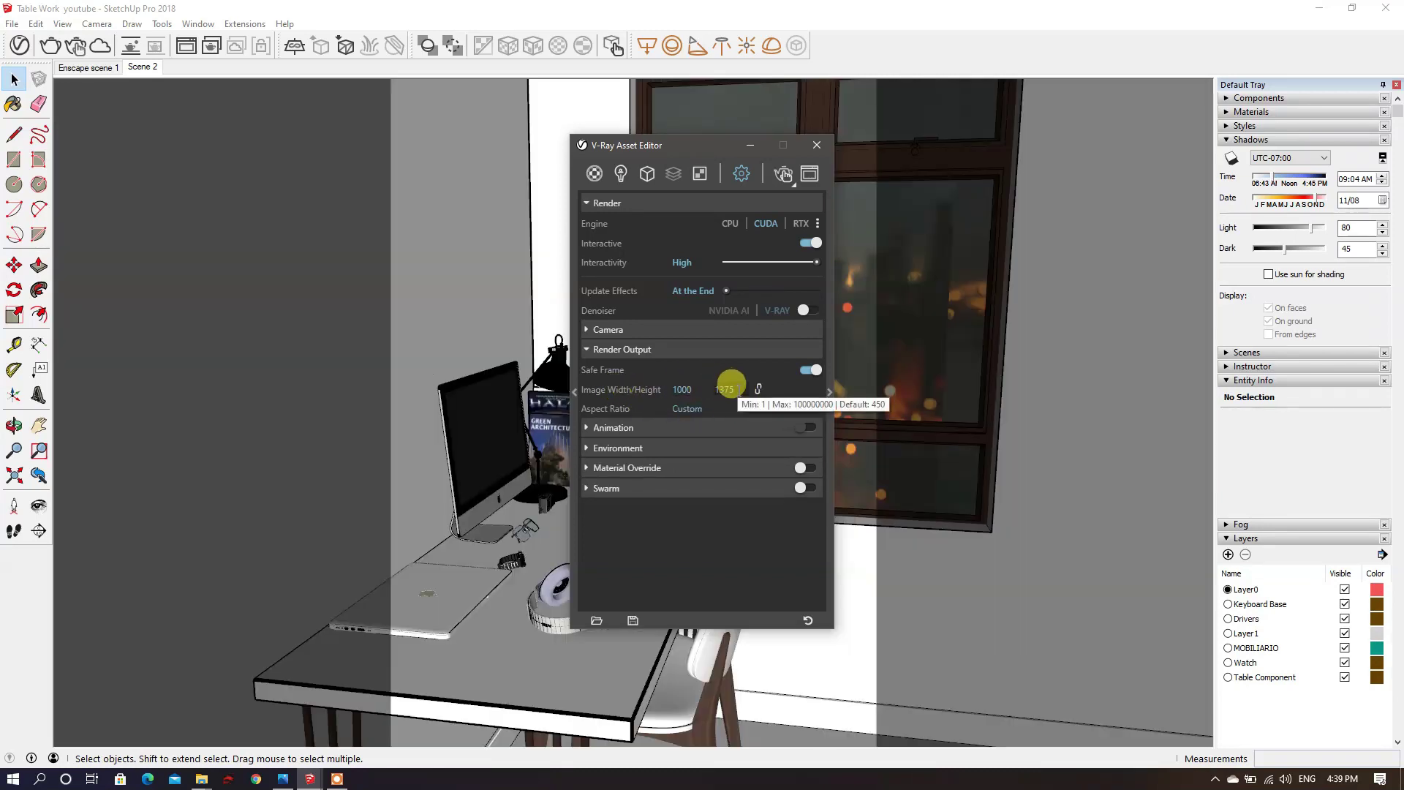
# Step: Apply the 4:5 - Portrait aspect ratio for an 1100 x 1375 image, and set the aspect ratio back to Custom
pyautogui.moveTo(630, 144); pyautogui.dragTo(995, 163)
pyautogui.moveTo(635, 387)
pyautogui.mouseDown(button='middle')
pyautogui.moveTo(585, 389)
pyautogui.moveTo(605, 408)
pyautogui.mouseUp(button='middle')
pyautogui.click(1090, 428)
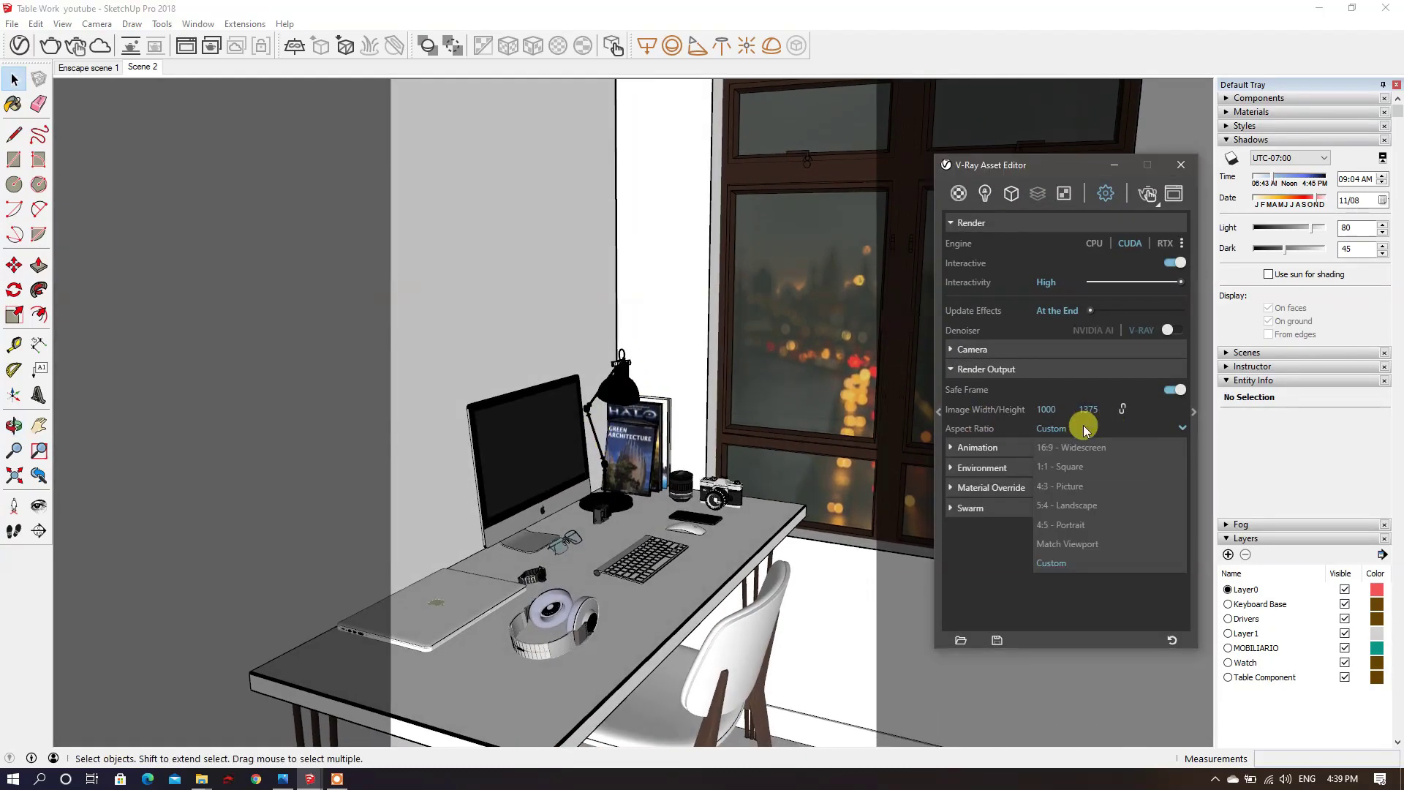
pyautogui.click(1077, 532)
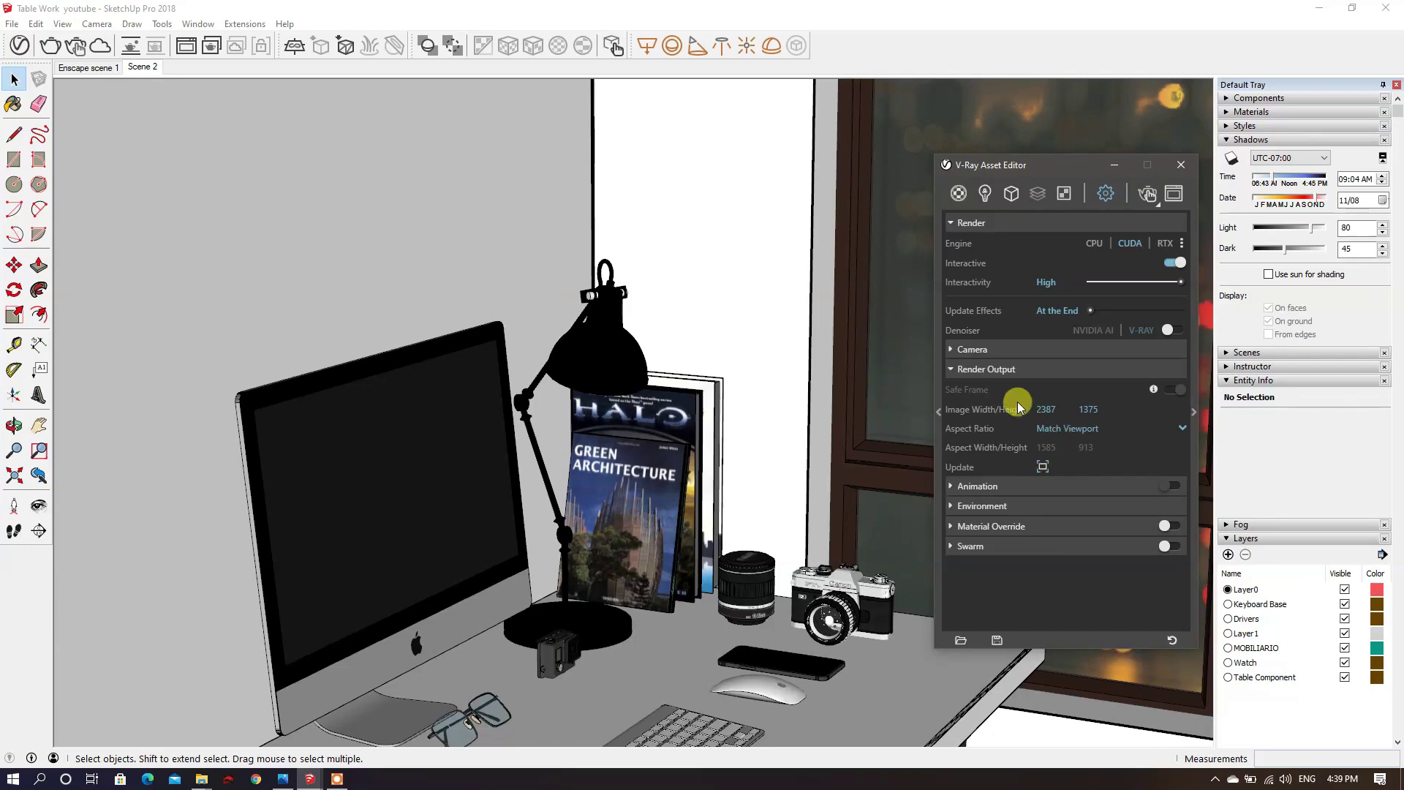
pyautogui.click(1056, 428)
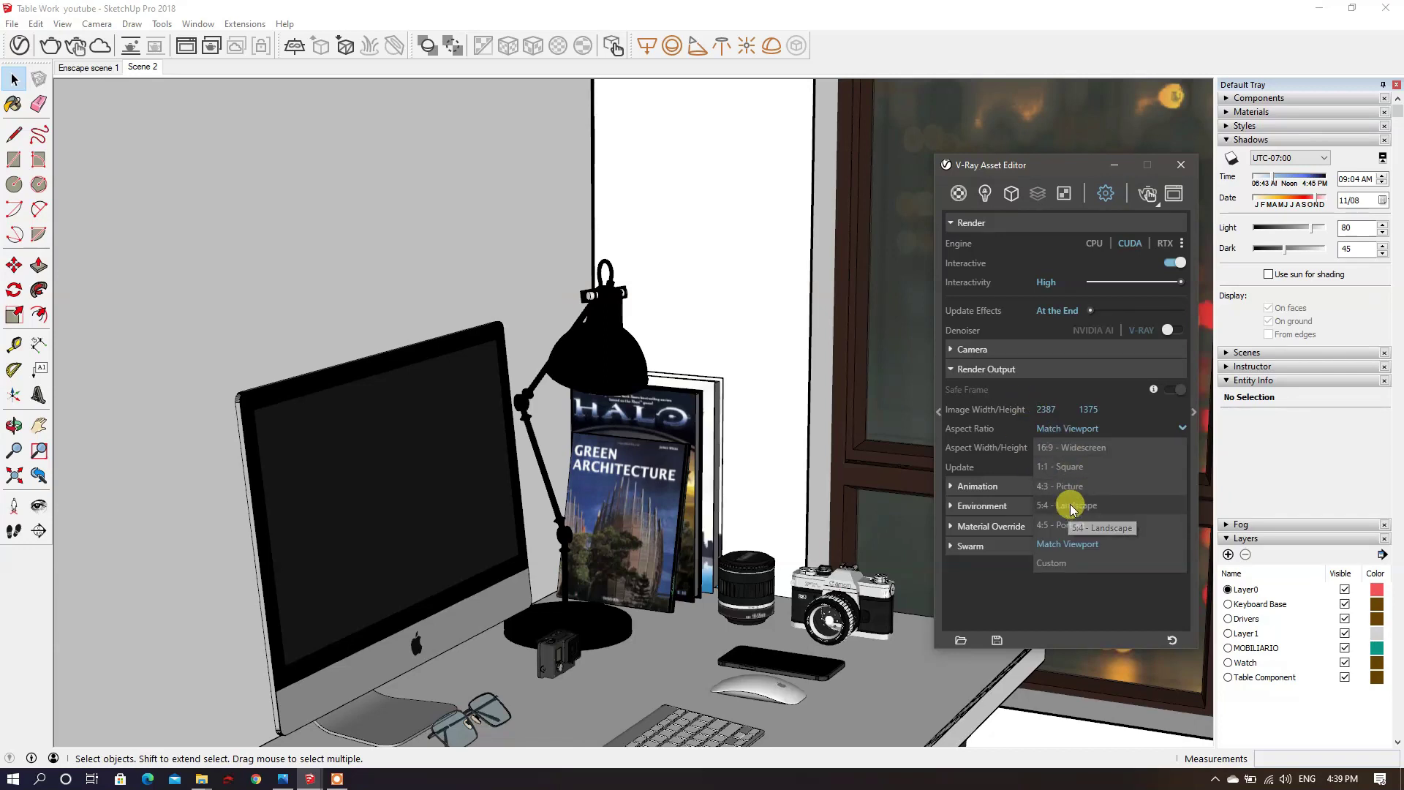
pyautogui.click(1072, 527)
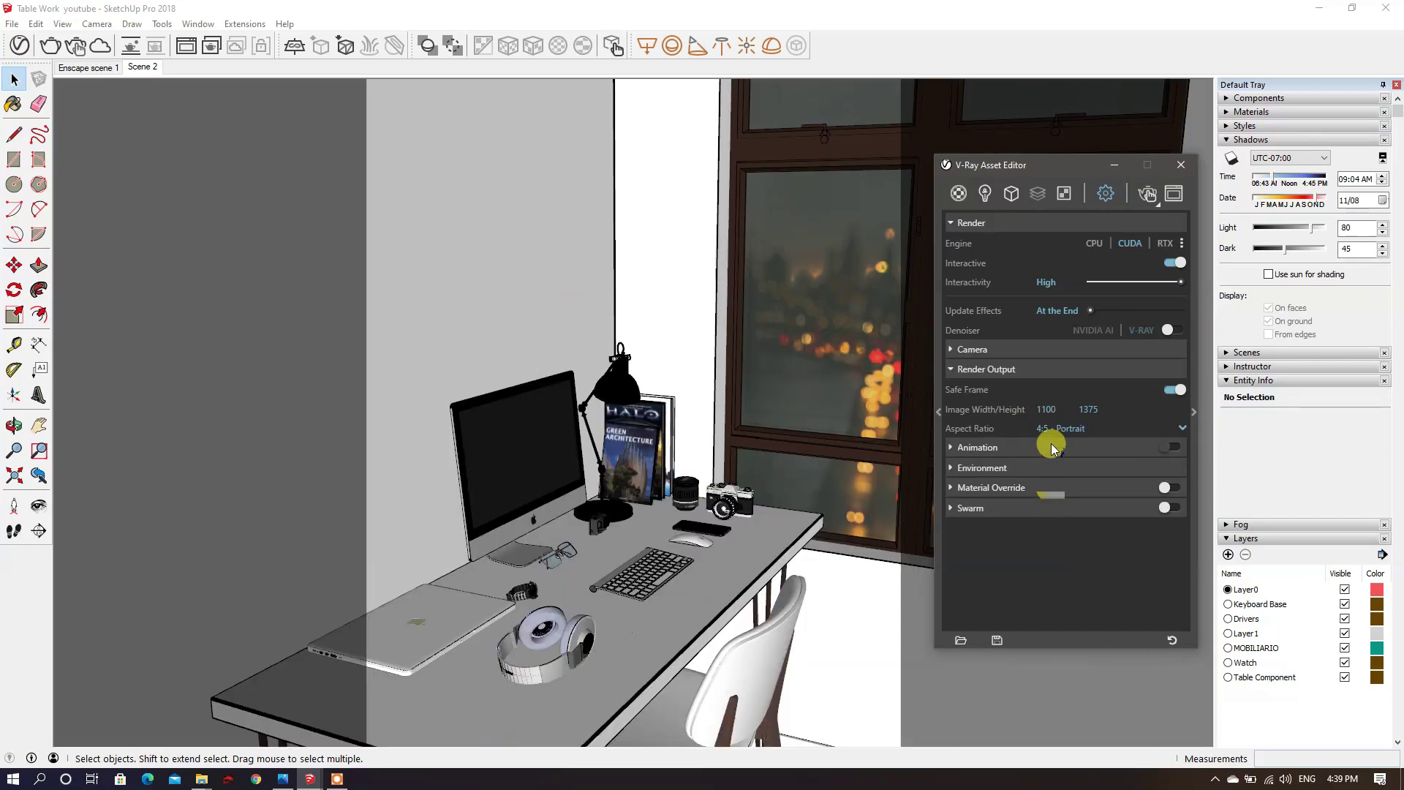
pyautogui.click(1064, 430)
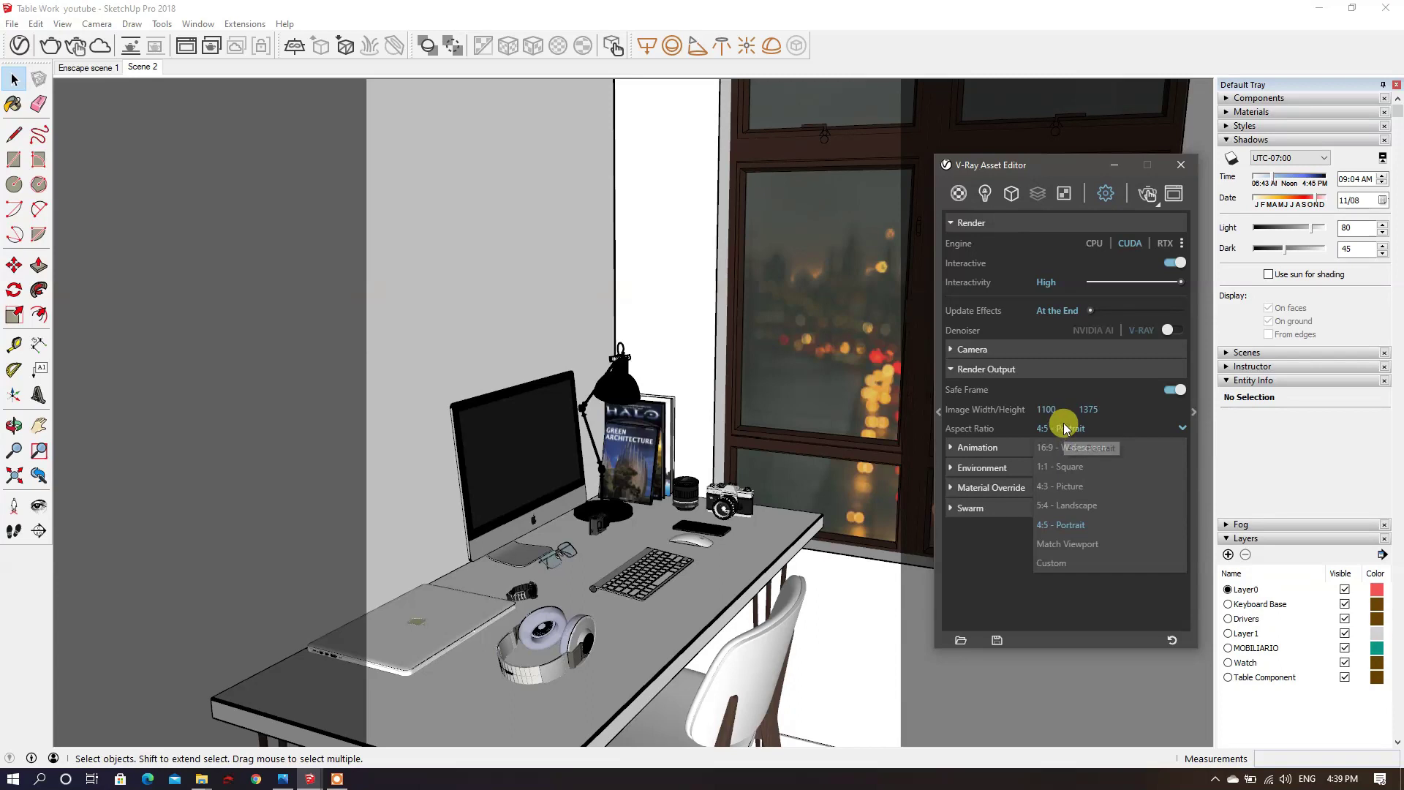
pyautogui.click(1066, 553)
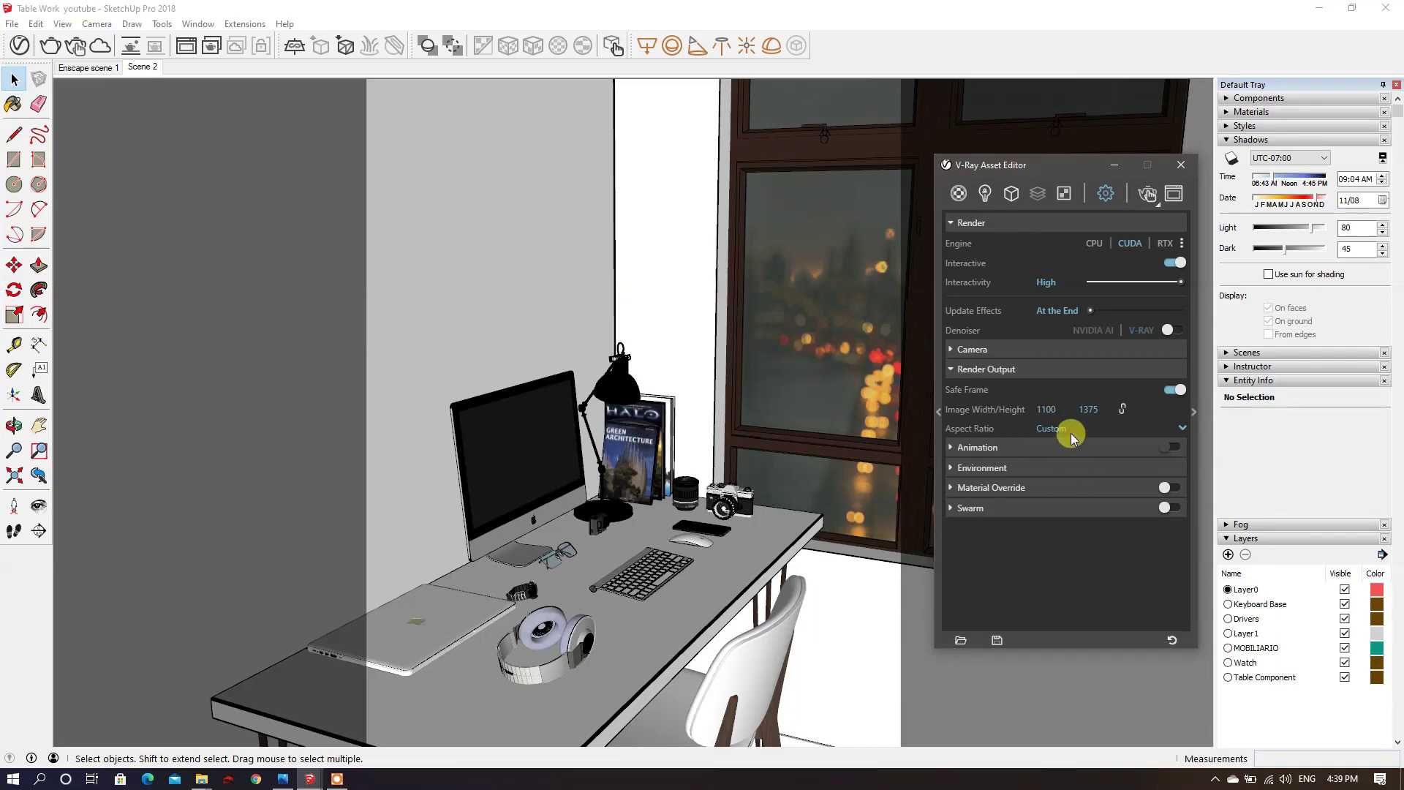
# Step: Return to Scene 2 and start an interactive V-Ray test render
pyautogui.click(1173, 262)
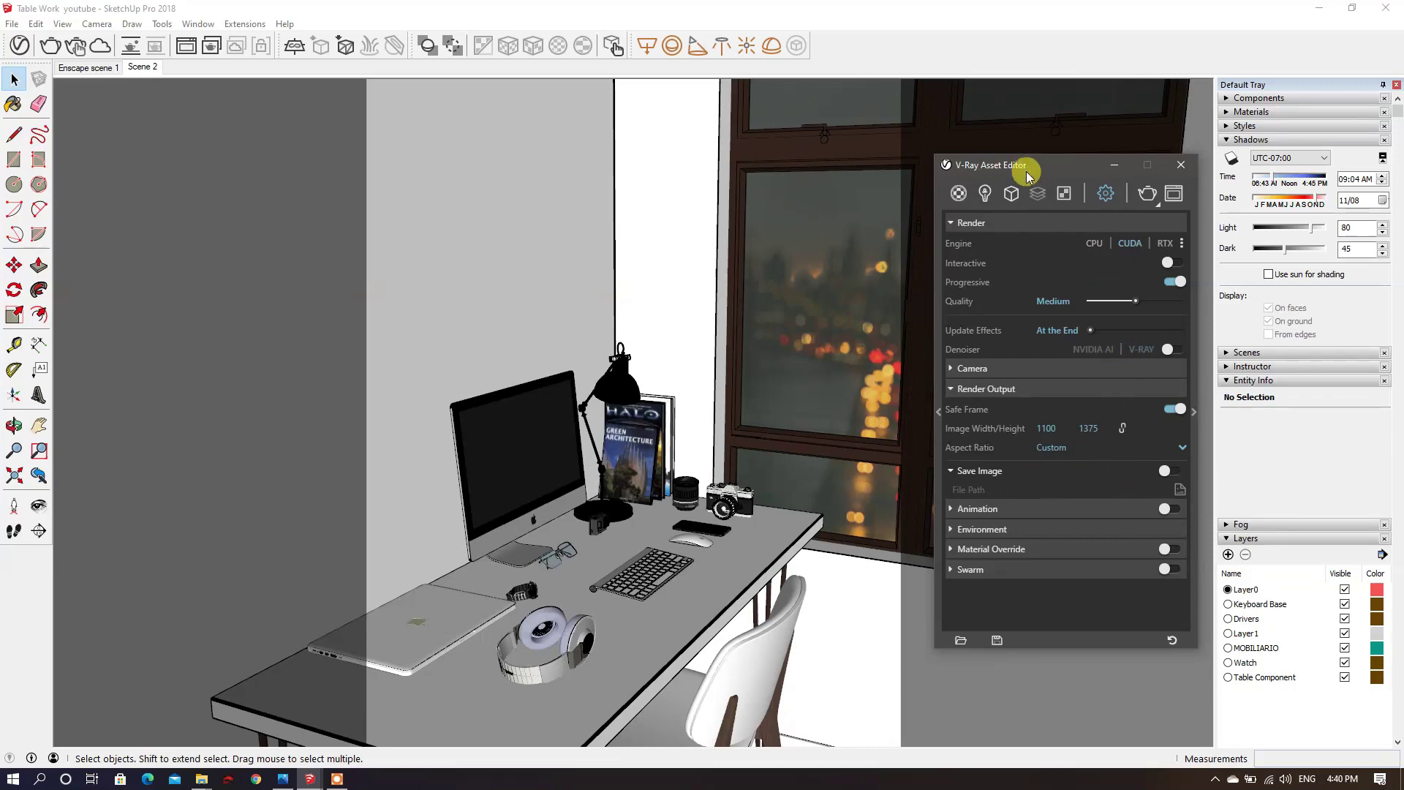
pyautogui.moveTo(1028, 176); pyautogui.dragTo(997, 136)
pyautogui.click(143, 67)
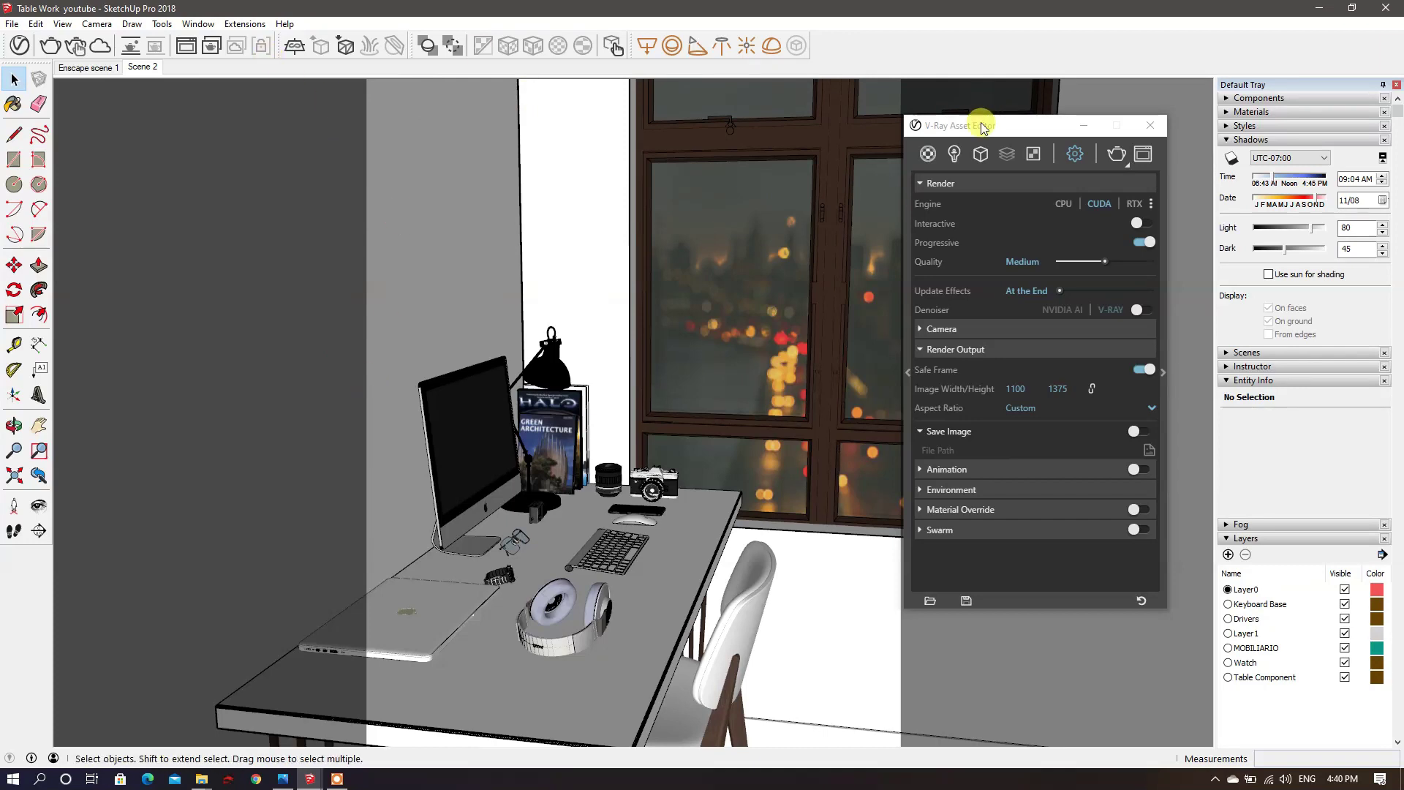
pyautogui.click(1135, 204)
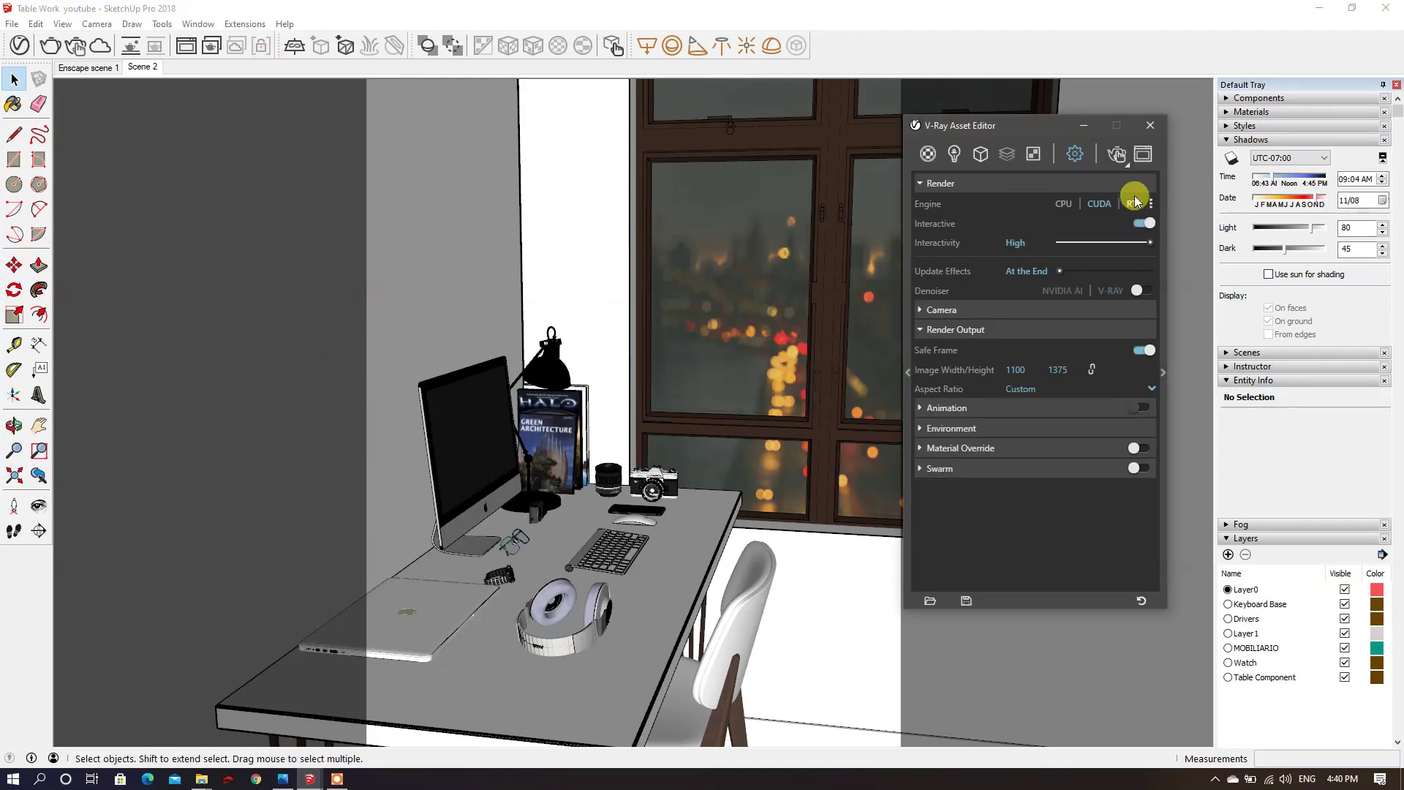
pyautogui.click(1115, 156)
pyautogui.click(683, 189)
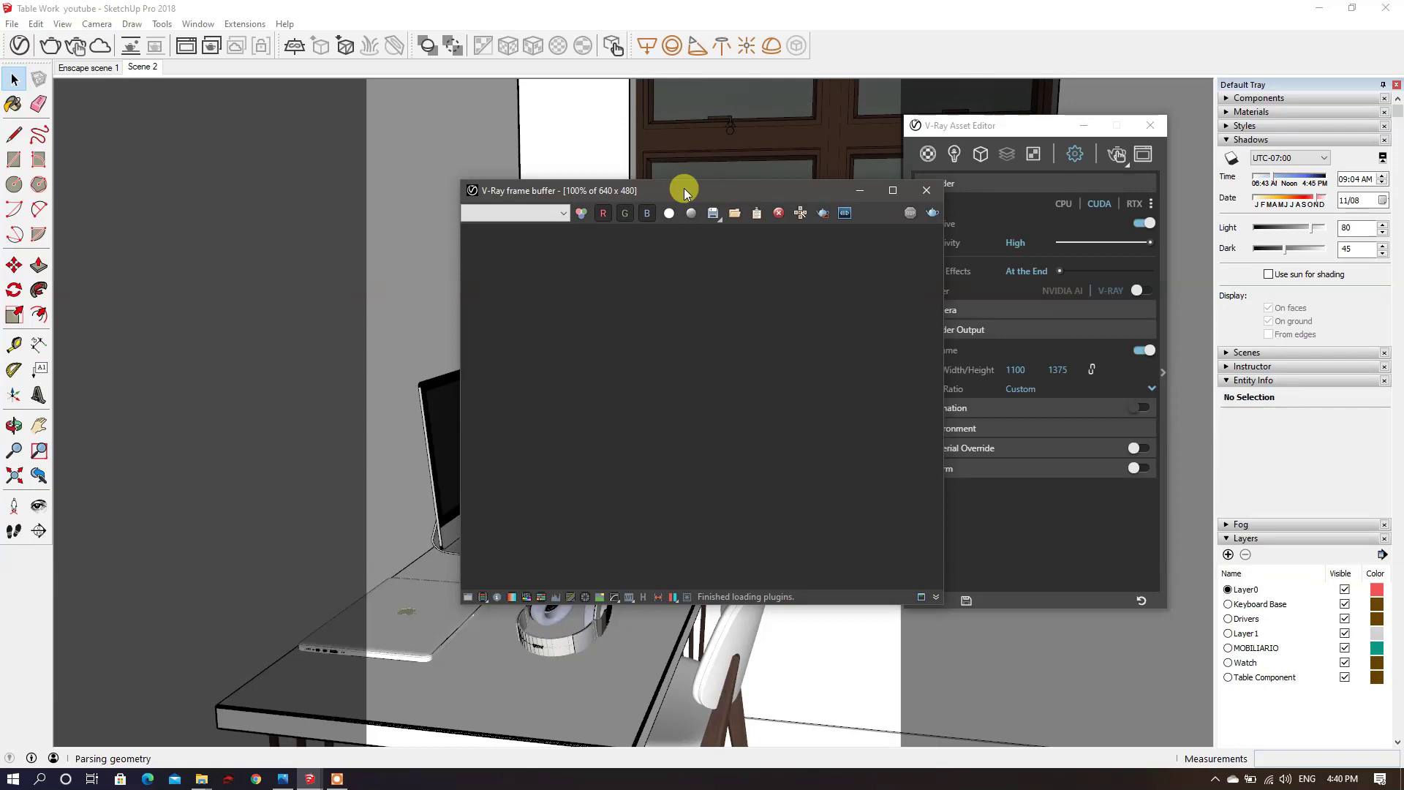
pyautogui.moveTo(683, 188); pyautogui.dragTo(268, 100)
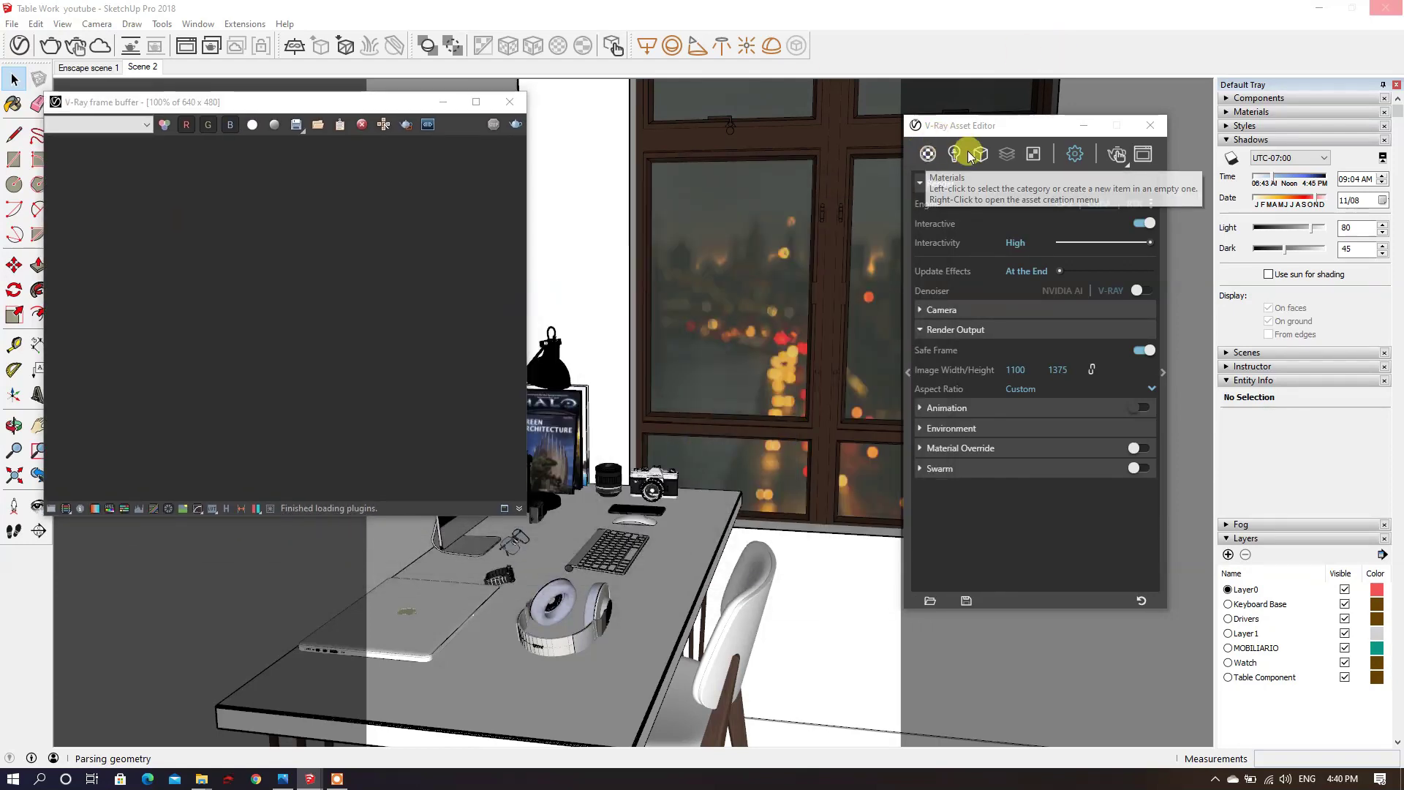
# Step: Show the V-Ray materials list, inspect the test render, and stop it and close the frame buffer
pyautogui.click(928, 155)
pyautogui.moveTo(933, 125); pyautogui.dragTo(808, 109)
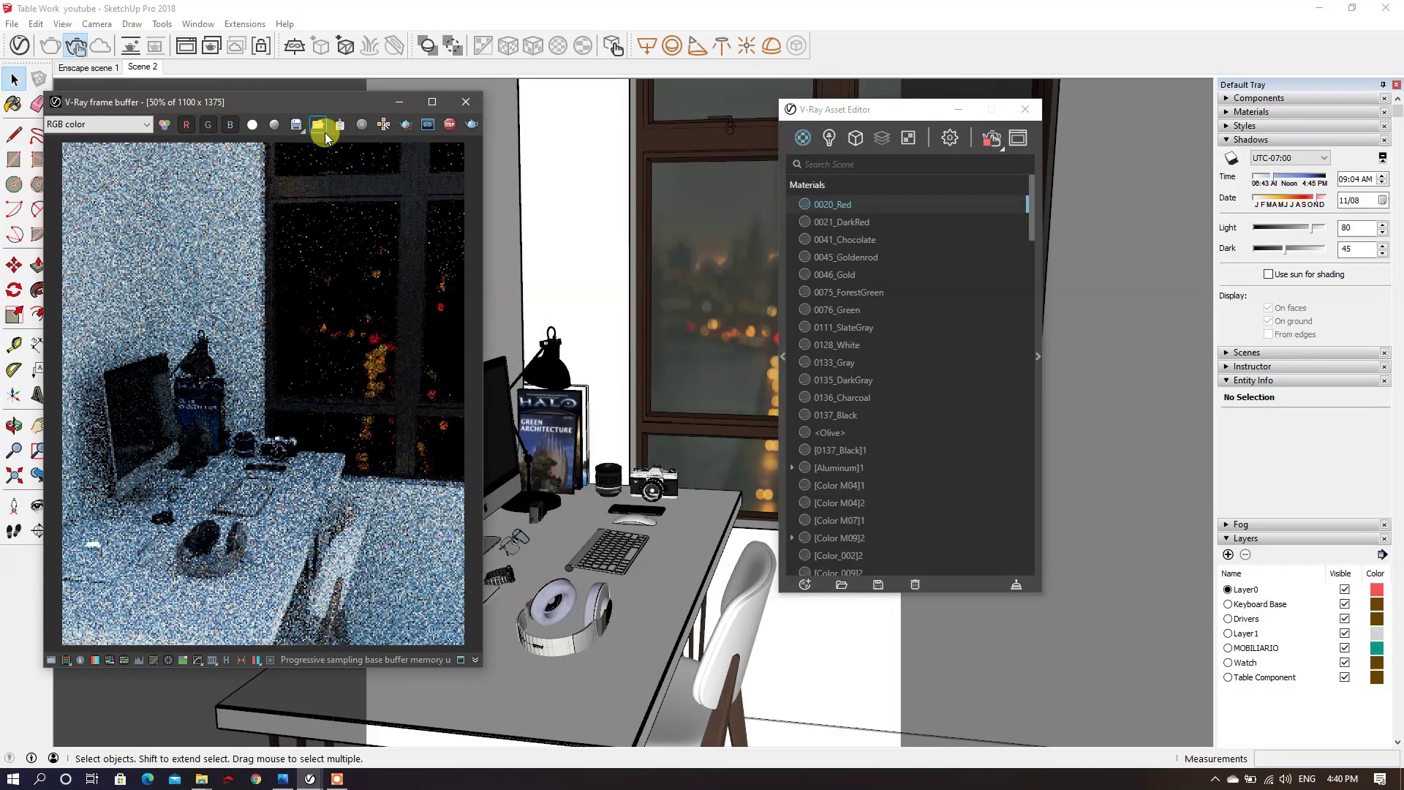
pyautogui.moveTo(310, 104); pyautogui.dragTo(468, 126)
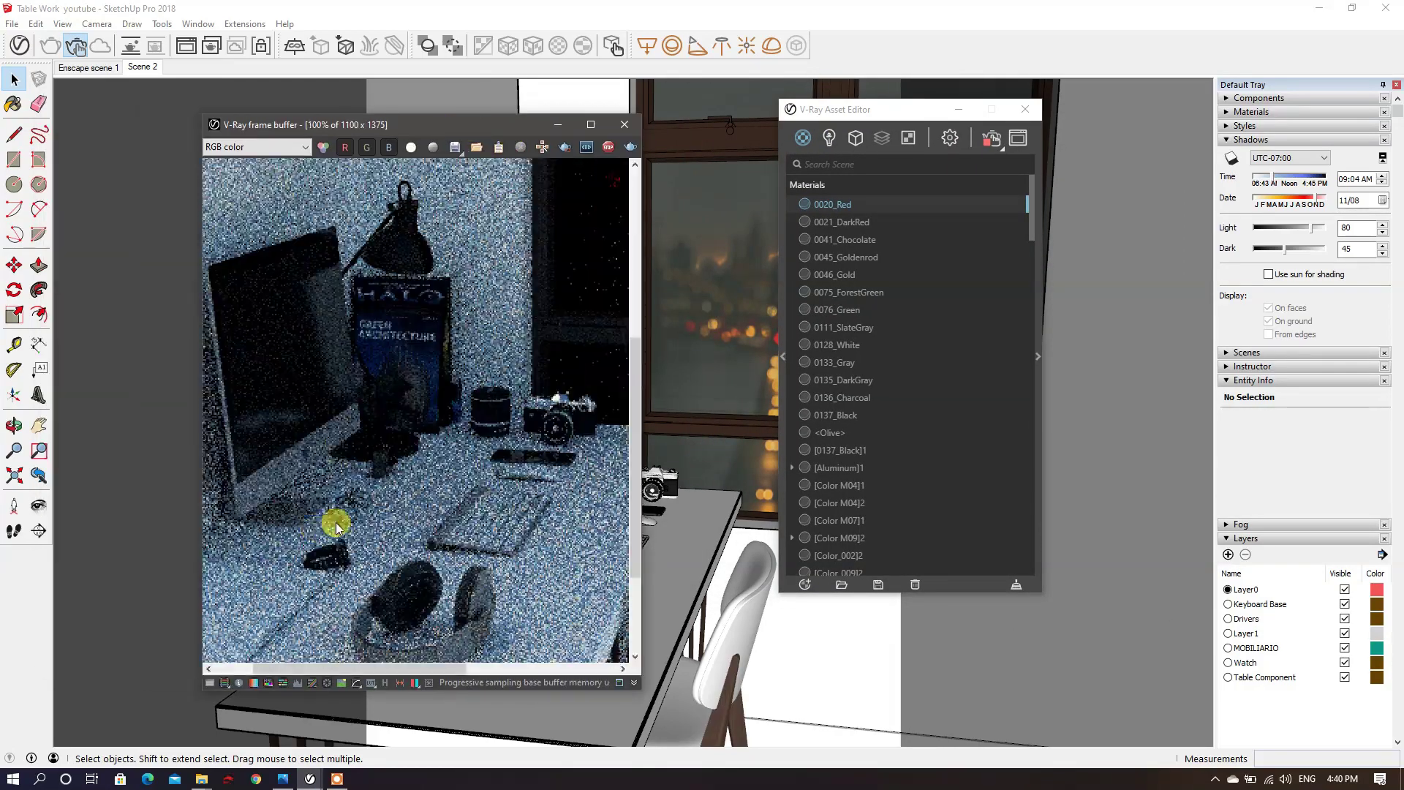
pyautogui.scroll(-1, 544, 329)
pyautogui.click(607, 145)
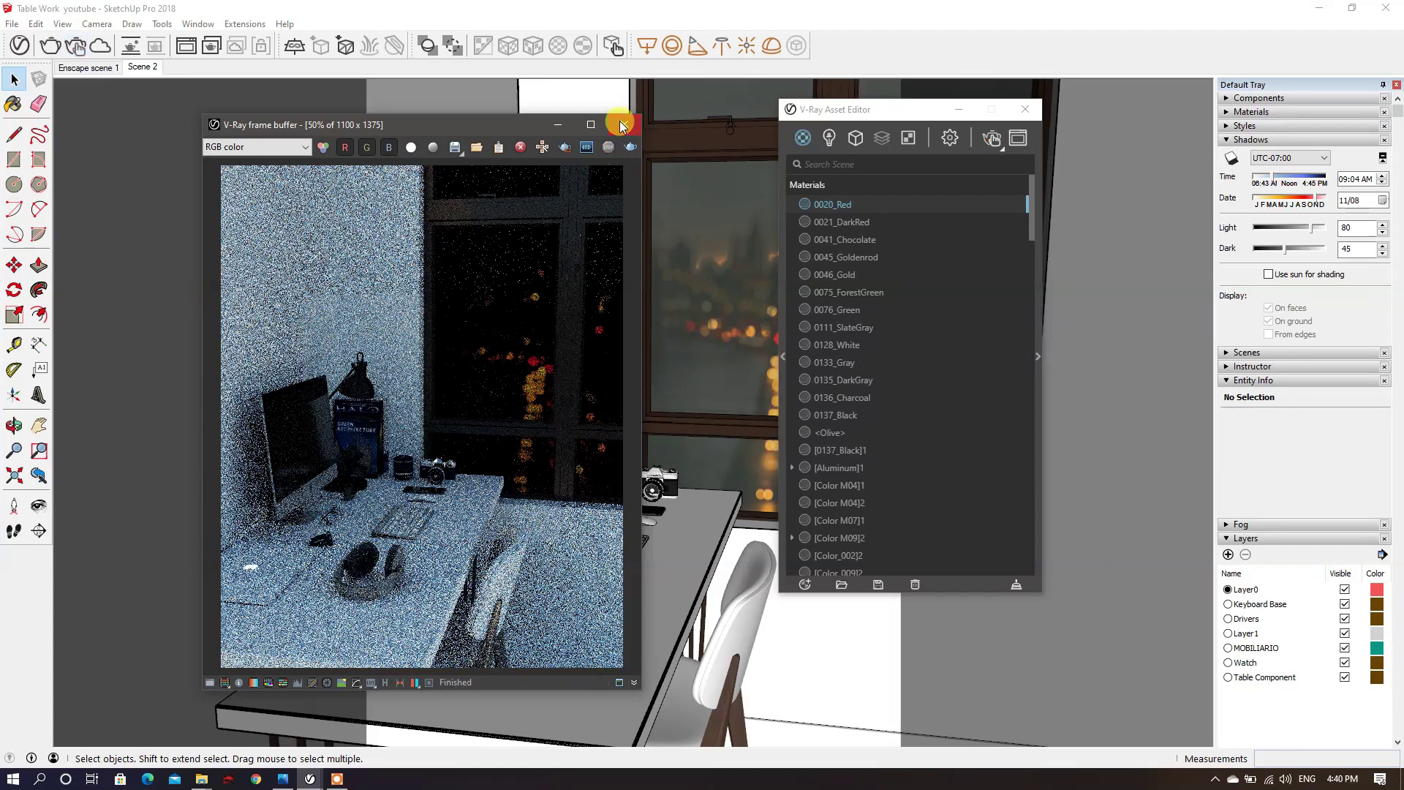
pyautogui.click(621, 125)
# Step: Create a new Generic V-Ray material named "Alumina MAC"
pyautogui.click(806, 141)
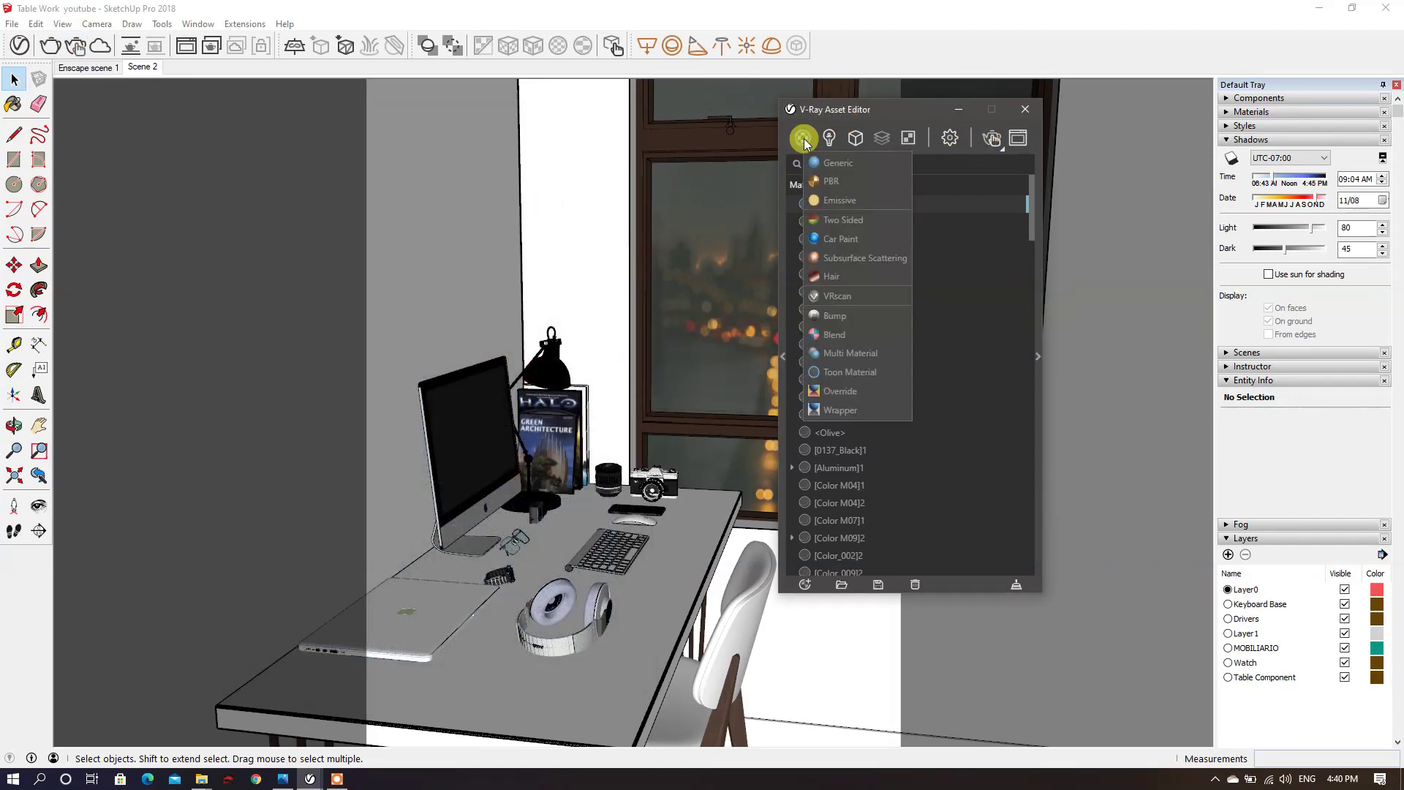
pyautogui.click(830, 165)
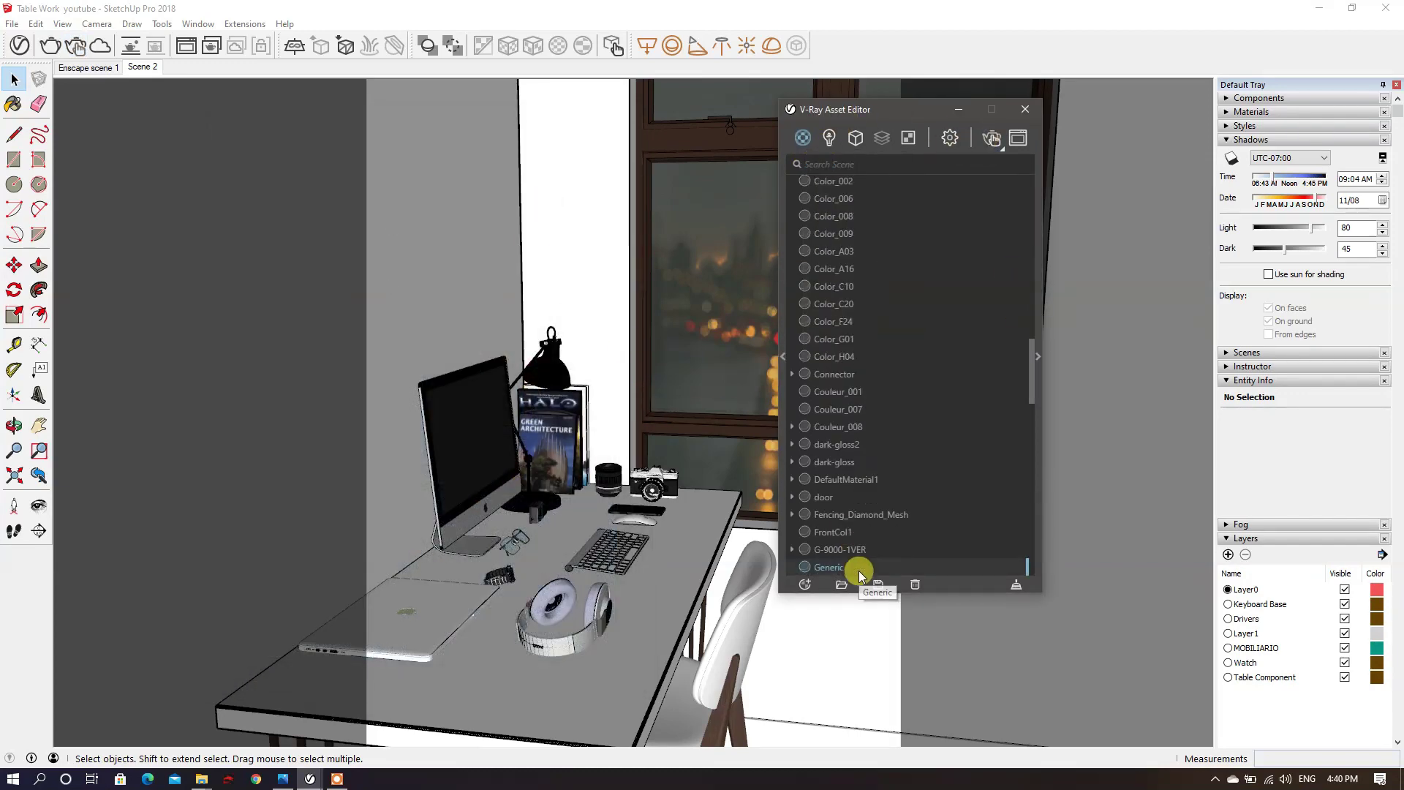
pyautogui.scroll(-2, 857, 573)
pyautogui.write('Al')
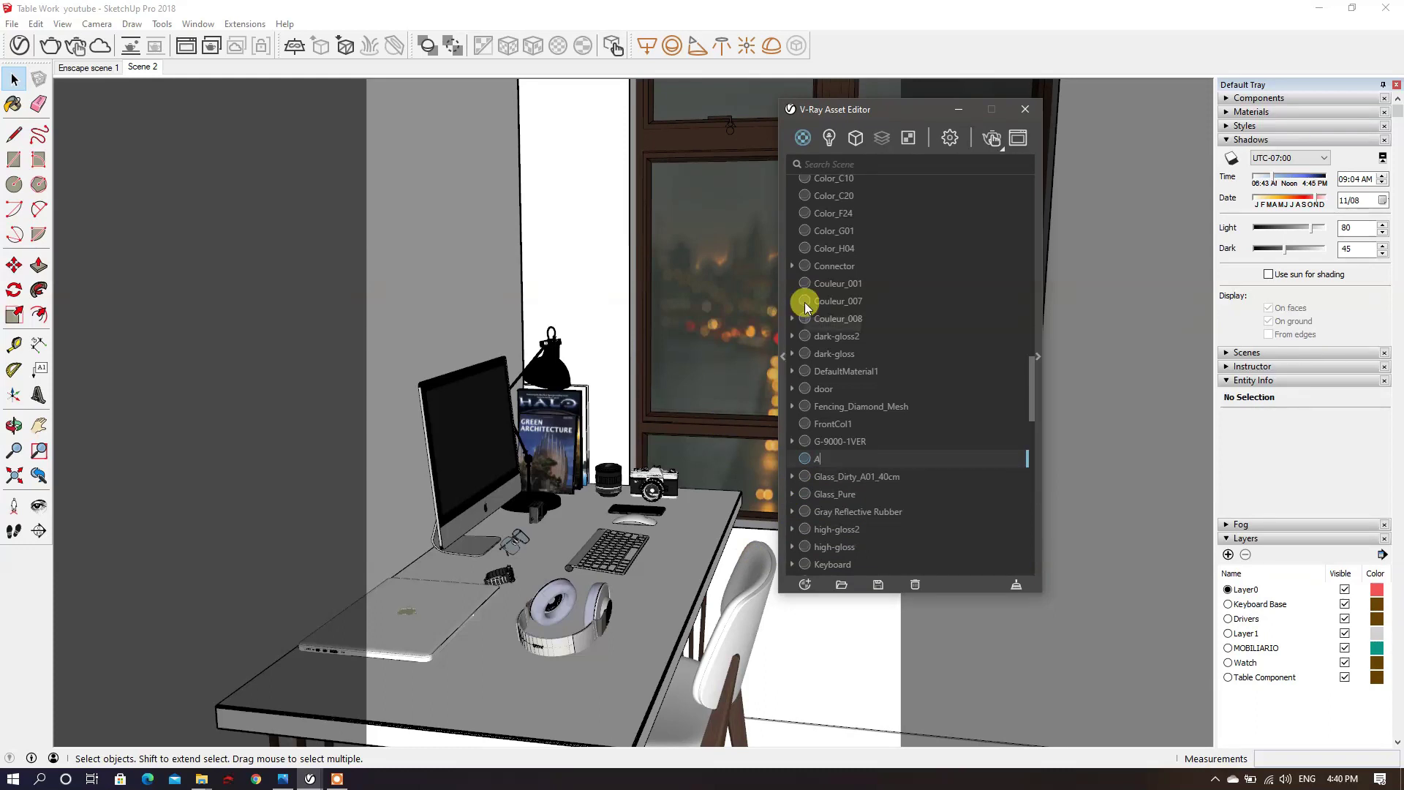
pyautogui.write('umina MAC')
pyautogui.press('Return')
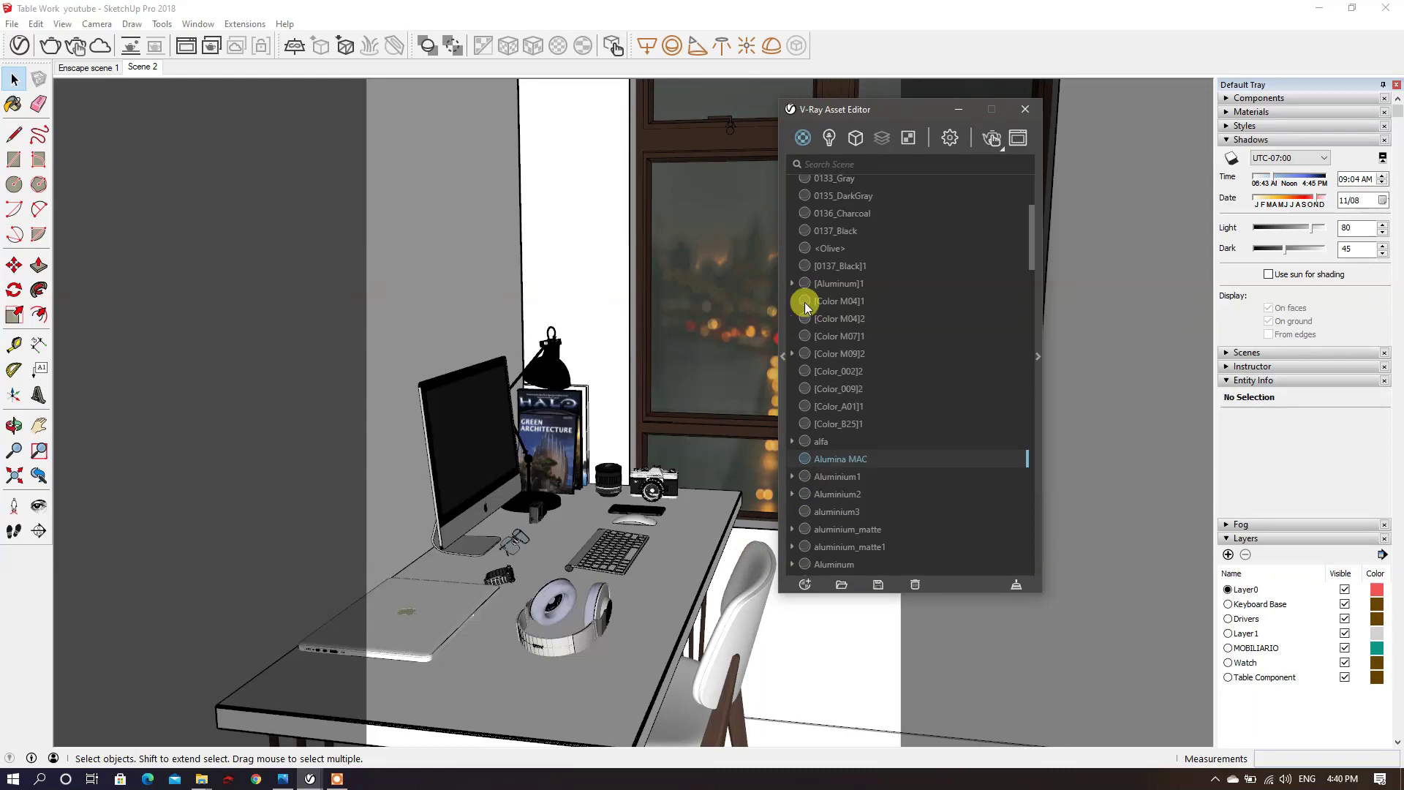
# Step: Open the reflection colour of the Alumina MAC material for editing and set the colour range to 0 to 255
pyautogui.click(1038, 446)
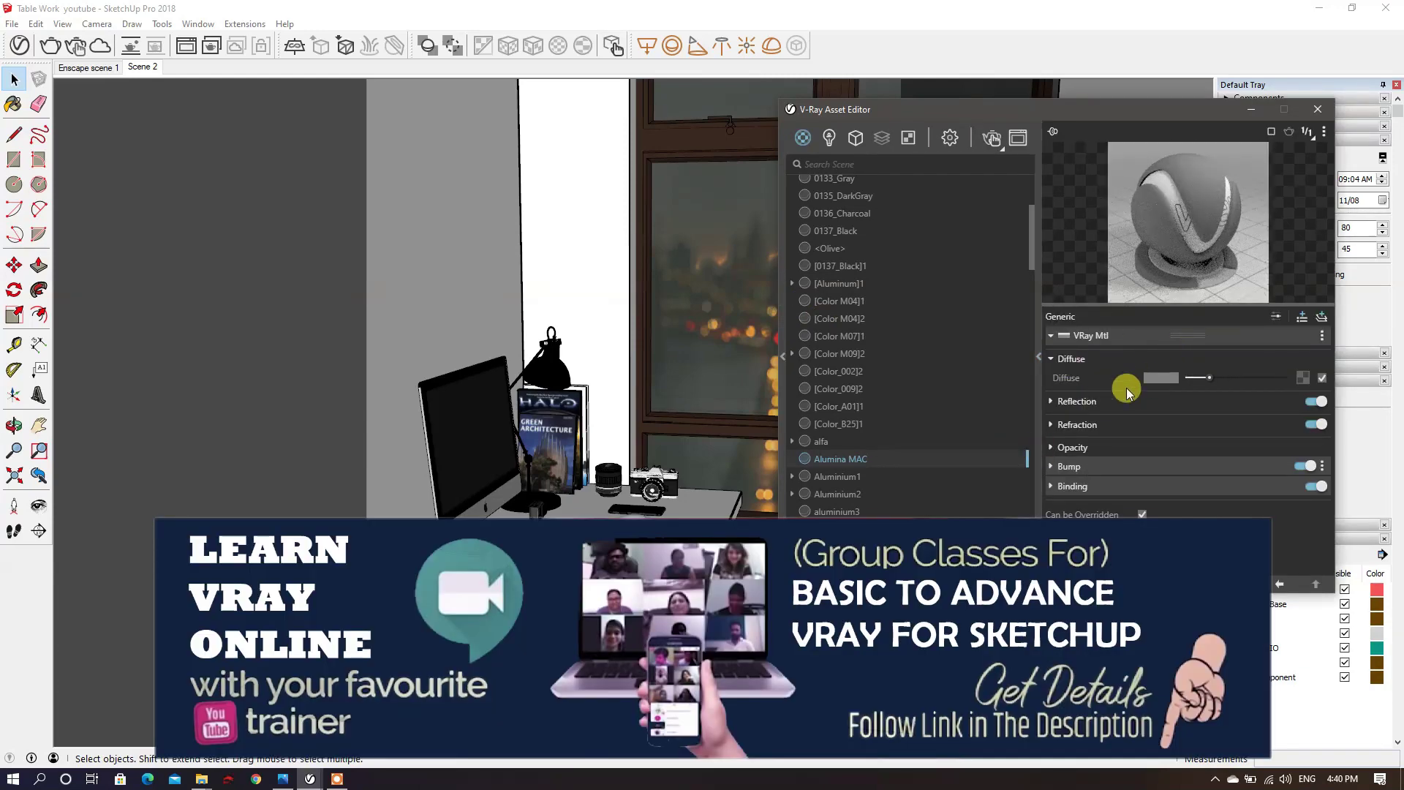
pyautogui.click(1094, 404)
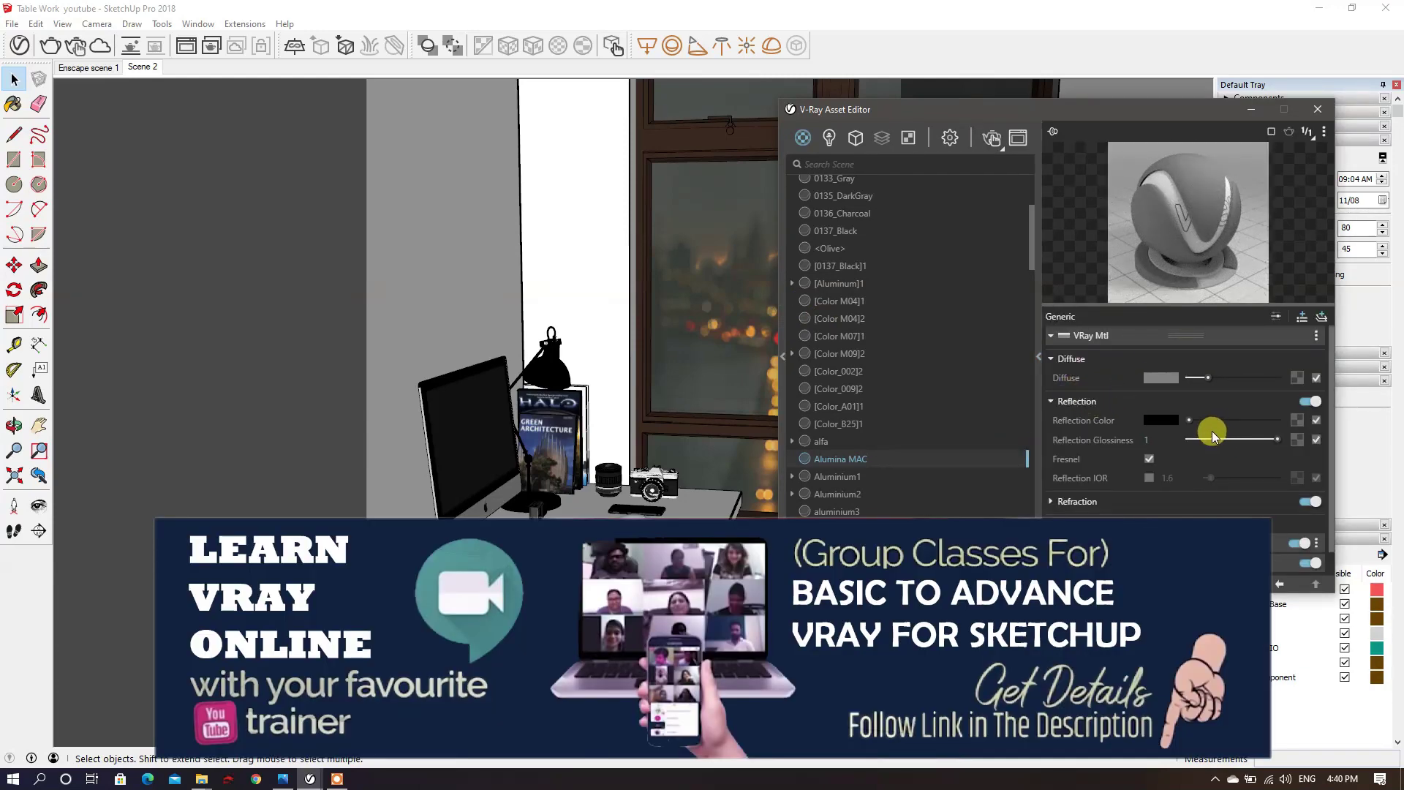
pyautogui.click(1167, 420)
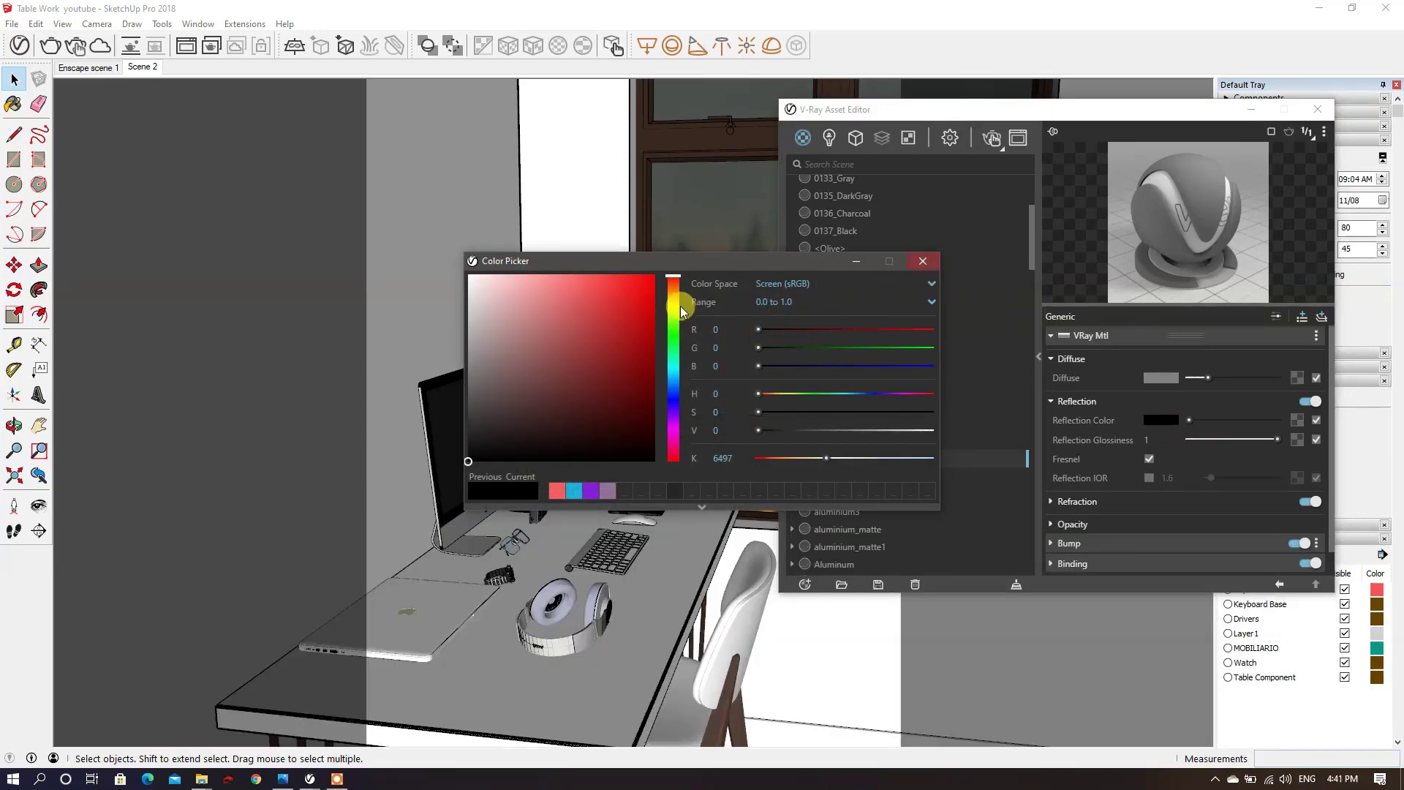
pyautogui.press('Return')
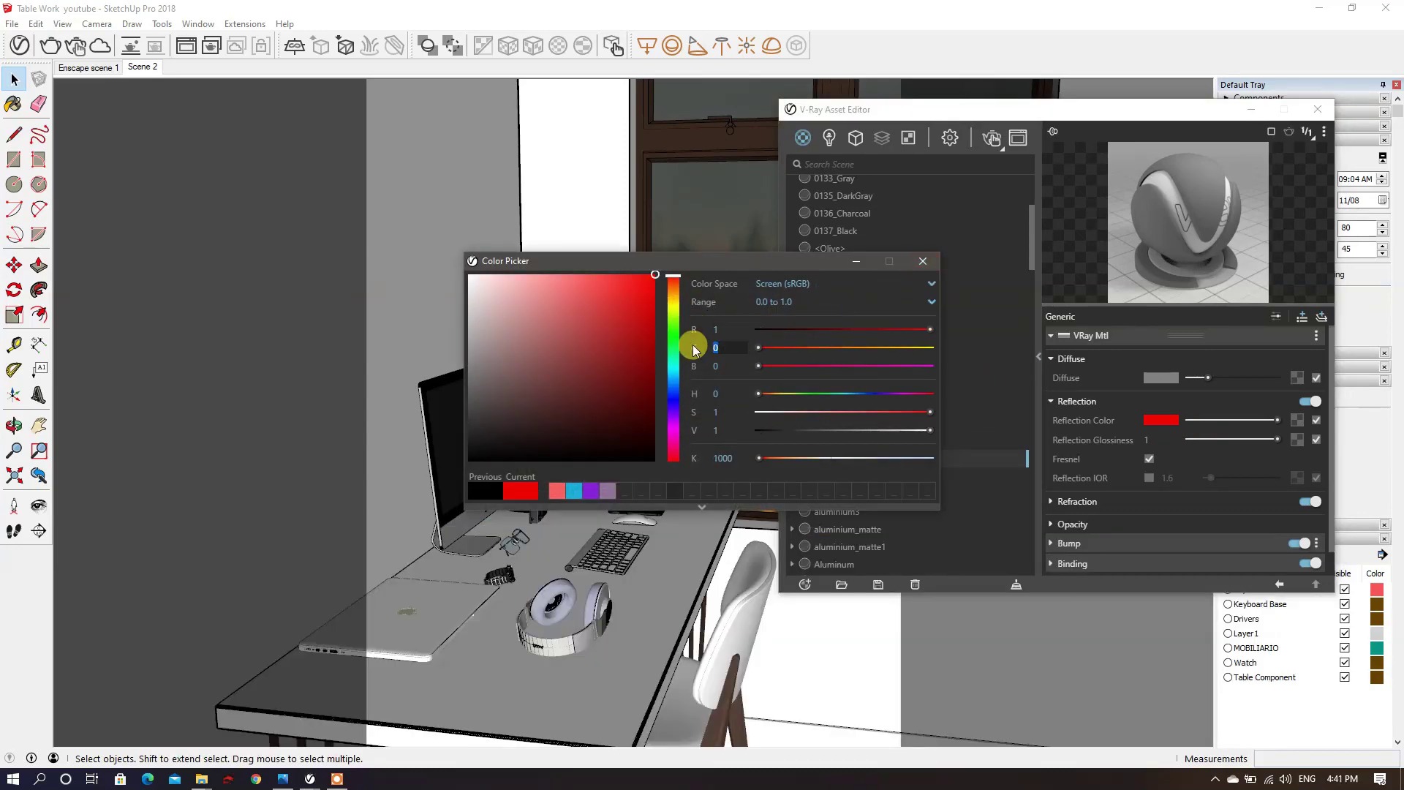
pyautogui.click(715, 347)
pyautogui.write('1')
pyautogui.press('Return')
pyautogui.click(792, 302)
pyautogui.click(773, 340)
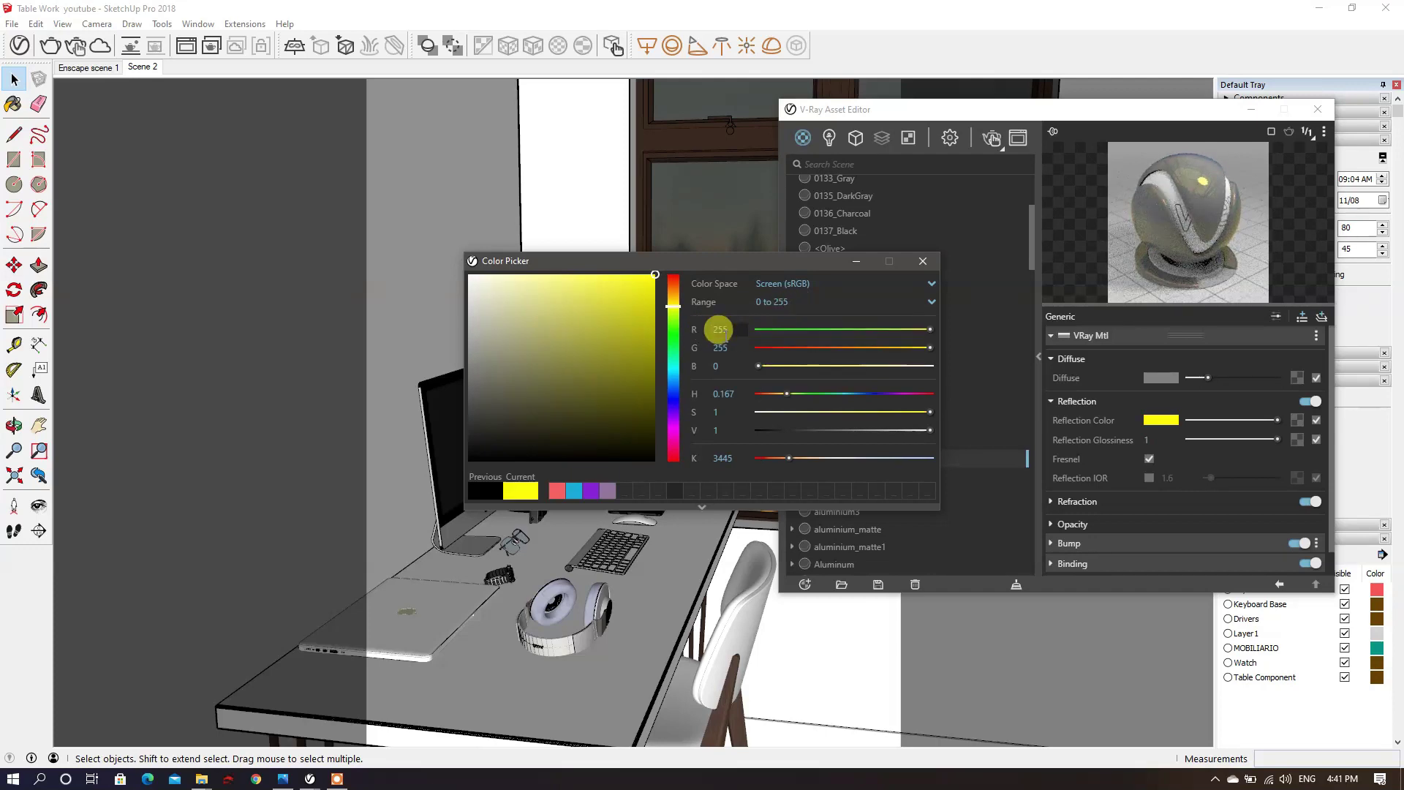
# Step: Set the red and green values of the reflection colour to 211
pyautogui.write('211')
pyautogui.press('Tab')
pyautogui.write('211')
pyautogui.press('Tab')
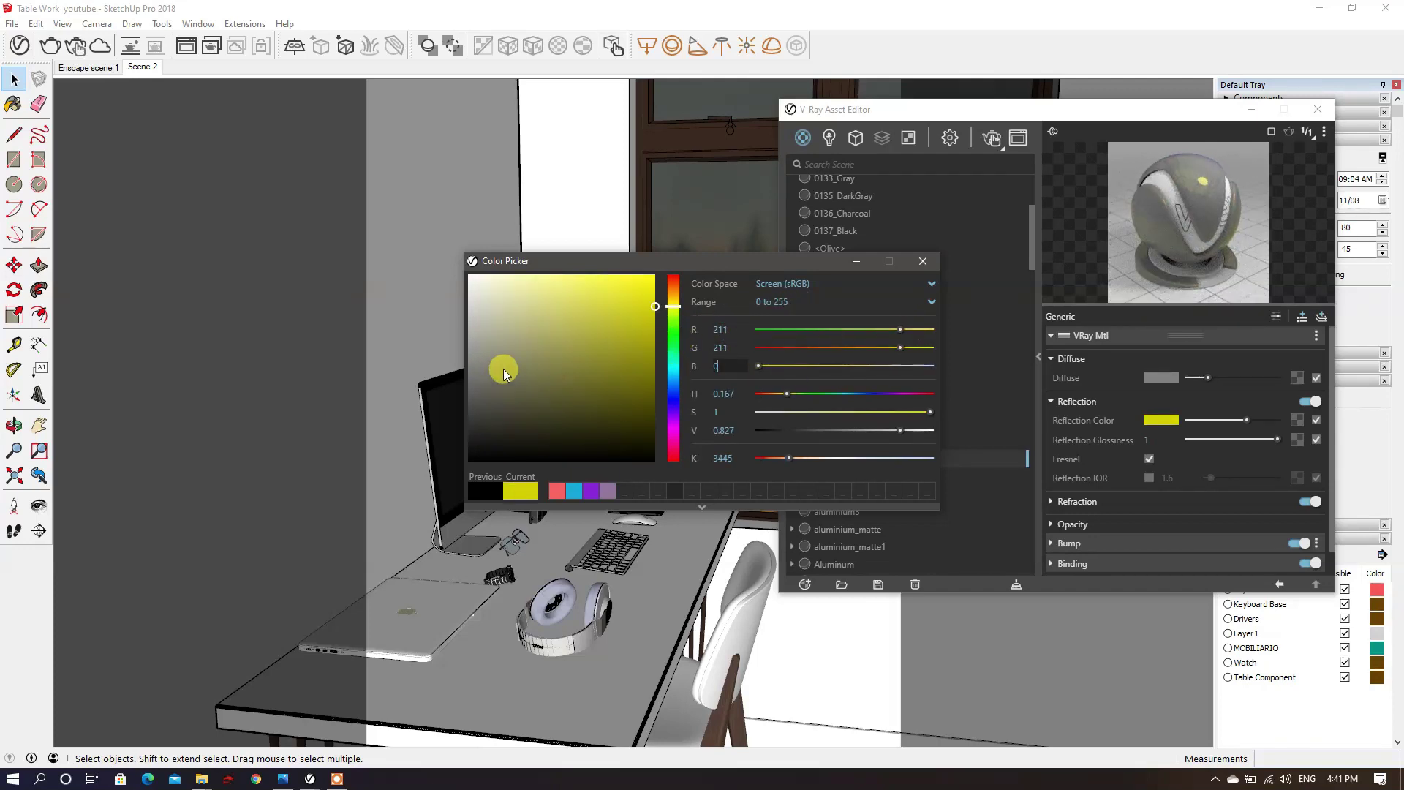
# Step: Set the reflection colour of Alumina MAC to RGB 195, 195, 195
pyautogui.click(720, 329)
pyautogui.write('195')
pyautogui.press('Tab')
pyautogui.write('195')
pyautogui.press('Tab')
pyautogui.write('195')
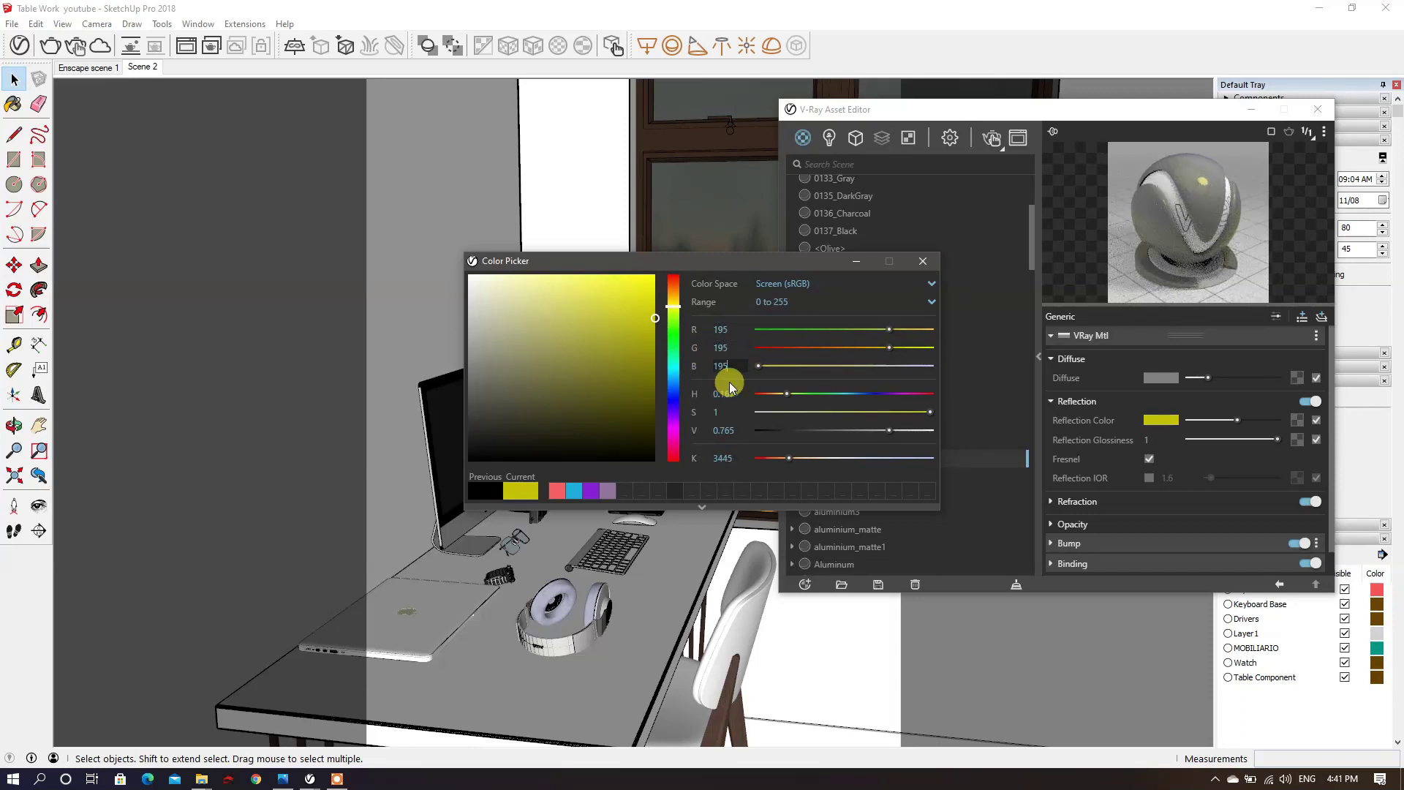
pyautogui.press('Tab')
pyautogui.click(923, 260)
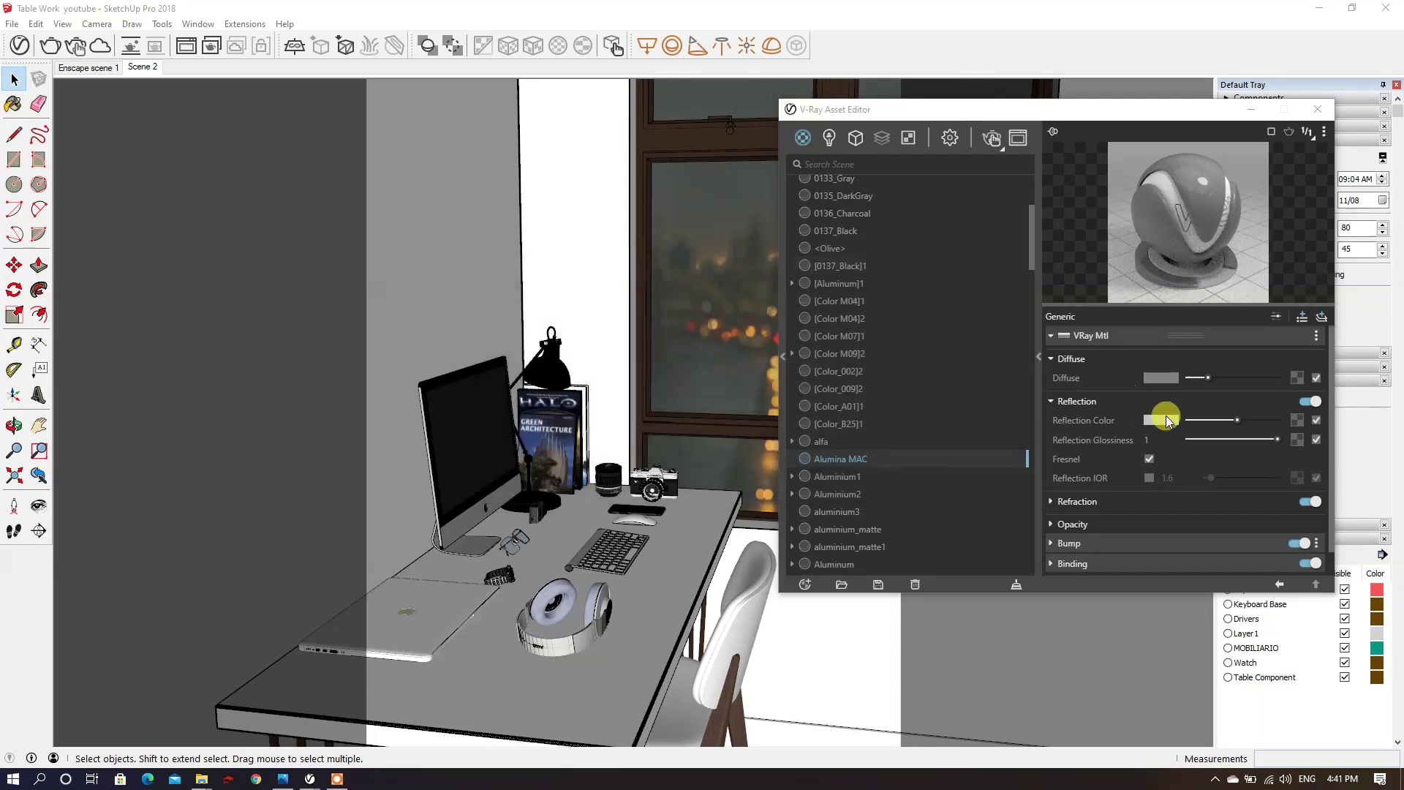
# Step: Show the advanced material settings, enable highlight glossiness at 0.48, and set the reflection glossiness to 0.85
pyautogui.click(1151, 439)
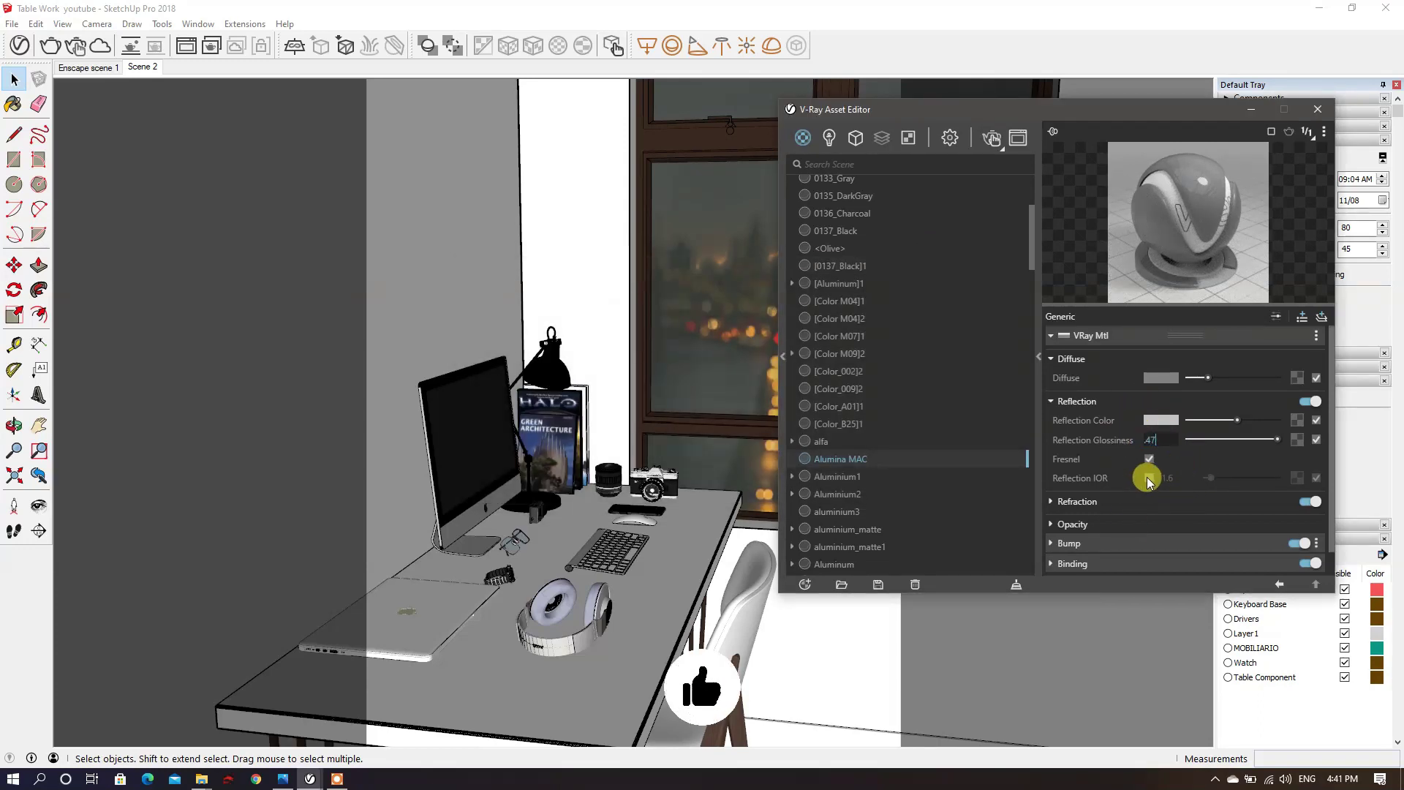
pyautogui.click(1274, 316)
pyautogui.click(1149, 458)
pyautogui.moveTo(1280, 459); pyautogui.dragTo(1241, 460)
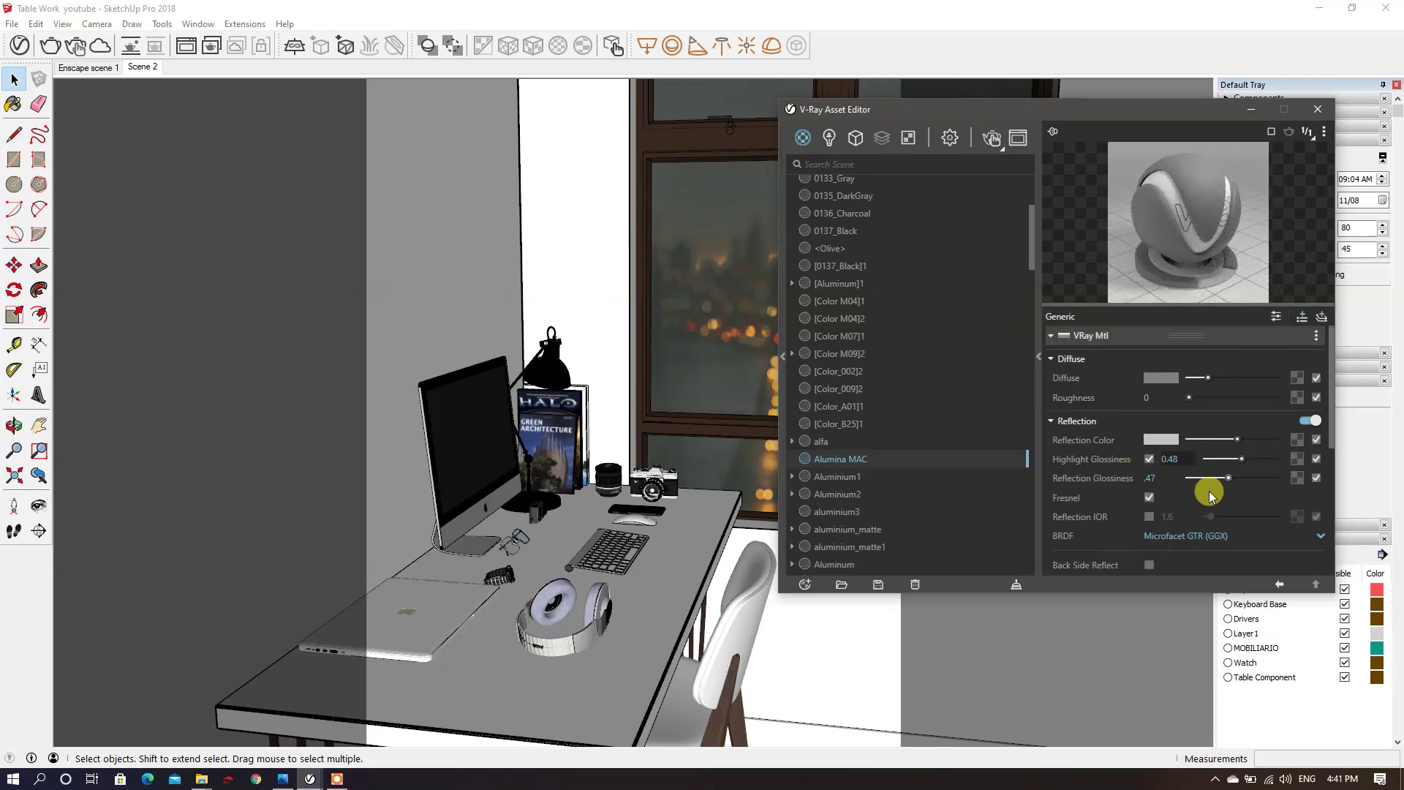
pyautogui.moveTo(1260, 479); pyautogui.dragTo(1251, 479)
pyautogui.press('Return')
# Step: Change the BRDF of the Alumina MAC material to Blinn
pyautogui.scroll(-2, 1153, 492)
pyautogui.click(1175, 472)
pyautogui.click(1154, 502)
pyautogui.scroll(-2, 1156, 481)
pyautogui.scroll(4, 1157, 475)
# Step: Set the diffuse colour of Alumina MAC to RGB 209, 209, 209
pyautogui.click(1158, 378)
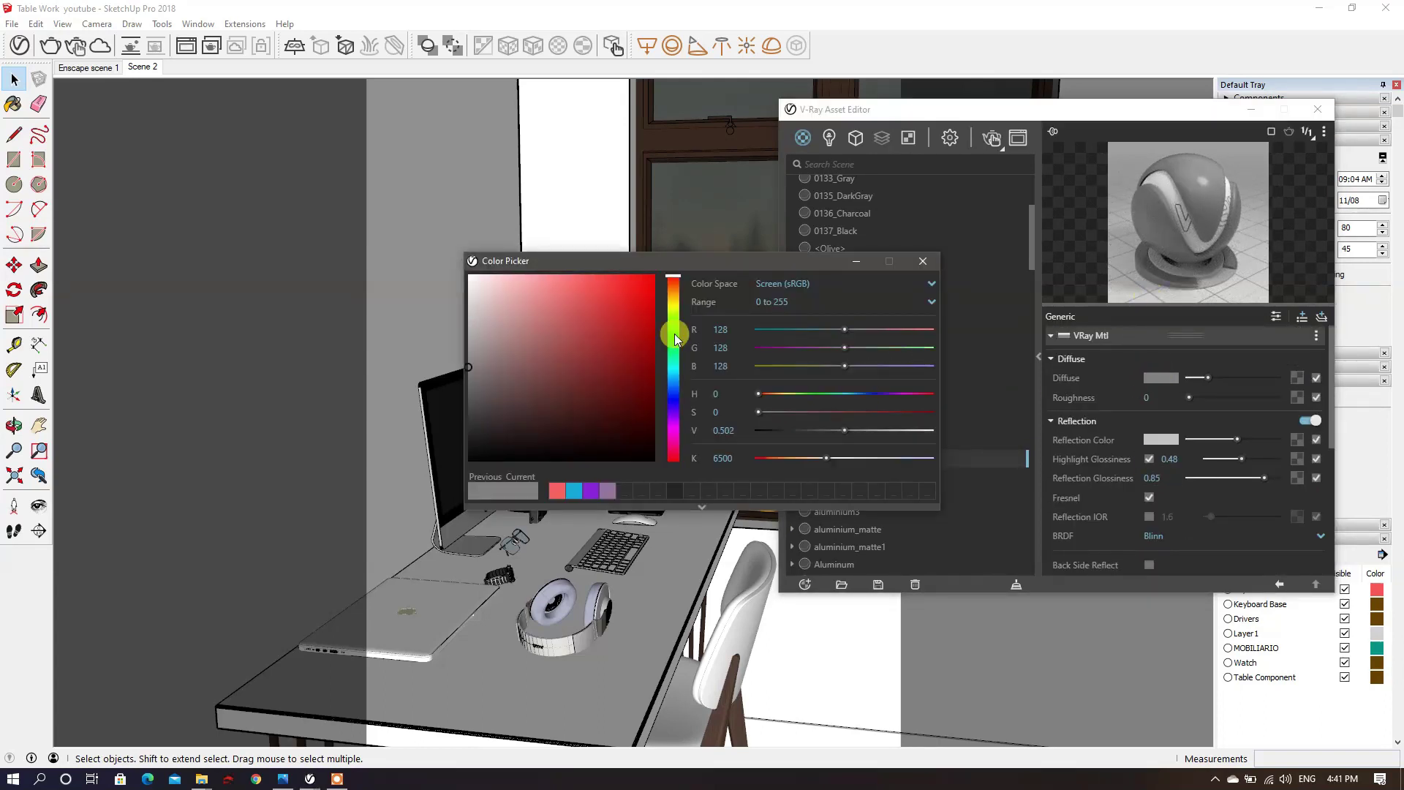
pyautogui.moveTo(696, 331)
pyautogui.mouseDown()
pyautogui.moveTo(731, 331)
pyautogui.moveTo(681, 338)
pyautogui.mouseUp()
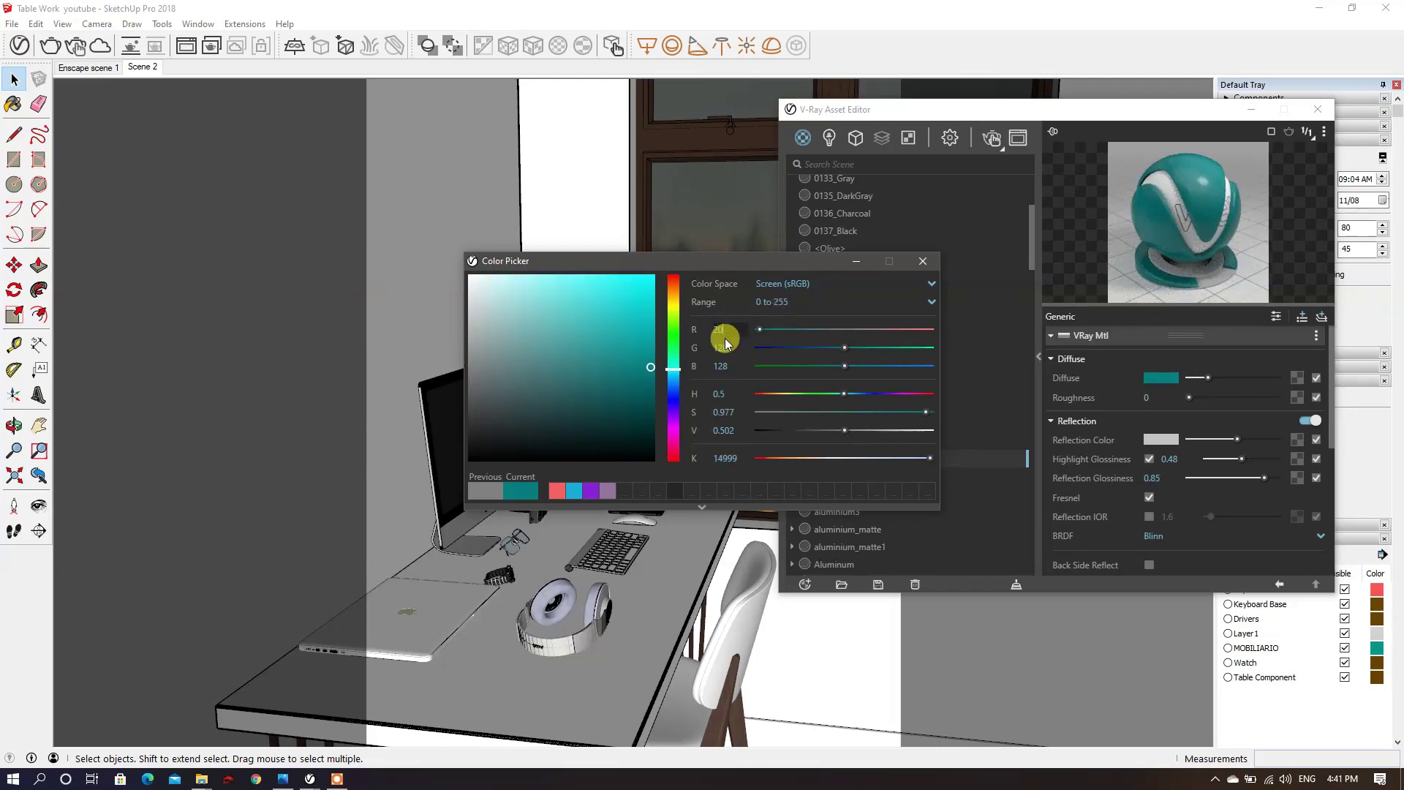
pyautogui.write('5')
pyautogui.press('Return')
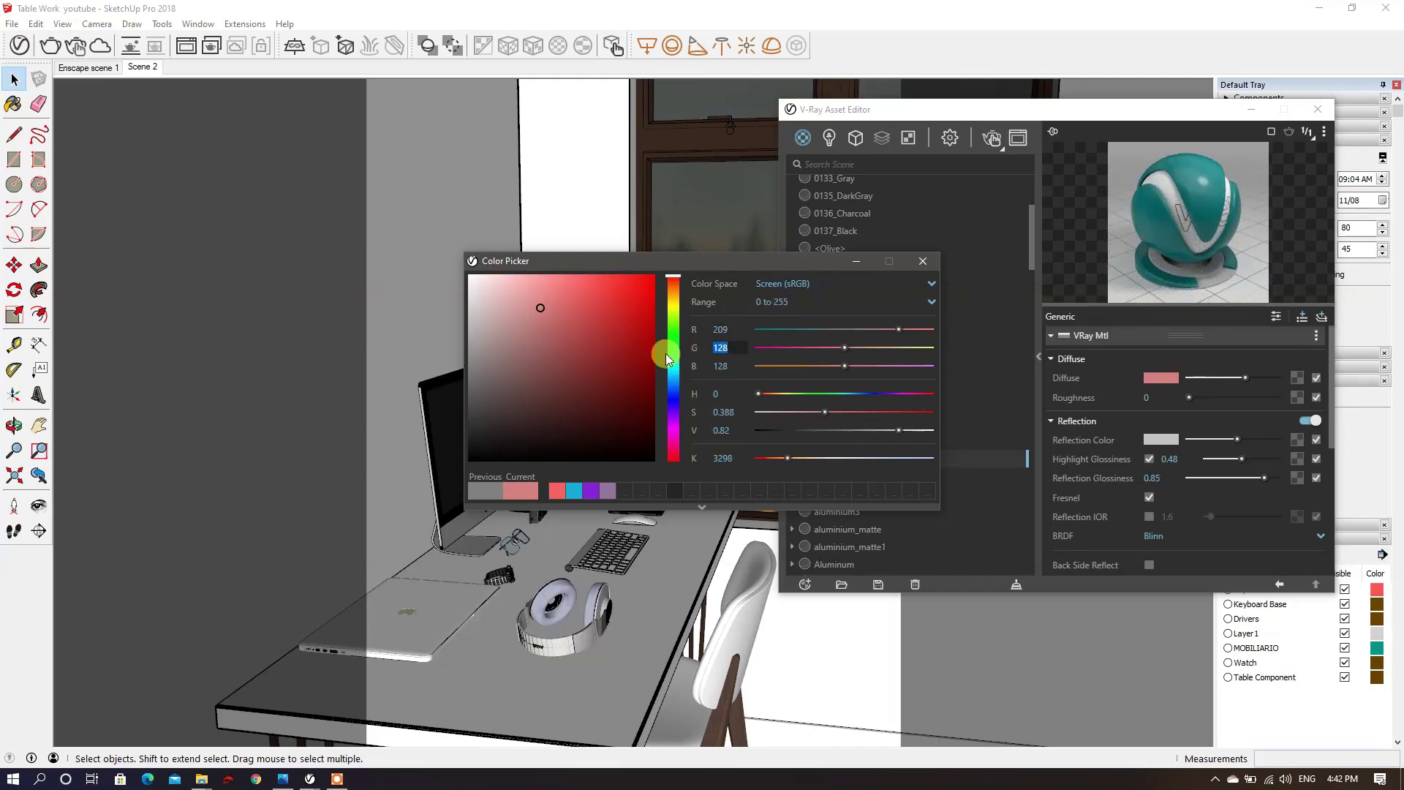
pyautogui.doubleClick(720, 348)
pyautogui.moveTo(721, 348); pyautogui.dragTo(658, 347)
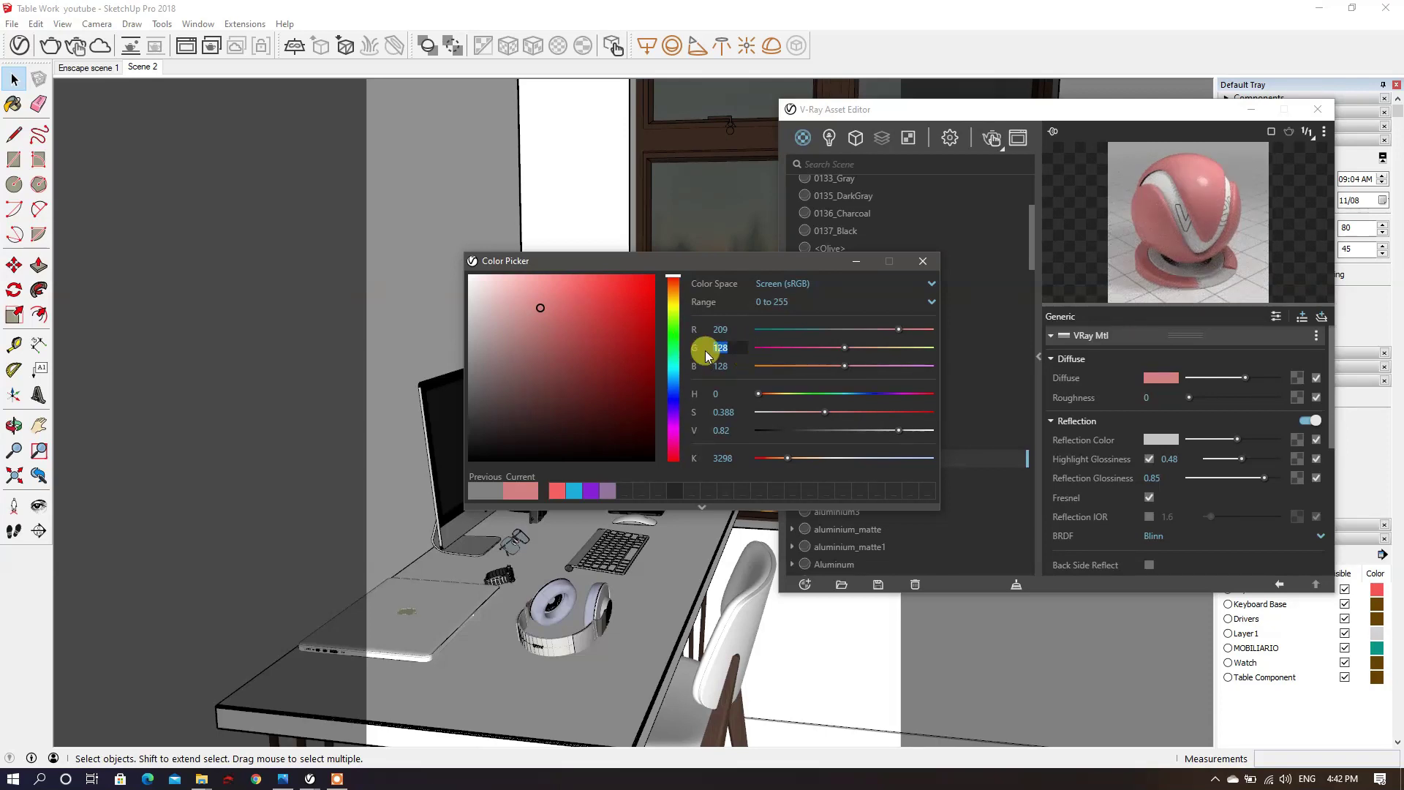
pyautogui.write('209')
pyautogui.press('Tab')
pyautogui.write('209')
pyautogui.press('Return')
pyautogui.click(923, 261)
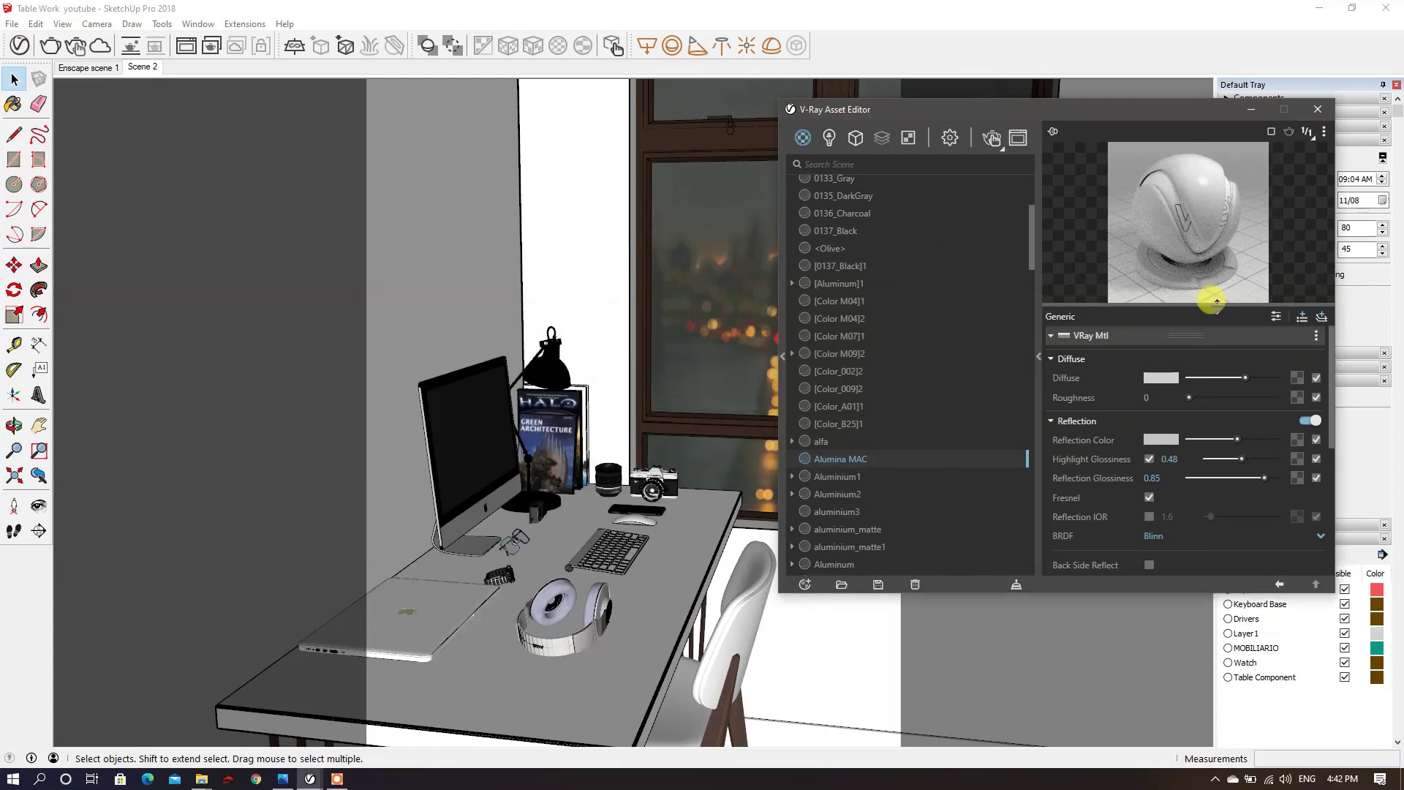
# Step: Enlarge the material preview to examine the Alumina MAC finish, and close the asset editor
pyautogui.moveTo(1217, 301); pyautogui.dragTo(1218, 486)
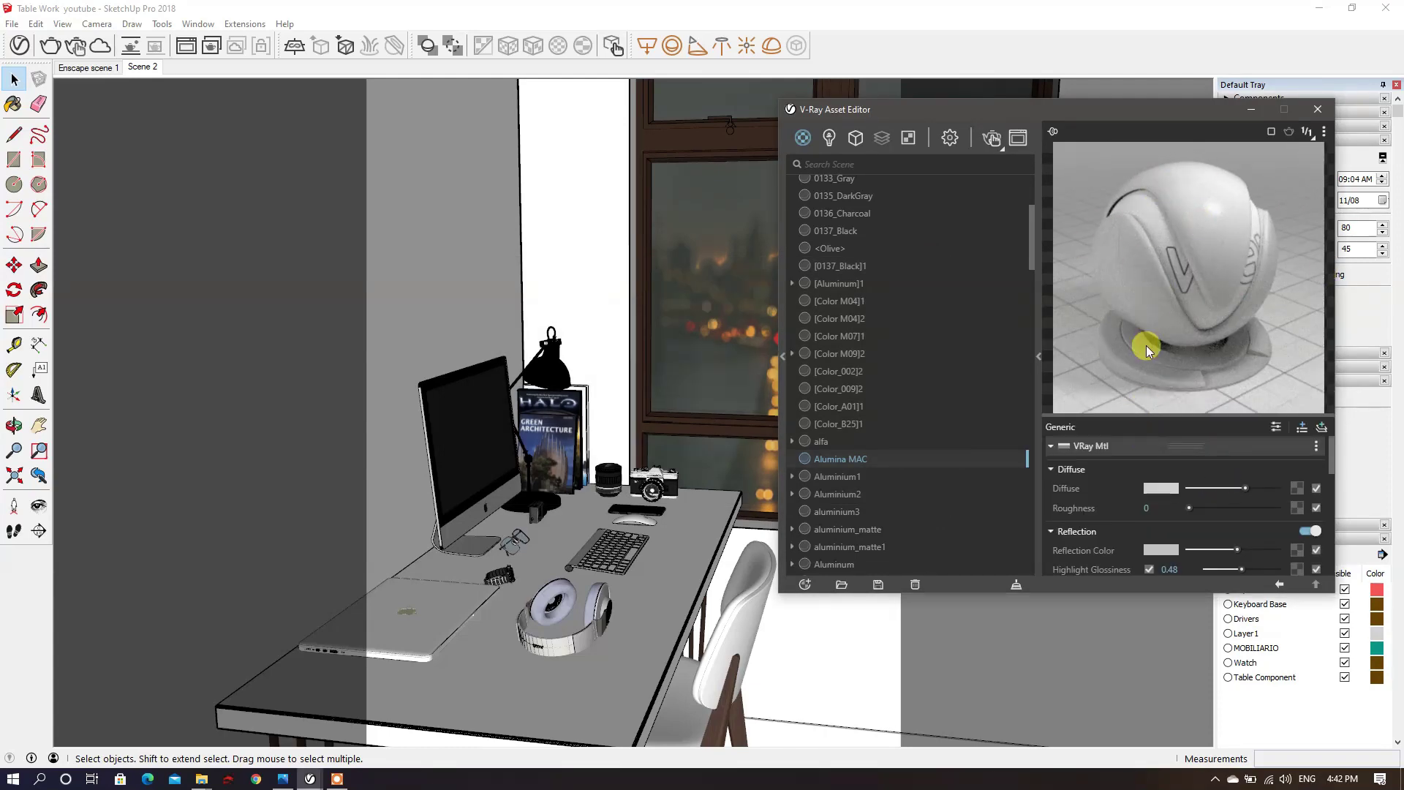
pyautogui.moveTo(1143, 409); pyautogui.dragTo(1146, 356)
pyautogui.click(454, 590)
pyautogui.click(1318, 109)
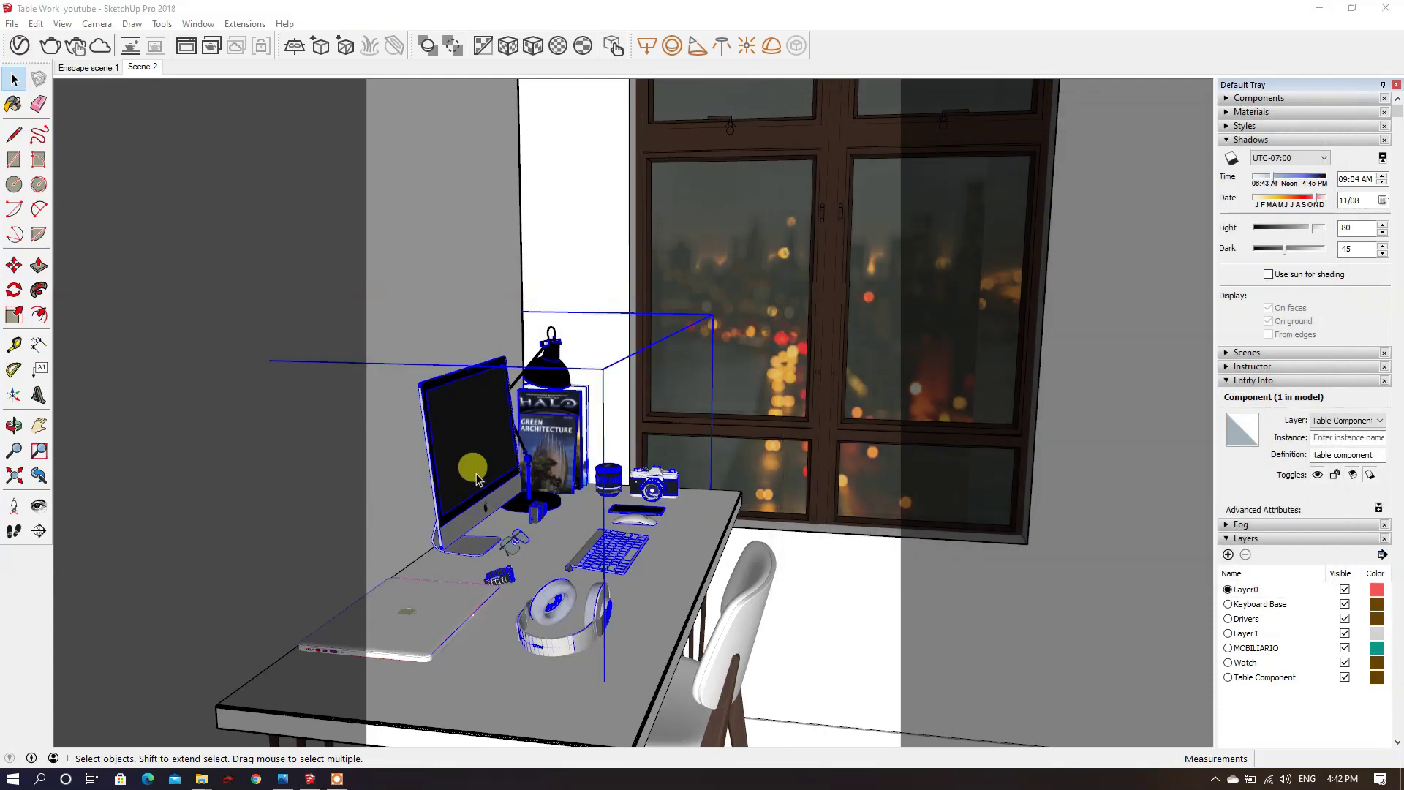
# Step: Reopen the V-Ray asset editor, enter the nested groups of the closed laptop, and select all connected geometry of its lid
pyautogui.press('b')
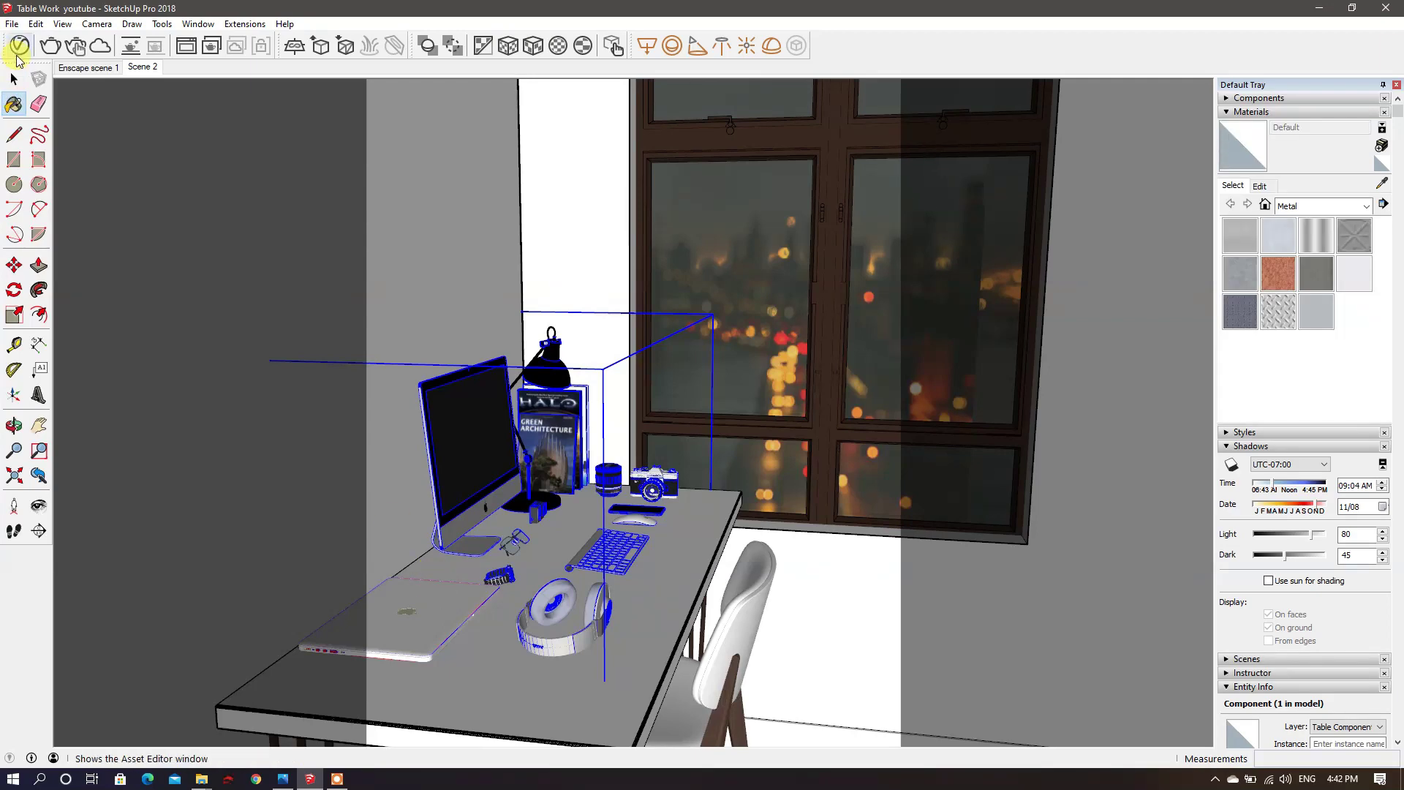
pyautogui.click(19, 45)
pyautogui.moveTo(408, 476); pyautogui.dragTo(742, 471, button='middle')
pyautogui.scroll(10, 742, 470)
pyautogui.press('space')
pyautogui.doubleClick(642, 506)
pyautogui.click(642, 506)
pyautogui.doubleClick(642, 506)
pyautogui.click(642, 506)
pyautogui.doubleClick(642, 506)
pyautogui.tripleClick(642, 506)
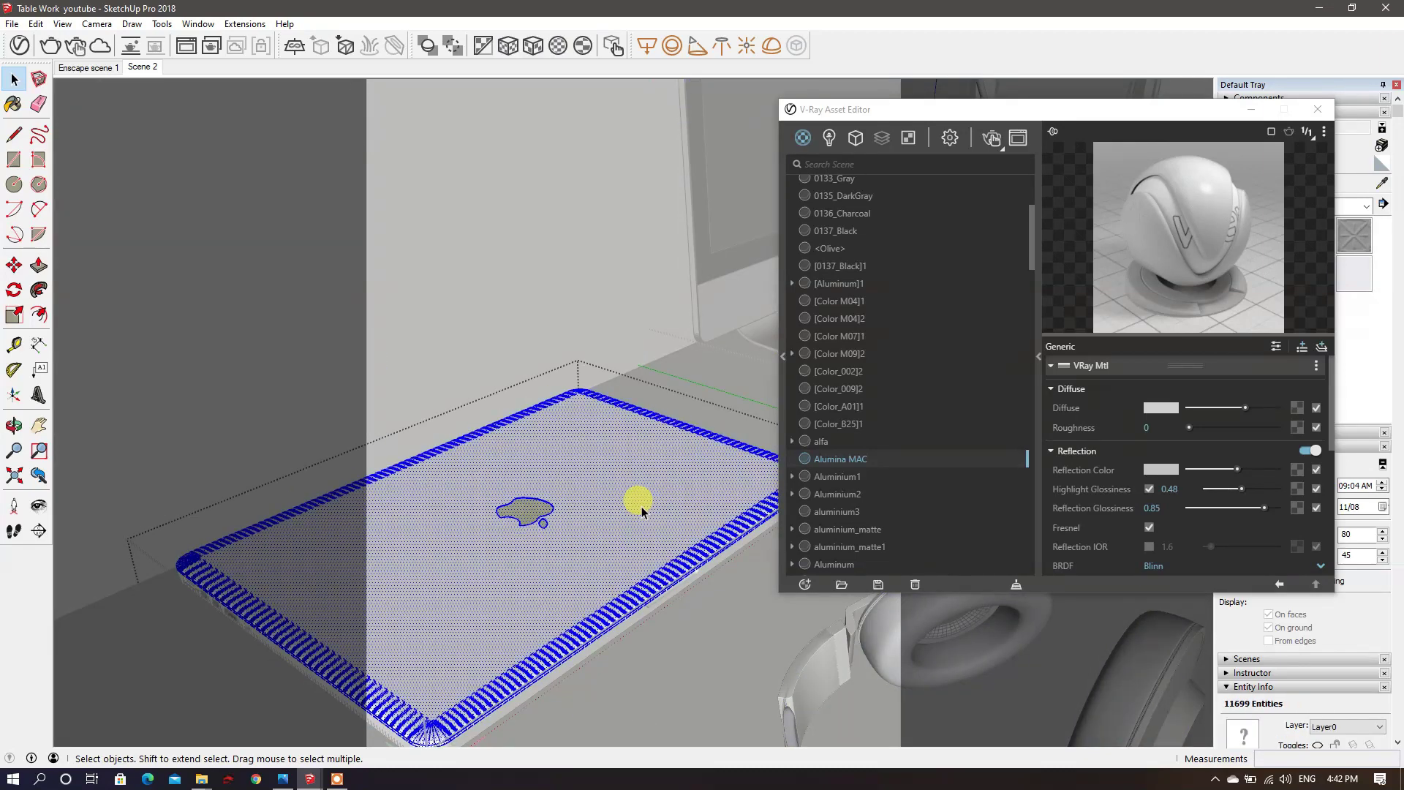
# Step: Try applying the Alumina MAC material to all the selected lid geometry, and undo the application
pyautogui.rightClick(841, 459)
pyautogui.click(907, 361)
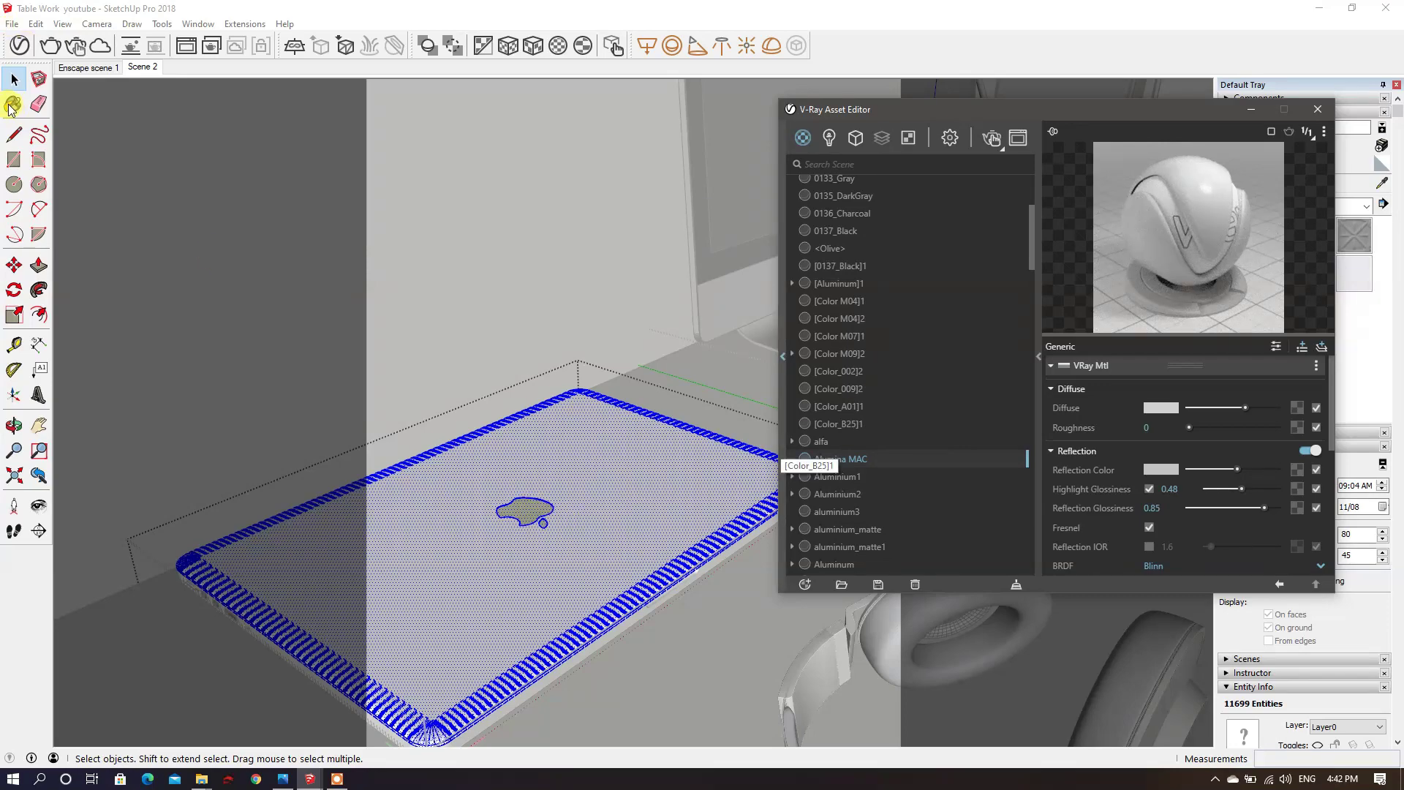
pyautogui.moveTo(505, 468)
pyautogui.mouseDown(button='middle')
pyautogui.moveTo(511, 454)
pyautogui.moveTo(470, 581)
pyautogui.mouseUp(button='middle')
pyautogui.scroll(5, 533, 517)
pyautogui.hotkey('ctrl', 'z')
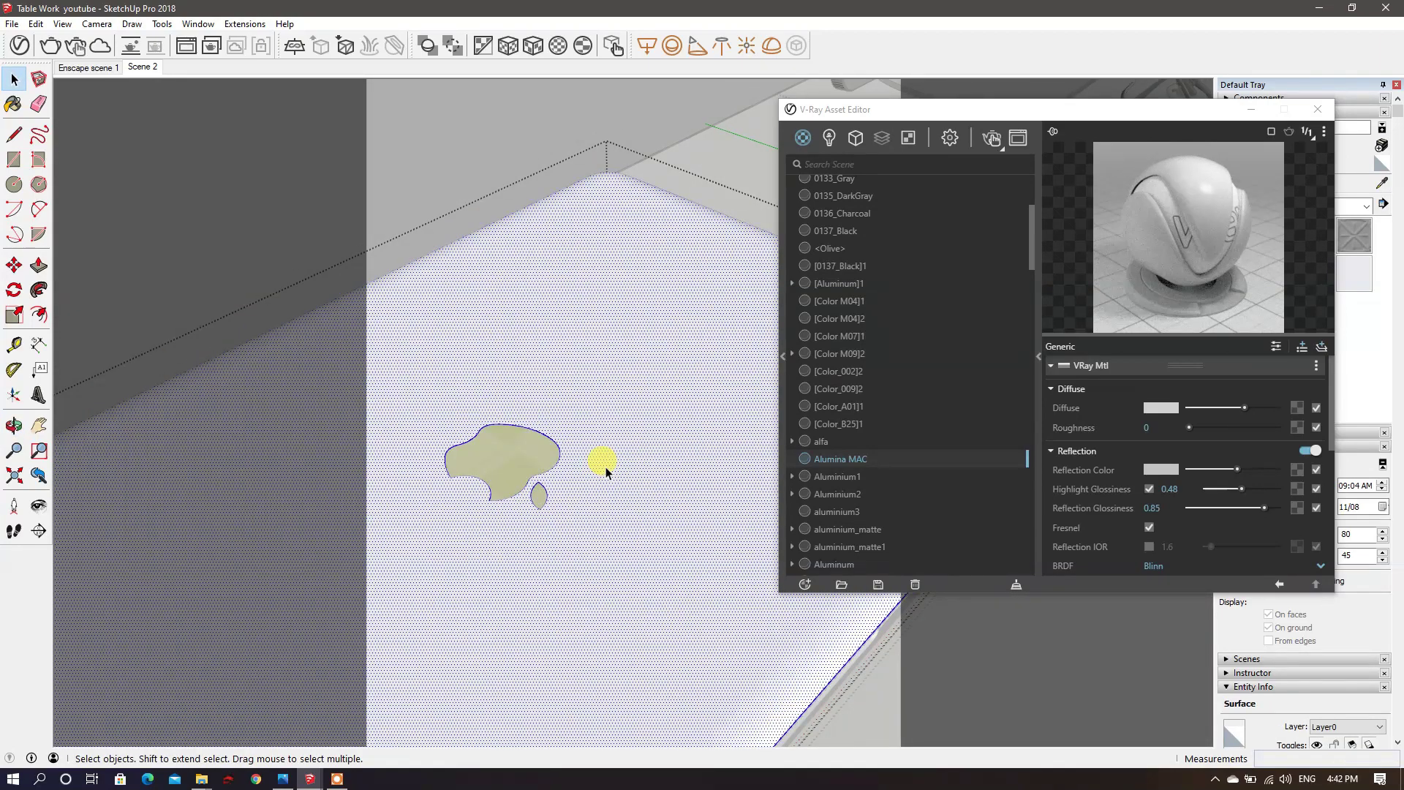
# Step: Select only the laptop's lid surface around the logo and apply the Alumina MAC material to it
pyautogui.click(663, 490)
pyautogui.rightClick(853, 461)
pyautogui.click(884, 336)
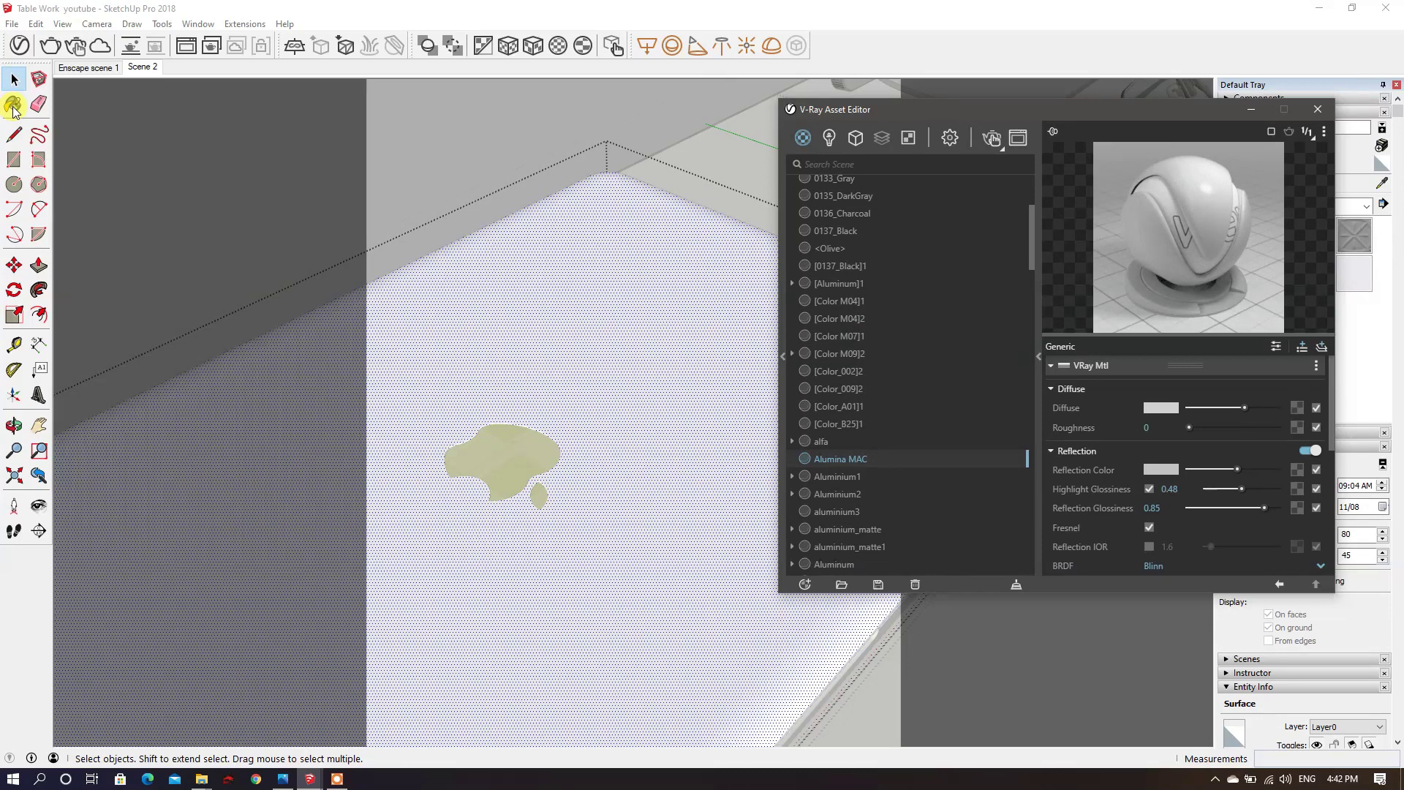
pyautogui.click(14, 106)
pyautogui.click(495, 454)
pyautogui.scroll(-3, 486, 461)
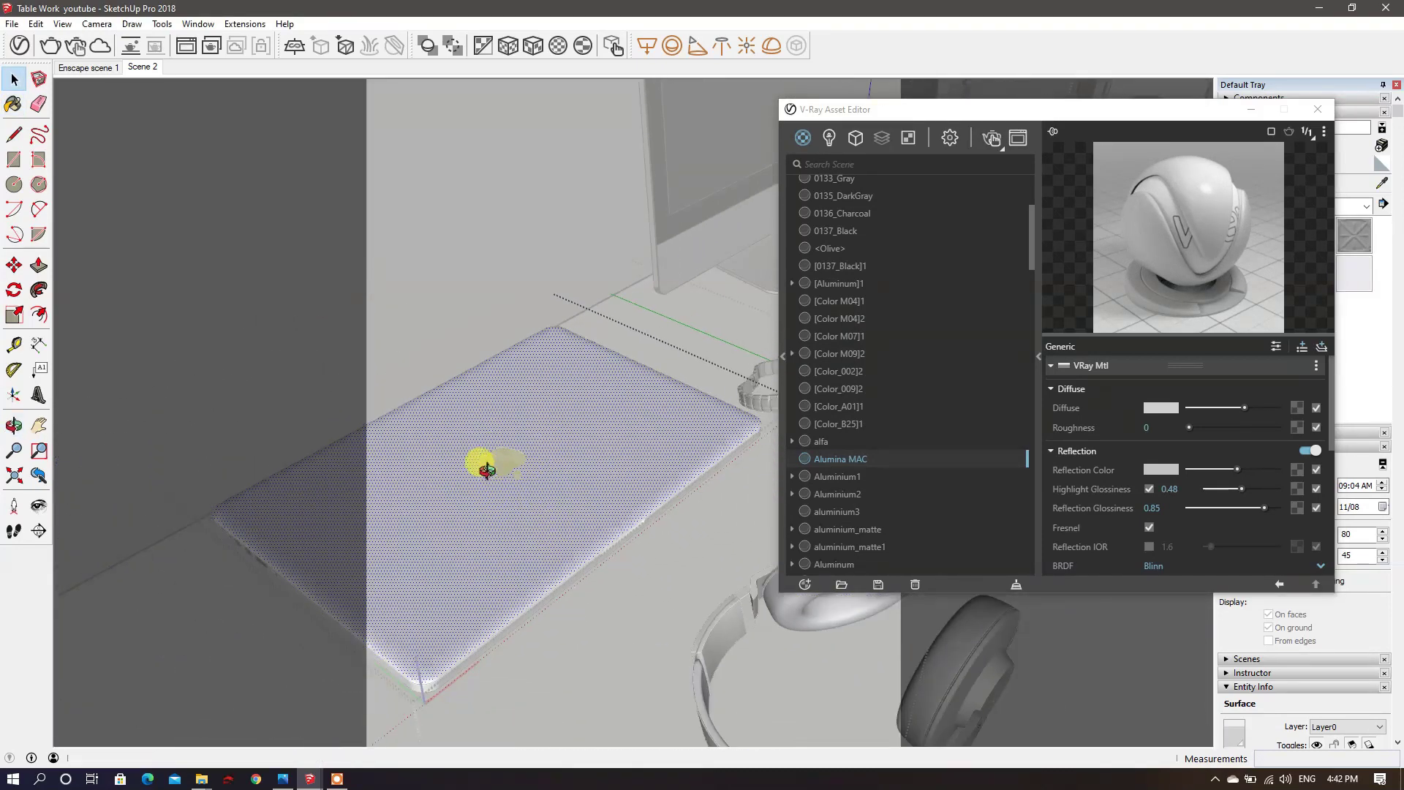
pyautogui.press('space')
pyautogui.moveTo(515, 484); pyautogui.dragTo(446, 387, button='middle')
# Step: Add WallPaint FineGrain 01 White 1m from the WallPaint & Wallpaper library category to the scene materials
pyautogui.click(814, 154)
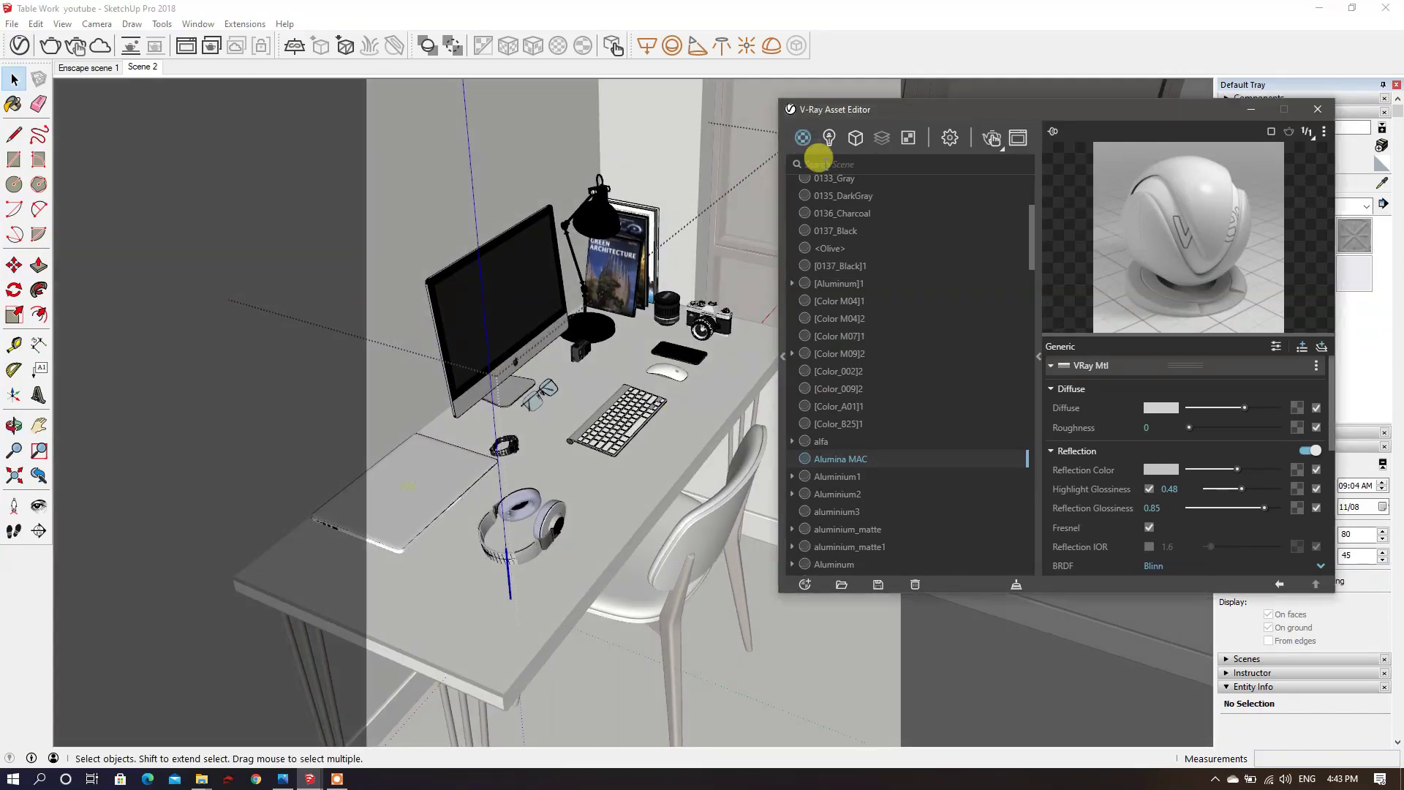
pyautogui.click(783, 220)
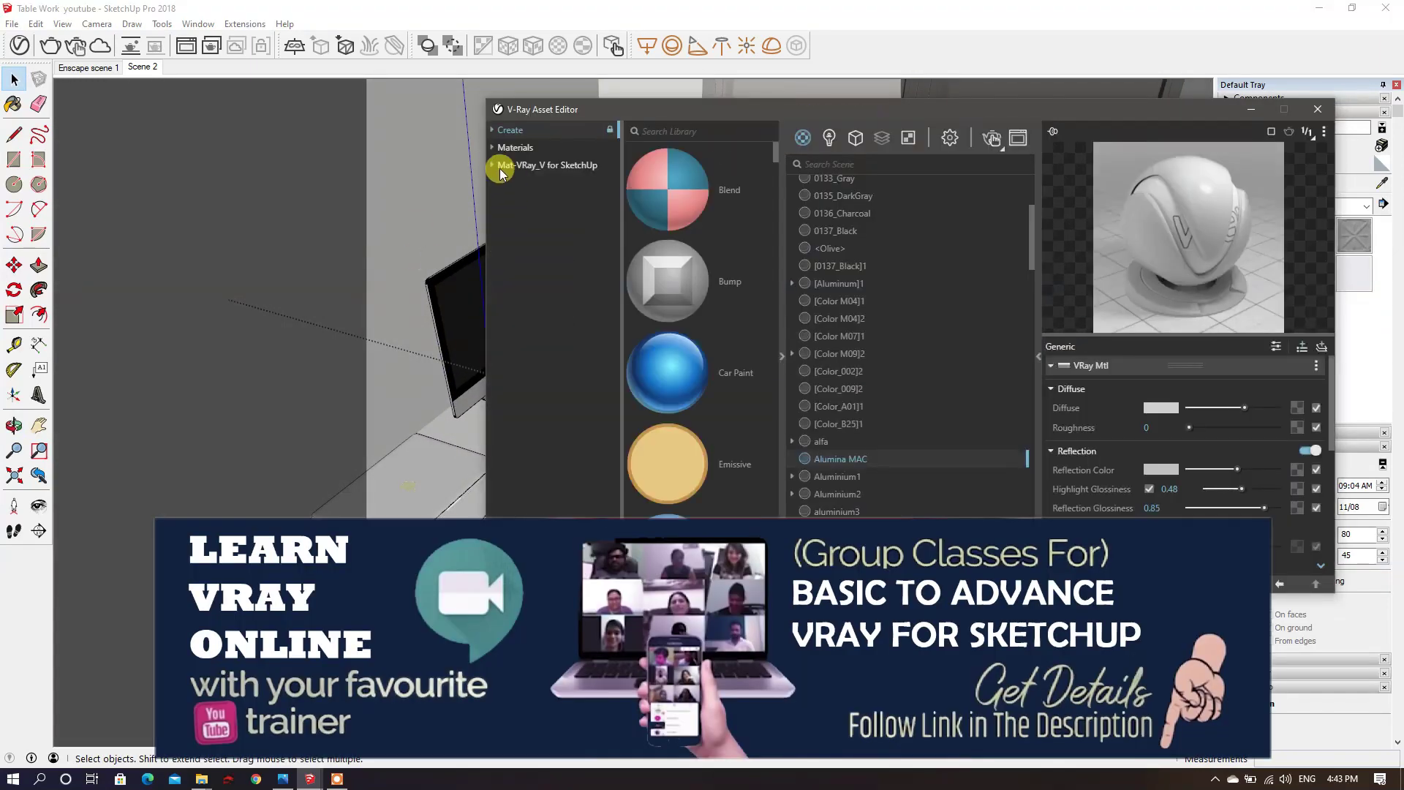
pyautogui.click(493, 151)
pyautogui.click(539, 482)
pyautogui.scroll(-3, 753, 418)
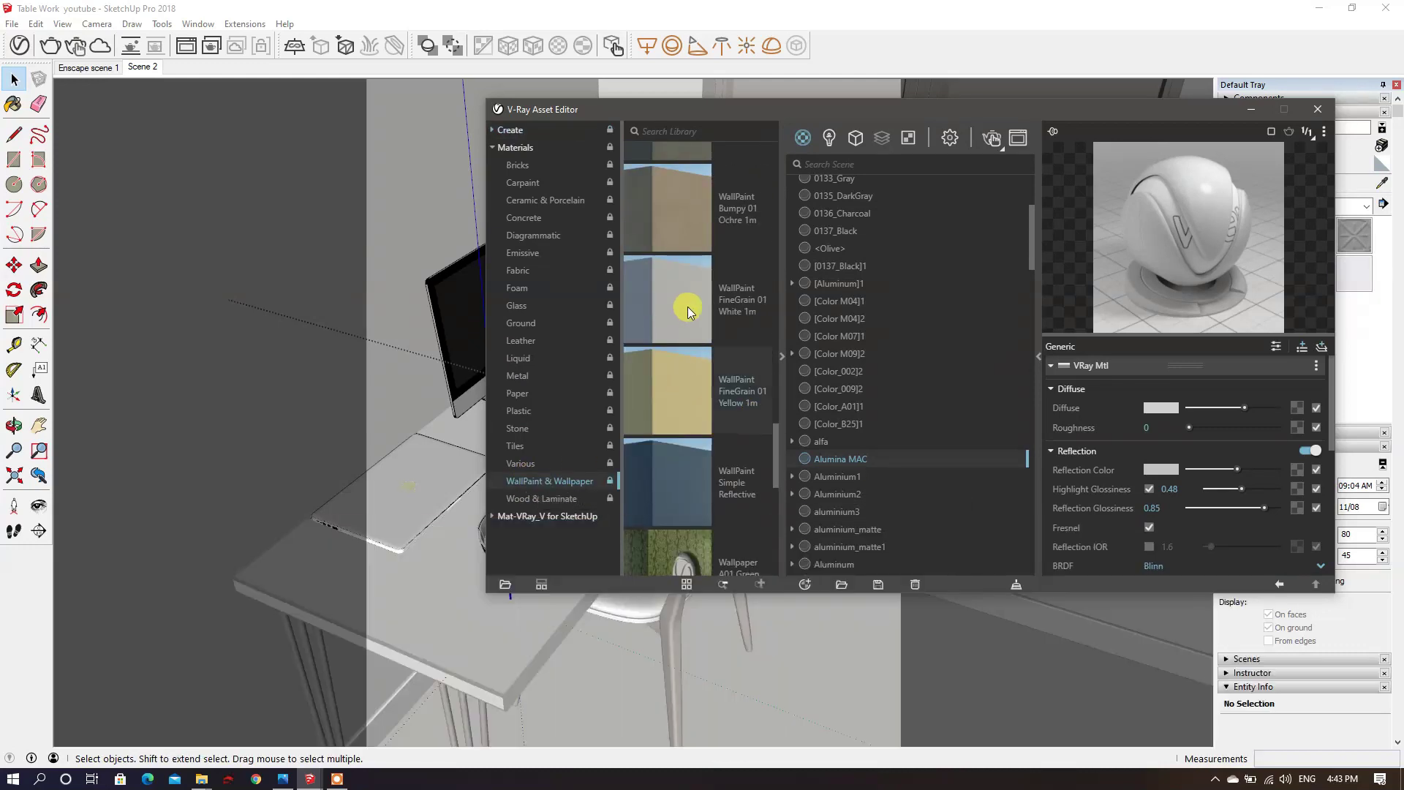
pyautogui.moveTo(668, 310); pyautogui.dragTo(881, 329)
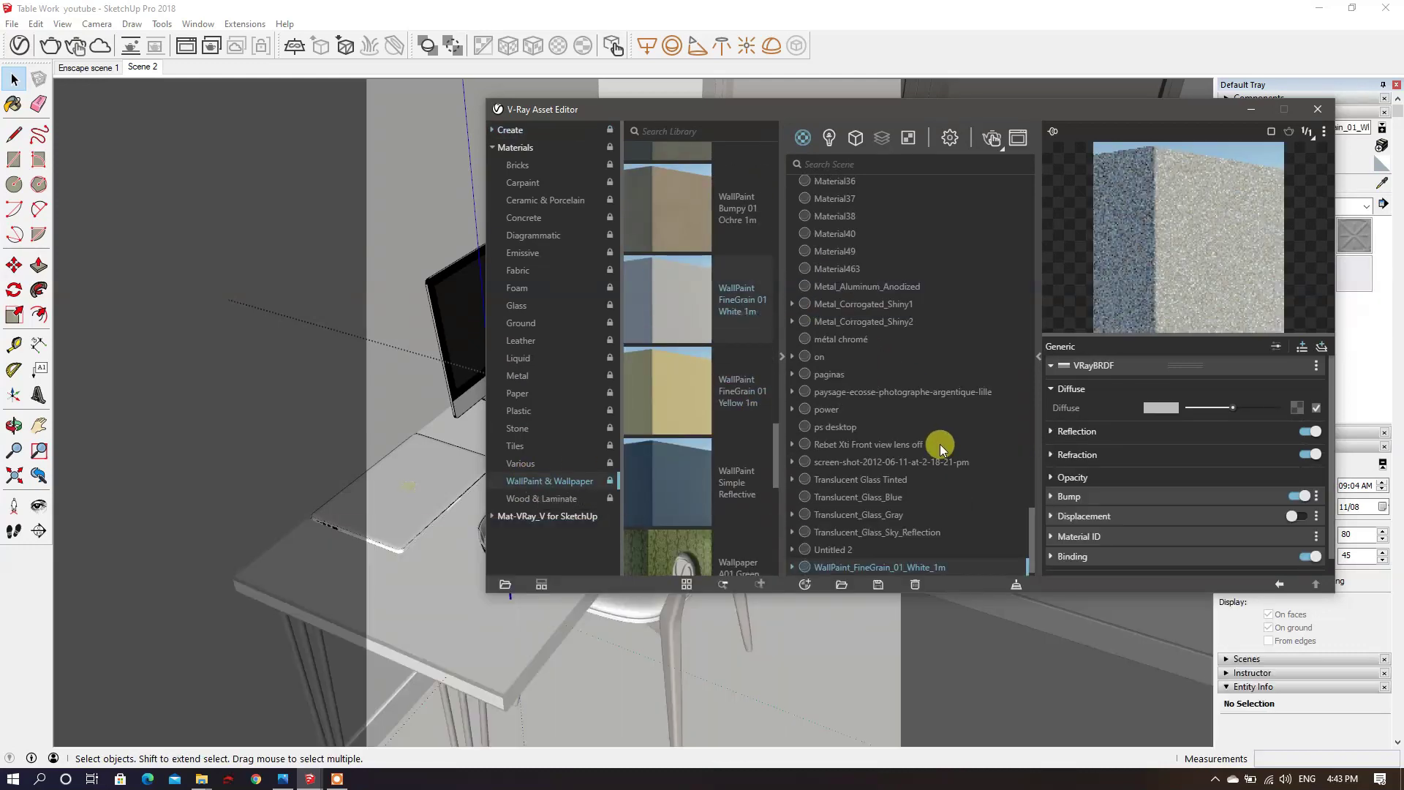
# Step: Select the connected room walls and apply the WallPaint_FineGrain_01_White_1m material to them
pyautogui.moveTo(314, 305); pyautogui.dragTo(300, 272, button='middle')
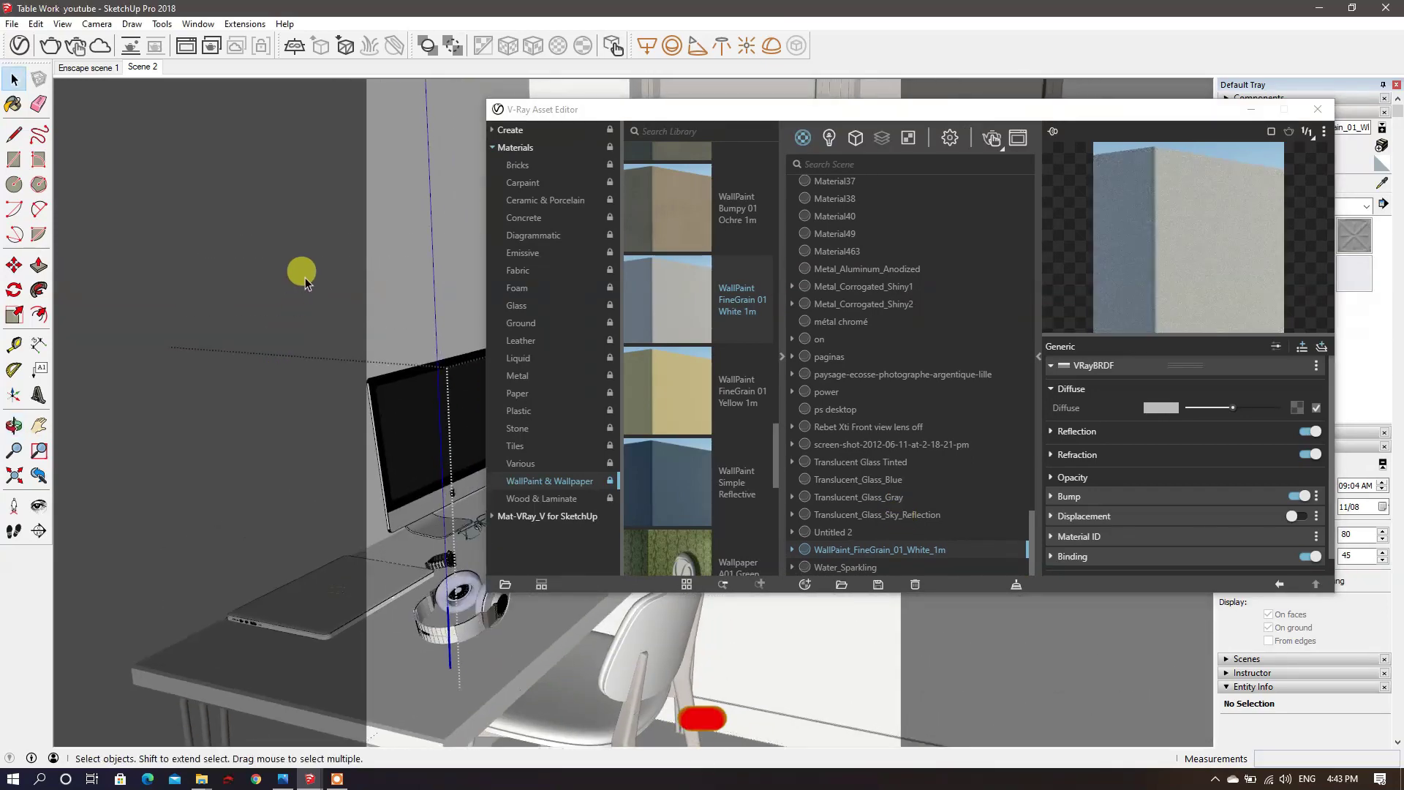
pyautogui.press('space')
pyautogui.click(405, 146)
pyautogui.moveTo(405, 147); pyautogui.dragTo(234, 329, button='middle')
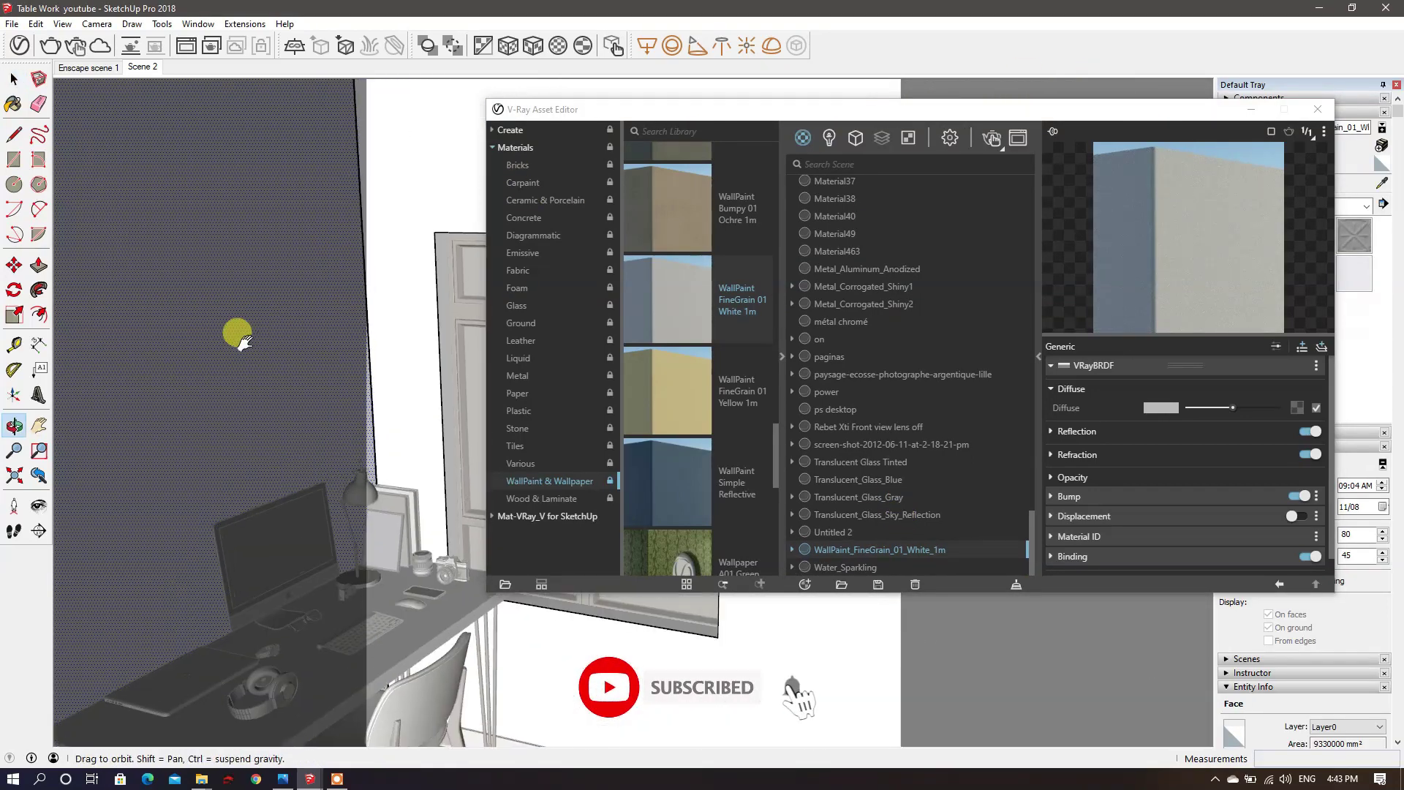
pyautogui.tripleClick(283, 151)
pyautogui.rightClick(841, 550)
pyautogui.click(883, 422)
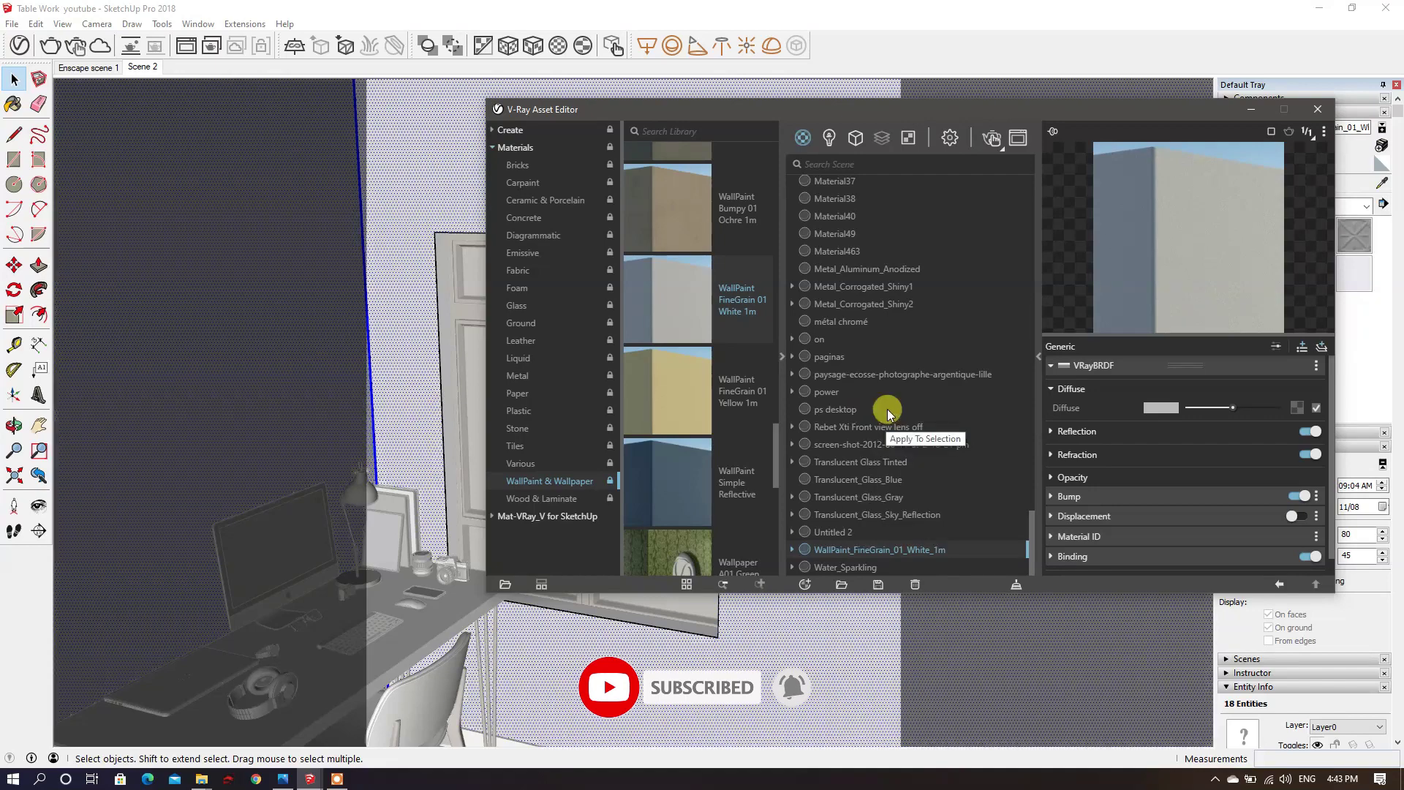
pyautogui.click(1317, 109)
# Step: Set the texture binding of WallPaint_FineGrain_01_White_1m to show the V-Ray Texture Helper on the walls
pyautogui.press('b')
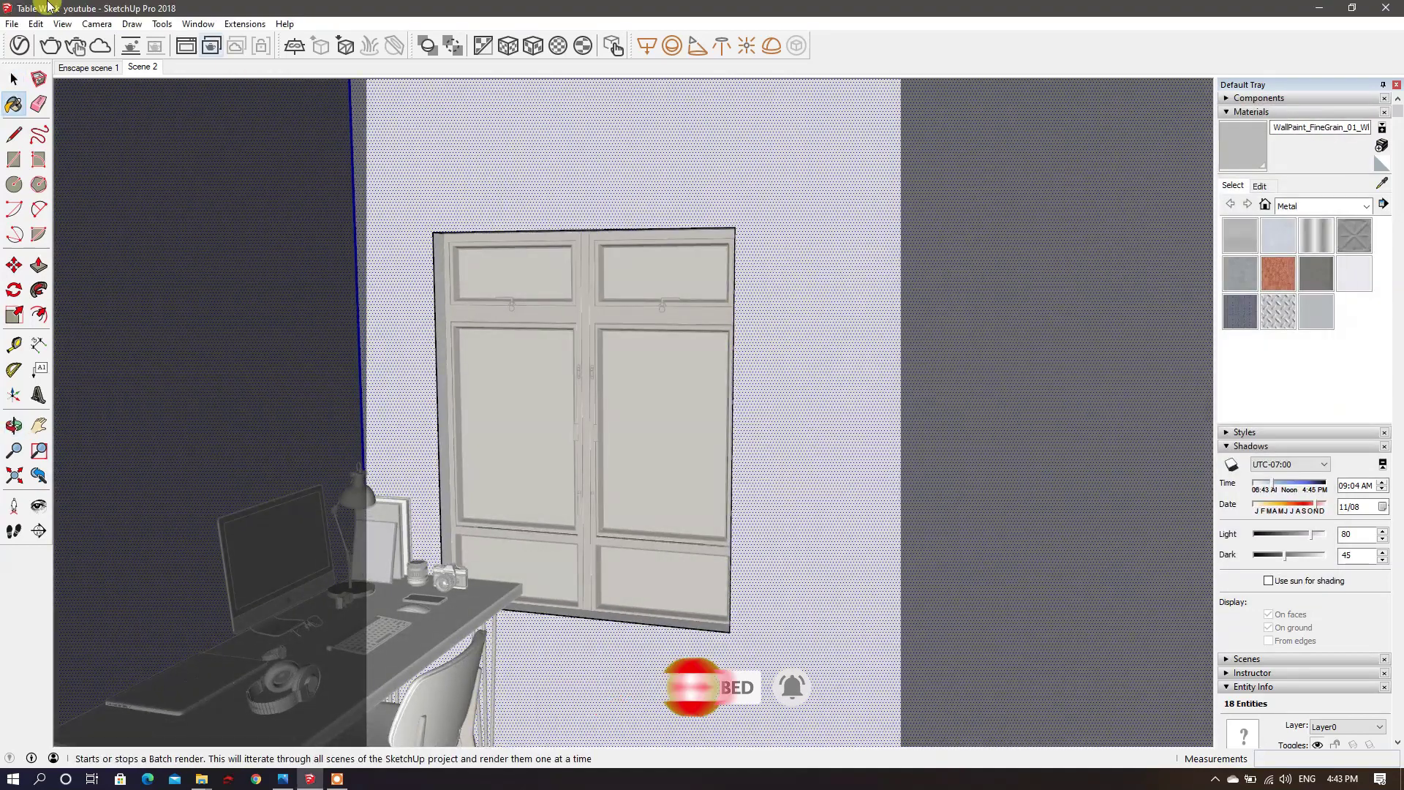
pyautogui.click(19, 46)
pyautogui.scroll(-1, 1116, 516)
pyautogui.click(1112, 540)
pyautogui.scroll(-1, 1112, 540)
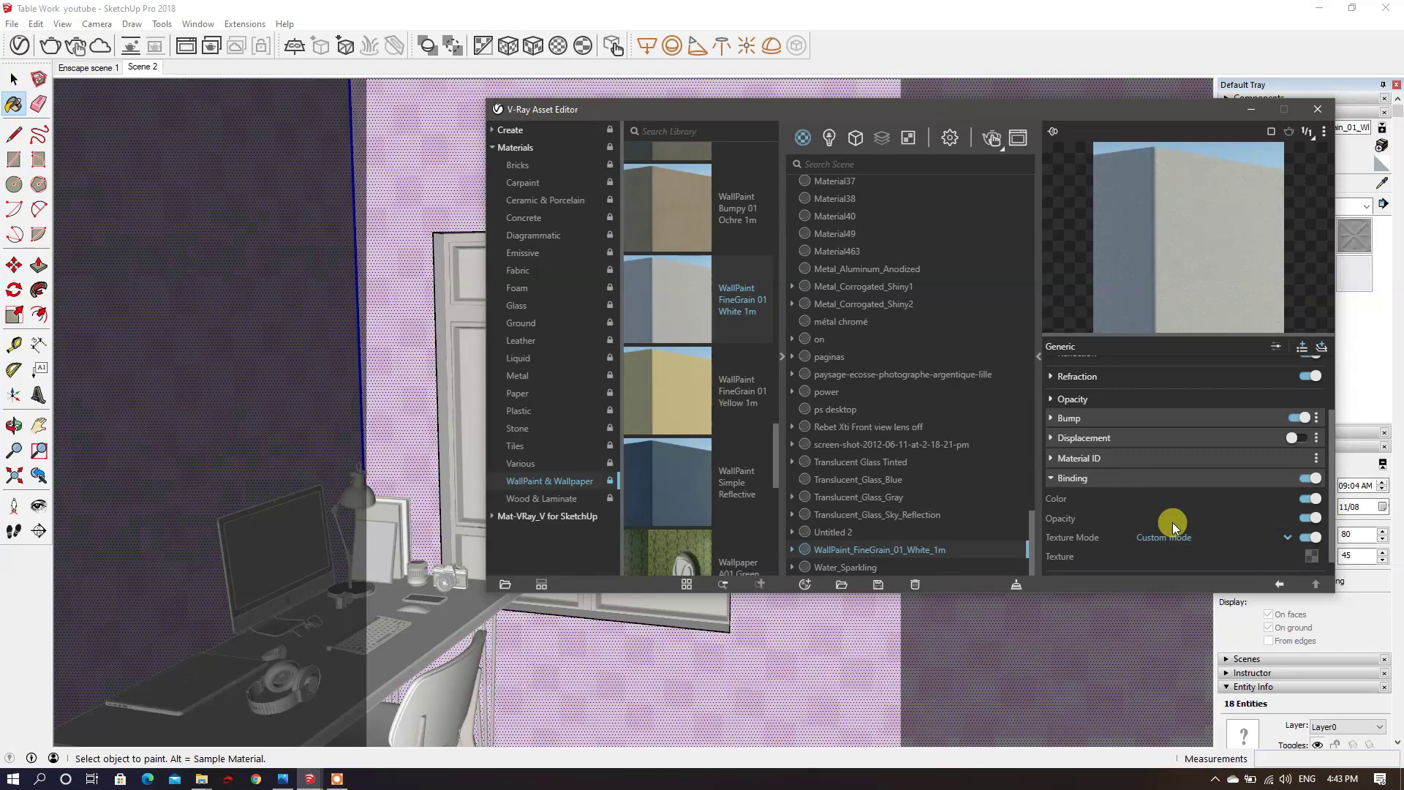
pyautogui.click(1318, 109)
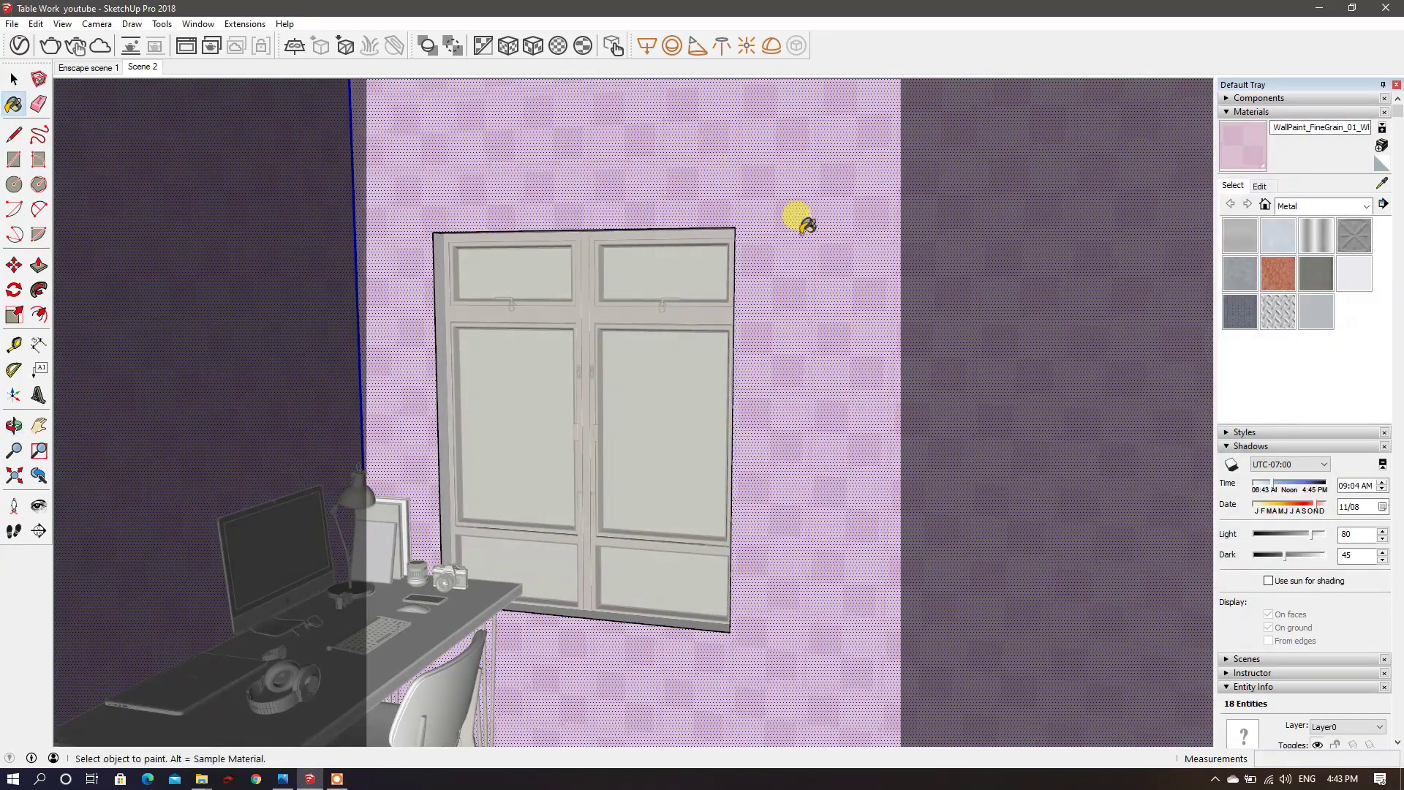
# Step: Set the wall paint's texture size to 1500 mm wide and 1500 mm high
pyautogui.click(1259, 186)
pyautogui.click(1277, 353)
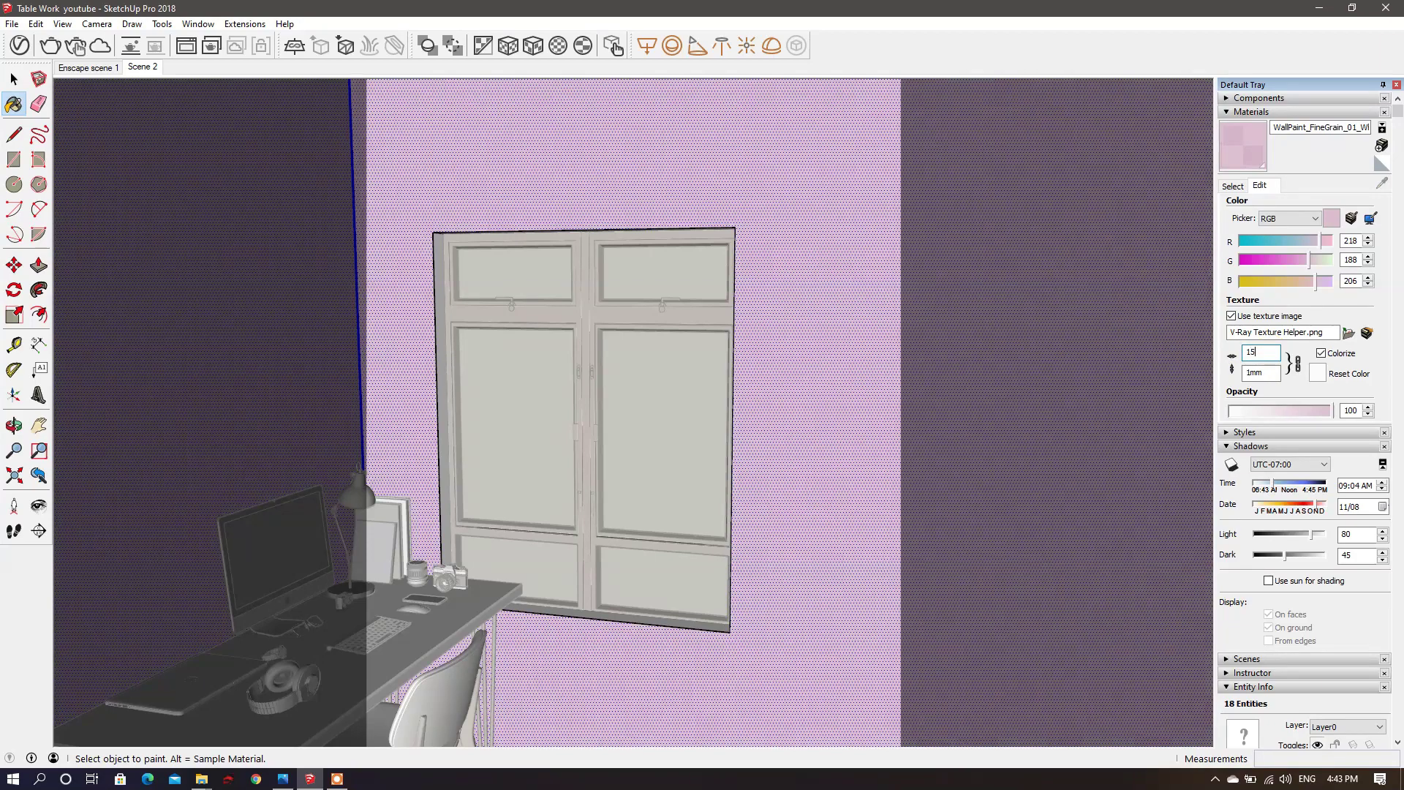
pyautogui.press('Return')
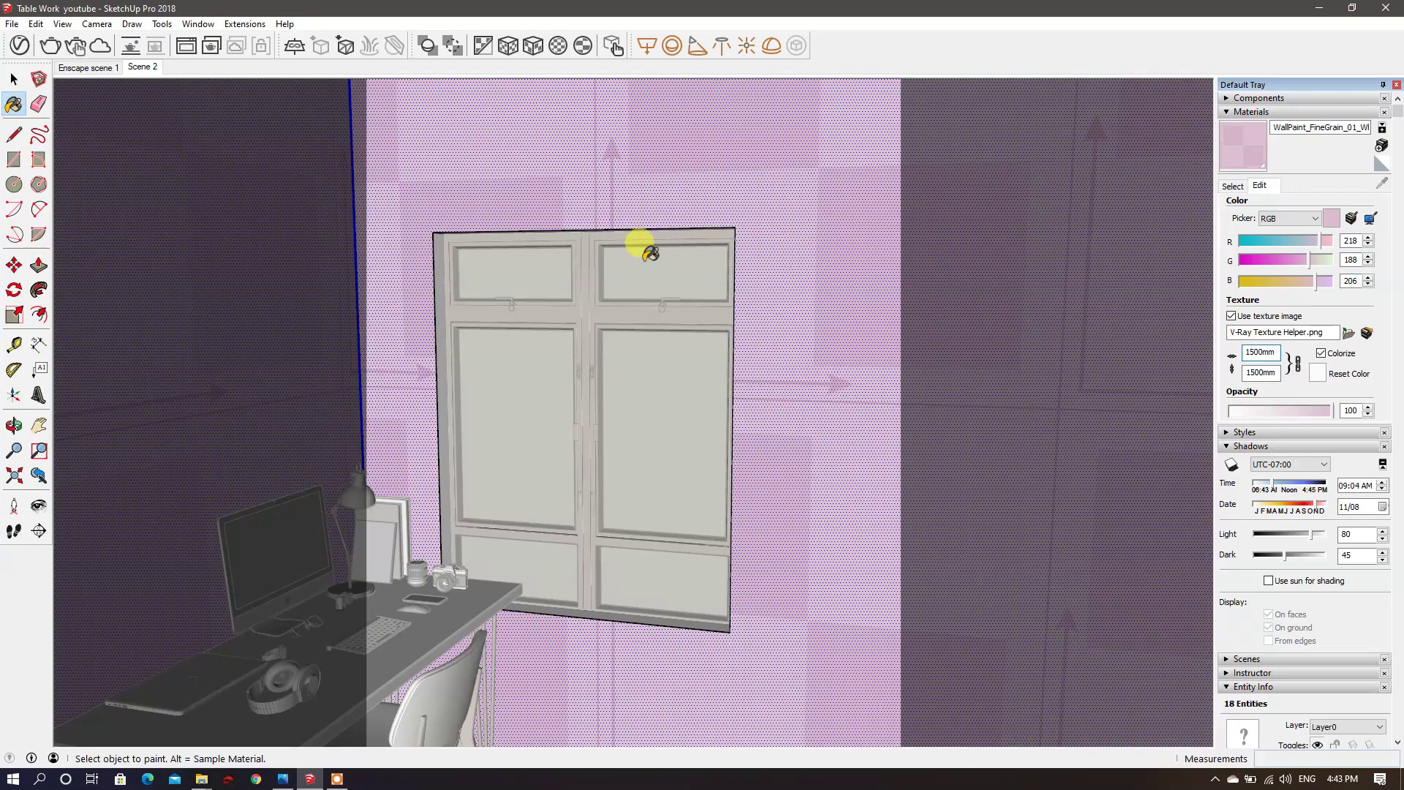
pyautogui.click(13, 79)
pyautogui.click(740, 422)
pyautogui.click(691, 267)
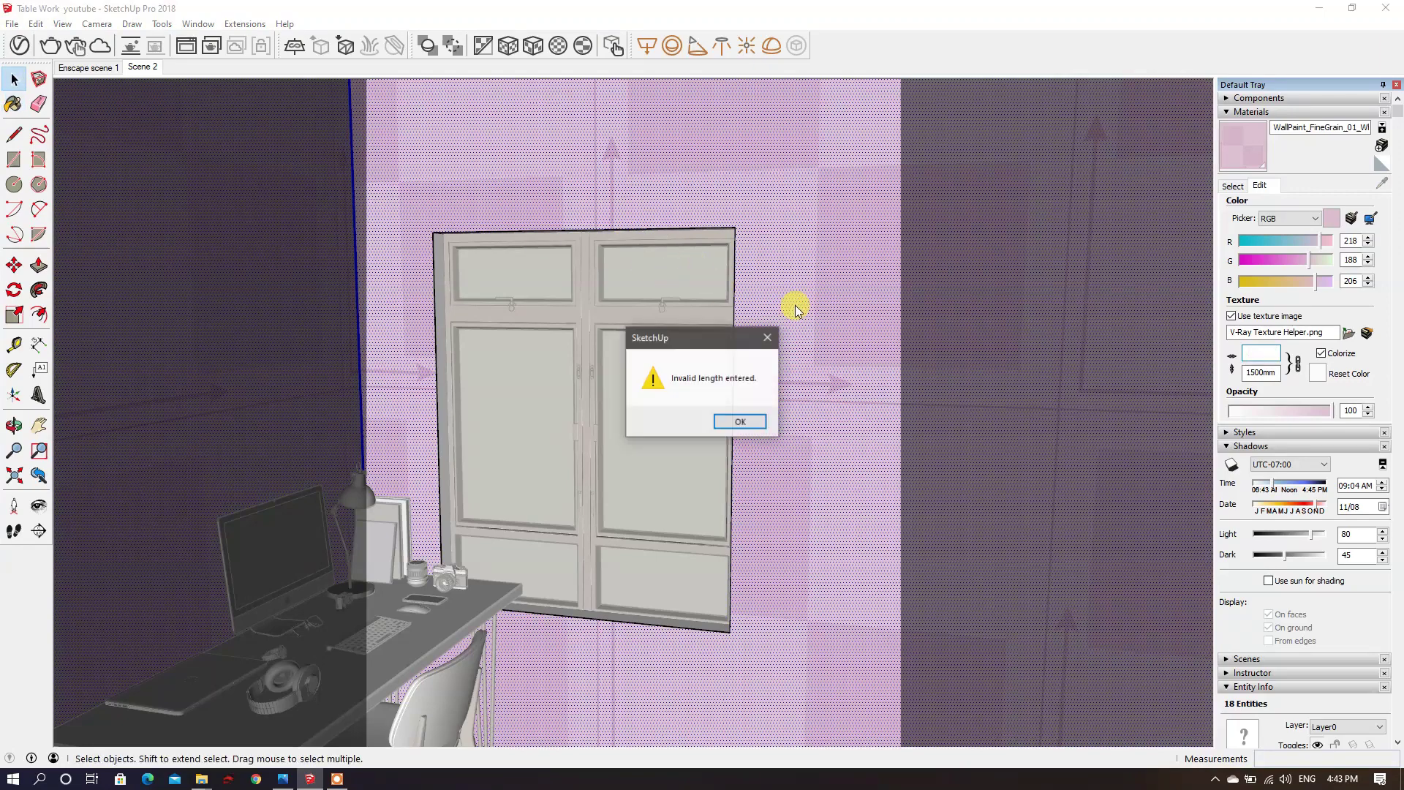
pyautogui.click(740, 422)
# Step: Paint the side reveal of the window opening beside the desk with the WallPaint_FineGrain_01_White_1m material
pyautogui.press('o')
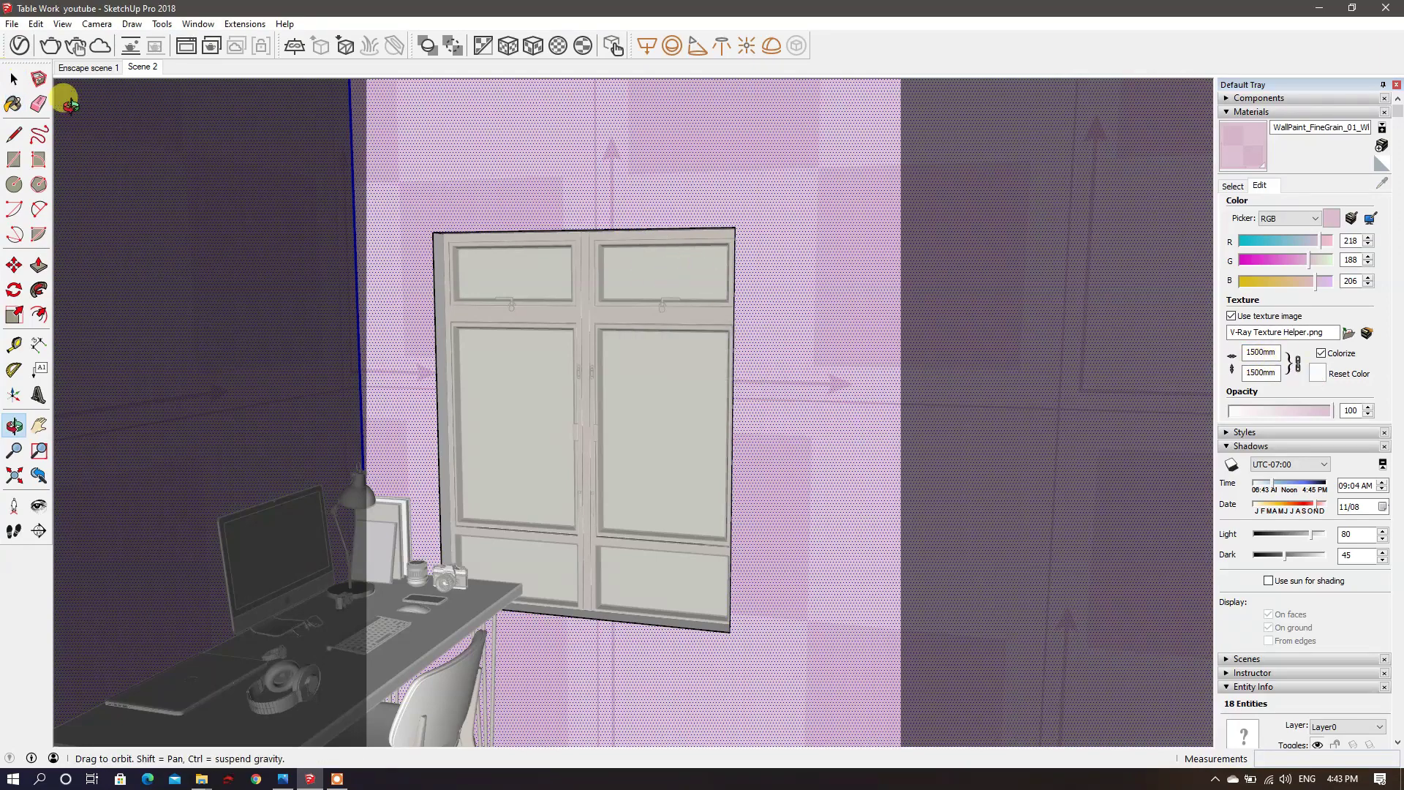
pyautogui.moveTo(580, 537); pyautogui.dragTo(556, 486)
pyautogui.rightClick(556, 486)
pyautogui.click(578, 490)
pyautogui.scroll(-3, 533, 377)
pyautogui.keyDown('shift'); pyautogui.moveTo(534, 377); pyautogui.dragTo(689, 494, button='middle'); pyautogui.keyUp('shift')
pyautogui.click(632, 204)
pyautogui.moveTo(676, 391); pyautogui.dragTo(651, 483, button='middle')
pyautogui.keyDown('shift'); pyautogui.moveTo(650, 483); pyautogui.dragTo(680, 398, button='middle'); pyautogui.keyUp('shift')
pyautogui.scroll(4, 696, 391)
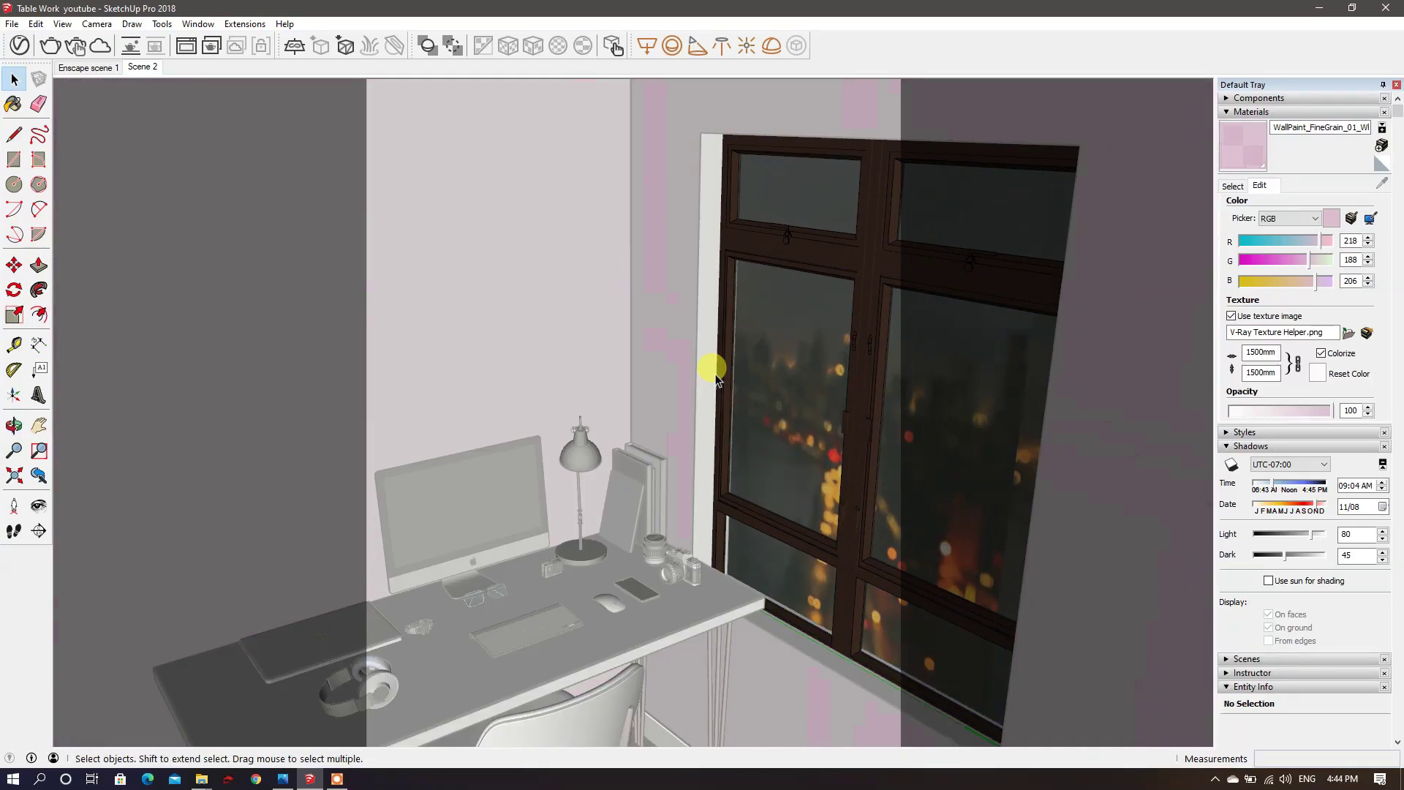
pyautogui.click(711, 366)
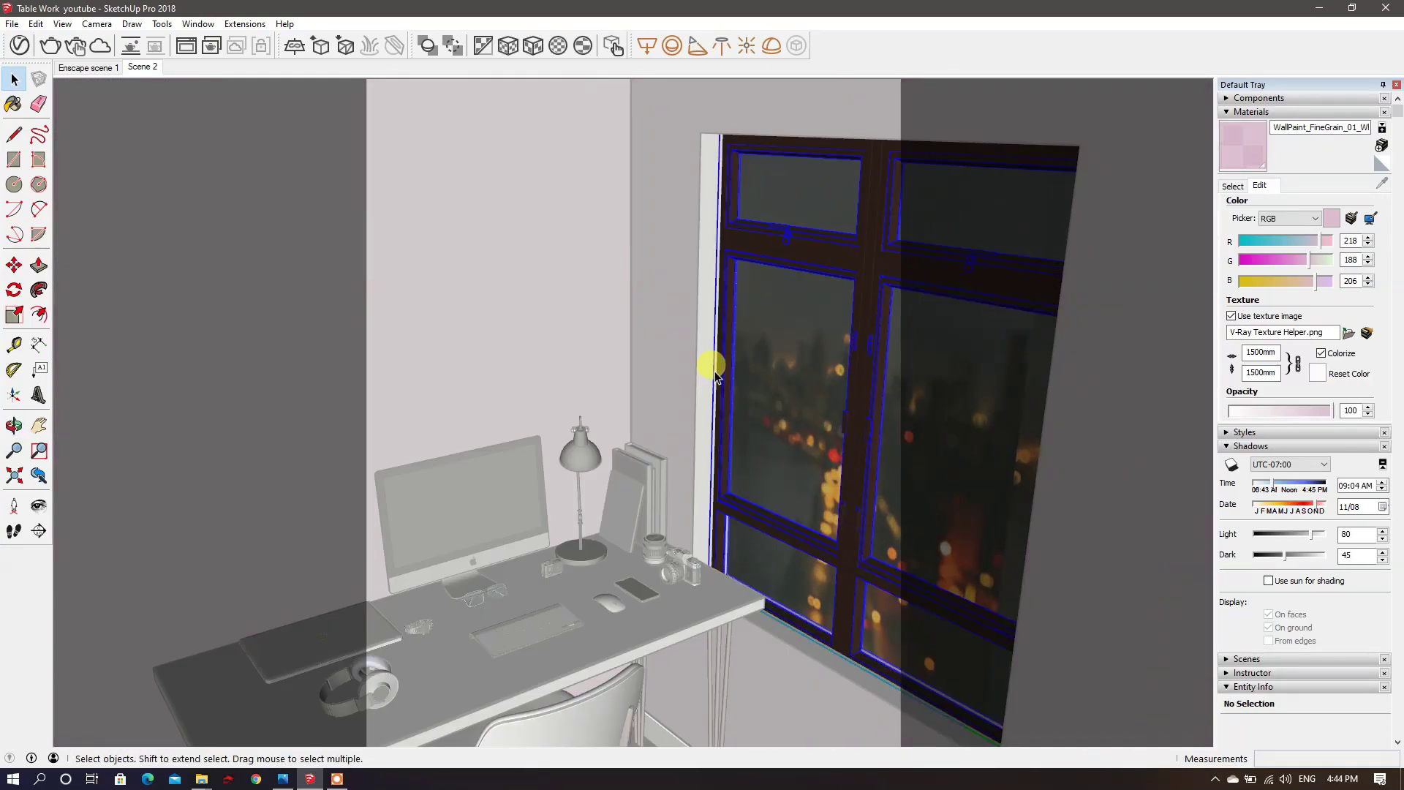
pyautogui.press('b')
pyautogui.press('space')
pyautogui.tripleClick(707, 354)
pyautogui.click(708, 363)
pyautogui.press('b')
pyautogui.click(708, 369)
# Step: Paint the bottom reveal of the window opening with WallPaint_FineGrain_01_White_1m and clear the wall selection
pyautogui.moveTo(713, 360)
pyautogui.mouseDown(button='middle')
pyautogui.moveTo(649, 495)
pyautogui.moveTo(683, 511)
pyautogui.mouseUp(button='middle')
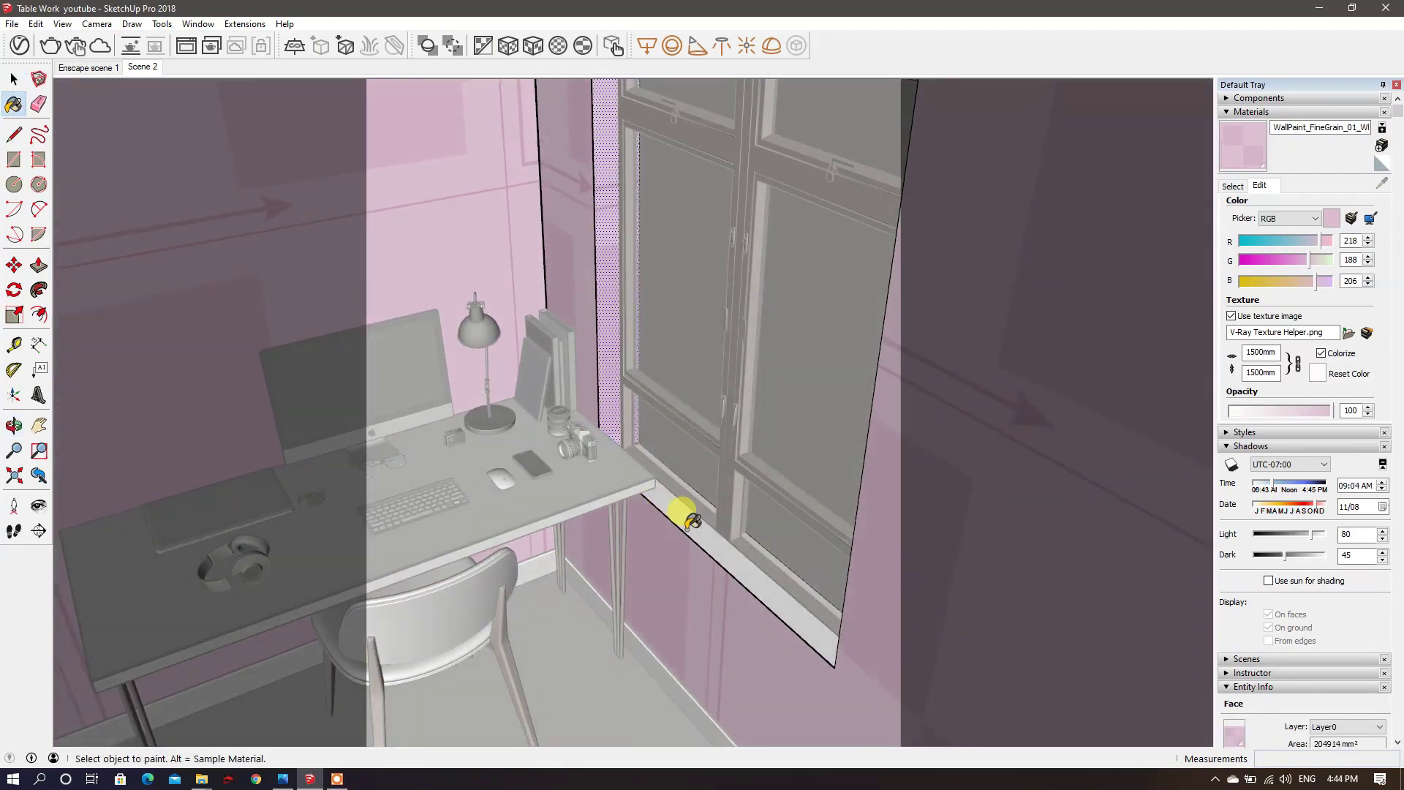
pyautogui.press('space')
pyautogui.click(673, 526)
pyautogui.click(598, 320)
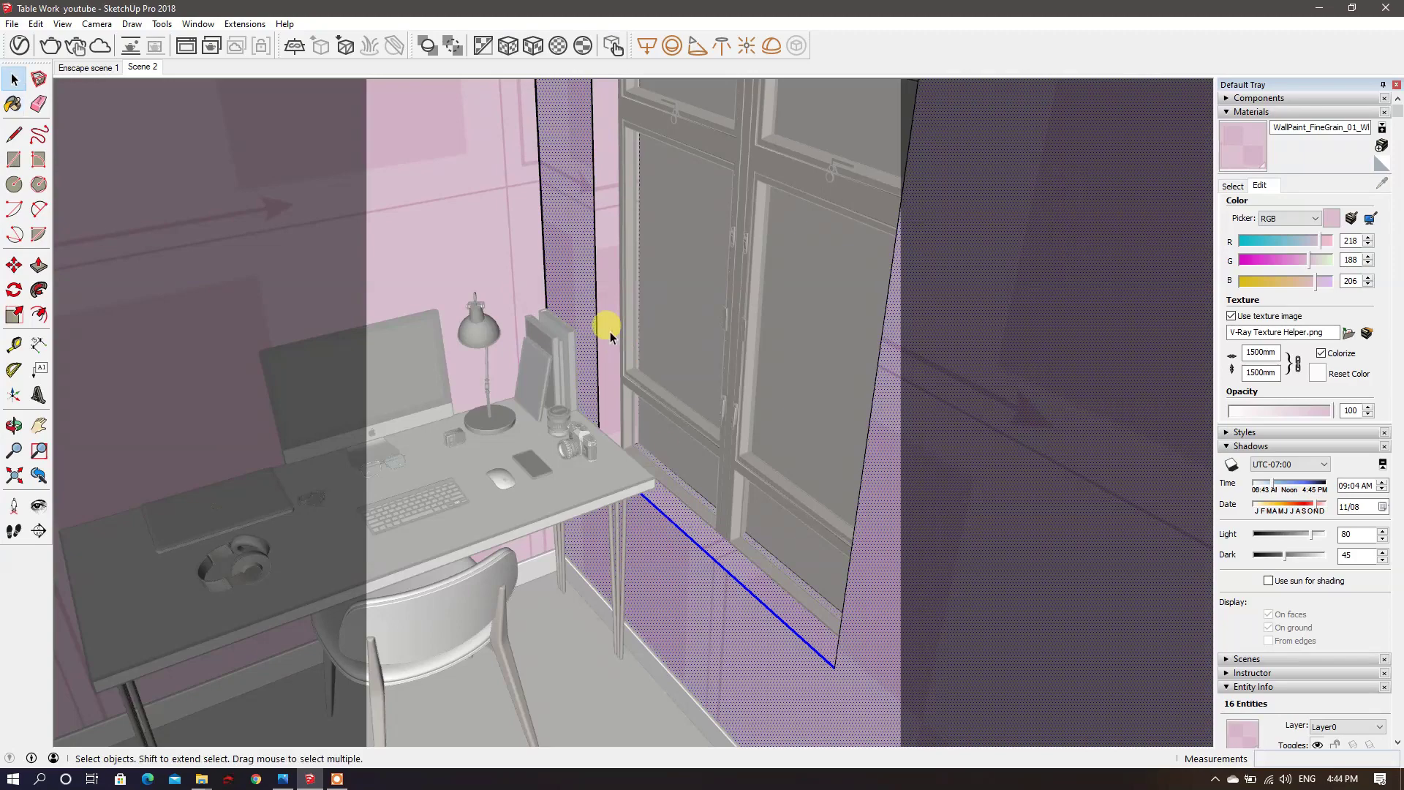
pyautogui.moveTo(598, 319); pyautogui.dragTo(667, 251, button='middle')
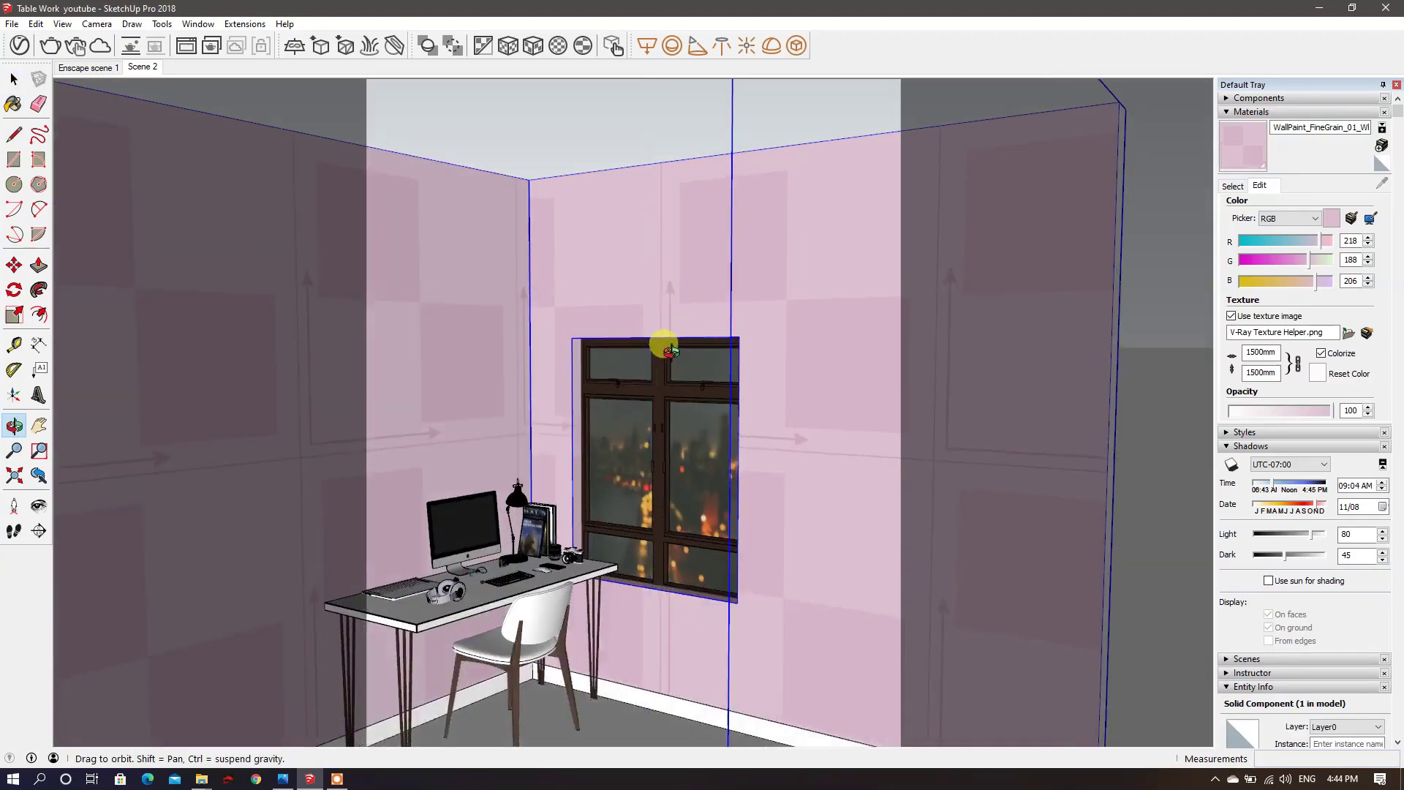
pyautogui.hotkey('ctrl', 't')
pyautogui.moveTo(507, 472); pyautogui.dragTo(690, 521, button='middle')
pyautogui.press('space')
pyautogui.scroll(10, 614, 492)
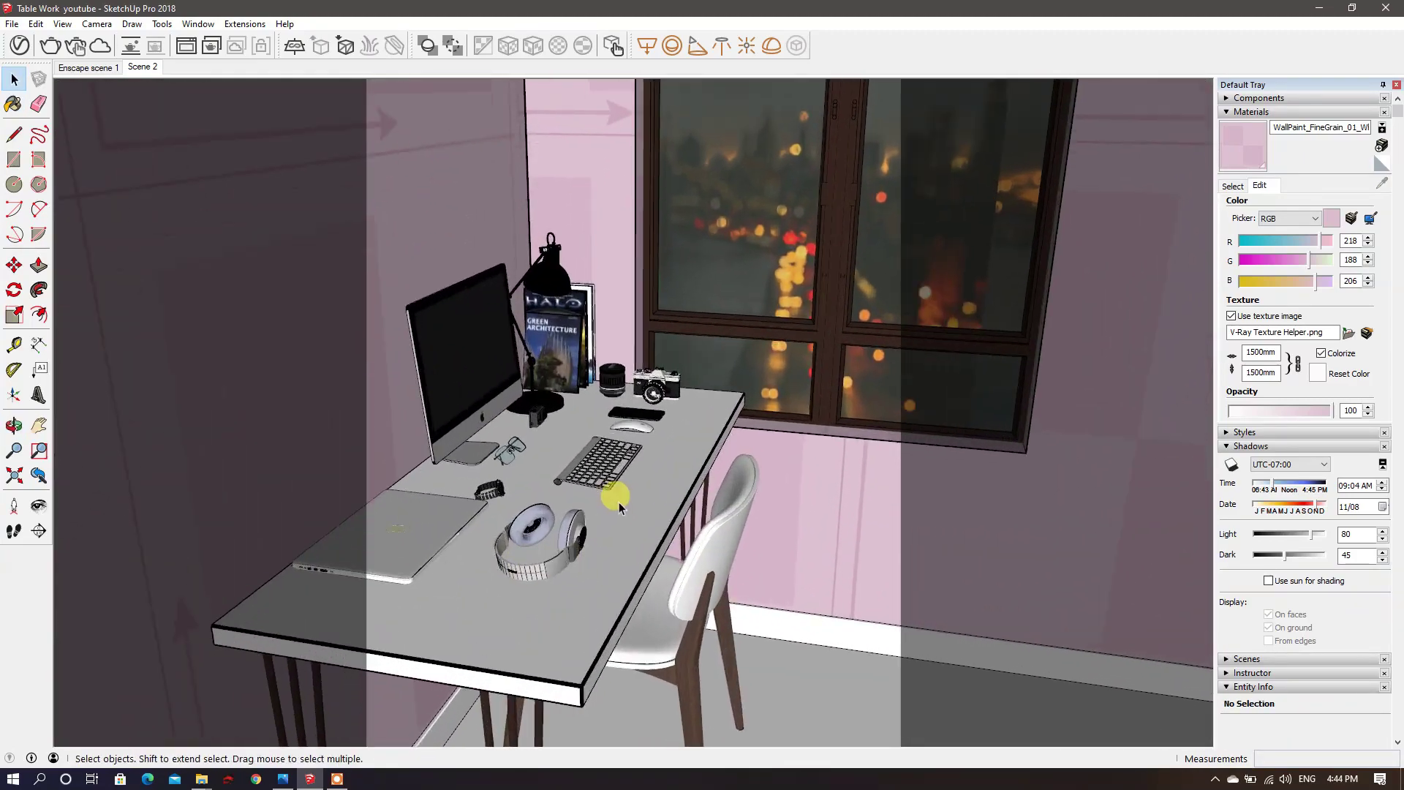
# Step: Create a new Generic V-Ray material and rename it Wooden Texture for table
pyautogui.click(646, 46)
pyautogui.click(777, 179)
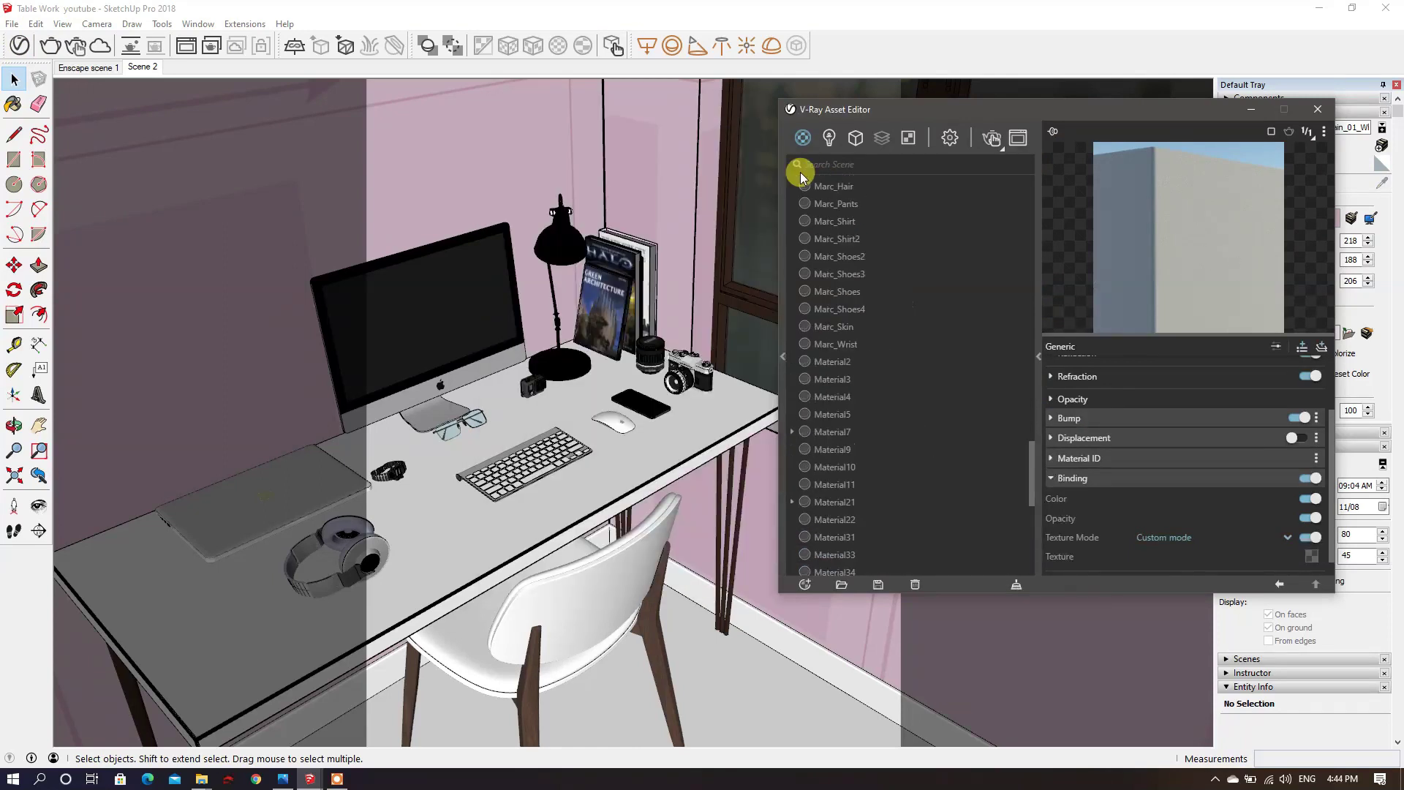
pyautogui.write('w')
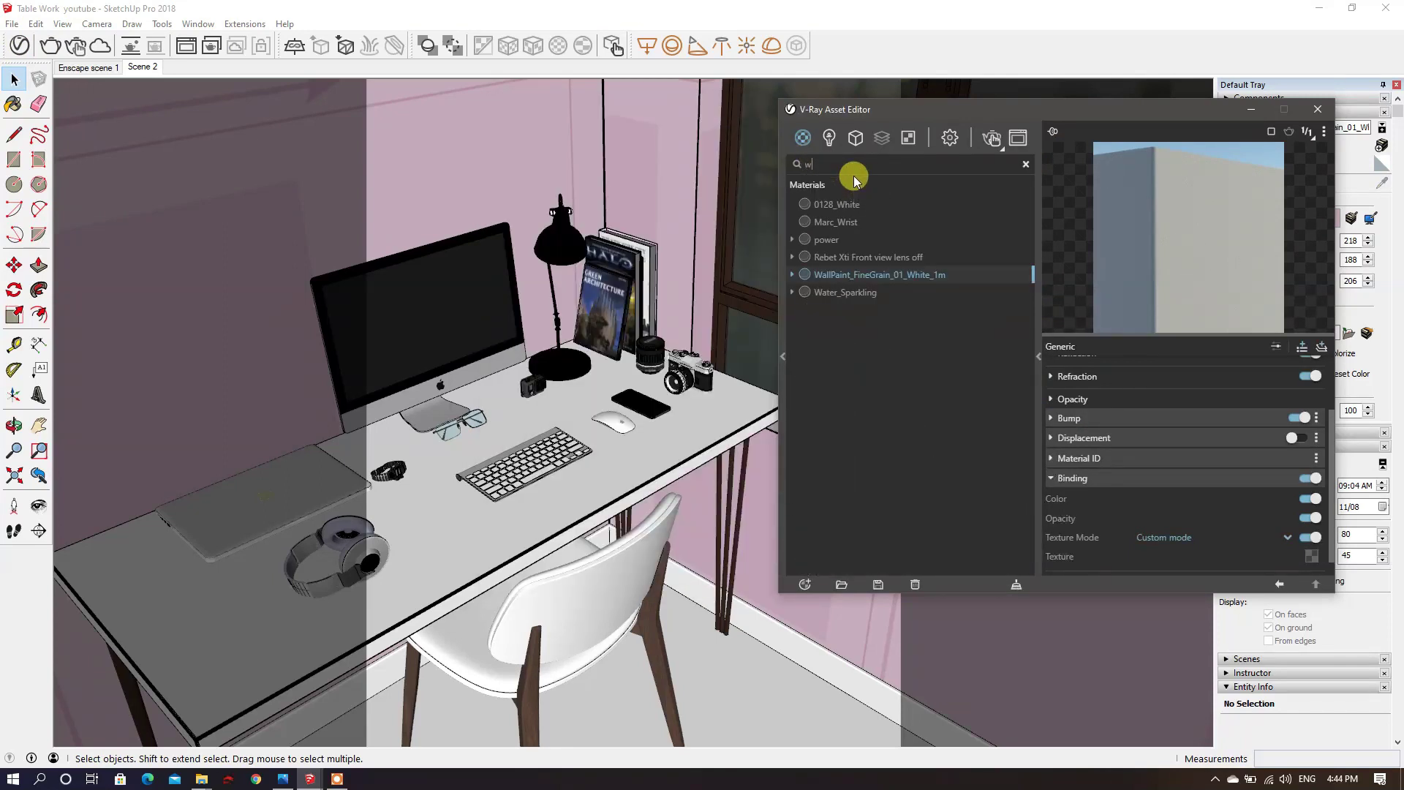
pyautogui.click(804, 136)
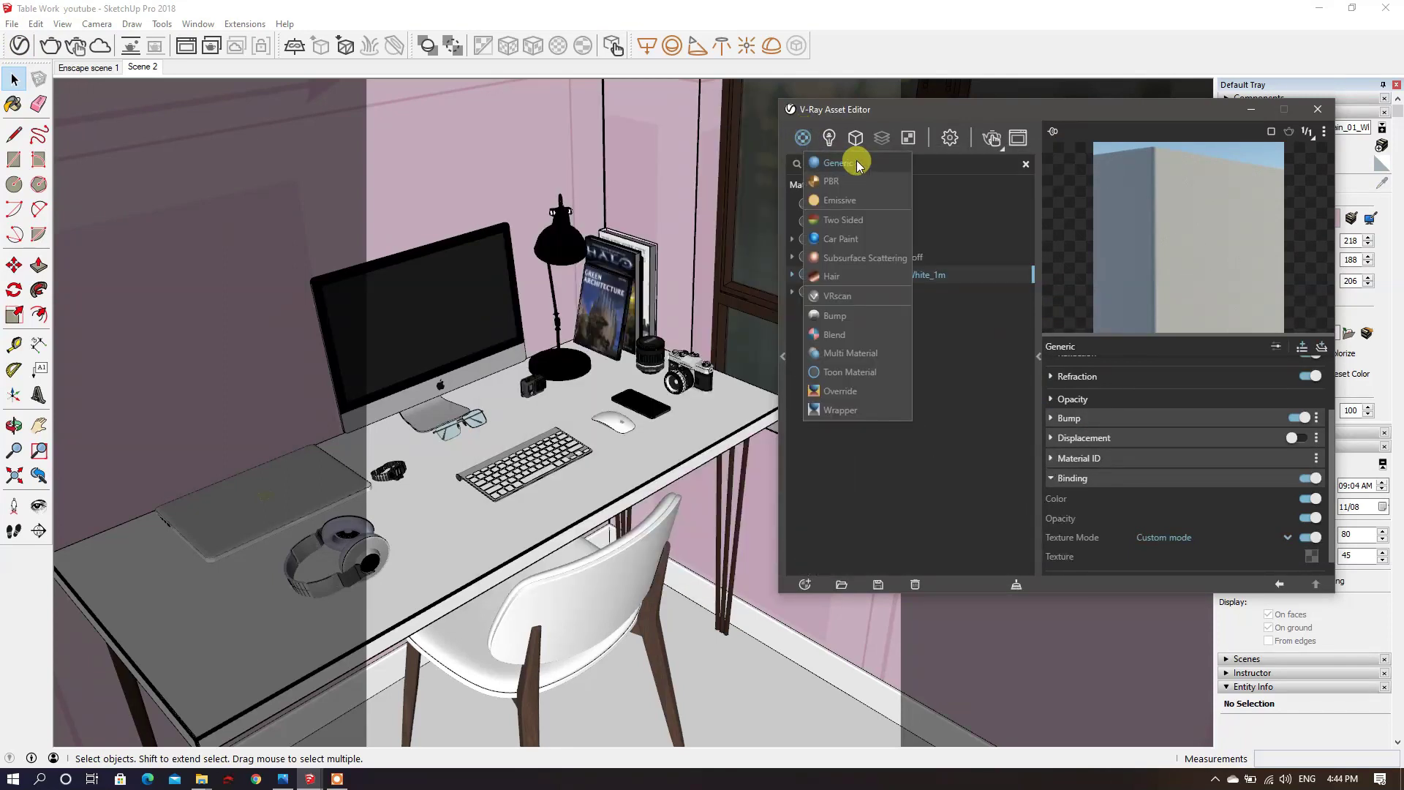
pyautogui.click(1026, 164)
pyautogui.write('ge')
pyautogui.doubleClick(834, 205)
pyautogui.write('W')
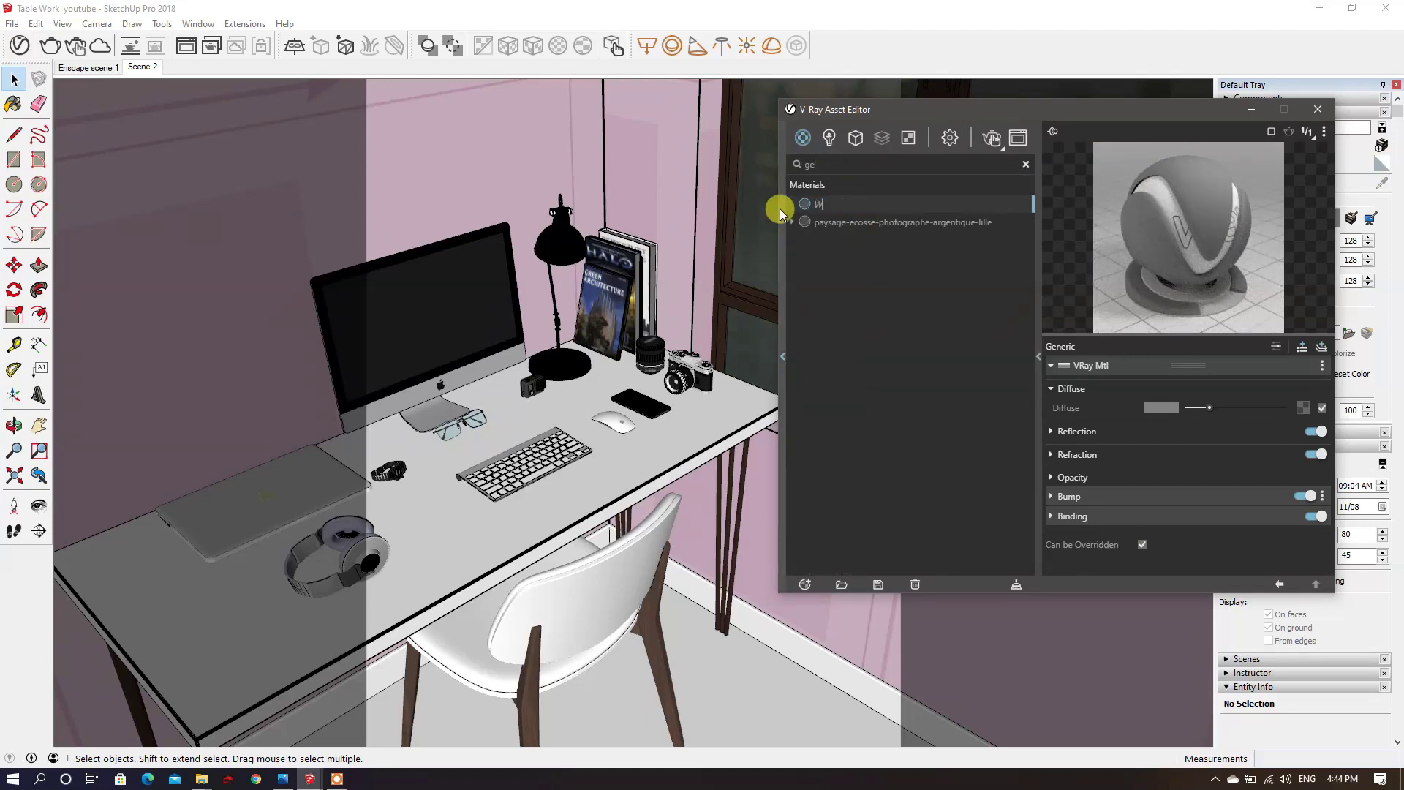
pyautogui.write('ooden Texture for table')
pyautogui.press('Return')
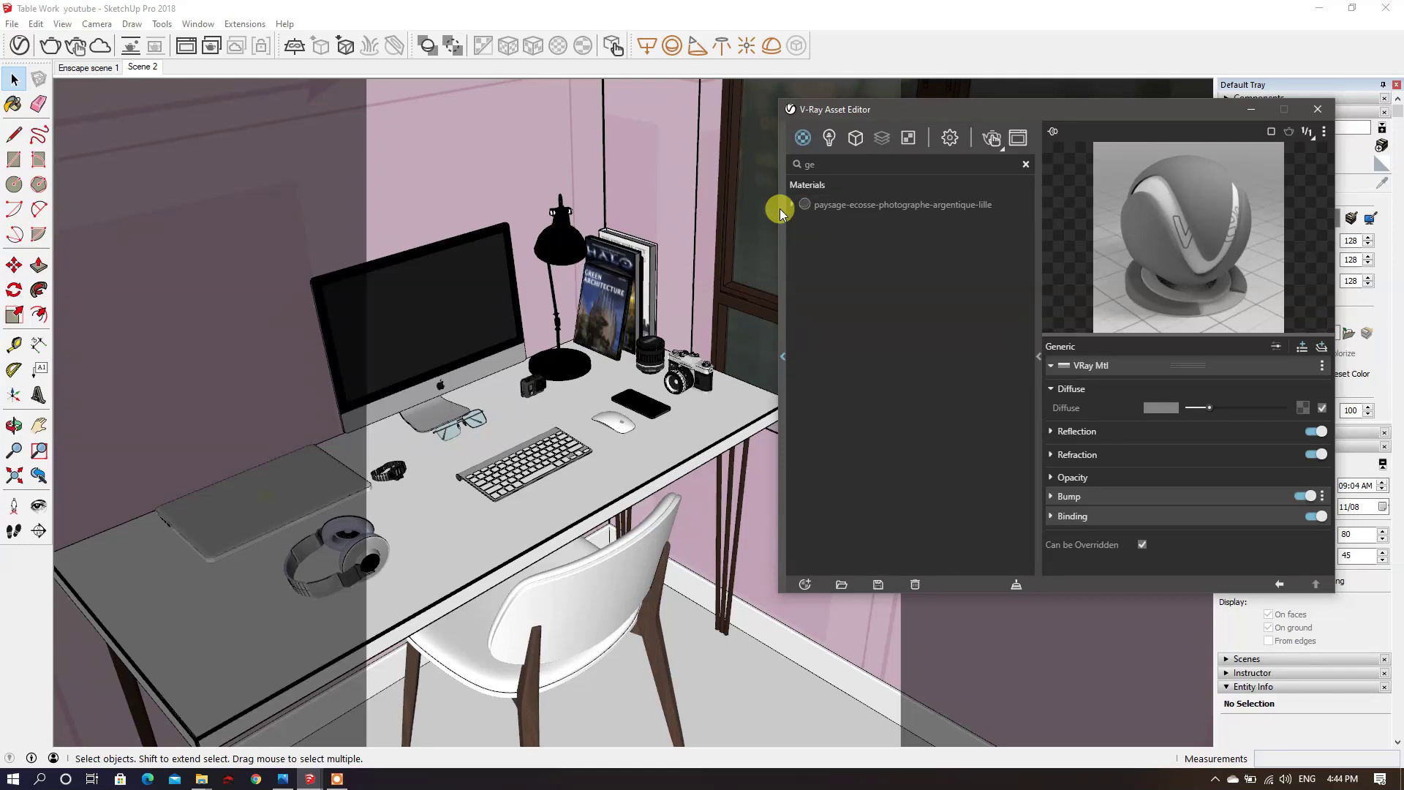
# Step: Load TGO_WN_0001.jpg from the Table Work Sketchup Model folder as the diffuse bitmap of Wooden Texture for table
pyautogui.click(1025, 163)
pyautogui.write('w')
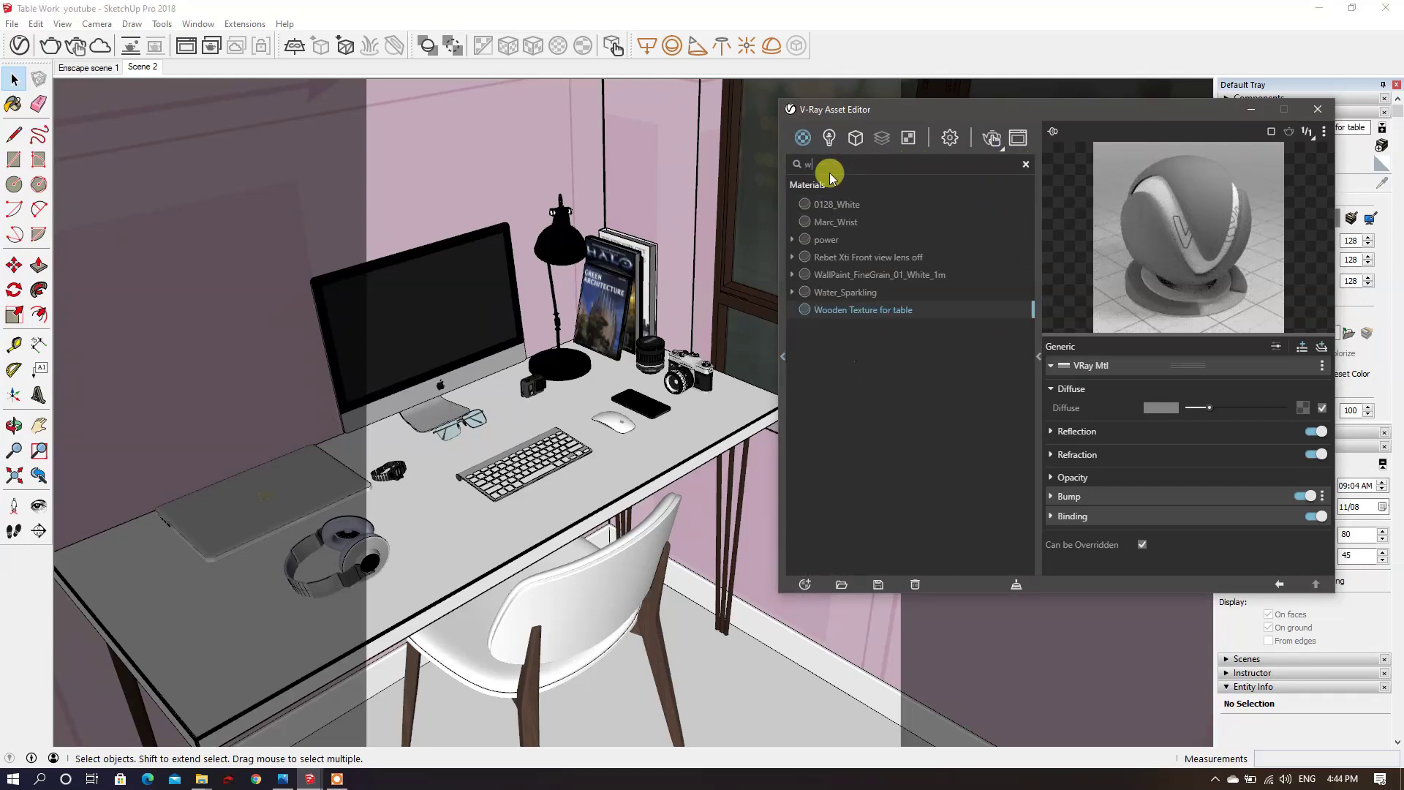
pyautogui.click(1303, 409)
pyautogui.click(1252, 147)
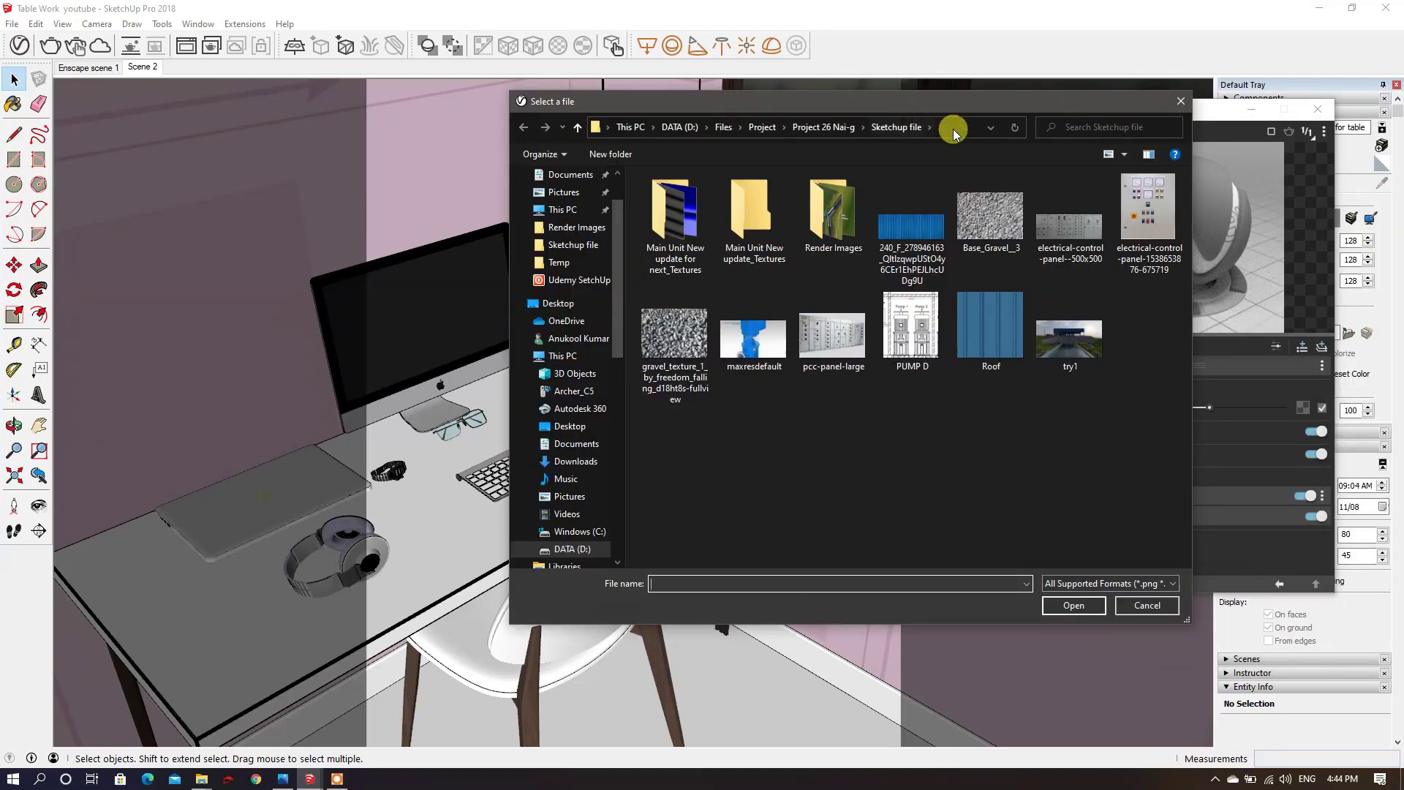
pyautogui.click(941, 126)
pyautogui.write('D:\\Files\\SketchUp\\Interior\\Table Work Sketchup Model')
pyautogui.press('Return')
pyautogui.click(913, 210)
pyautogui.click(1074, 605)
pyautogui.moveTo(1031, 114); pyautogui.dragTo(754, 111)
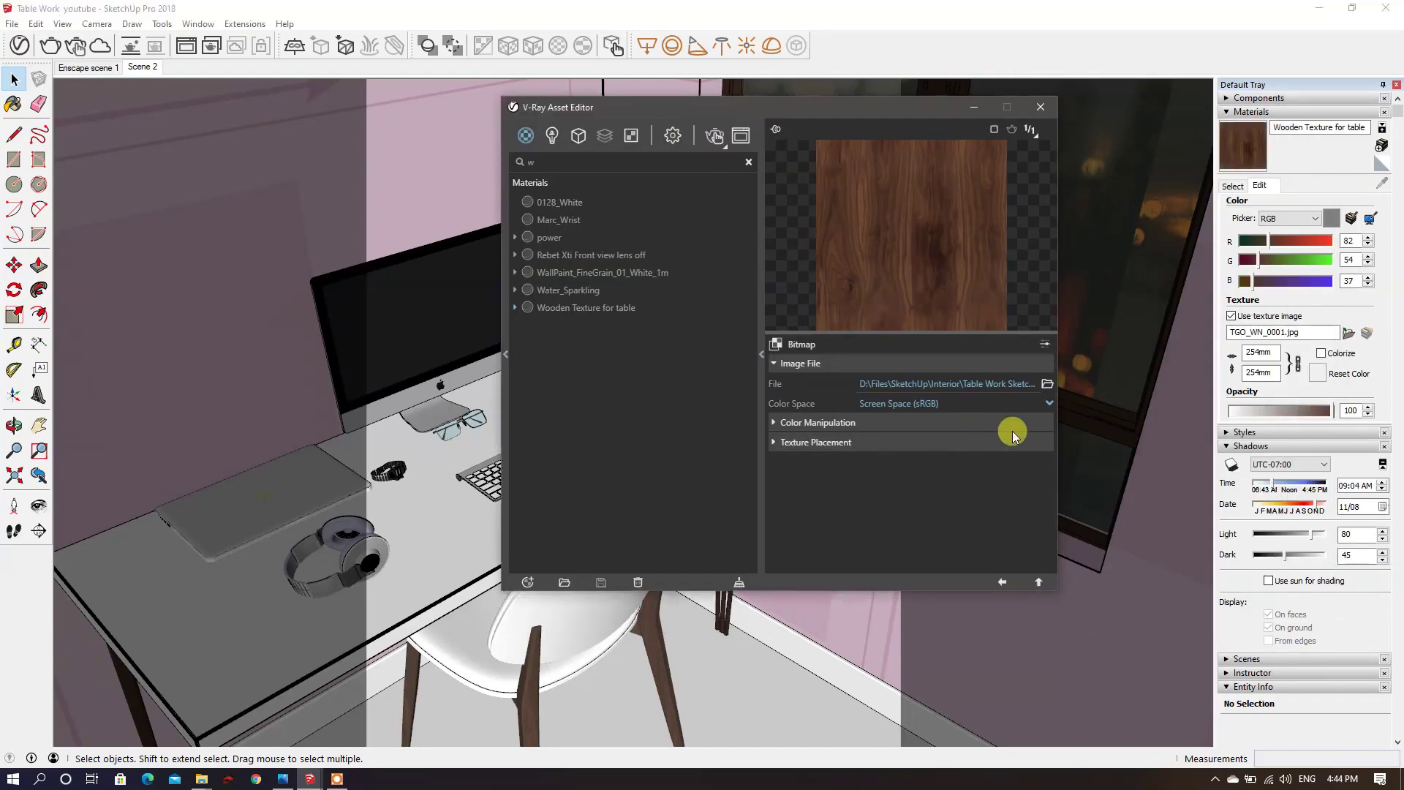
pyautogui.click(1040, 582)
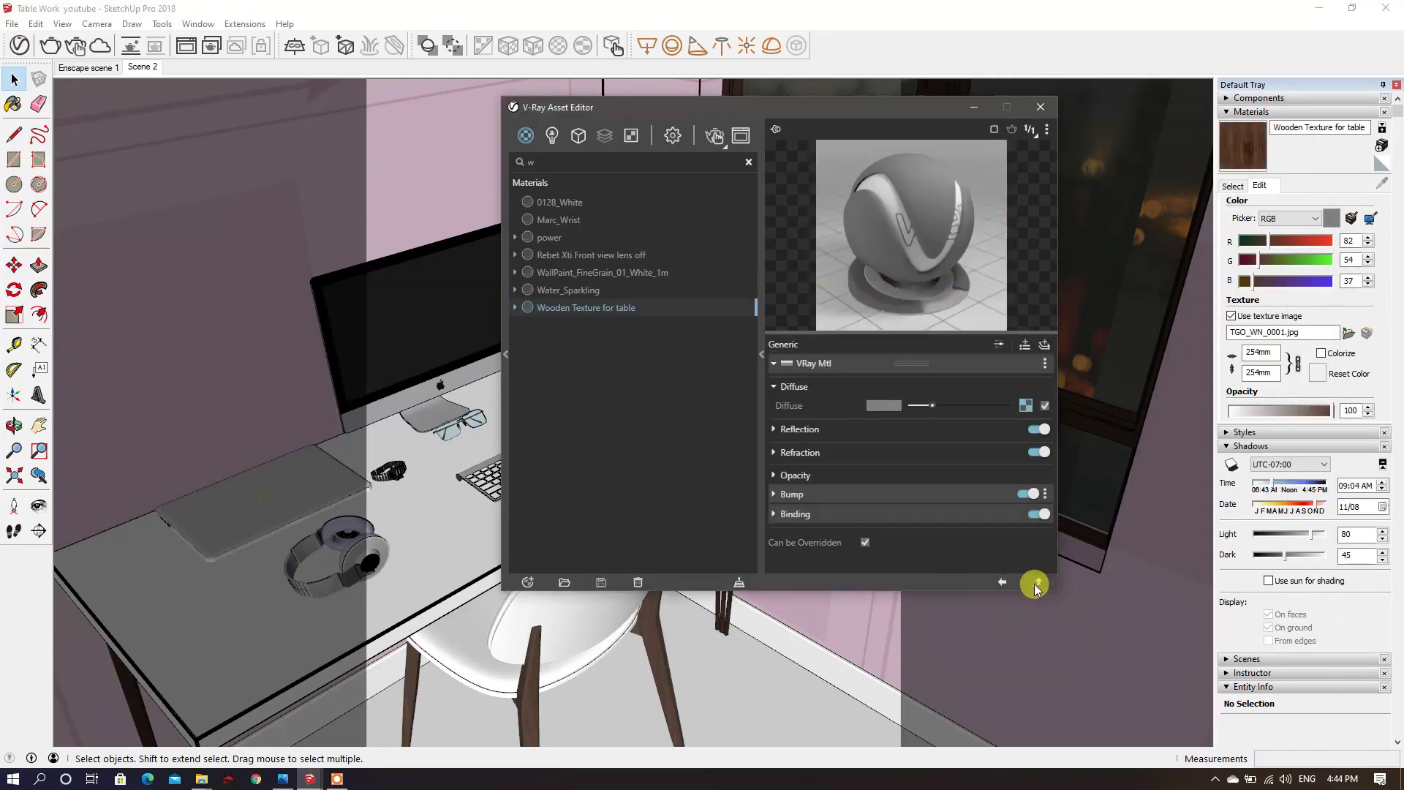
# Step: Set the reflection color of Wooden Texture for table to RGB 195, 195, 195
pyautogui.click(849, 430)
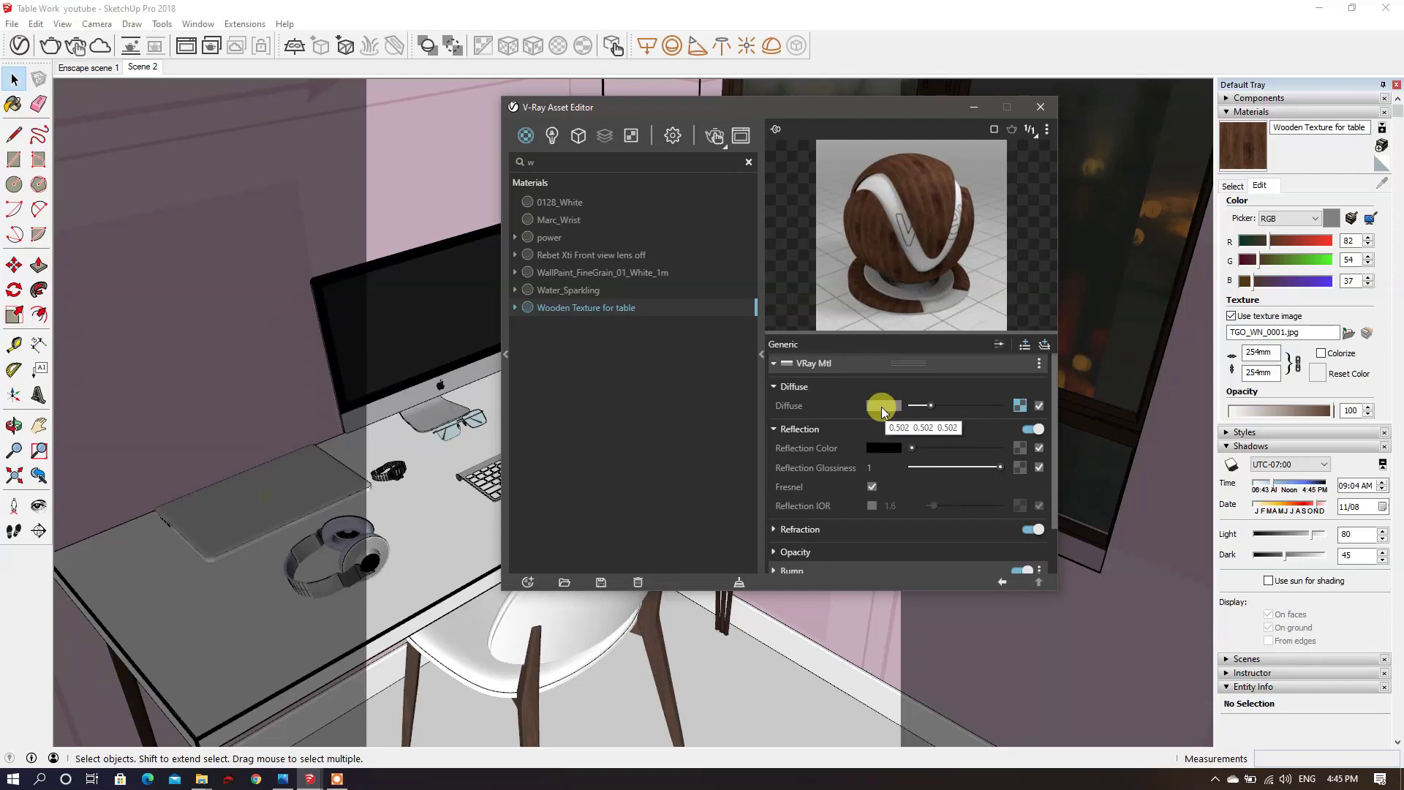
pyautogui.click(896, 447)
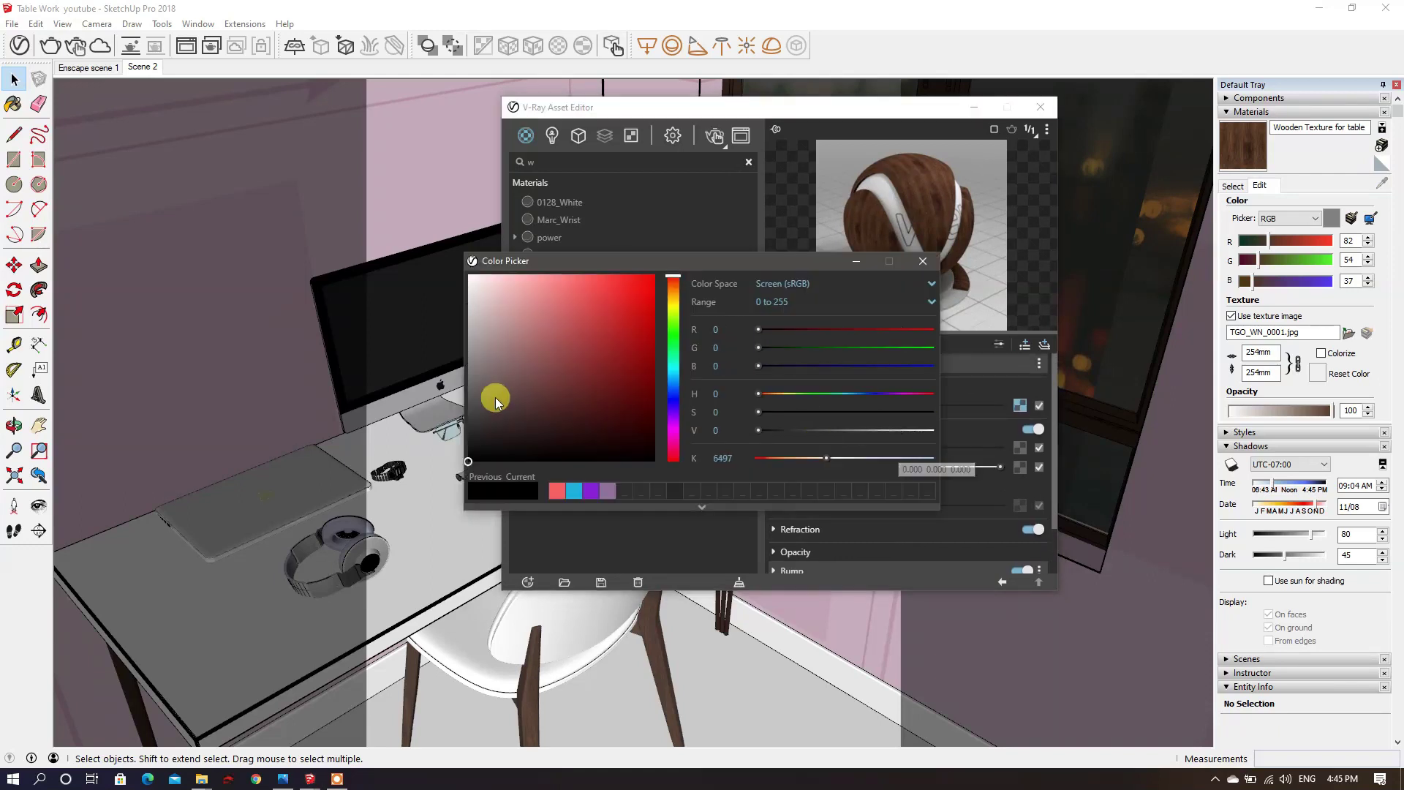
pyautogui.moveTo(472, 380)
pyautogui.mouseDown()
pyautogui.moveTo(439, 340)
pyautogui.moveTo(446, 369)
pyautogui.moveTo(487, 344)
pyautogui.mouseUp()
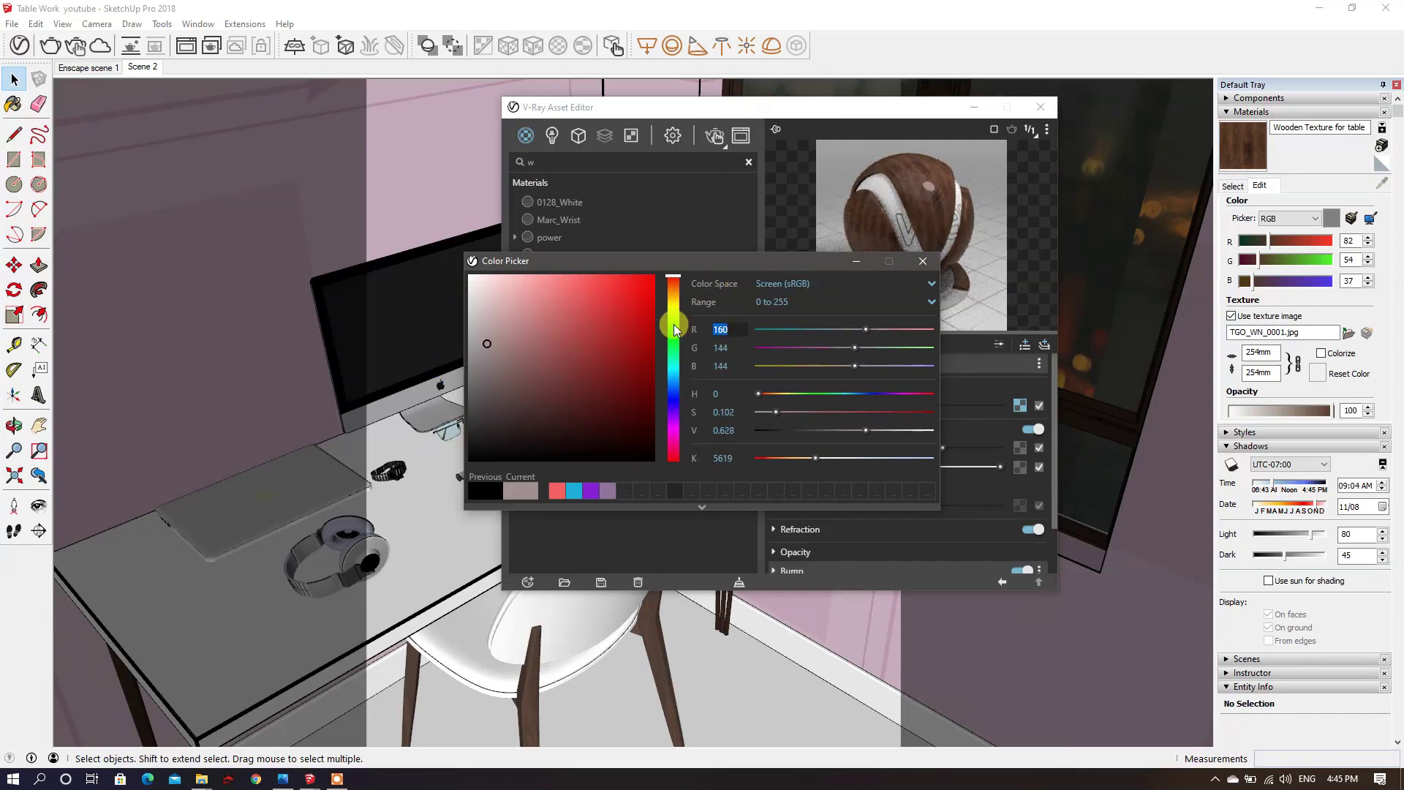
pyautogui.press('Tab')
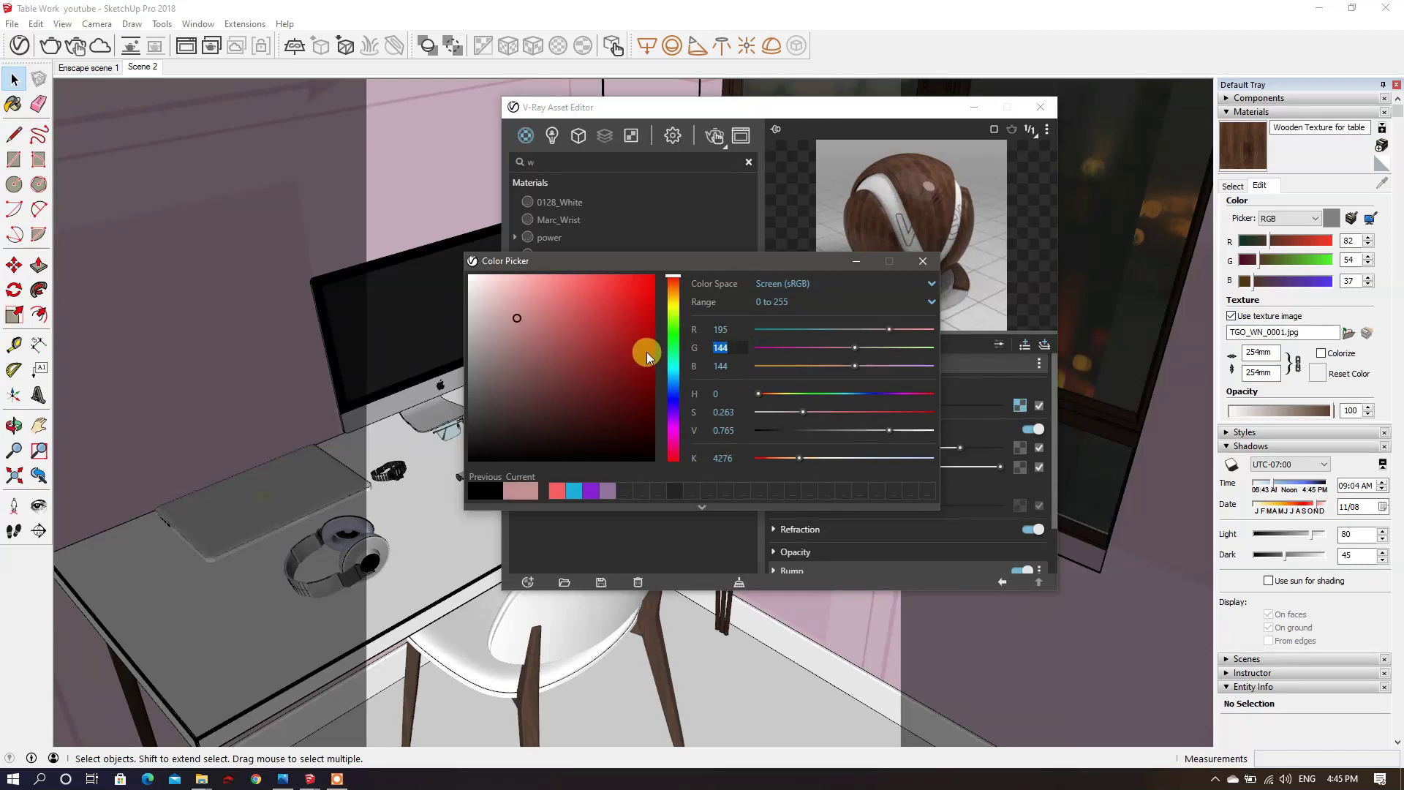
pyautogui.write('195')
pyautogui.press('Tab')
pyautogui.write('195')
pyautogui.press('Tab')
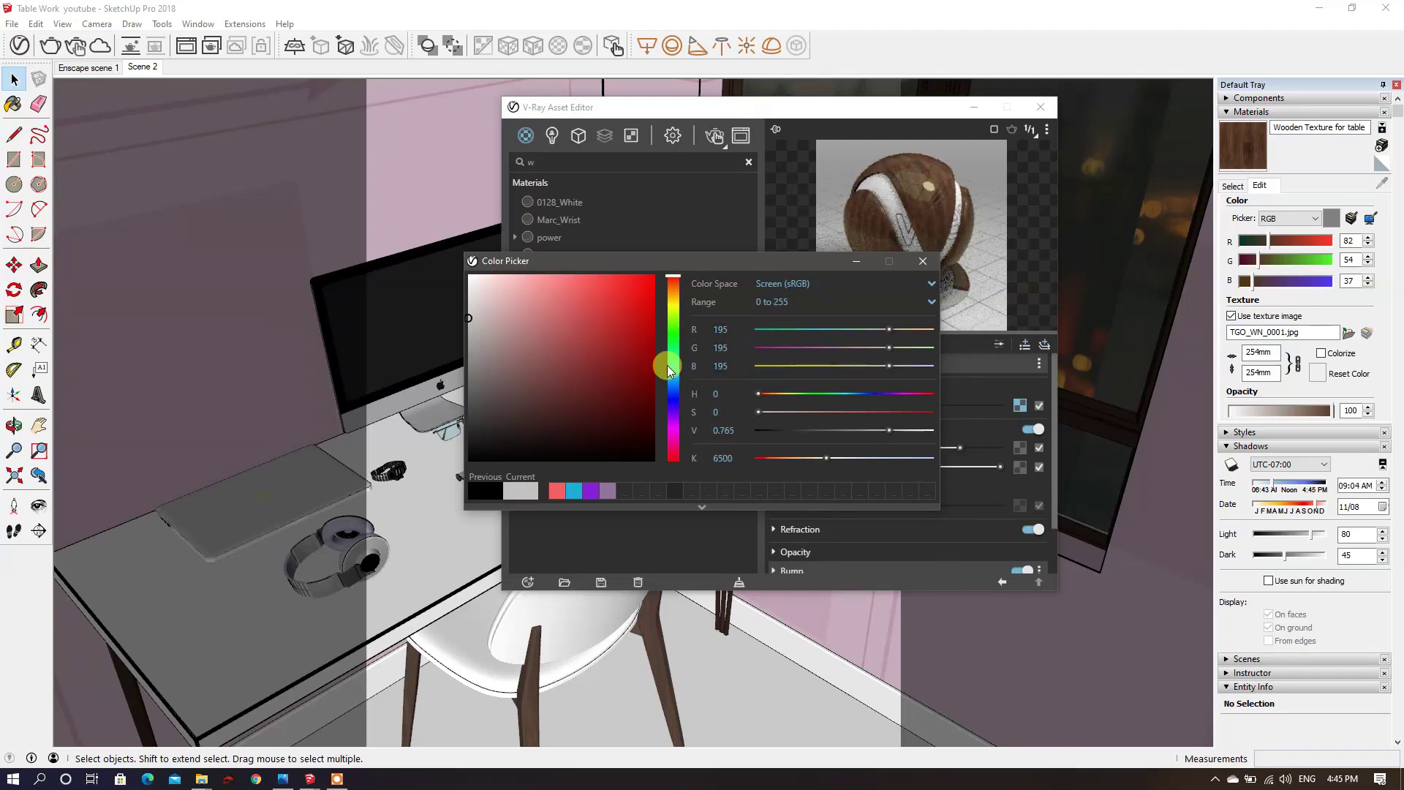
pyautogui.click(921, 261)
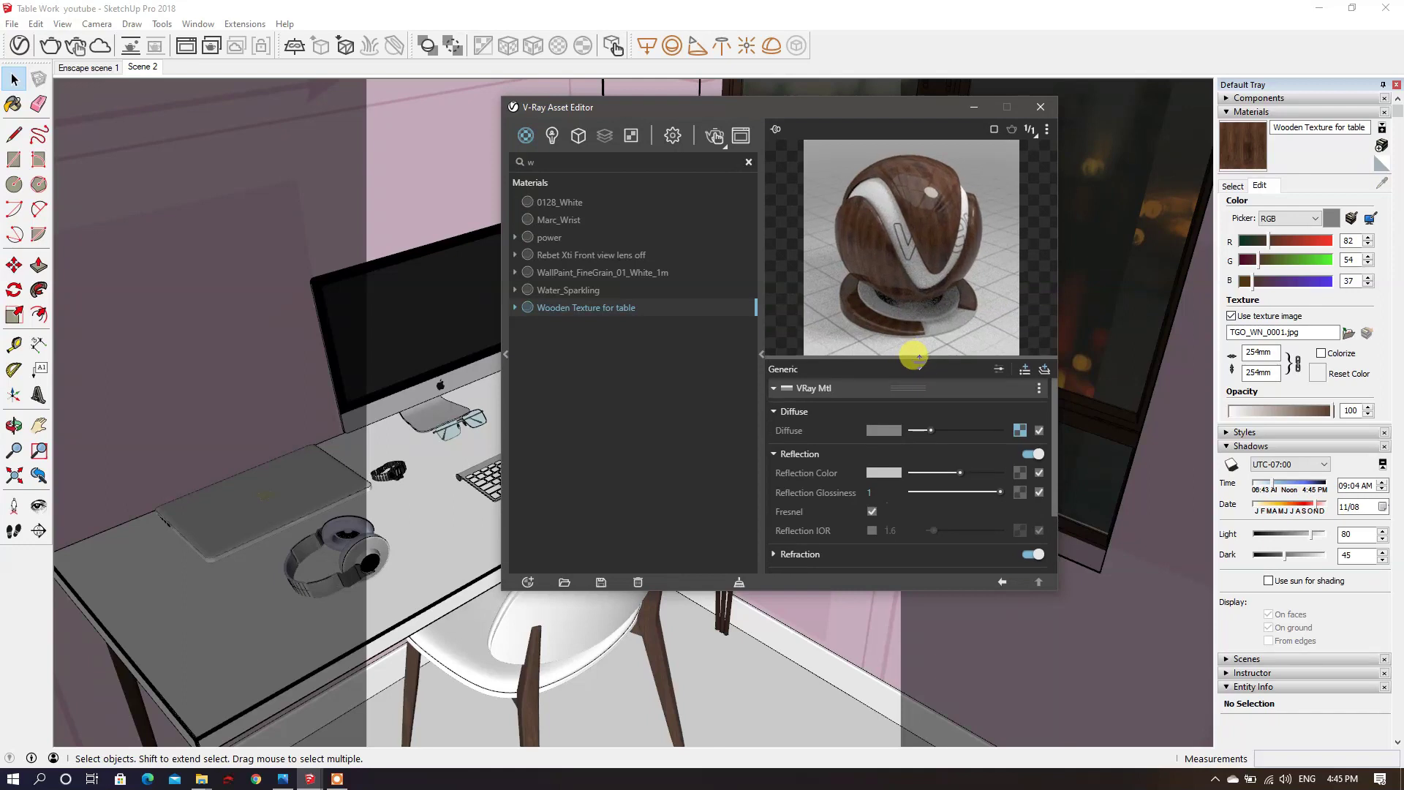
# Step: Show the advanced material settings, then enable Highlight Glossiness at 0.95 and Reflection IOR at 1.1 for the table wood
pyautogui.scroll(-1, 912, 366)
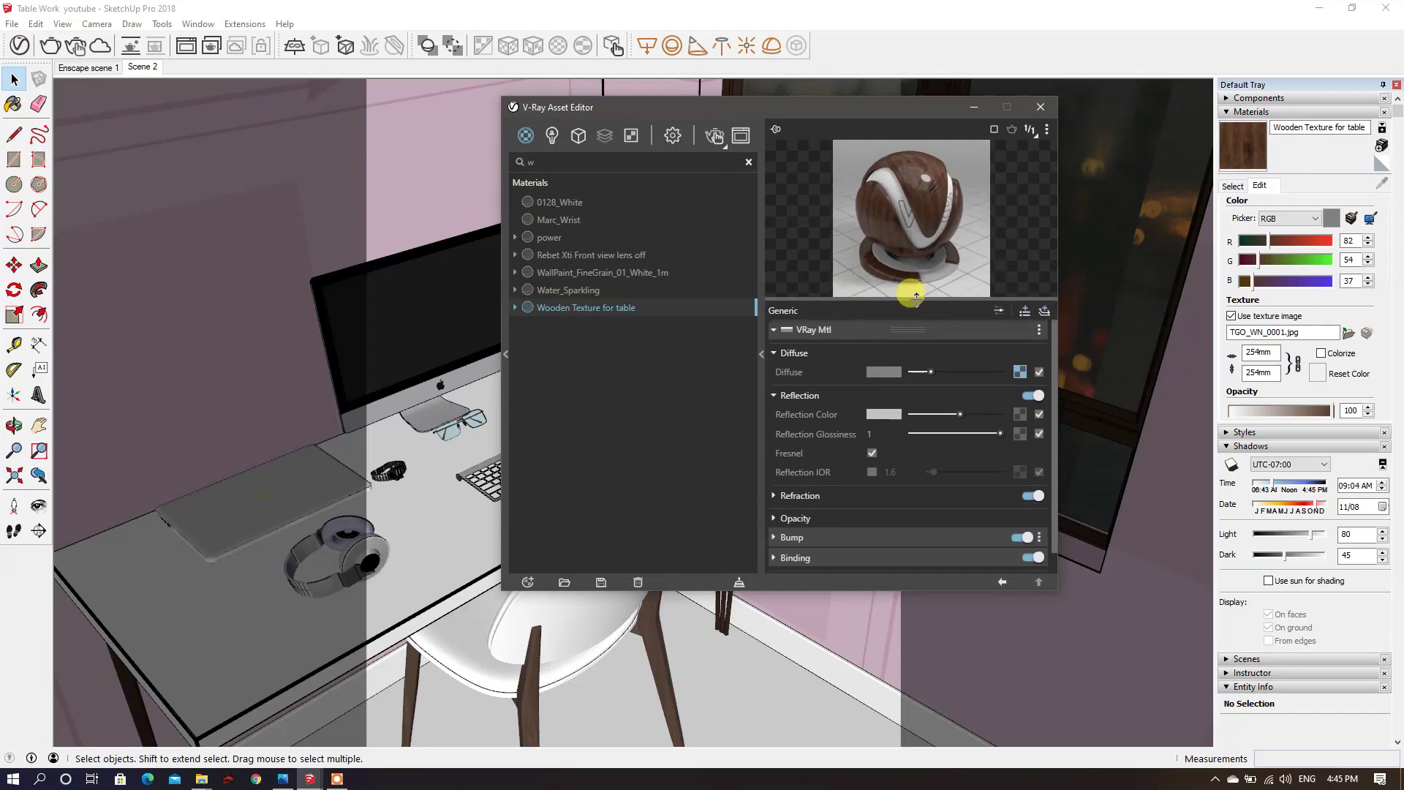
pyautogui.click(998, 313)
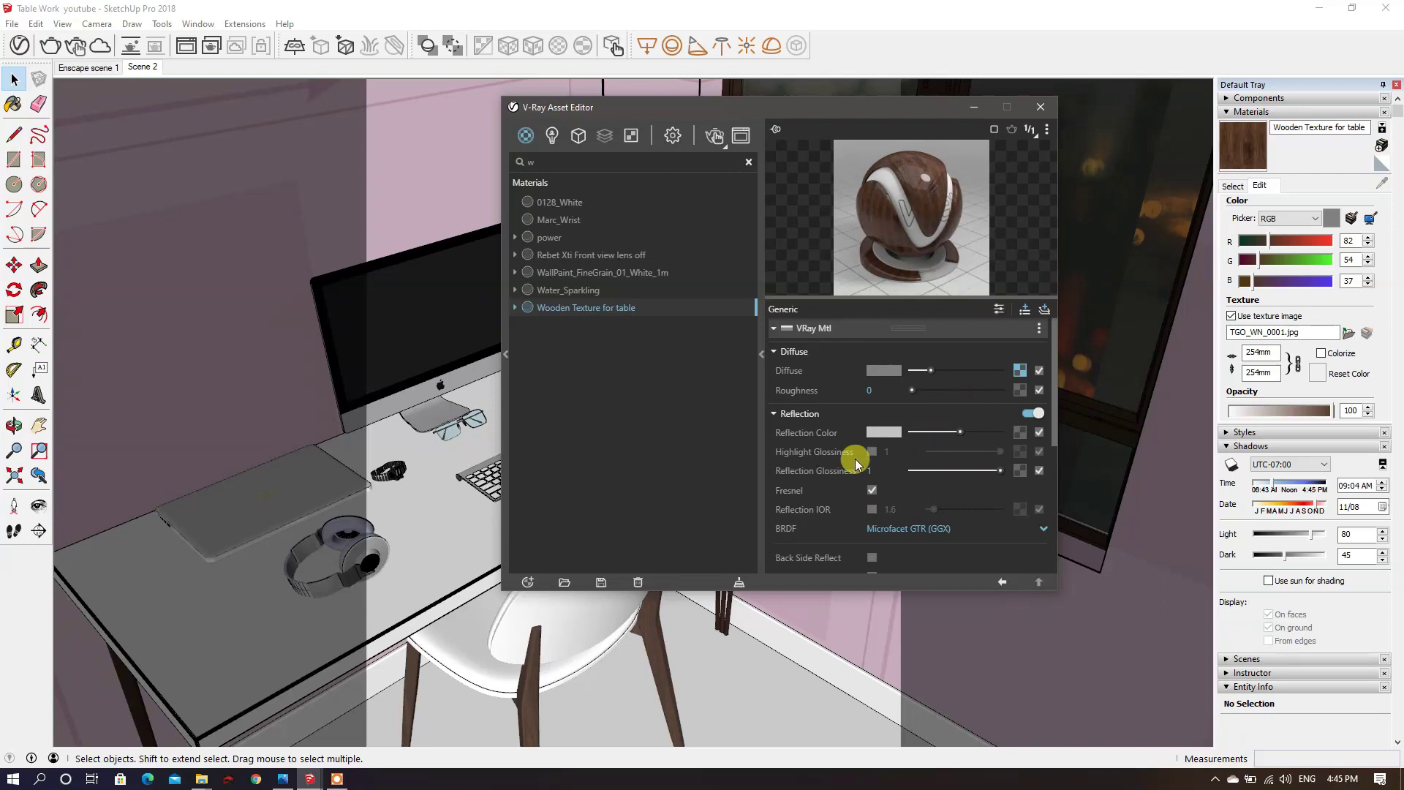
pyautogui.click(872, 452)
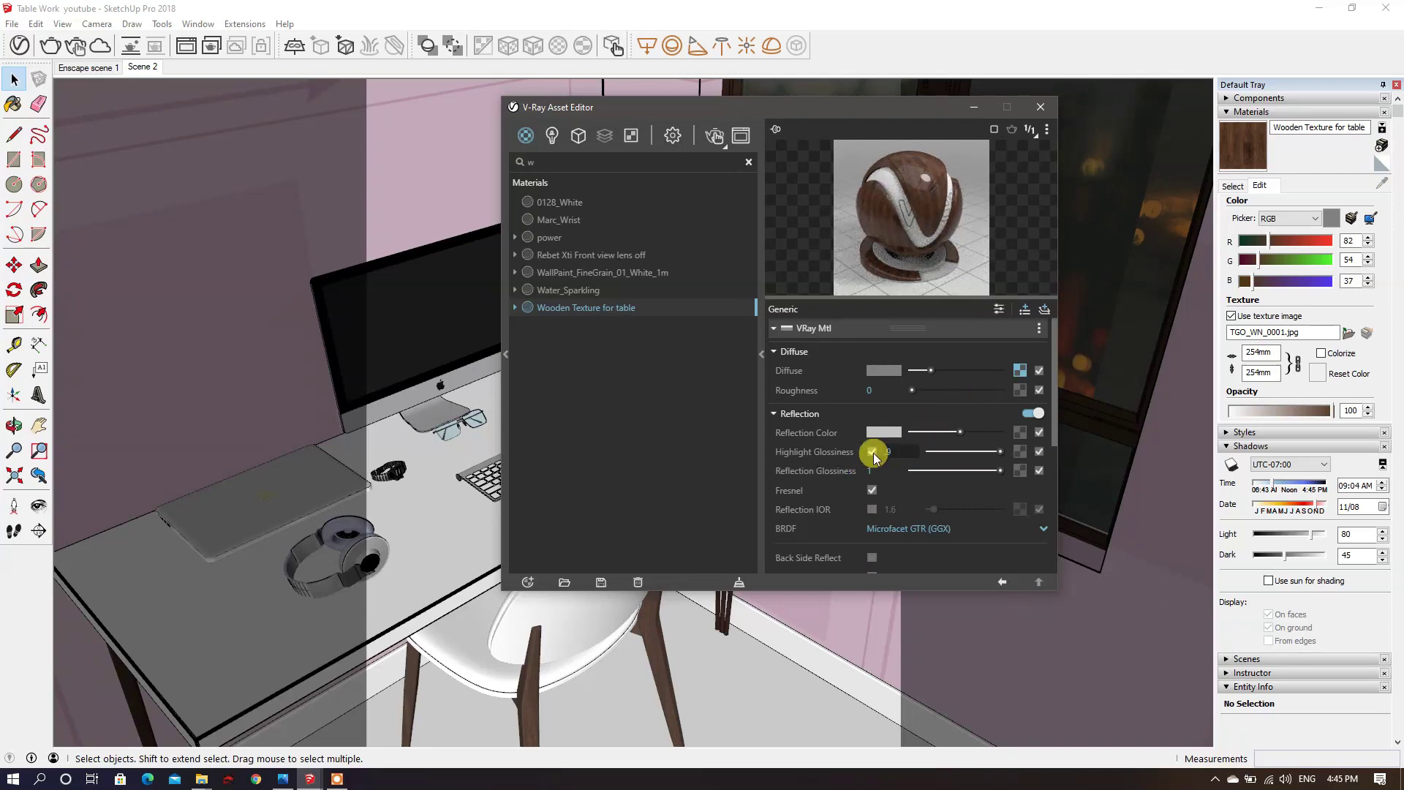
pyautogui.scroll(-1, 899, 476)
pyautogui.scroll(1, 901, 477)
pyautogui.scroll(-1, 907, 481)
pyautogui.scroll(1, 898, 486)
pyautogui.click(873, 509)
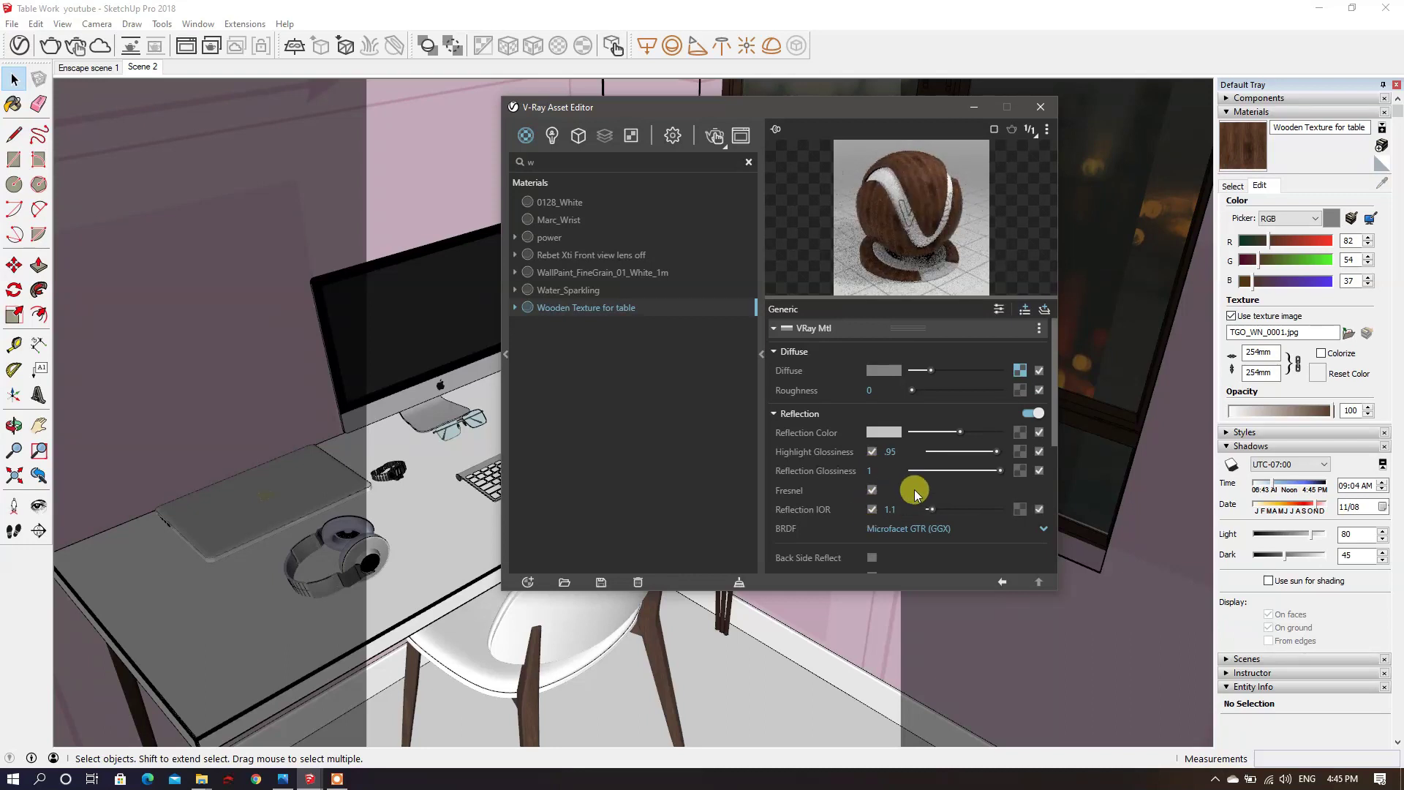
pyautogui.moveTo(931, 299); pyautogui.dragTo(932, 490)
pyautogui.moveTo(911, 398); pyautogui.dragTo(932, 294)
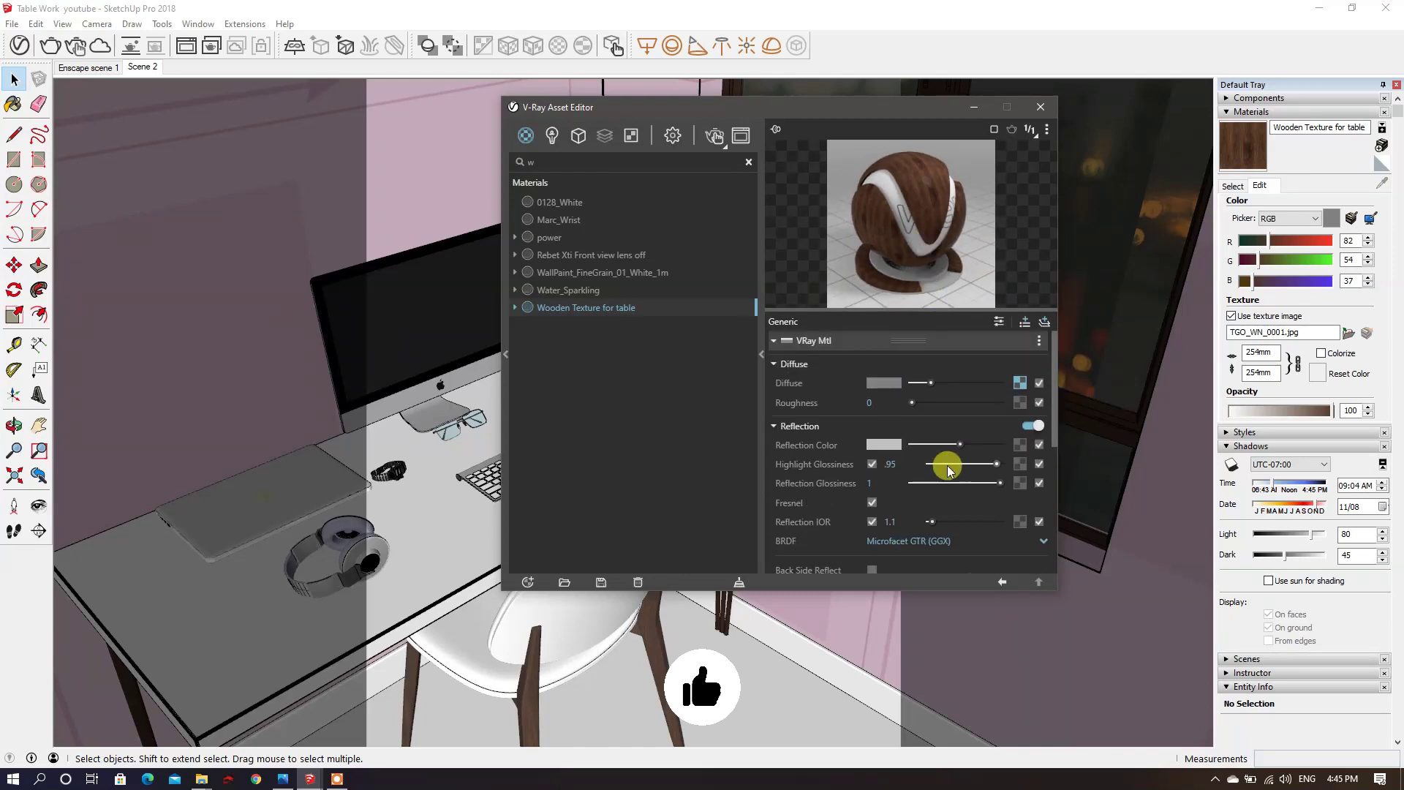
# Step: Open the tabletop for editing, apply Wooden Texture for table to its geometry, and close the V-Ray Asset Editor
pyautogui.moveTo(482, 320)
pyautogui.mouseDown(button='middle')
pyautogui.moveTo(411, 511)
pyautogui.moveTo(401, 618)
pyautogui.moveTo(362, 576)
pyautogui.mouseUp(button='middle')
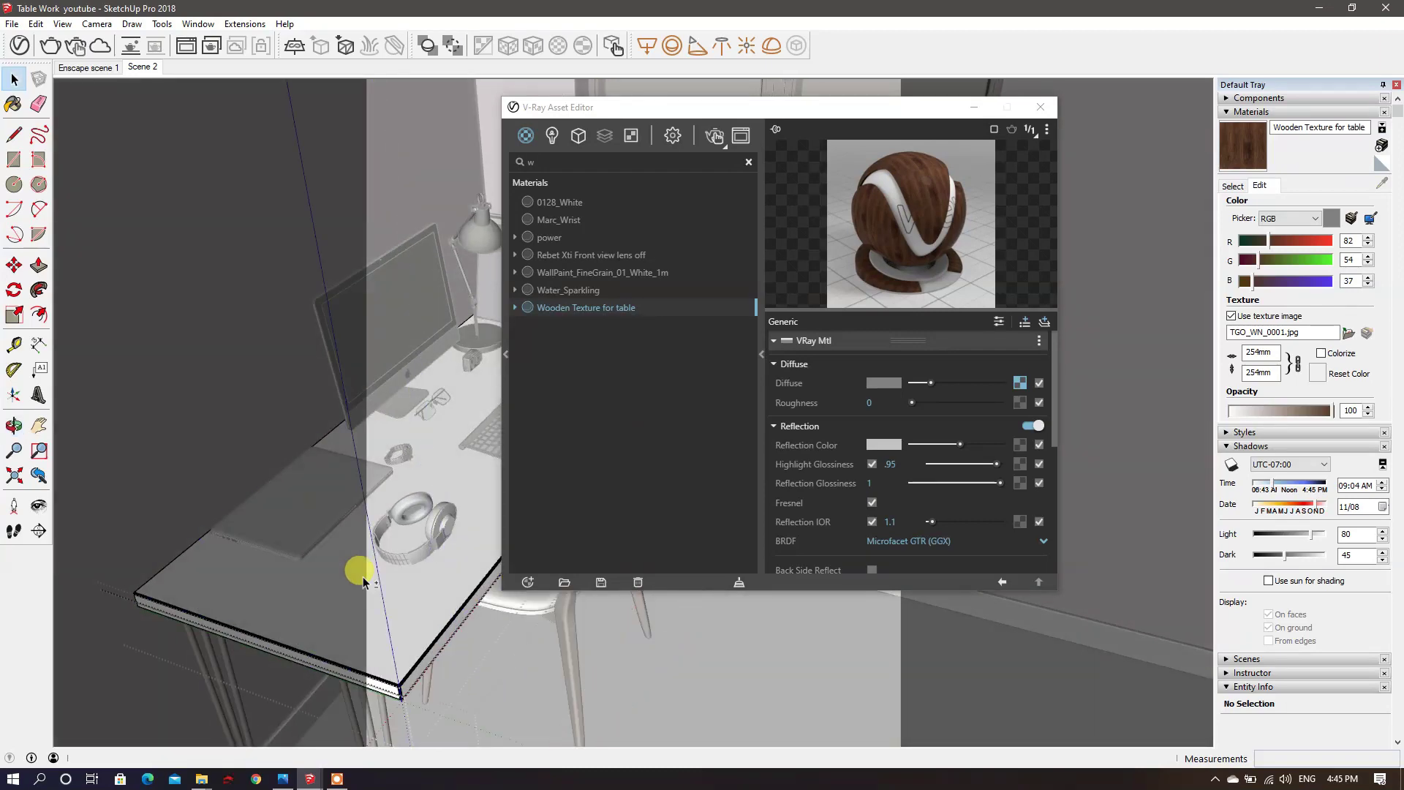
pyautogui.click(362, 576)
pyautogui.click(650, 311)
pyautogui.rightClick(650, 310)
pyautogui.click(683, 338)
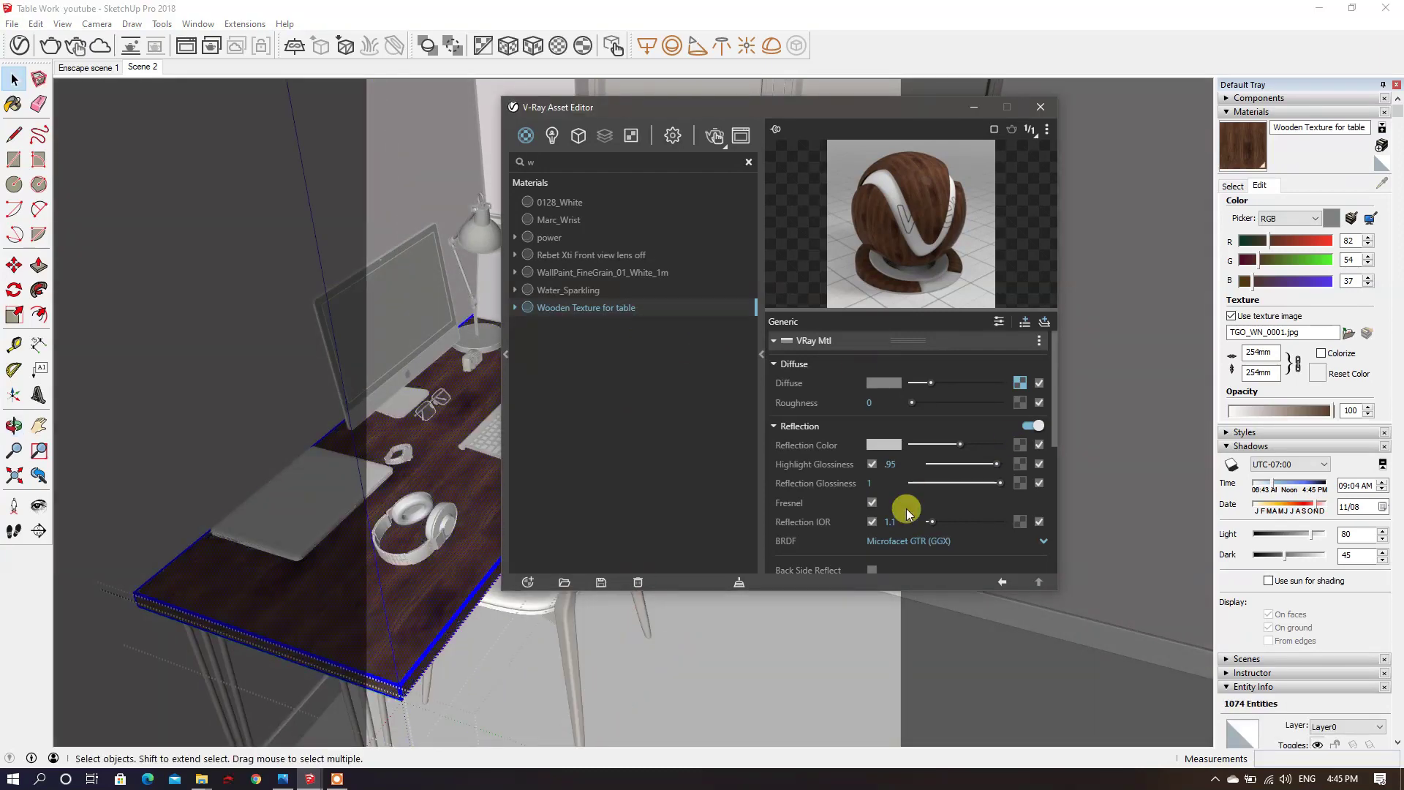
pyautogui.scroll(-5, 893, 507)
pyautogui.click(1042, 121)
# Step: Set the table wood's texture size to 300 mm by 300 mm and return to the Scene 2 view
pyautogui.moveTo(1041, 121)
pyautogui.mouseDown(button='middle')
pyautogui.moveTo(558, 492)
pyautogui.moveTo(555, 584)
pyautogui.mouseUp(button='middle')
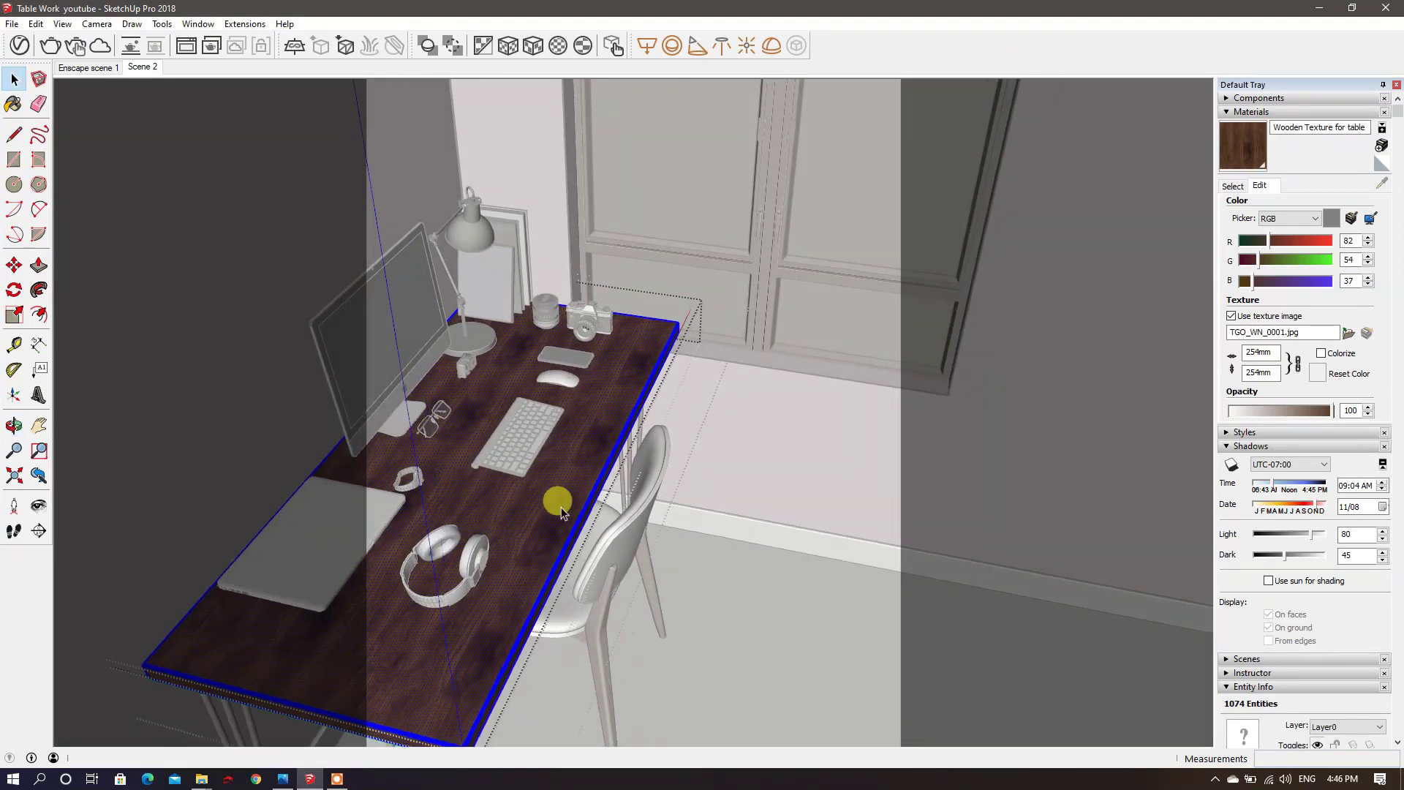
pyautogui.press('b')
pyautogui.moveTo(563, 478); pyautogui.dragTo(492, 517, button='middle')
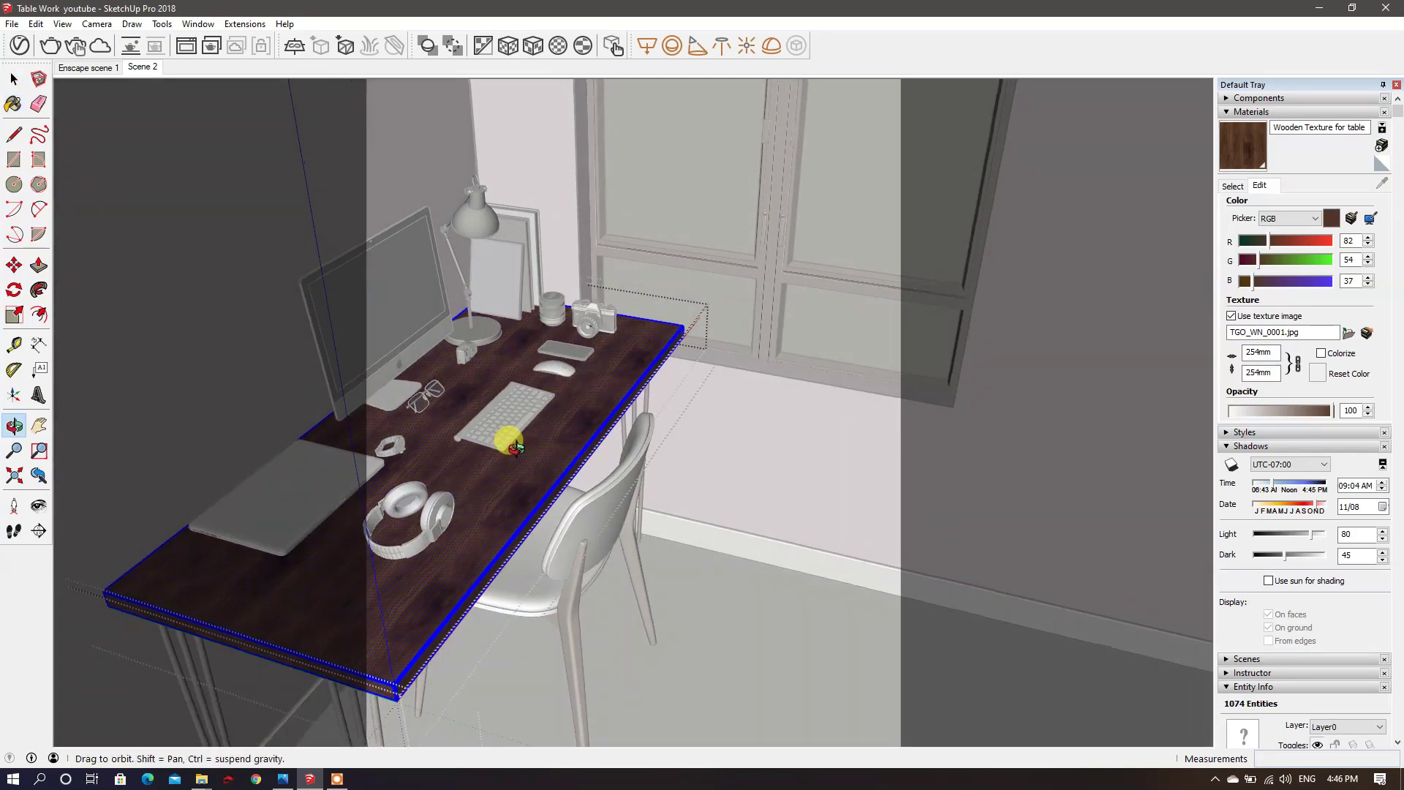
pyautogui.moveTo(739, 338)
pyautogui.mouseDown(button='middle')
pyautogui.moveTo(700, 354)
pyautogui.moveTo(687, 322)
pyautogui.mouseUp(button='middle')
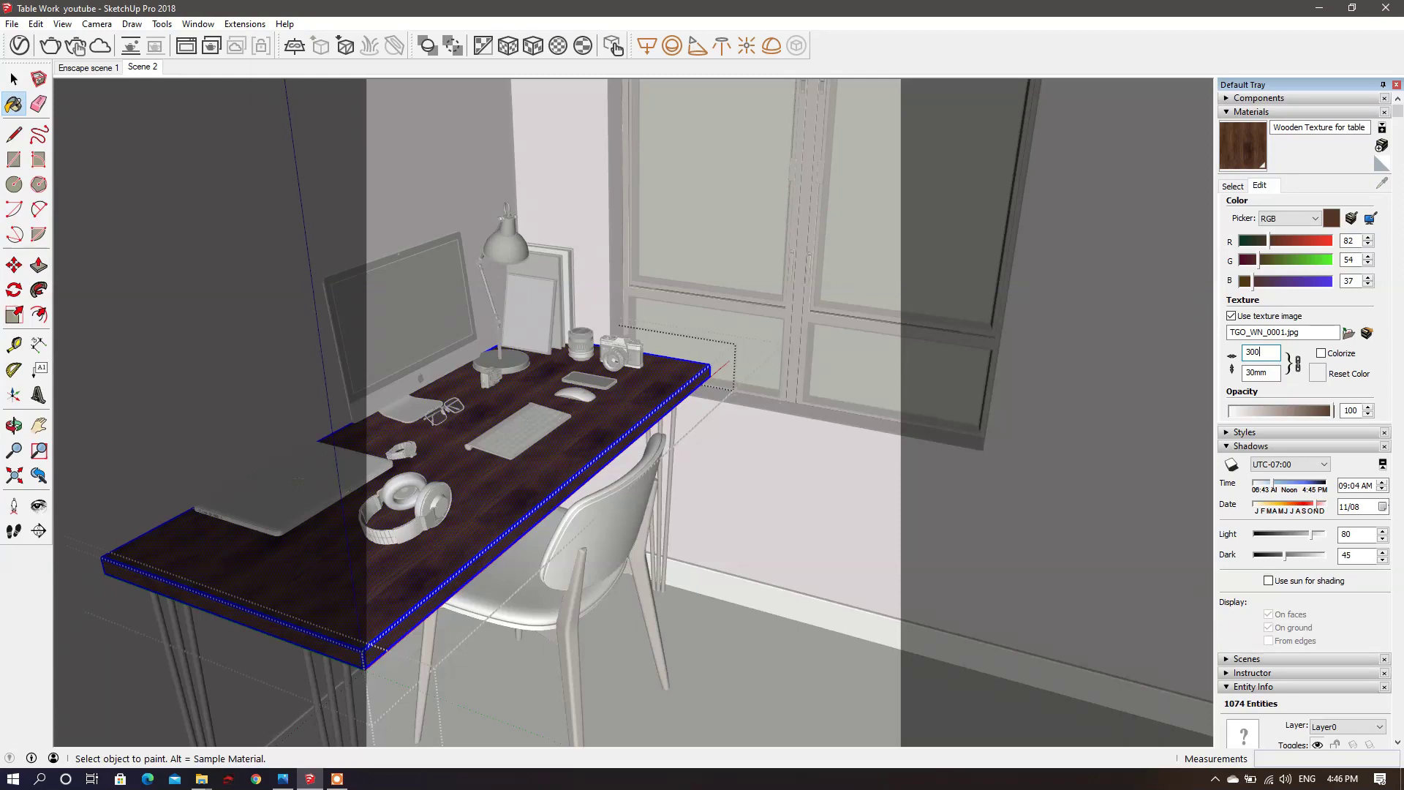
pyautogui.write('.mm')
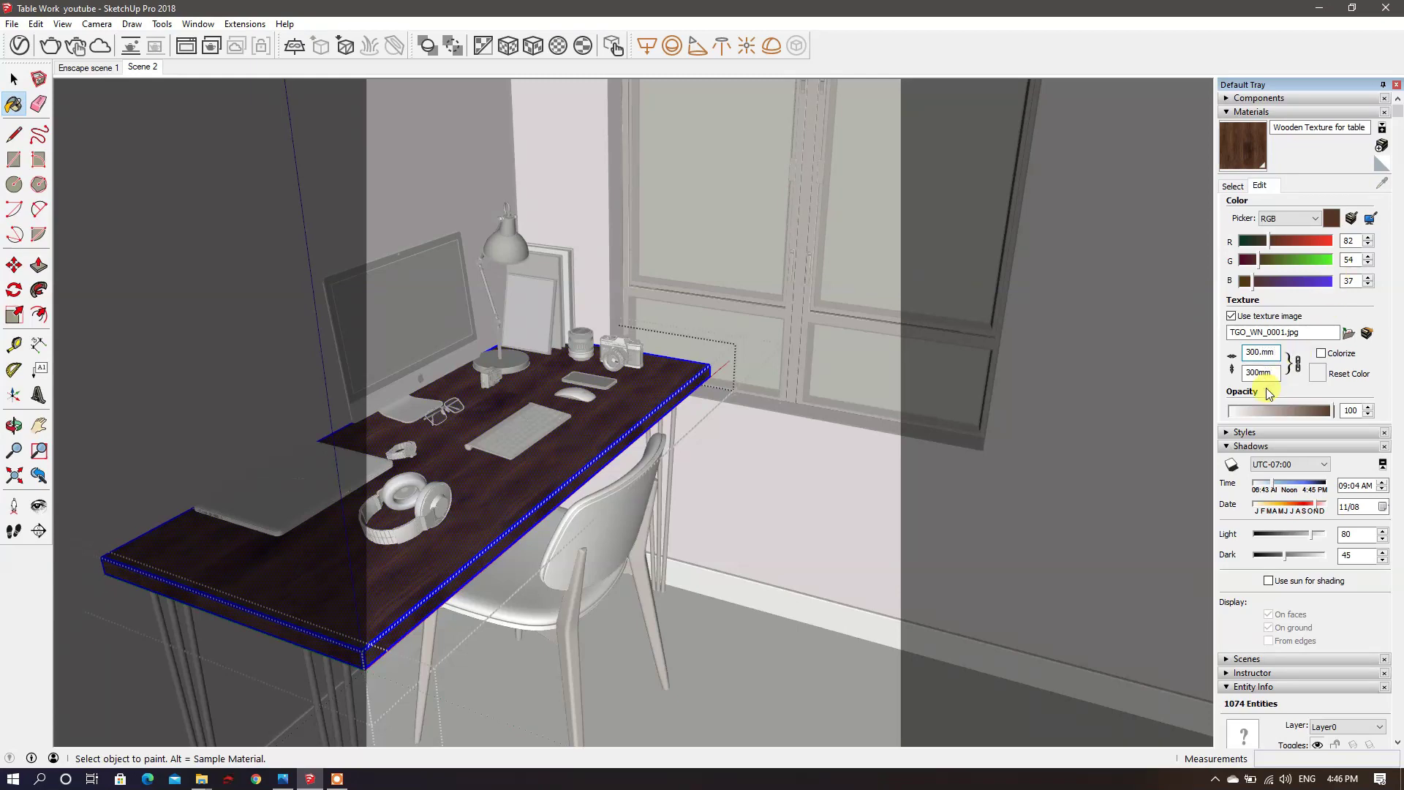
pyautogui.press('space')
pyautogui.moveTo(588, 281)
pyautogui.mouseDown(button='middle')
pyautogui.moveTo(563, 398)
pyautogui.moveTo(605, 470)
pyautogui.moveTo(596, 418)
pyautogui.mouseUp(button='middle')
pyautogui.click(141, 66)
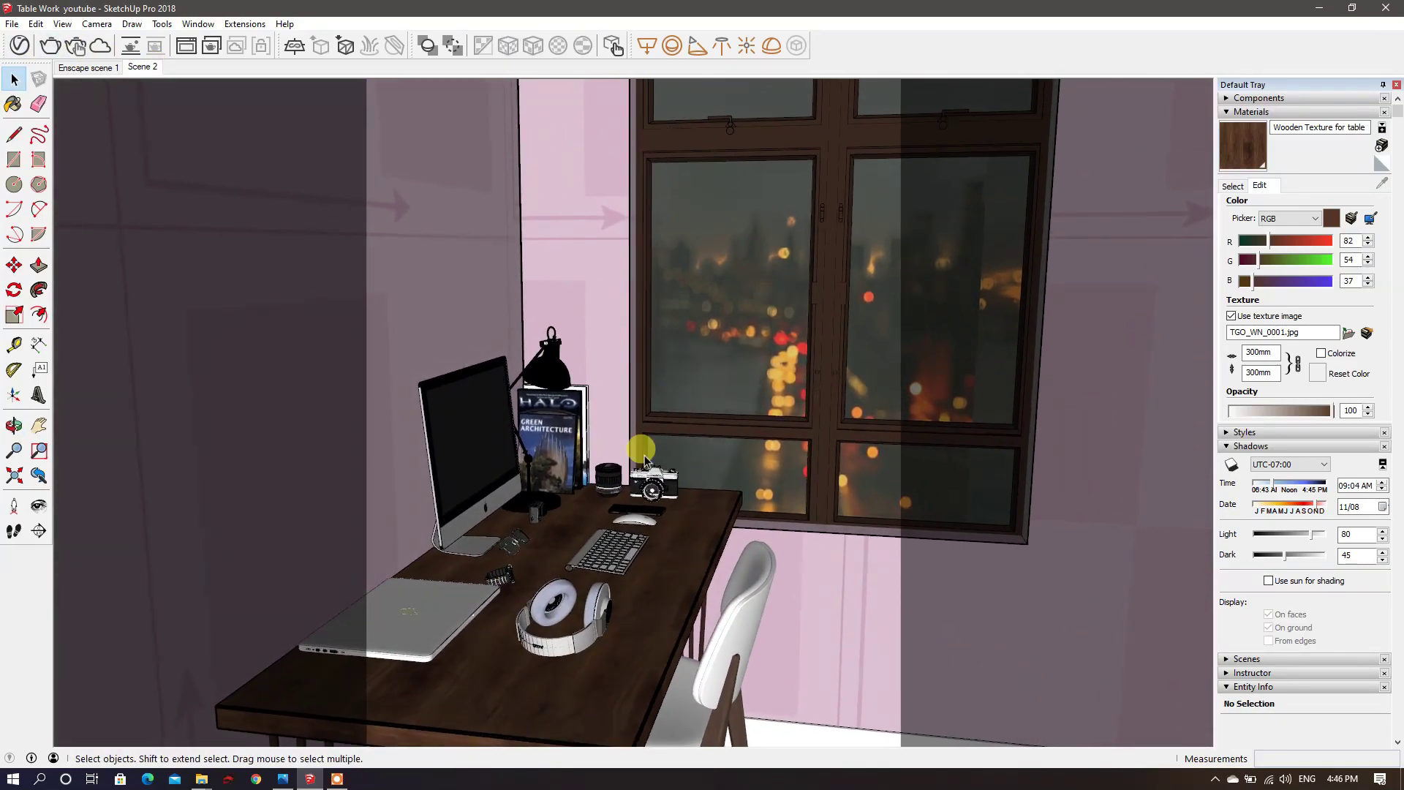
pyautogui.click(19, 45)
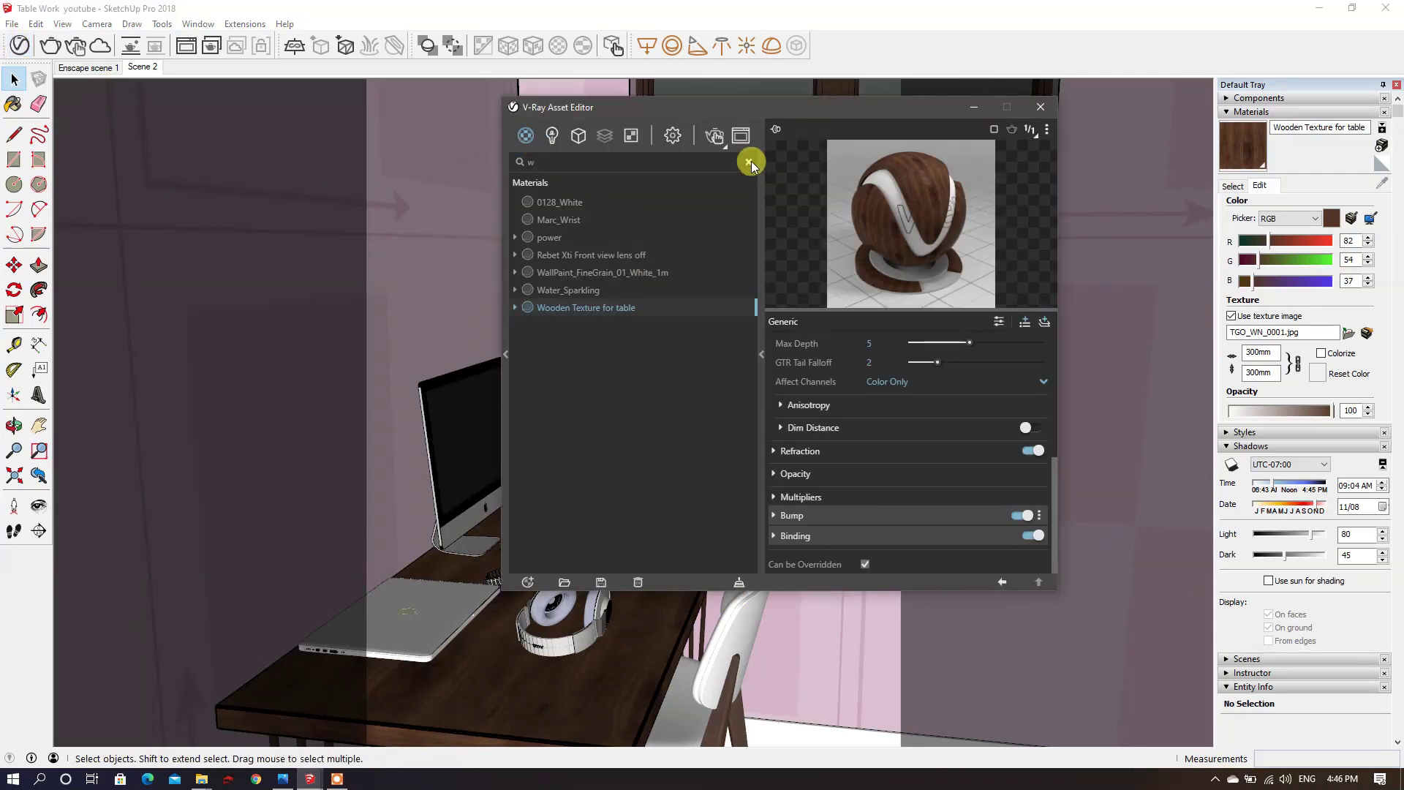
pyautogui.rightClick(531, 135)
pyautogui.click(585, 246)
pyautogui.doubleClick(574, 567)
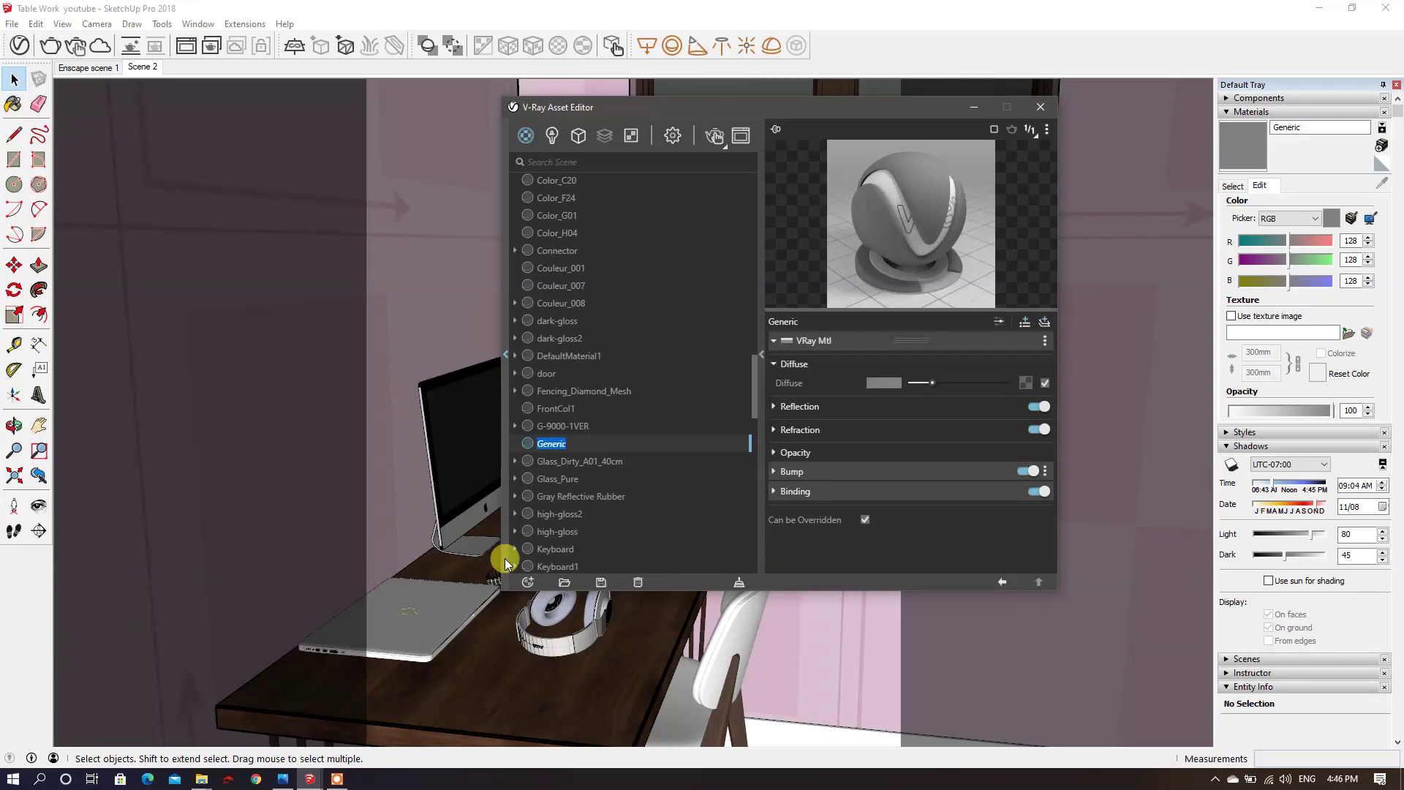
pyautogui.click(578, 430)
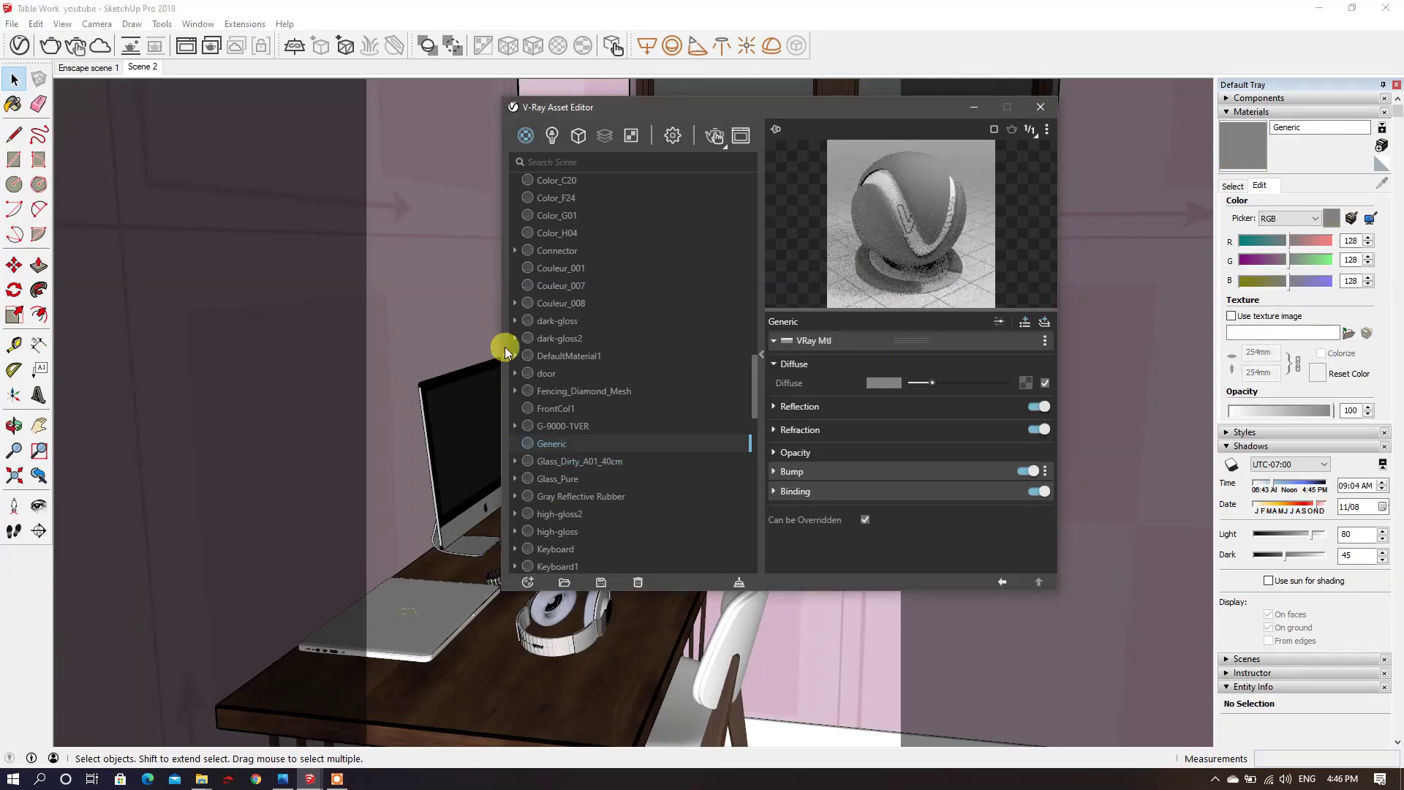
# Step: Add Fabric E01 20cm from the V-Ray Fabric library to the scene's materials and collapse the library
pyautogui.click(504, 291)
pyautogui.moveTo(541, 114); pyautogui.dragTo(757, 120)
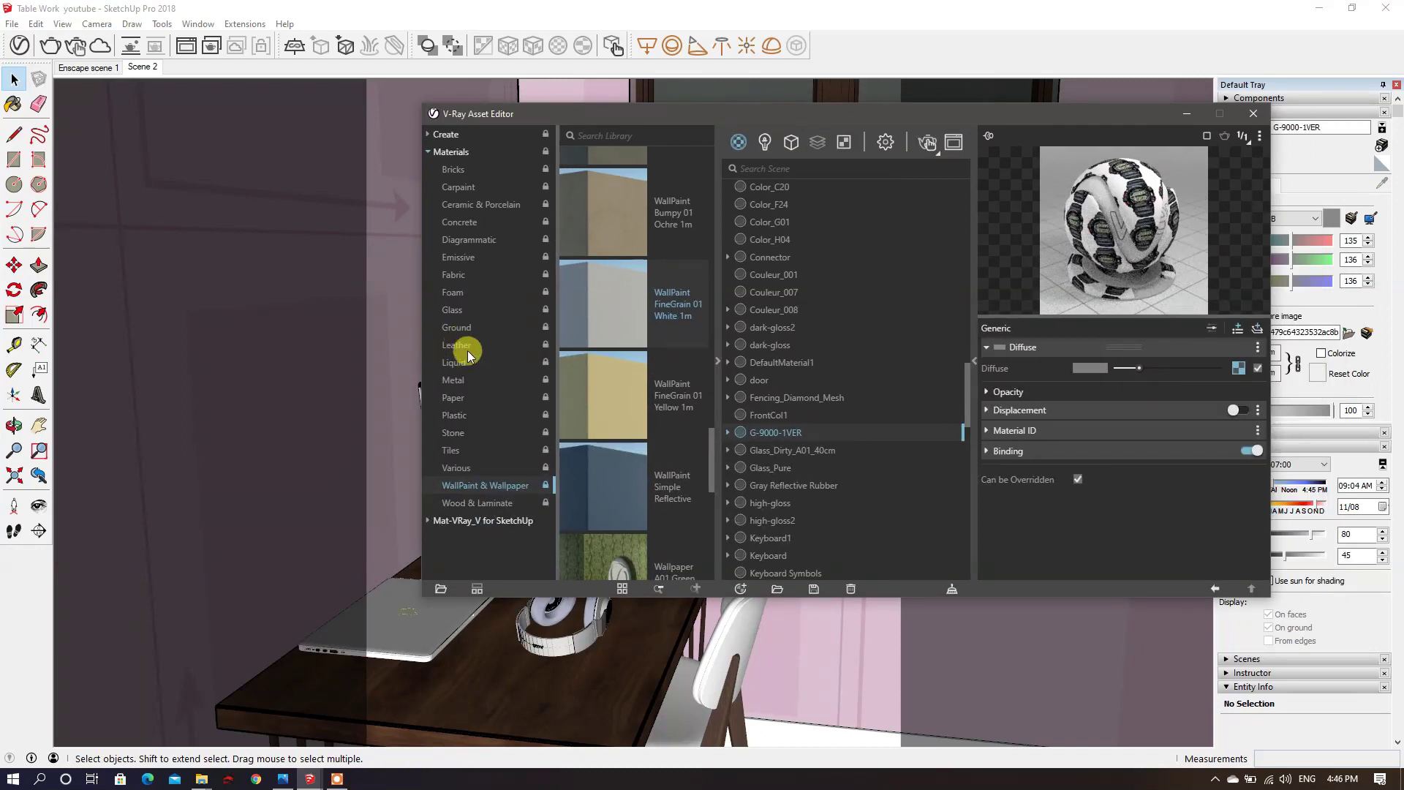
pyautogui.click(458, 284)
pyautogui.scroll(-2, 612, 305)
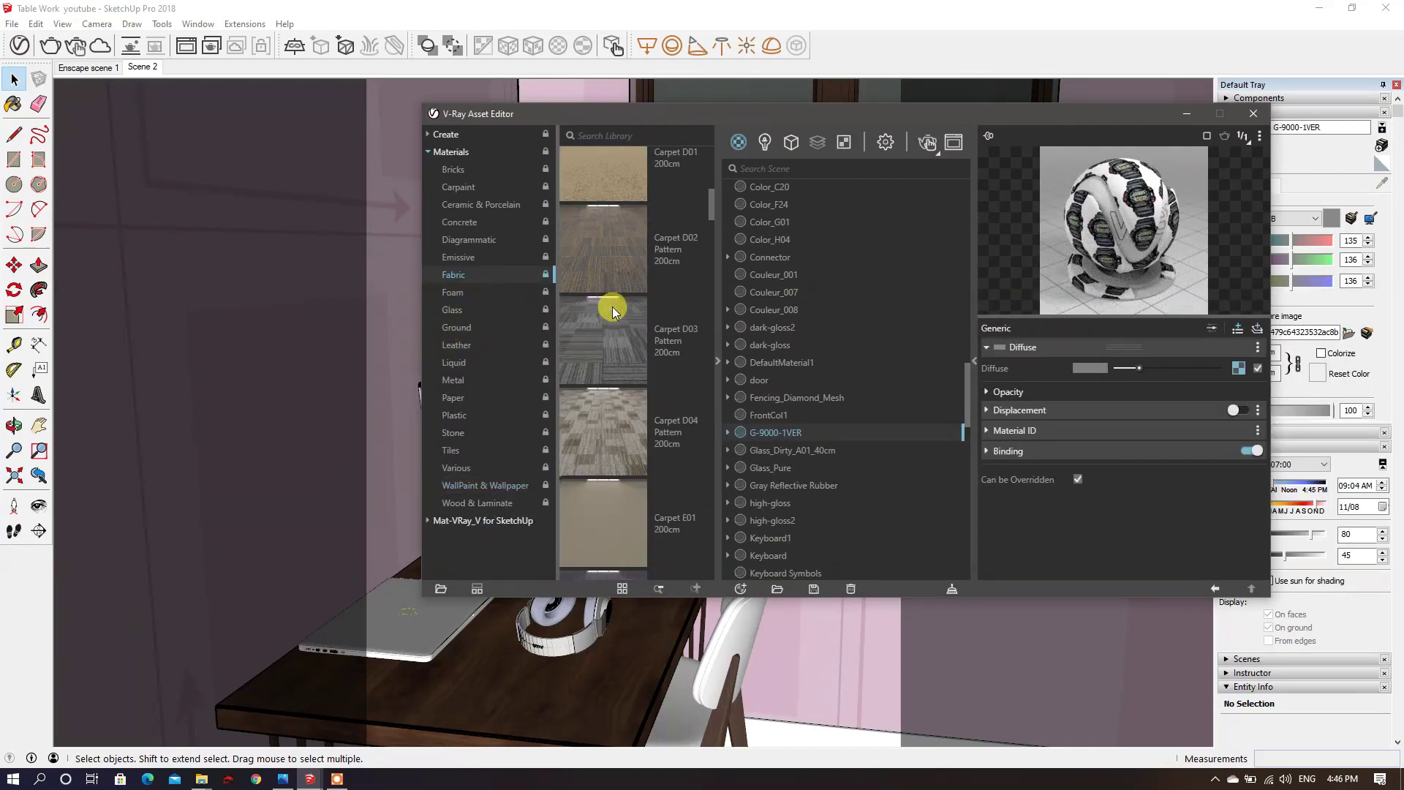
pyautogui.scroll(-4, 612, 310)
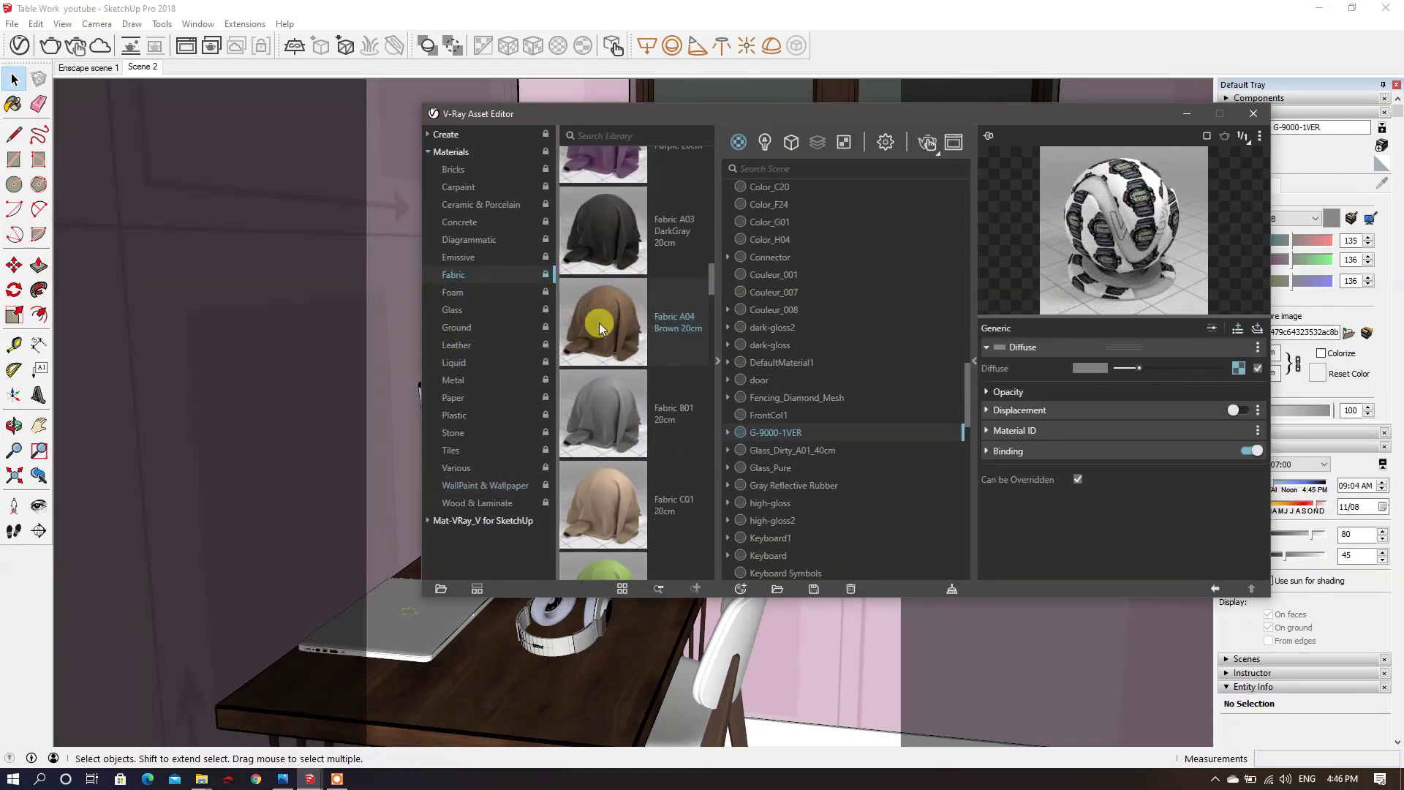
pyautogui.scroll(-8, 608, 348)
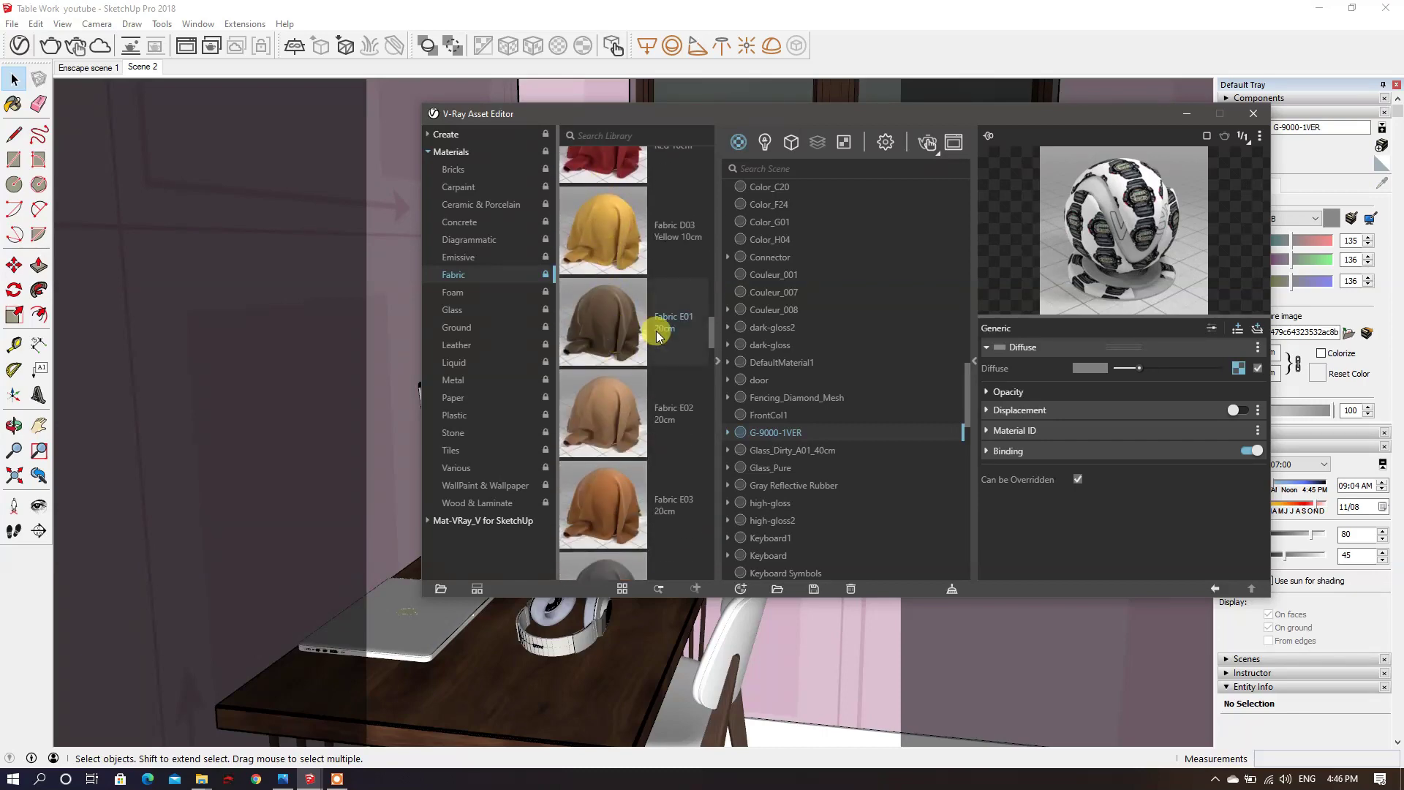
pyautogui.moveTo(658, 327); pyautogui.dragTo(783, 384)
pyautogui.moveTo(512, 622); pyautogui.dragTo(585, 556, button='middle')
pyautogui.moveTo(847, 115); pyautogui.dragTo(966, 99)
pyautogui.click(836, 212)
# Step: Open the chair down to its backrest geometry and apply Fabric_E01_20cm to the backrest
pyautogui.moveTo(644, 381); pyautogui.dragTo(559, 410, button='middle')
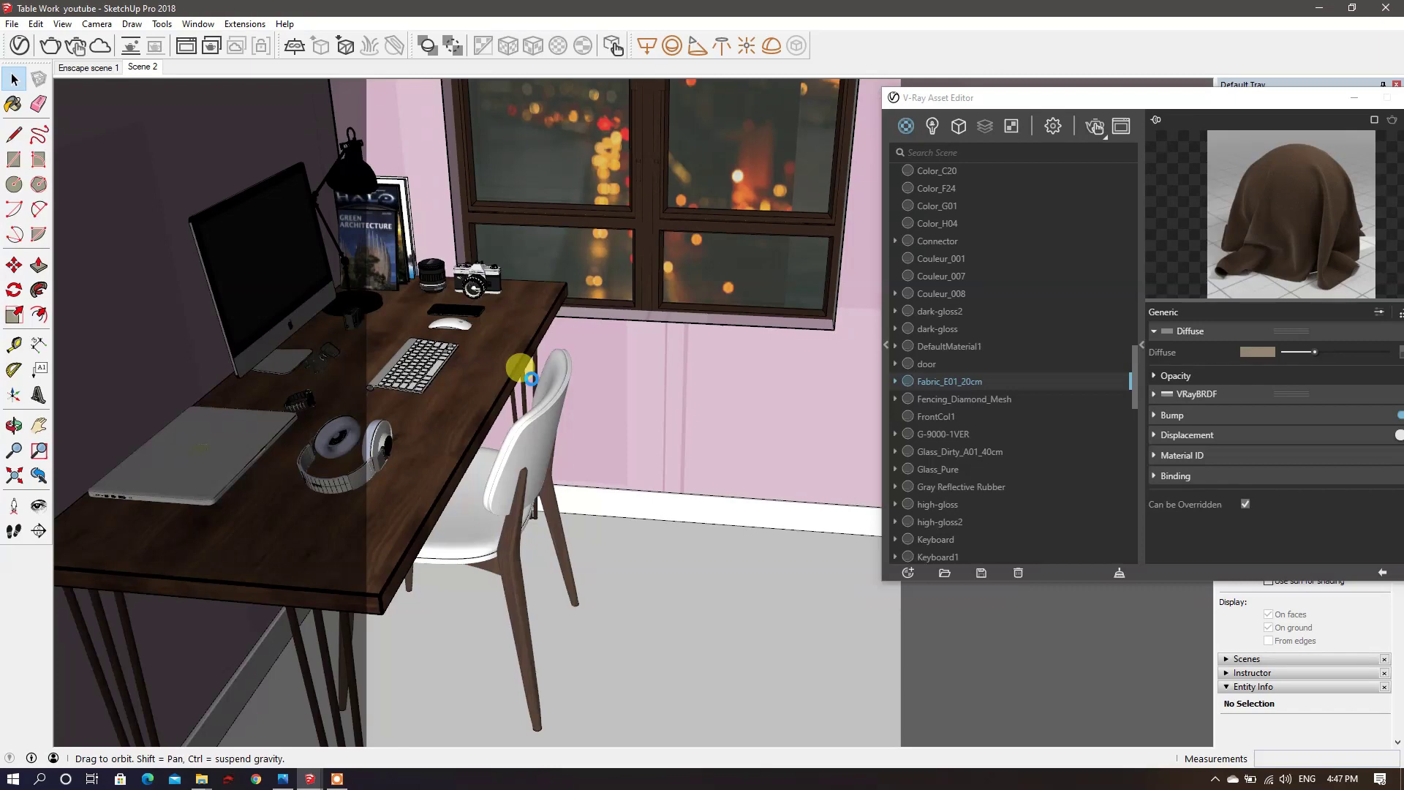
pyautogui.moveTo(529, 378); pyautogui.dragTo(533, 384, button='middle')
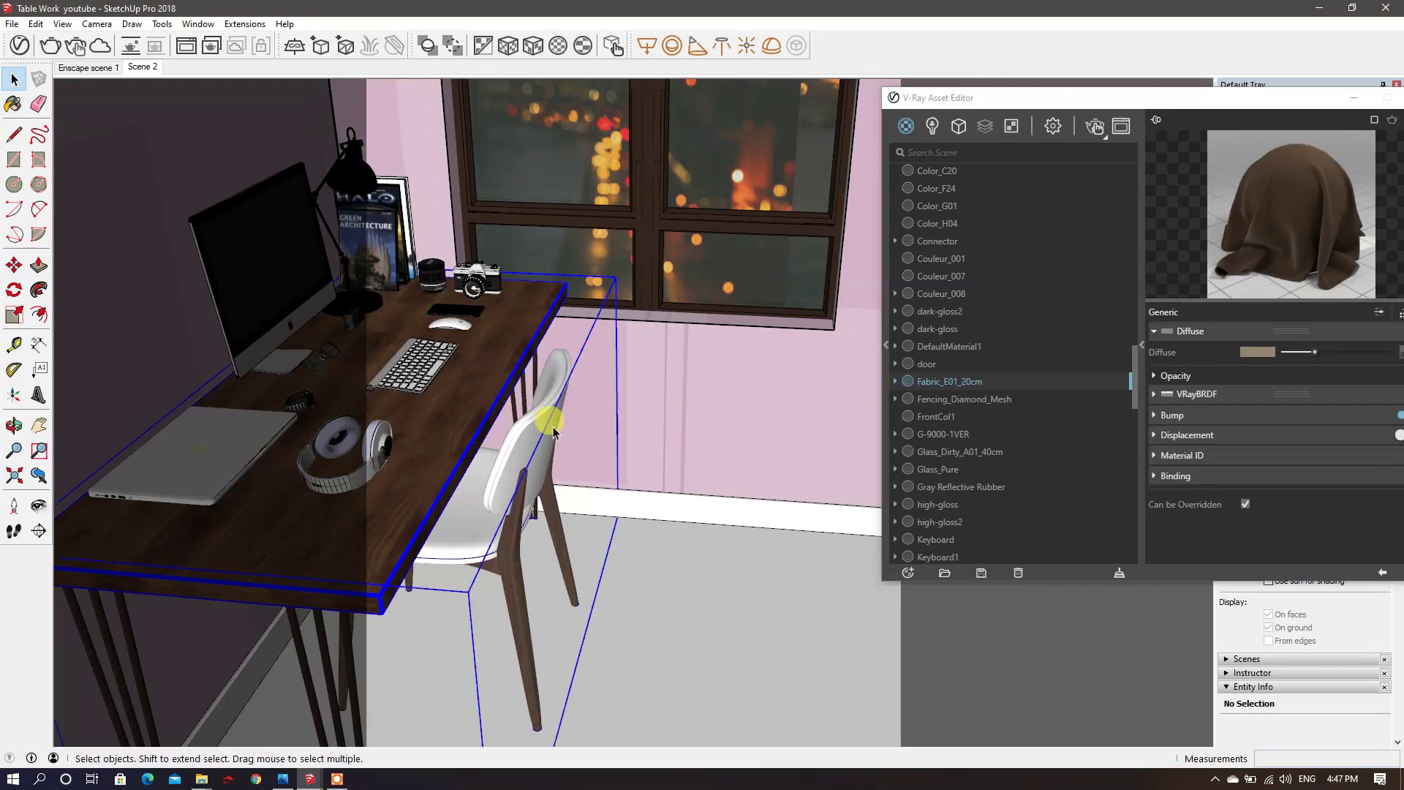
pyautogui.doubleClick(543, 424)
pyautogui.click(543, 427)
pyautogui.doubleClick(543, 428)
pyautogui.moveTo(536, 411); pyautogui.dragTo(448, 363, button='middle')
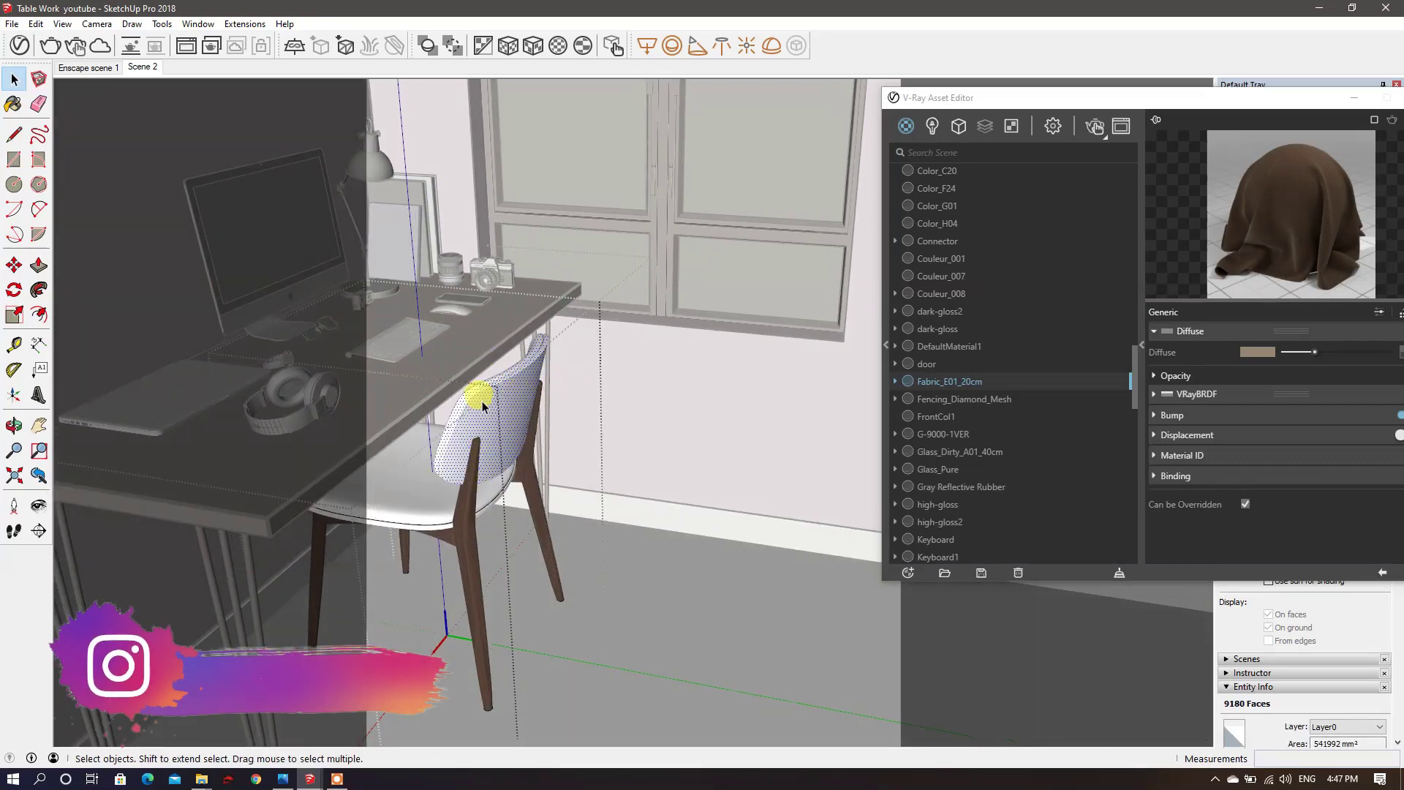
pyautogui.rightClick(944, 381)
pyautogui.click(1010, 408)
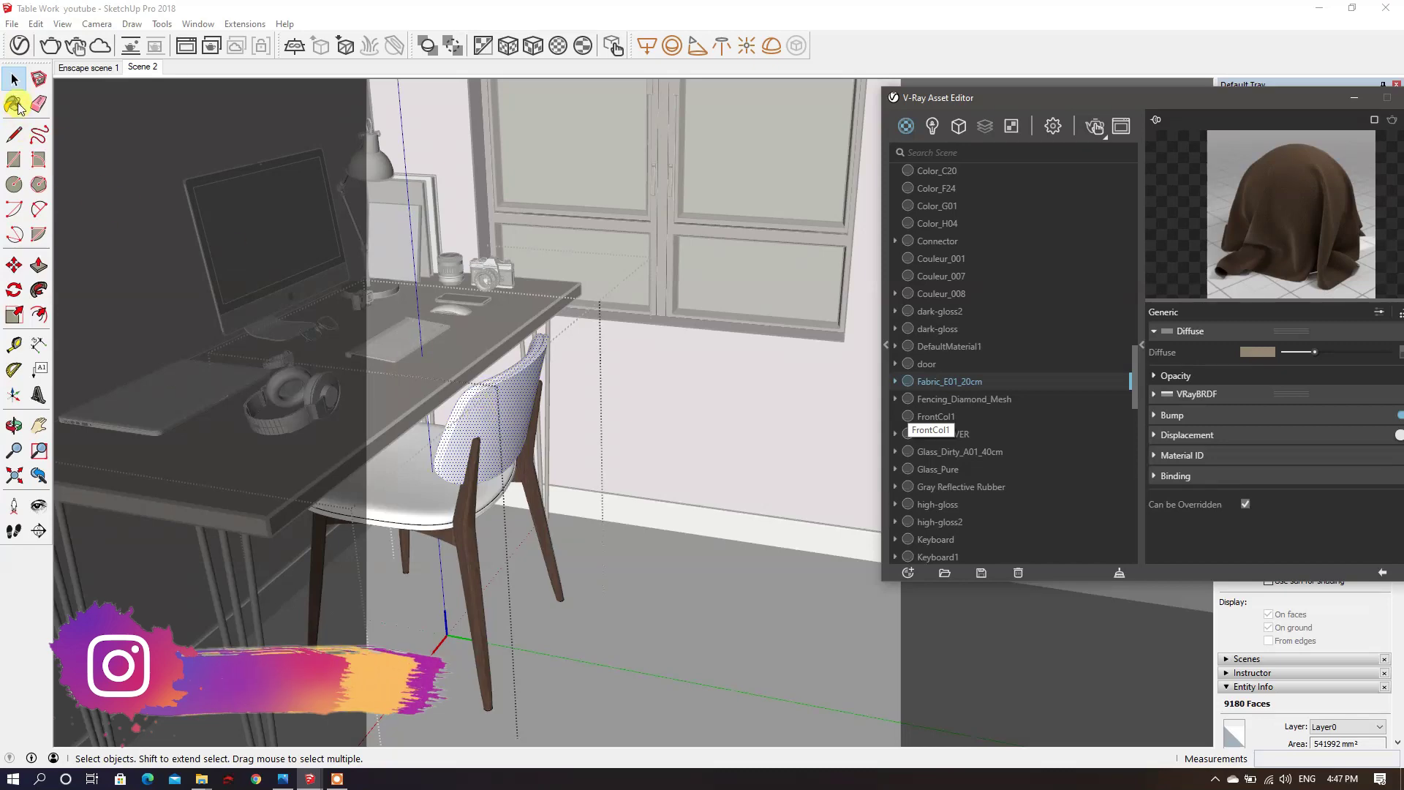
# Step: Select the chair's seat surface together with its lower edge band and paint both with Fabric_E01_20cm
pyautogui.scroll(5, 573, 407)
pyautogui.moveTo(573, 408); pyautogui.dragTo(436, 141, button='middle')
pyautogui.scroll(3, 617, 480)
pyautogui.click(314, 294)
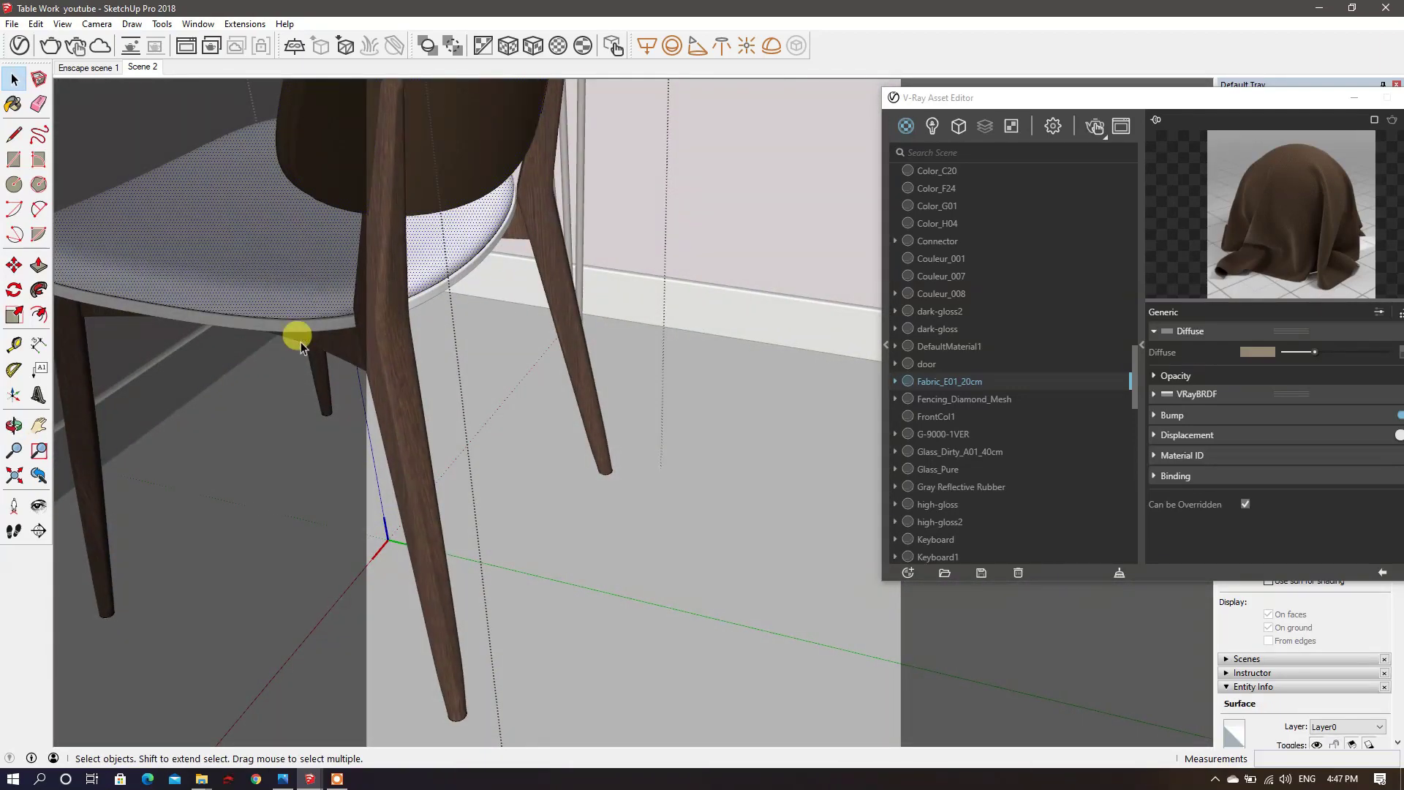
pyautogui.moveTo(300, 333)
pyautogui.mouseDown(button='middle')
pyautogui.moveTo(297, 273)
pyautogui.moveTo(283, 354)
pyautogui.mouseUp(button='middle')
pyautogui.keyDown('shift'); pyautogui.click(283, 354); pyautogui.keyUp('shift')
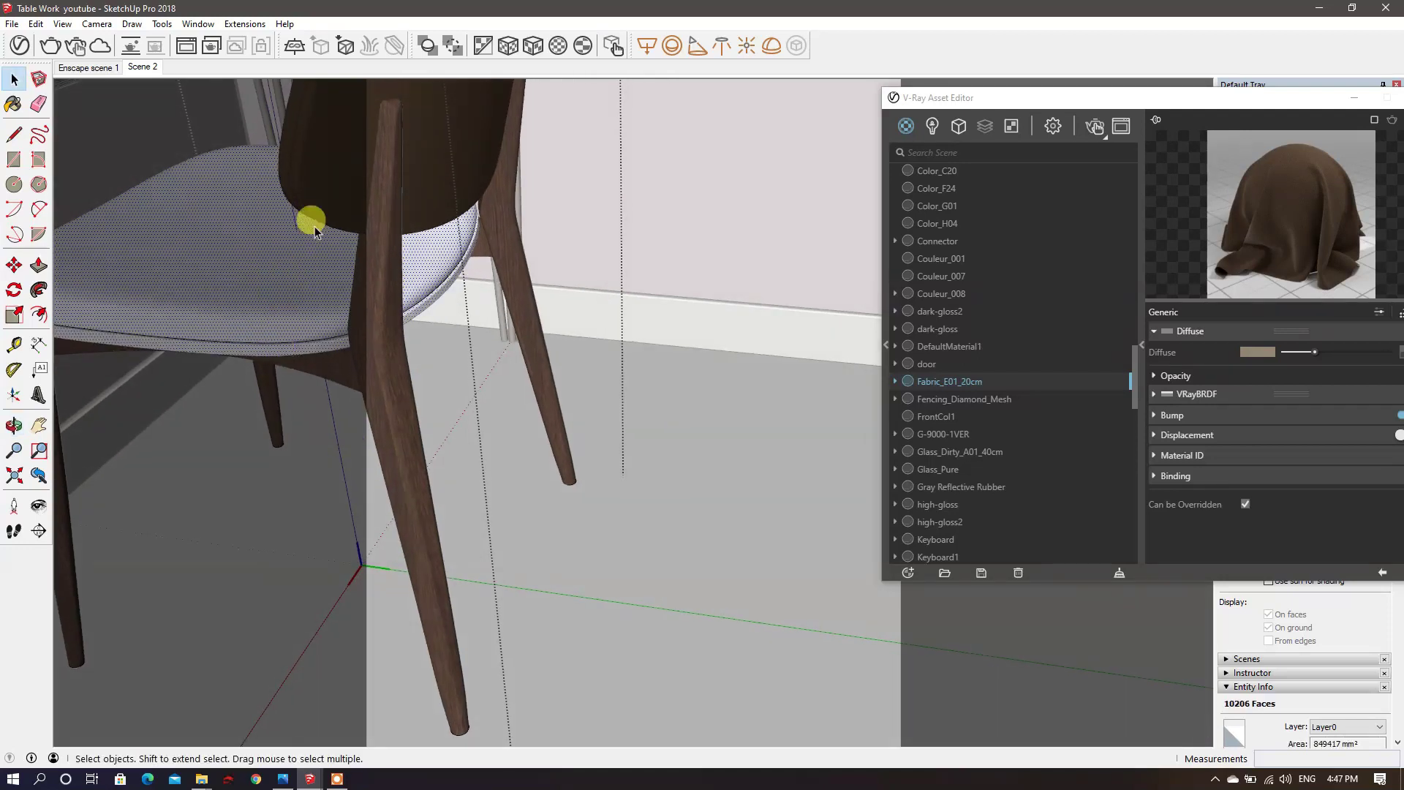
pyautogui.click(13, 104)
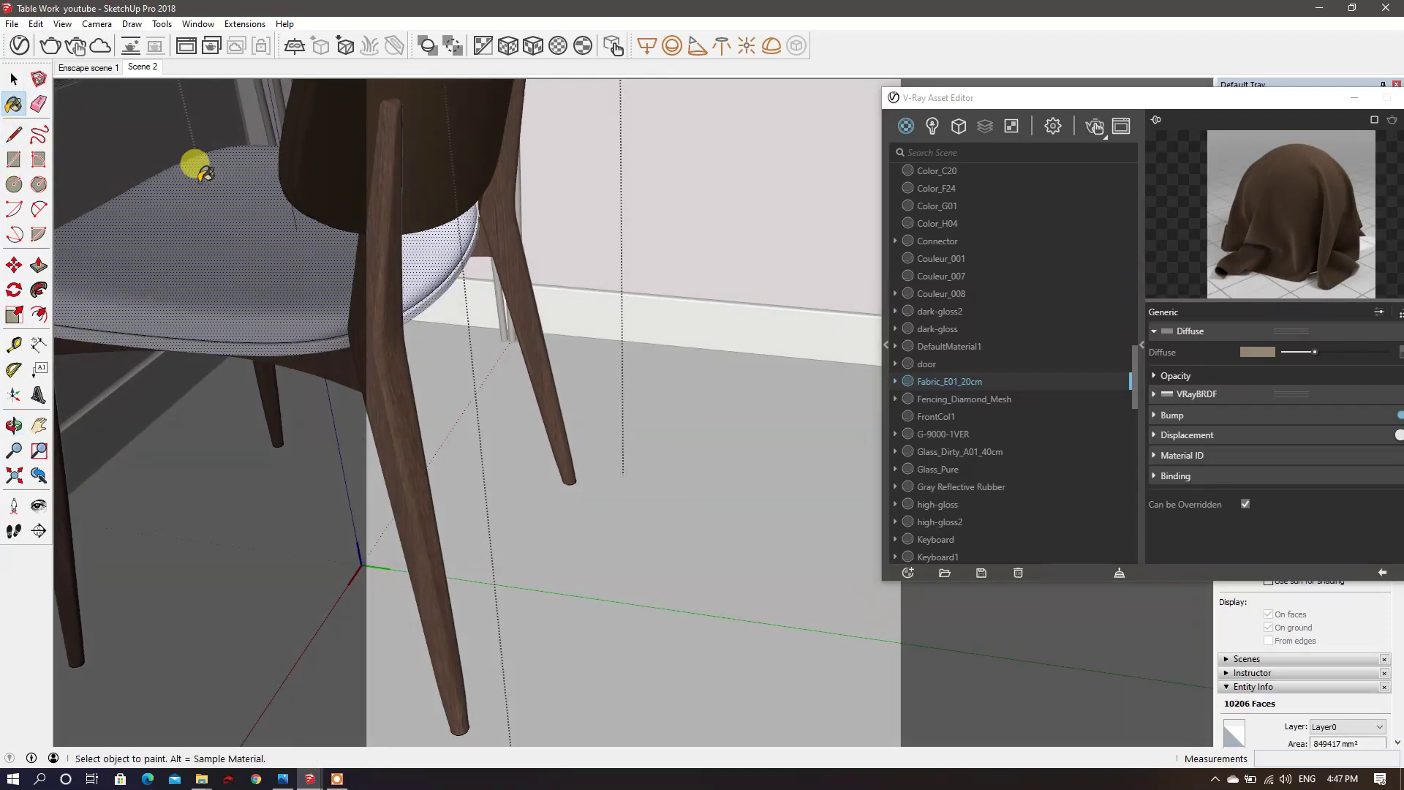
pyautogui.click(13, 76)
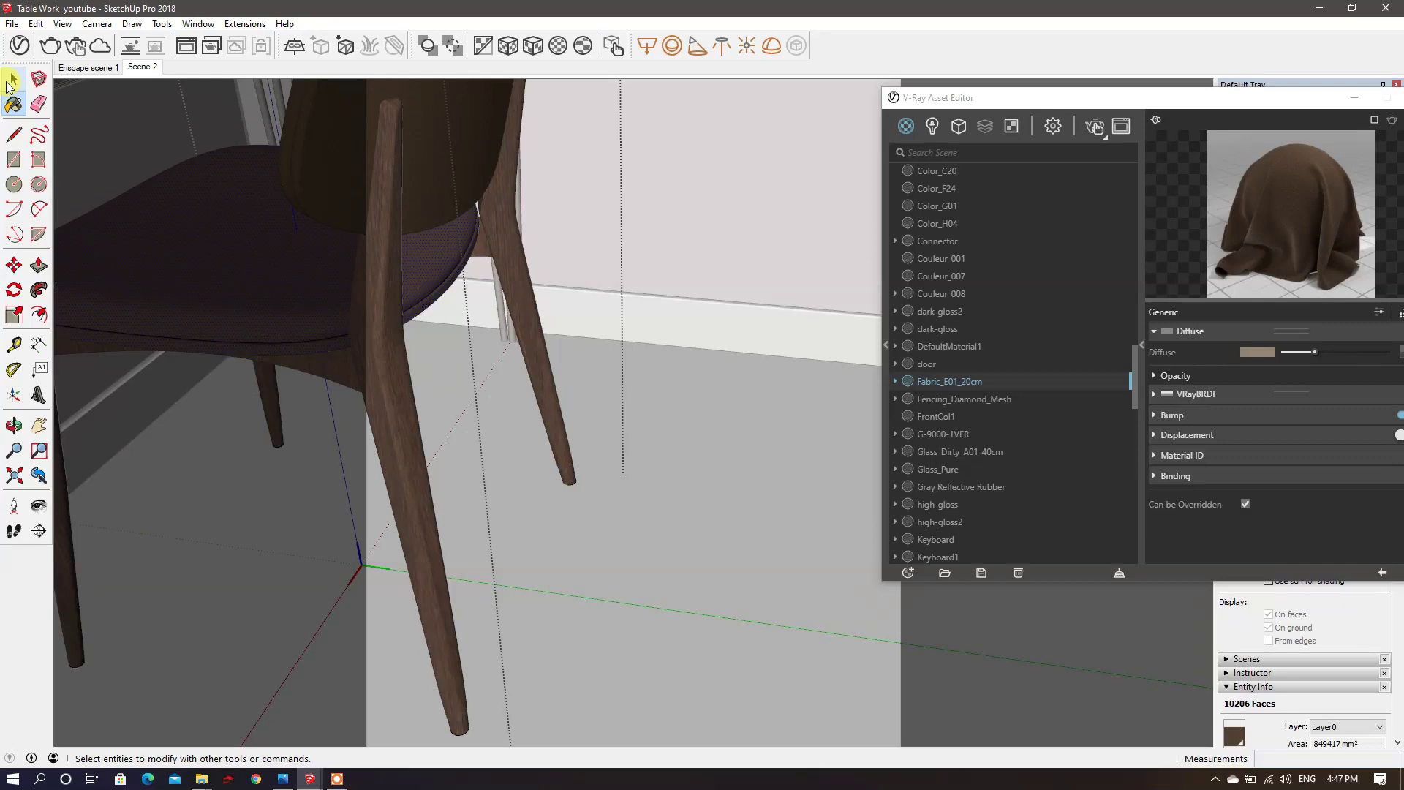
# Step: Close the V-Ray Asset Editor and leave the chair's editing mode
pyautogui.moveTo(527, 380)
pyautogui.mouseDown(button='middle')
pyautogui.moveTo(602, 331)
pyautogui.moveTo(517, 394)
pyautogui.mouseUp(button='middle')
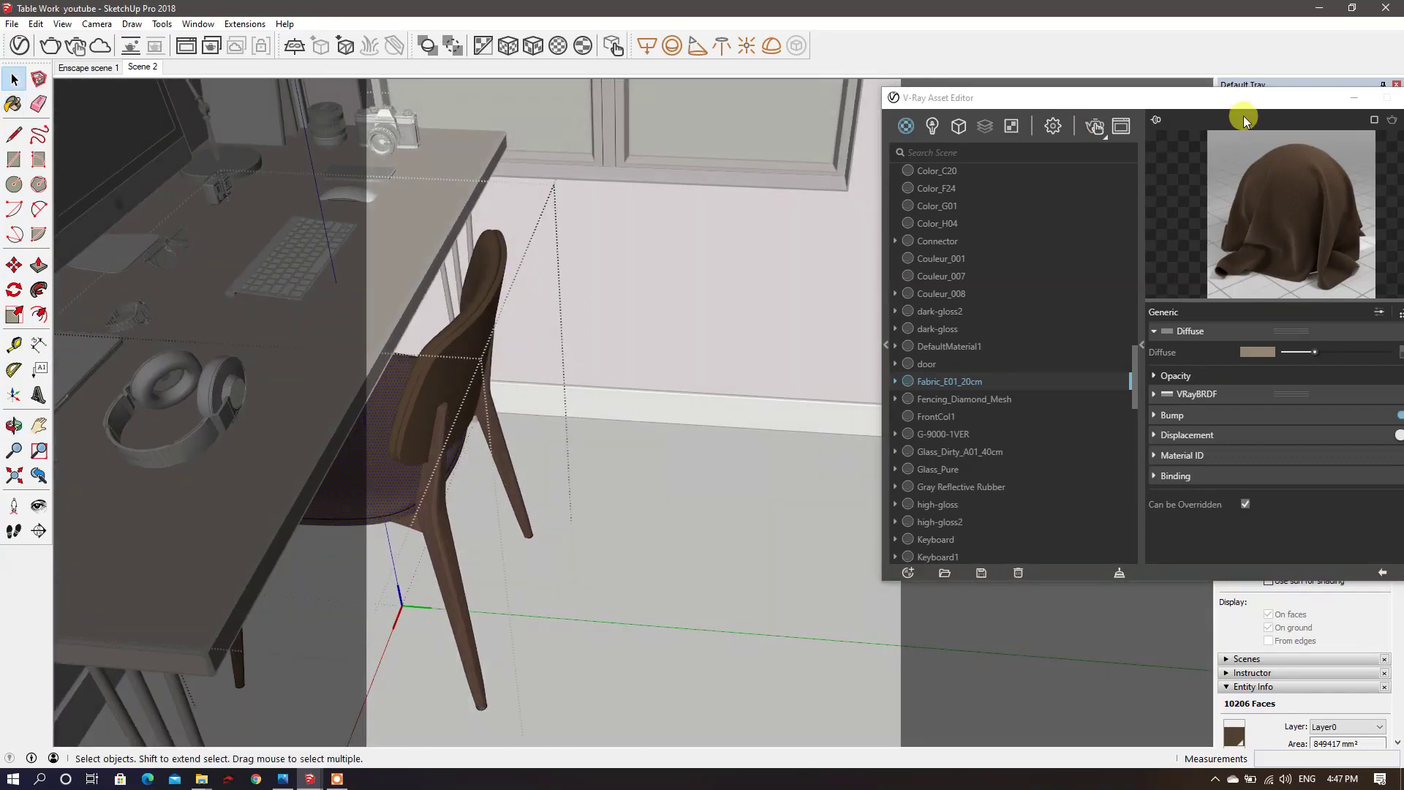
pyautogui.click(1240, 103)
pyautogui.moveTo(1174, 104); pyautogui.dragTo(829, 96)
pyautogui.click(1076, 91)
pyautogui.click(828, 348)
pyautogui.moveTo(828, 348); pyautogui.dragTo(437, 318, button='middle')
pyautogui.scroll(-5, 546, 323)
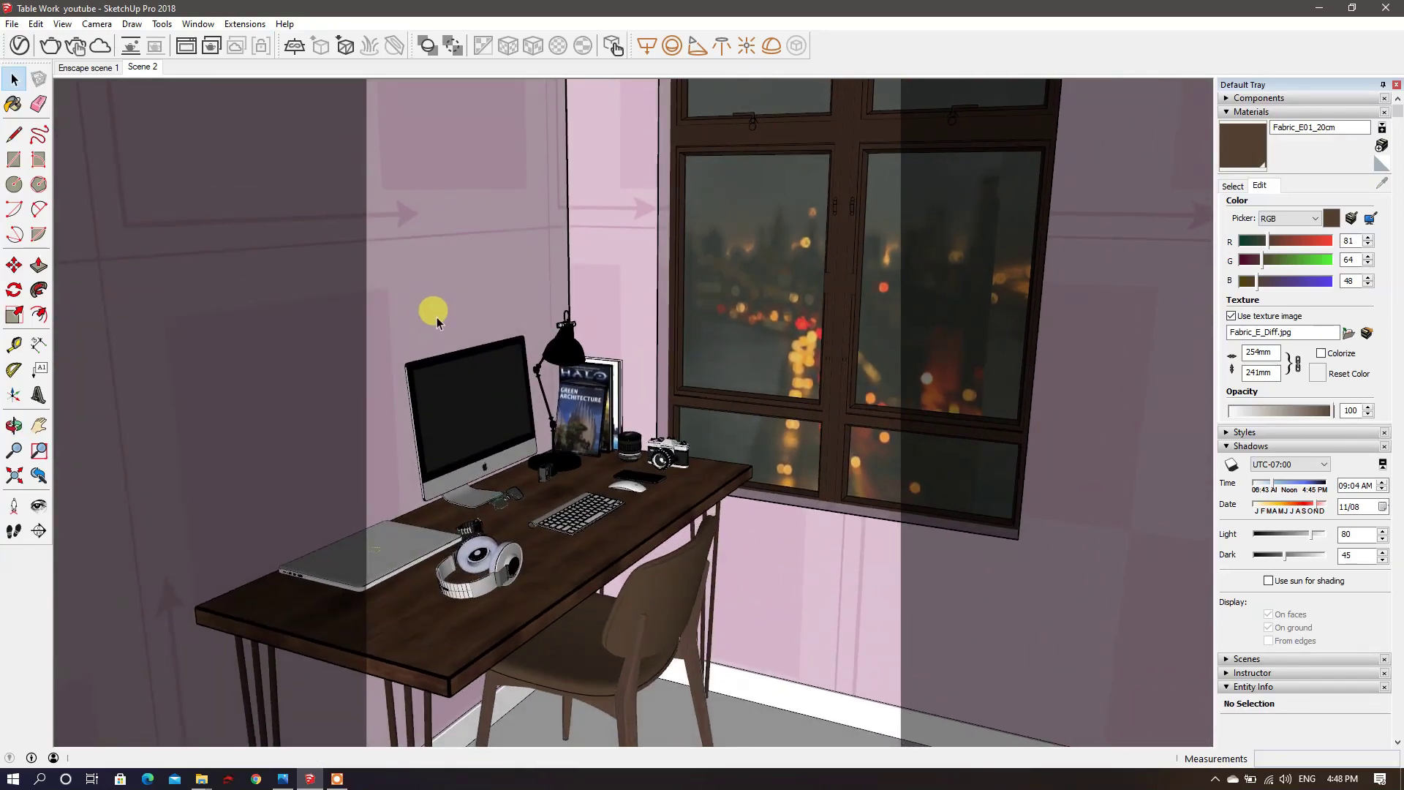
# Step: Run an interactive V-Ray render of the Scene 2 view to check the materials, and stop it
pyautogui.click(19, 45)
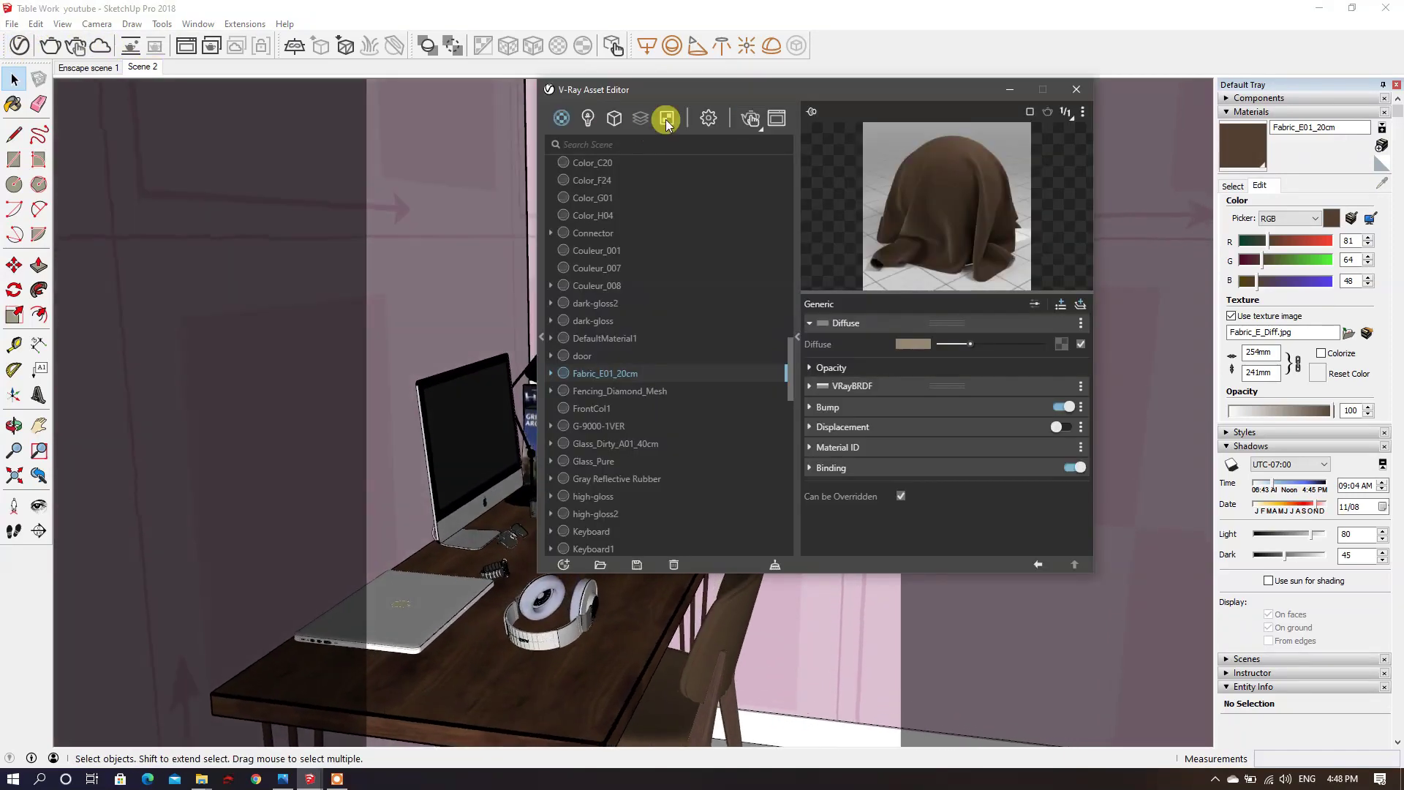
pyautogui.click(708, 118)
pyautogui.click(753, 117)
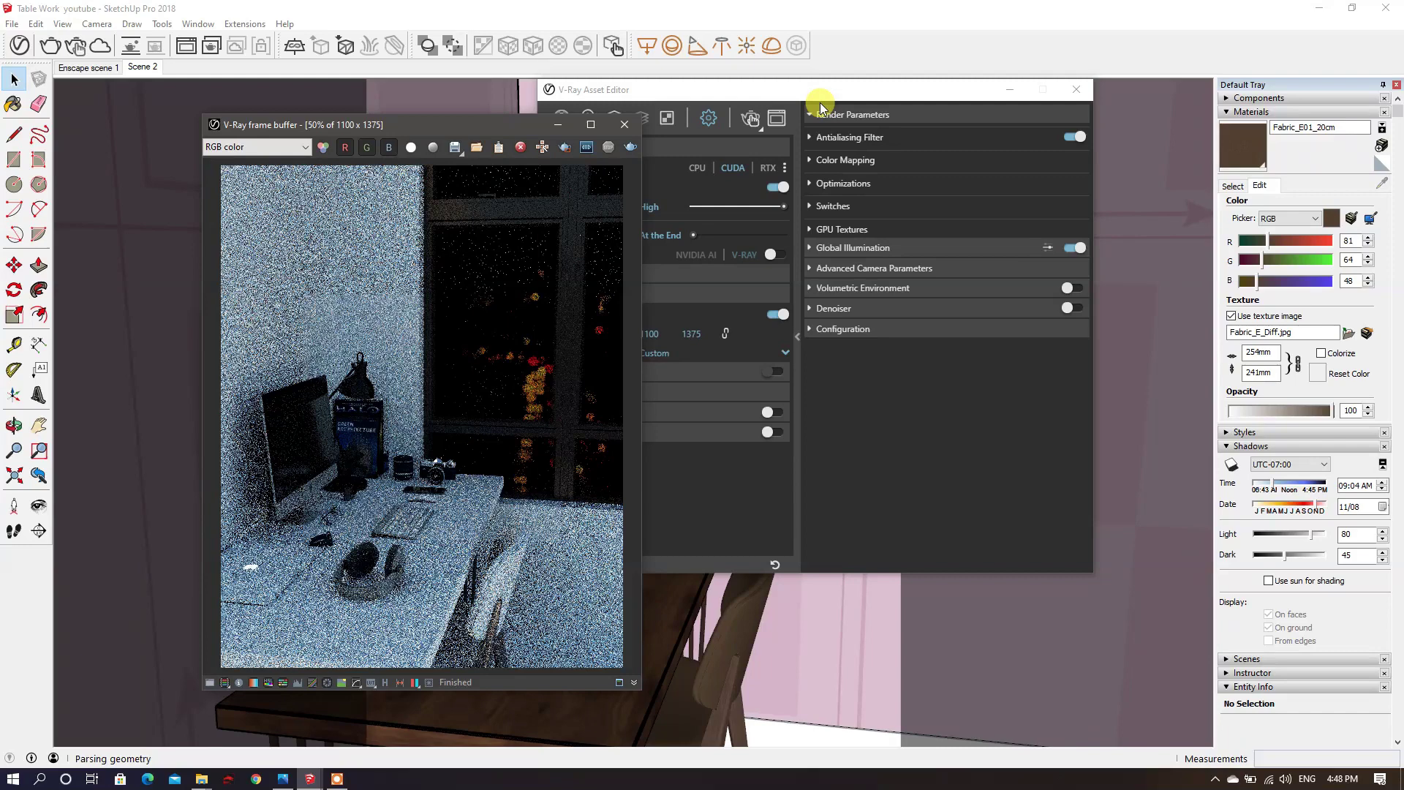
pyautogui.moveTo(551, 135); pyautogui.dragTo(403, 132)
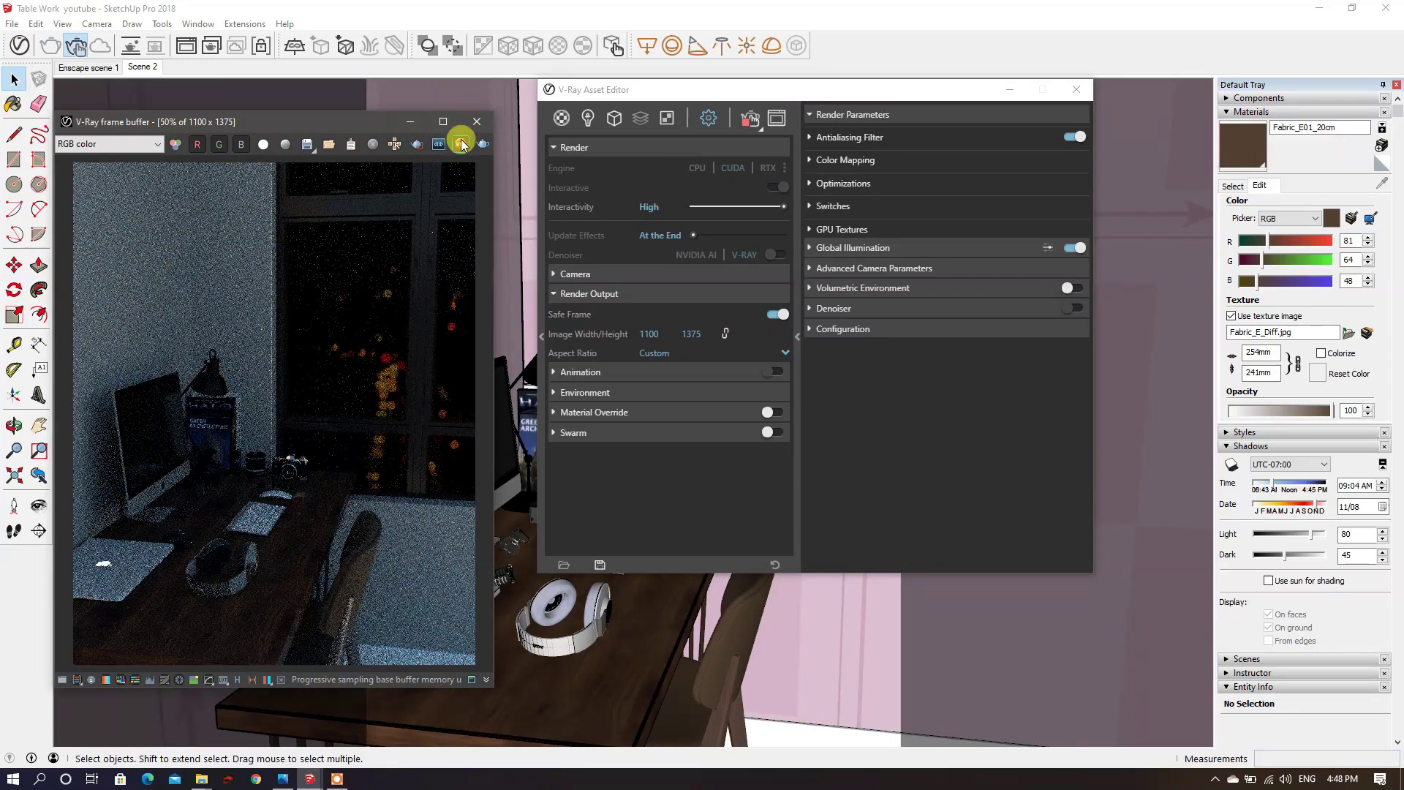
pyautogui.click(462, 144)
# Step: Sample the Alumina MAC material from the laptop and set its reflection color to RGB 209, 209, 209
pyautogui.click(290, 662)
pyautogui.click(368, 626)
pyautogui.press('b')
pyautogui.keyDown('alt'); pyautogui.click(369, 622); pyautogui.keyUp('alt')
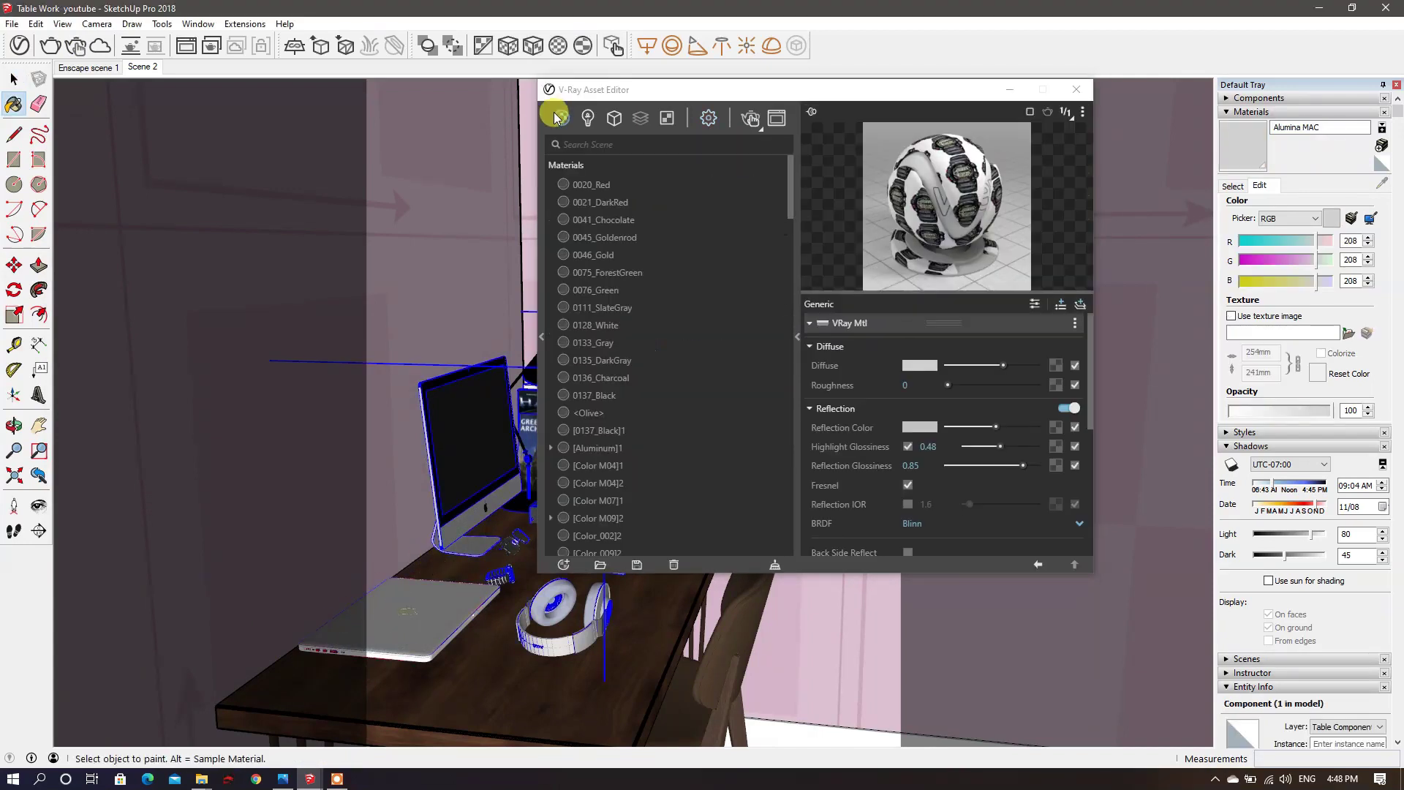
pyautogui.click(925, 429)
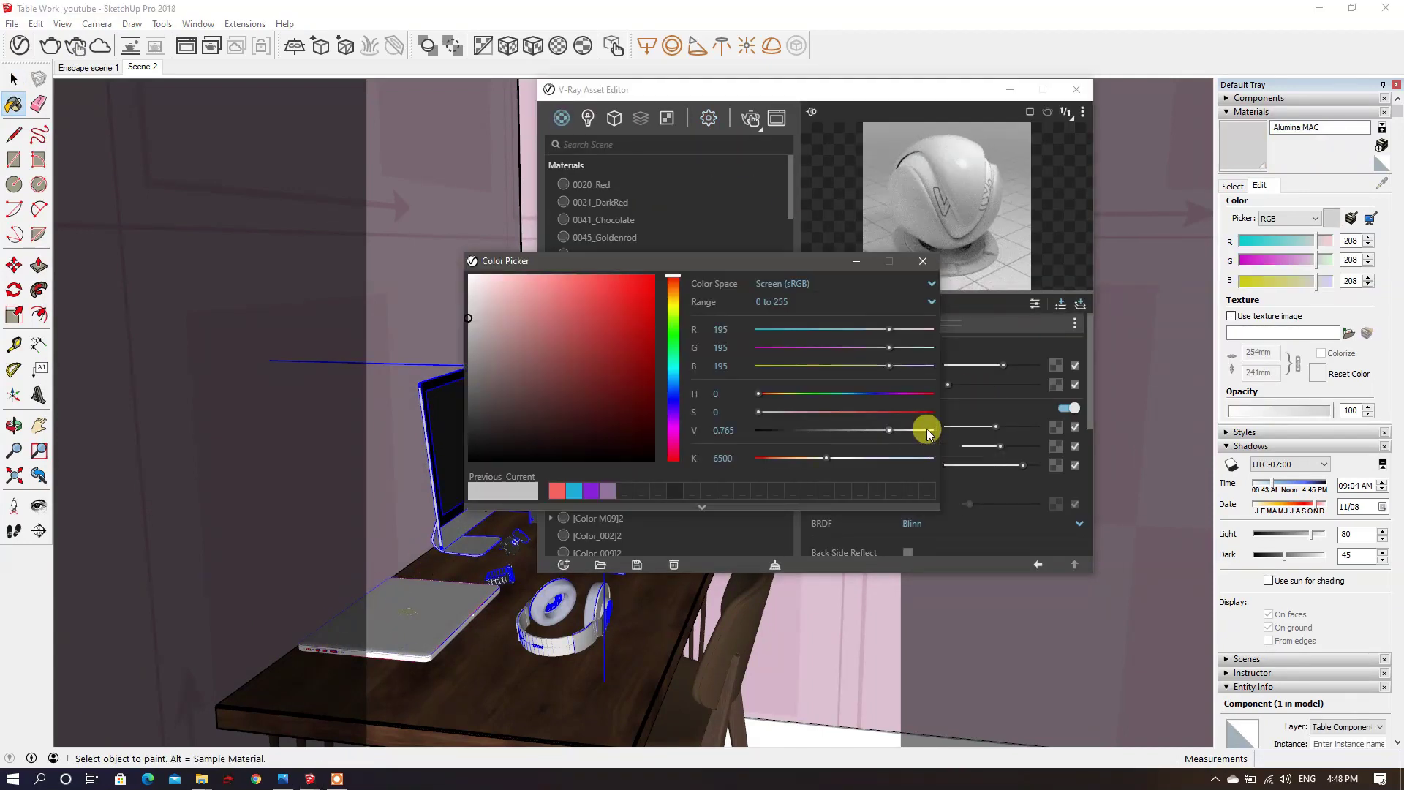
pyautogui.moveTo(470, 323)
pyautogui.mouseDown()
pyautogui.moveTo(441, 375)
pyautogui.moveTo(414, 314)
pyautogui.mouseUp()
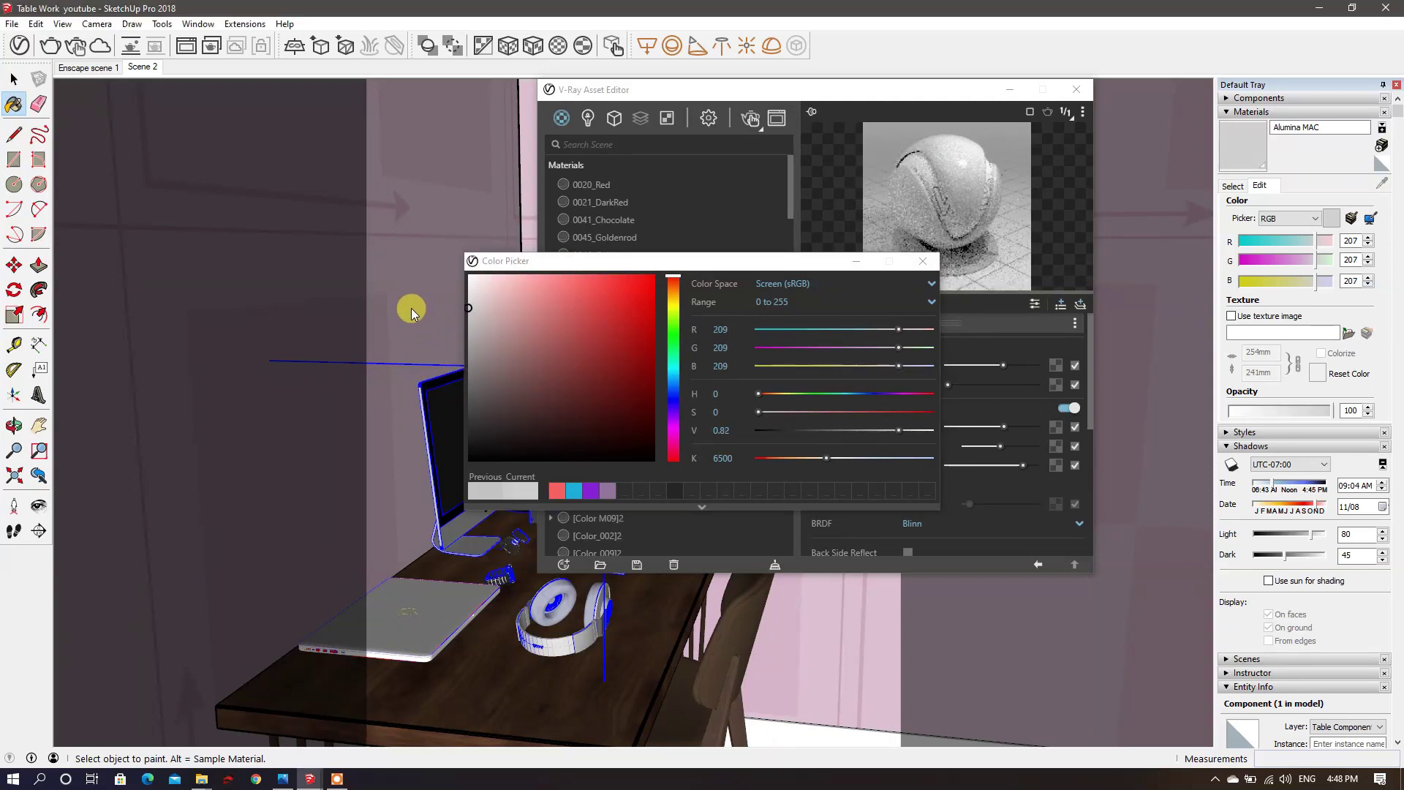
pyautogui.click(923, 261)
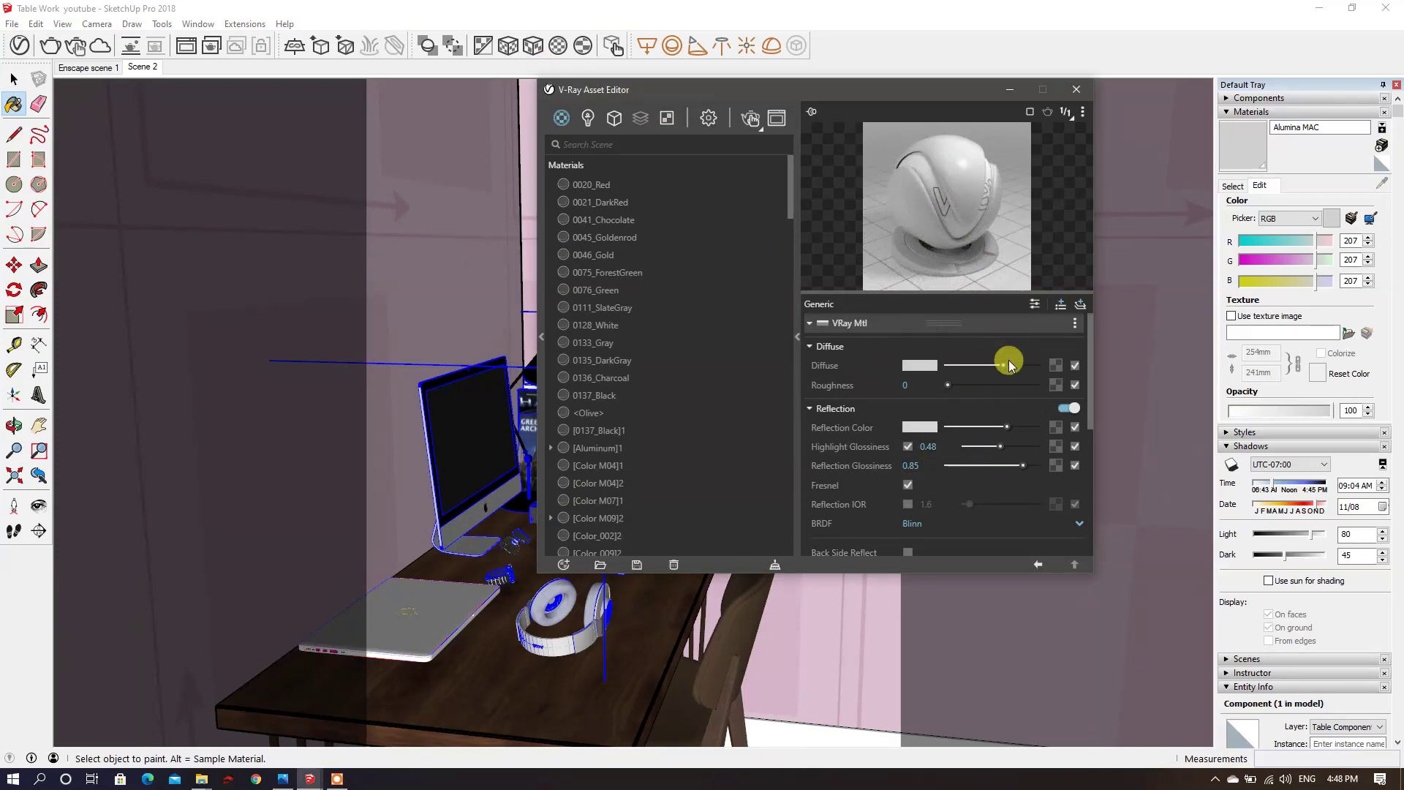
# Step: Examine Alumina MAC's diffuse, reflection and remaining material parameters, and close the V-Ray Asset Editor
pyautogui.scroll(-2, 931, 447)
pyautogui.scroll(2, 928, 461)
pyautogui.click(919, 465)
pyautogui.scroll(-2, 966, 475)
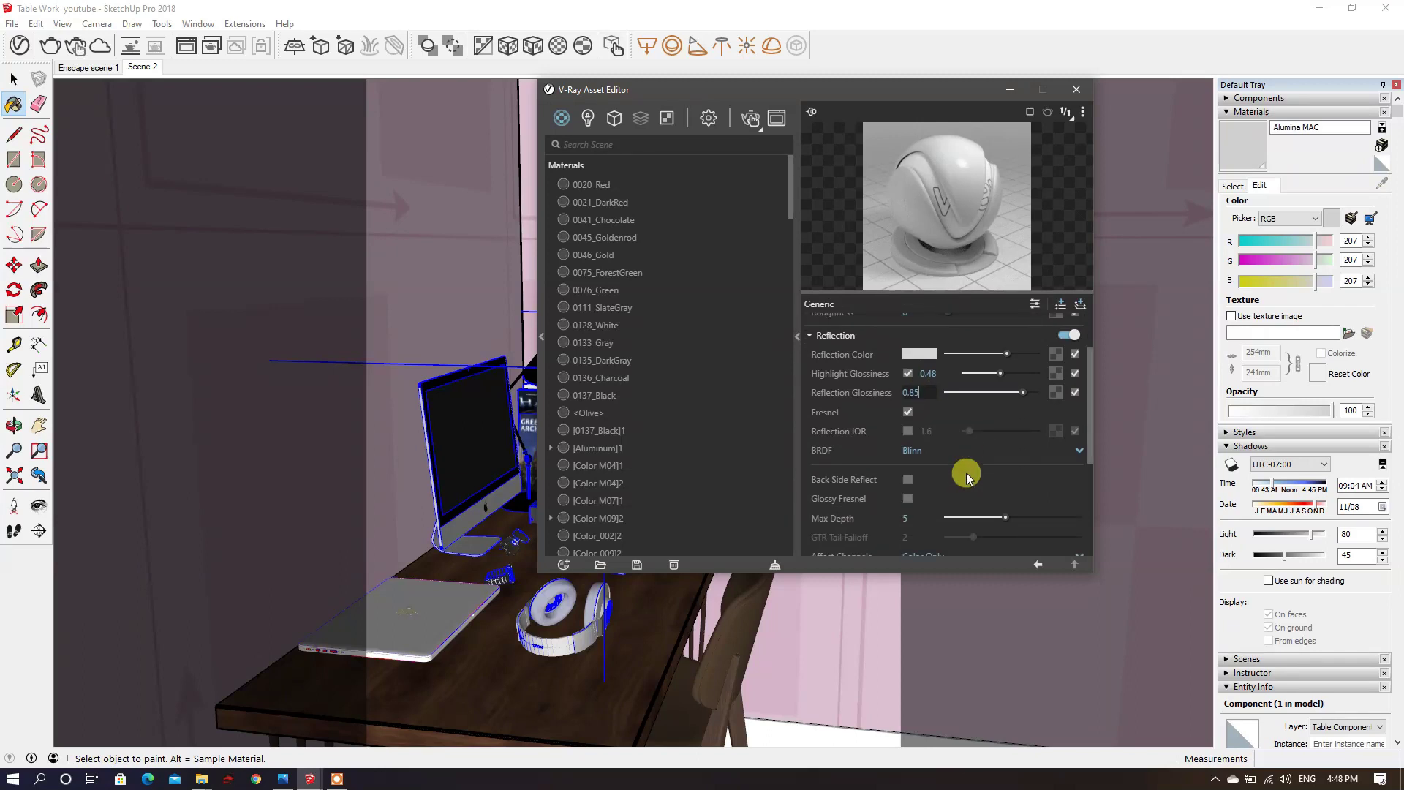
pyautogui.scroll(-6, 966, 476)
pyautogui.scroll(5, 951, 460)
pyautogui.click(934, 406)
pyautogui.click(931, 402)
pyautogui.scroll(3, 924, 397)
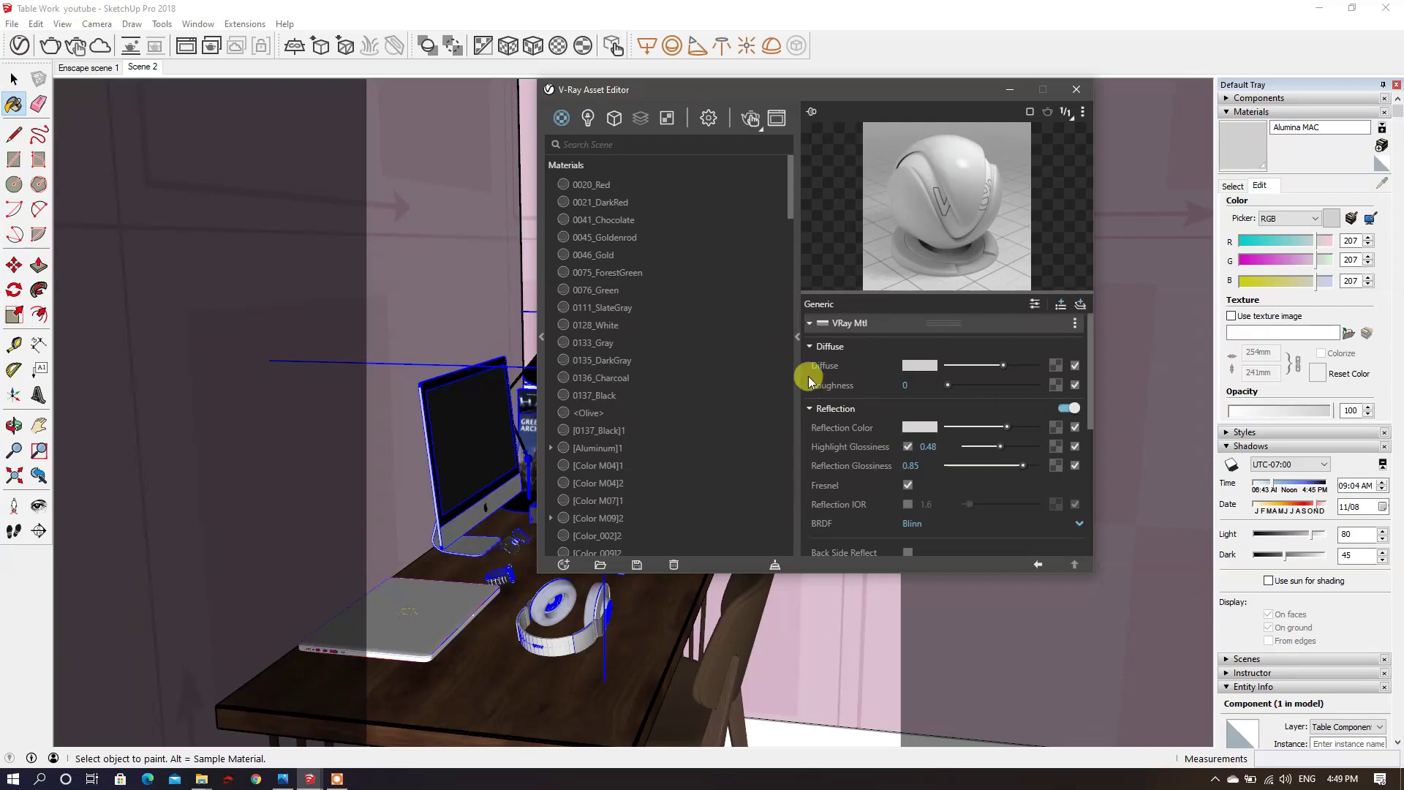
pyautogui.click(1076, 89)
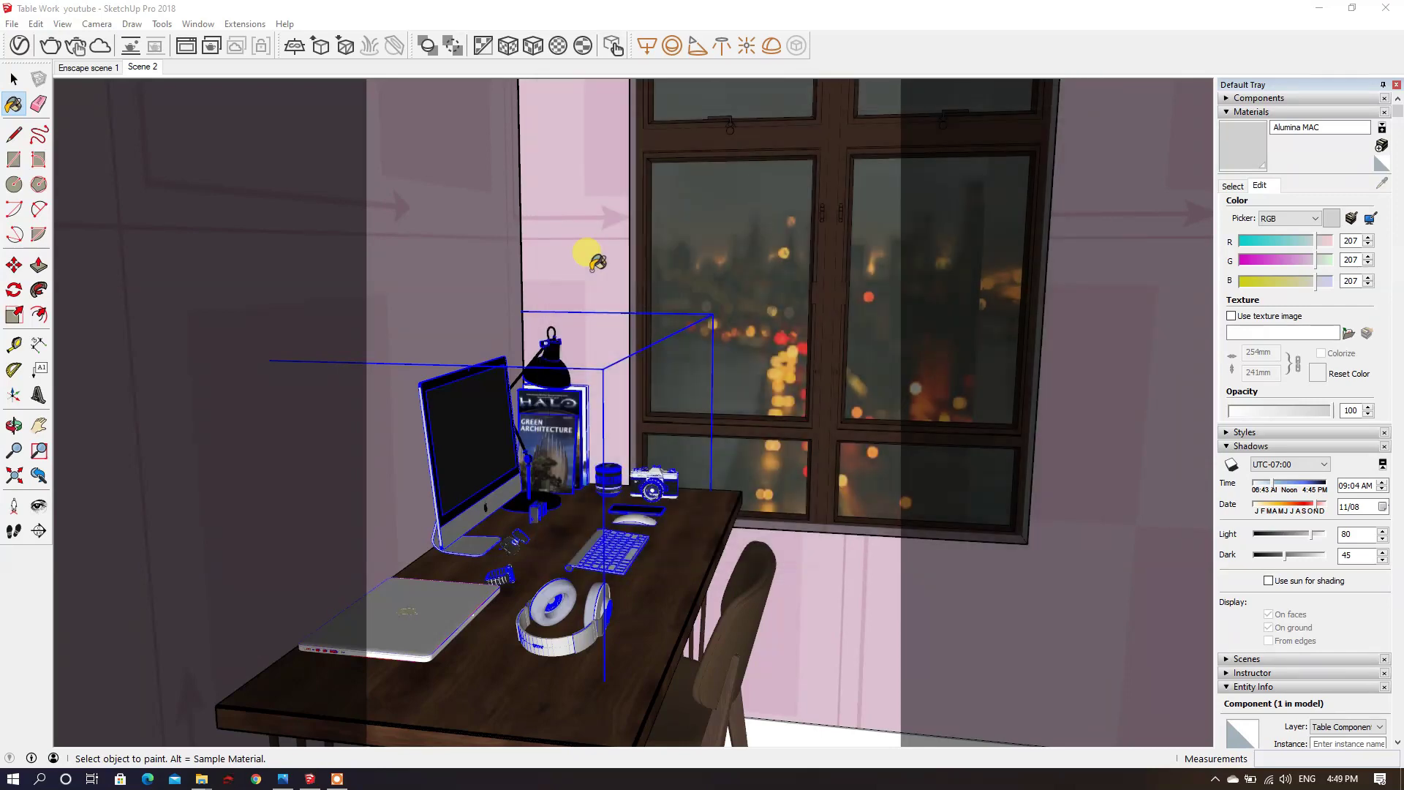
# Step: Open the desk lamp's shade for editing with its inner side in view
pyautogui.press('space')
pyautogui.click(545, 235)
pyautogui.scroll(5, 550, 366)
pyautogui.scroll(2, 549, 377)
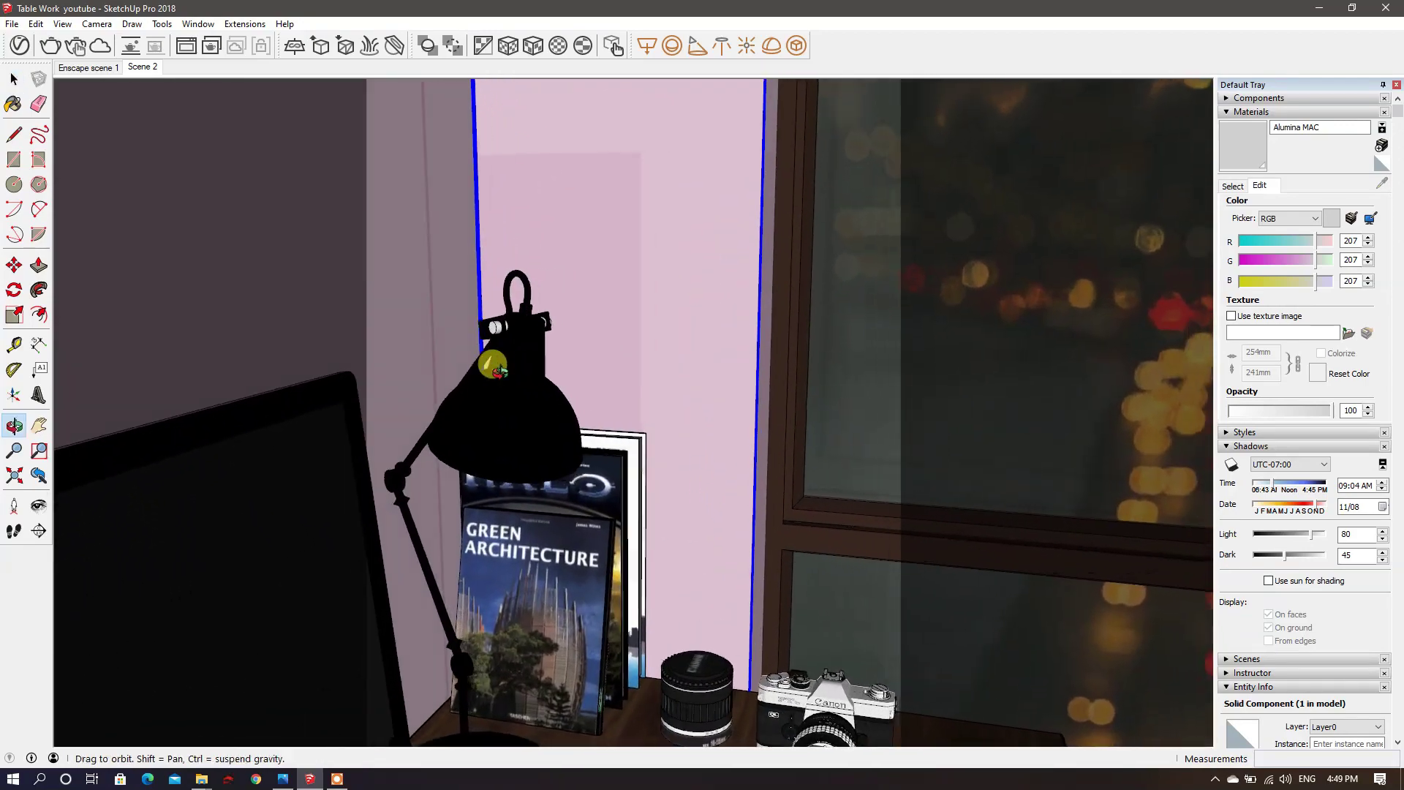
pyautogui.scroll(-3, 545, 388)
pyautogui.scroll(6, 534, 409)
pyautogui.scroll(3, 526, 412)
pyautogui.moveTo(520, 439); pyautogui.dragTo(537, 468, button='middle')
pyautogui.doubleClick(538, 471)
pyautogui.moveTo(542, 485); pyautogui.dragTo(559, 439, button='middle')
# Step: Place a V-Ray sphere light at the bulb socket inside the desk lamp's shade
pyautogui.click(672, 47)
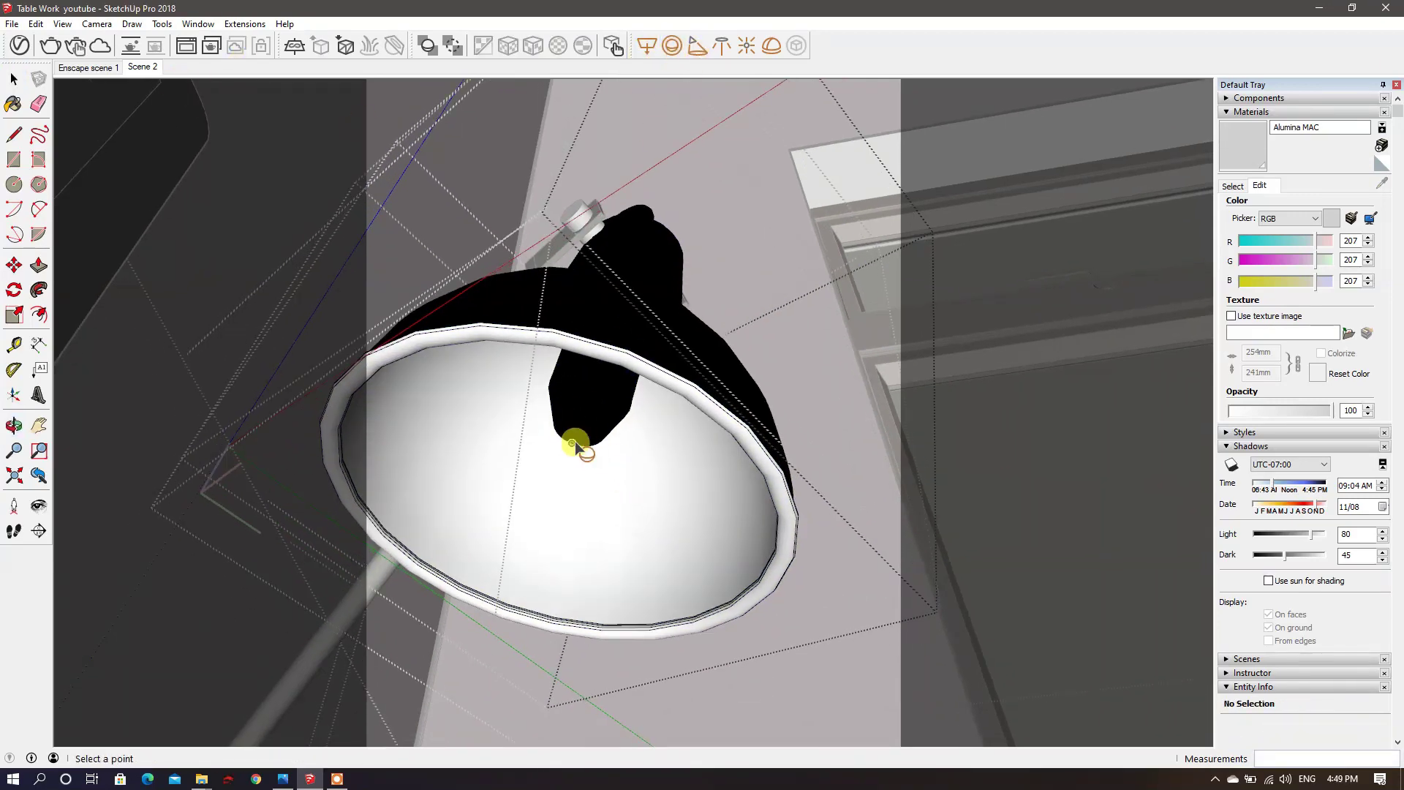
pyautogui.click(603, 441)
pyautogui.moveTo(603, 441); pyautogui.dragTo(596, 539, button='middle')
pyautogui.click(596, 539)
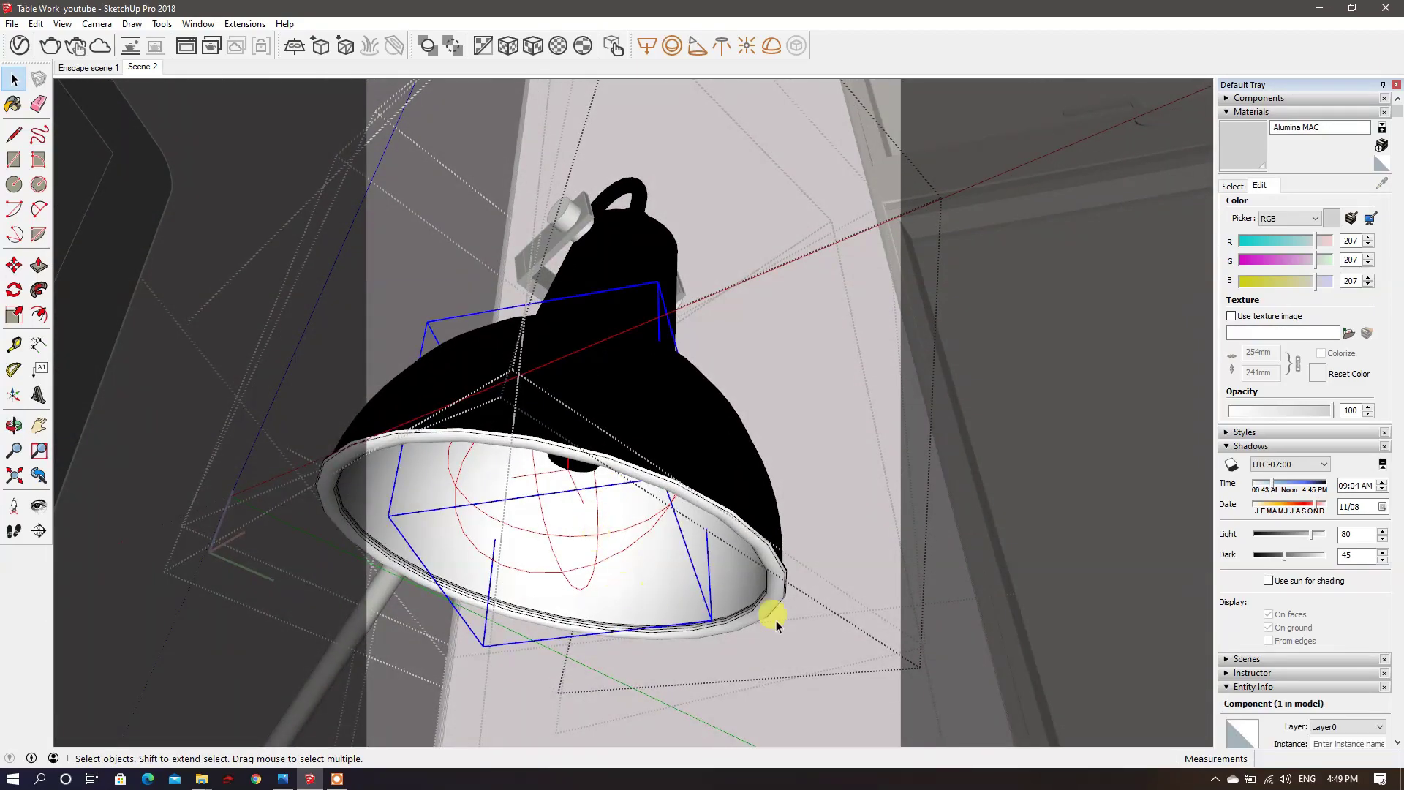
# Step: Move the sphere light into position at the lamp shade and return to the Scene 2 view
pyautogui.press('m')
pyautogui.click(855, 570)
pyautogui.moveTo(496, 502); pyautogui.dragTo(481, 621, button='middle')
pyautogui.press('space')
pyautogui.press('Escape')
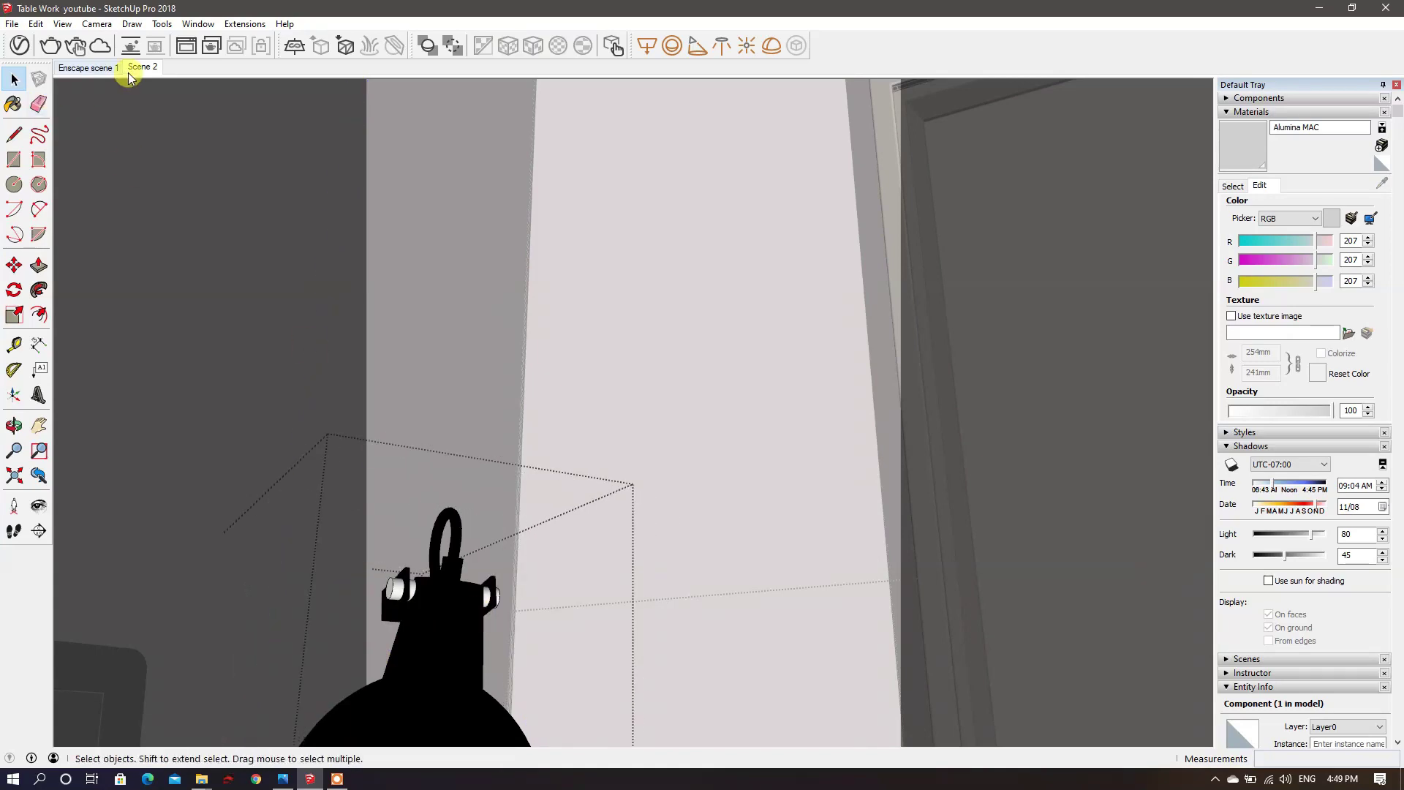
pyautogui.press('Escape')
pyautogui.click(138, 68)
# Step: Set the Sphere Light's color to RGB 255, 204, 173 in the V-Ray light settings
pyautogui.click(20, 46)
pyautogui.click(590, 121)
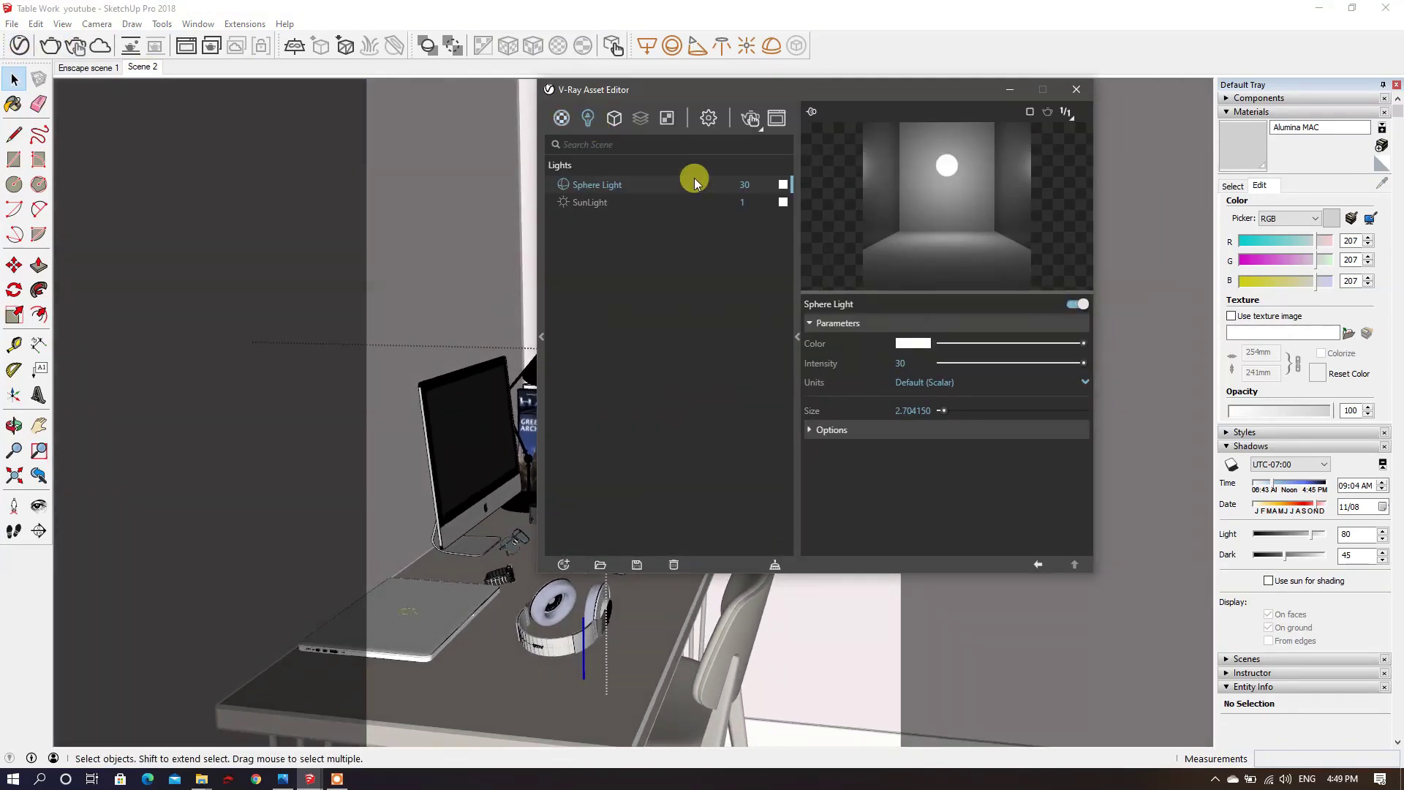
pyautogui.click(781, 188)
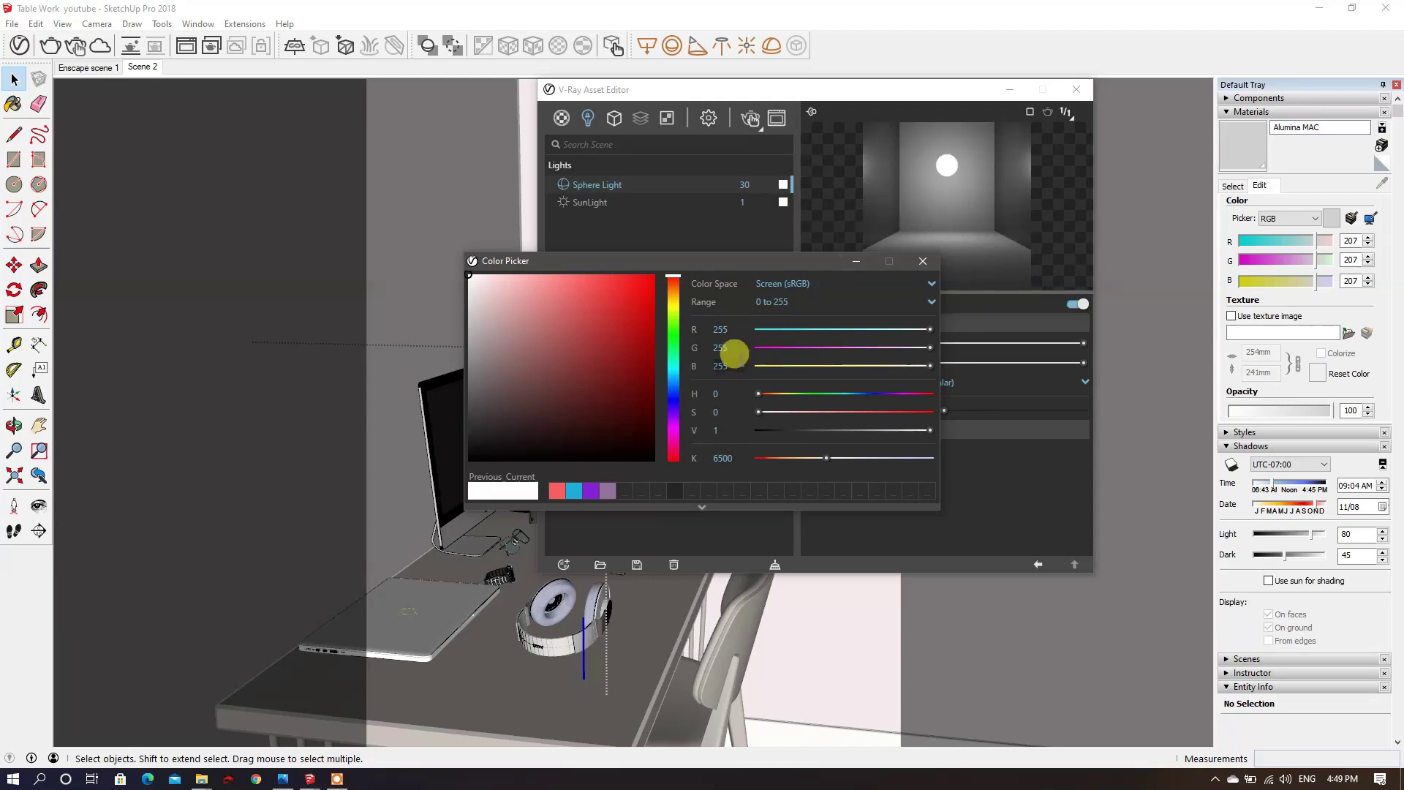
pyautogui.click(717, 348)
pyautogui.write('204')
pyautogui.press('Return')
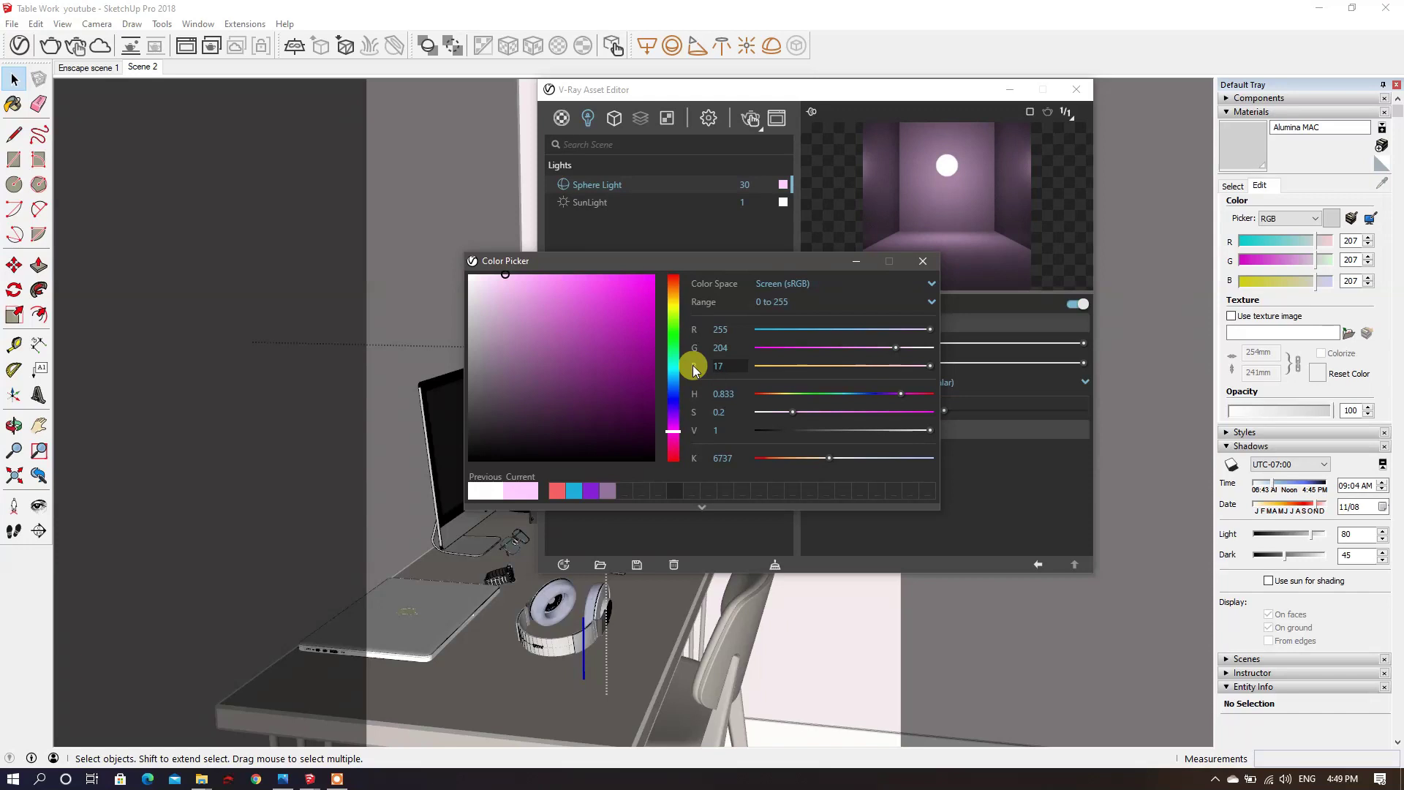
pyautogui.press('Return')
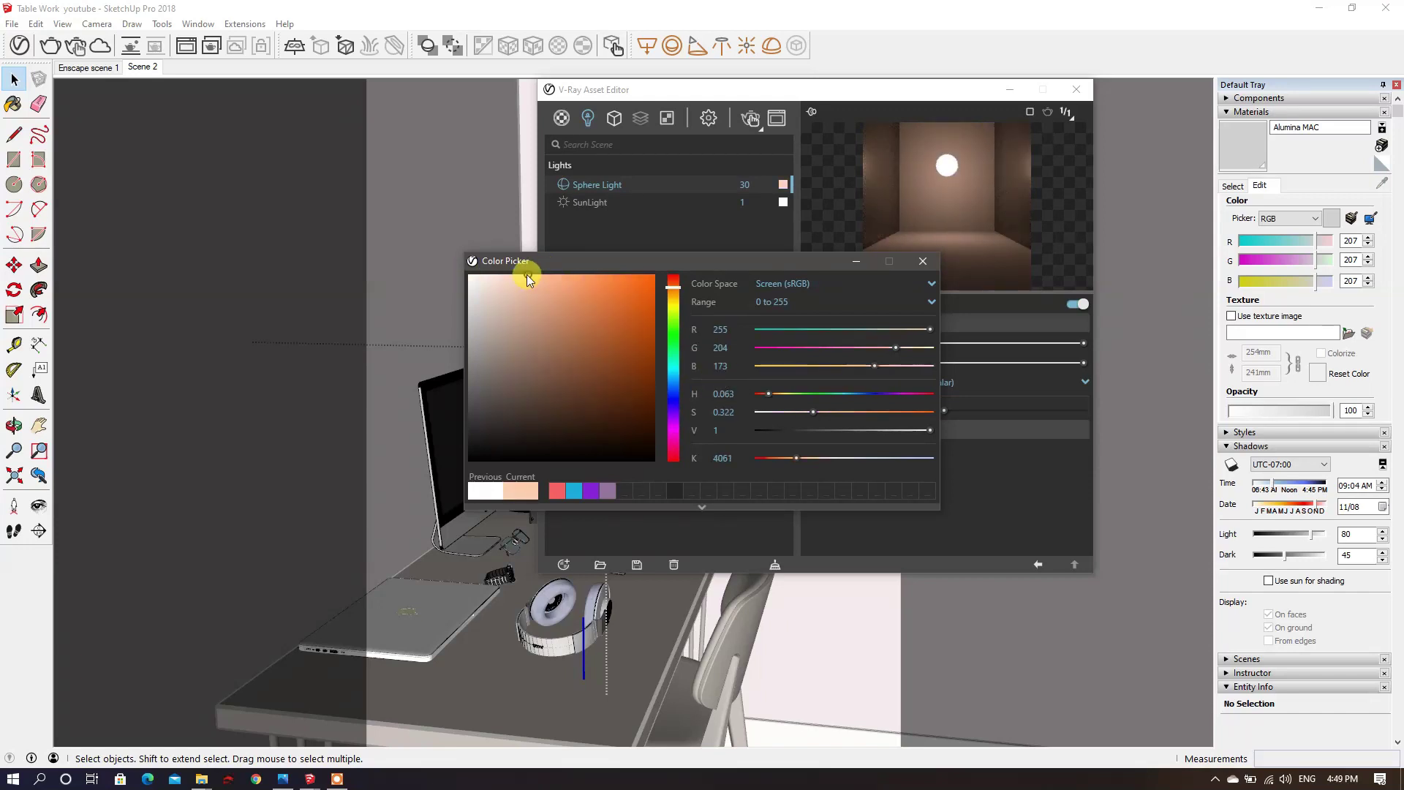
pyautogui.click(921, 265)
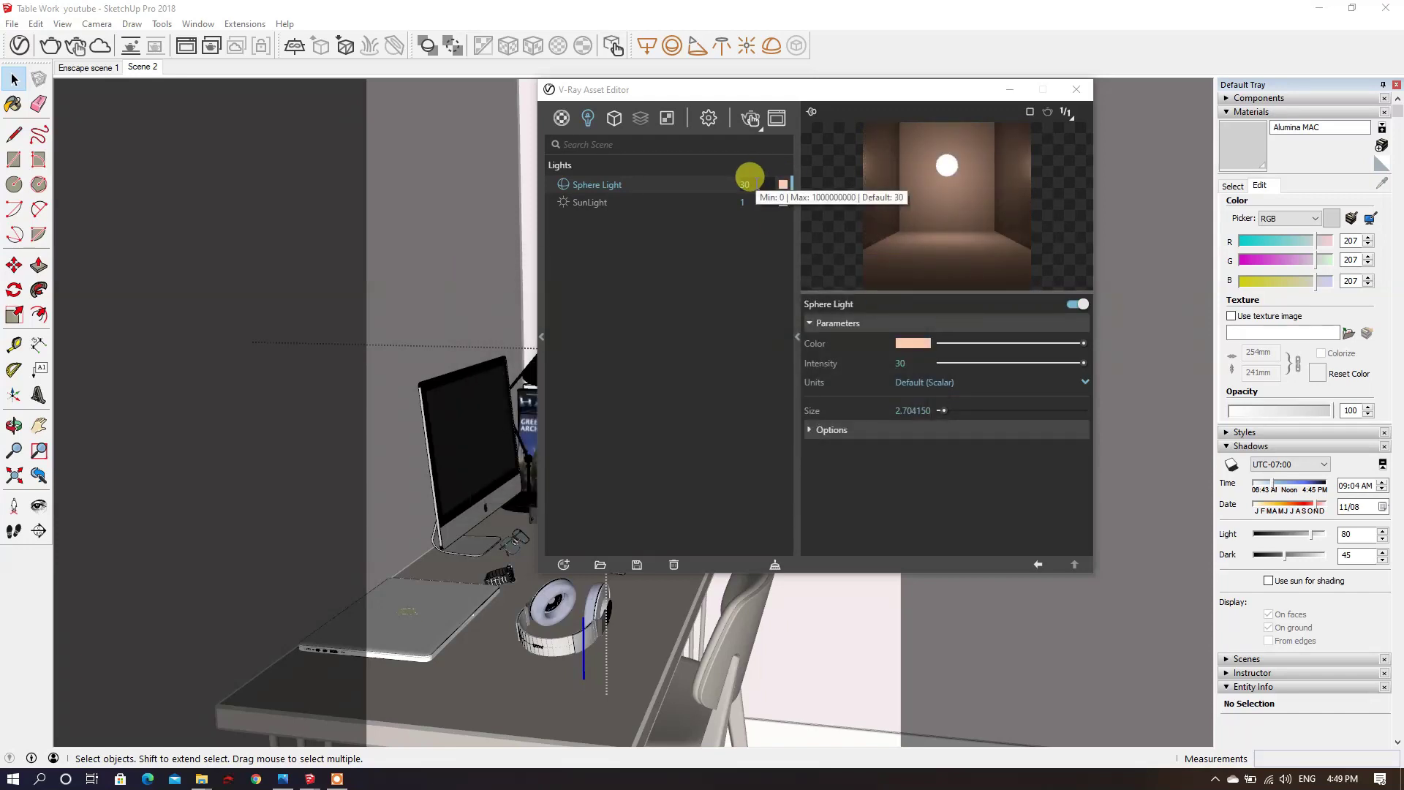
# Step: Set the Sphere Light's intensity to 100000 and its size to 2
pyautogui.doubleClick(745, 184)
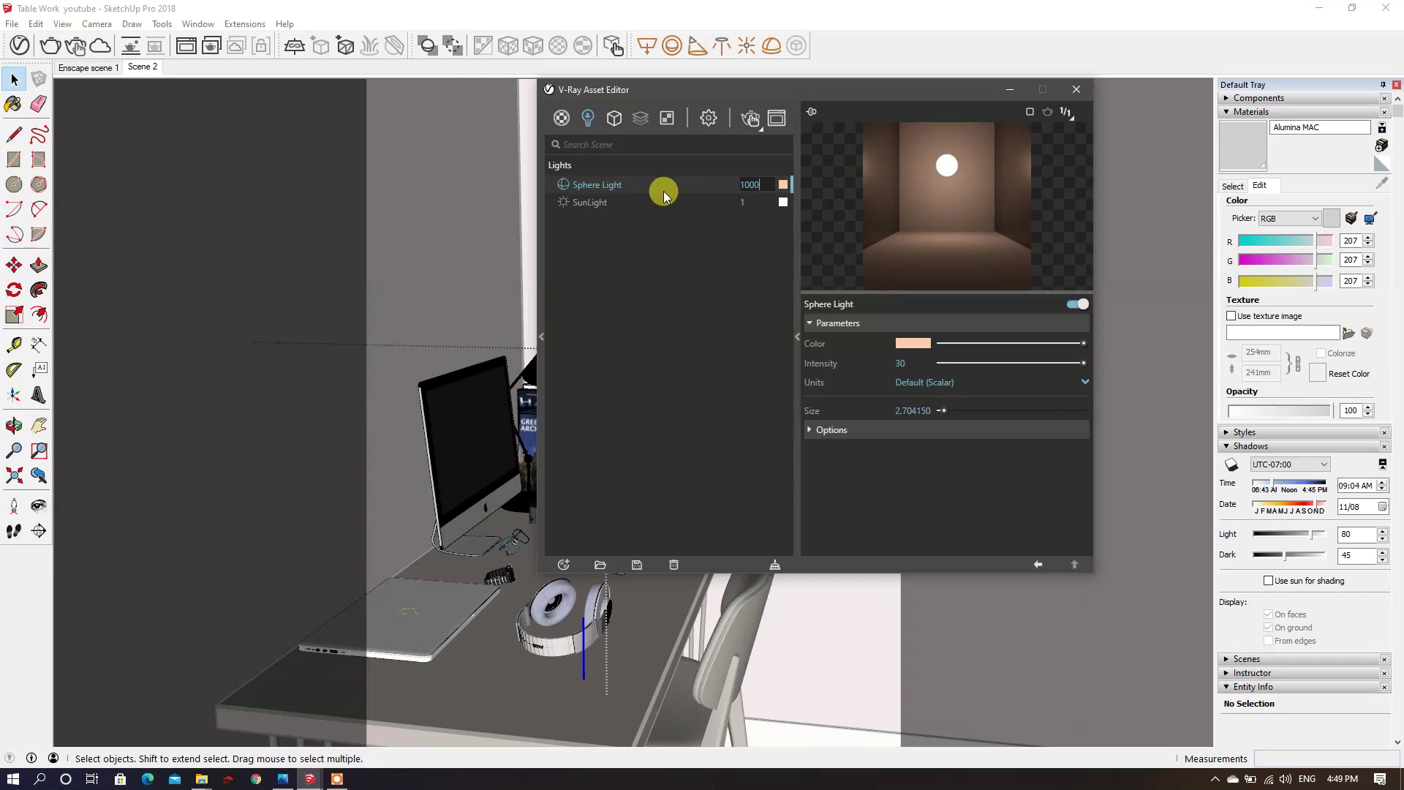
pyautogui.click(783, 206)
pyautogui.click(918, 404)
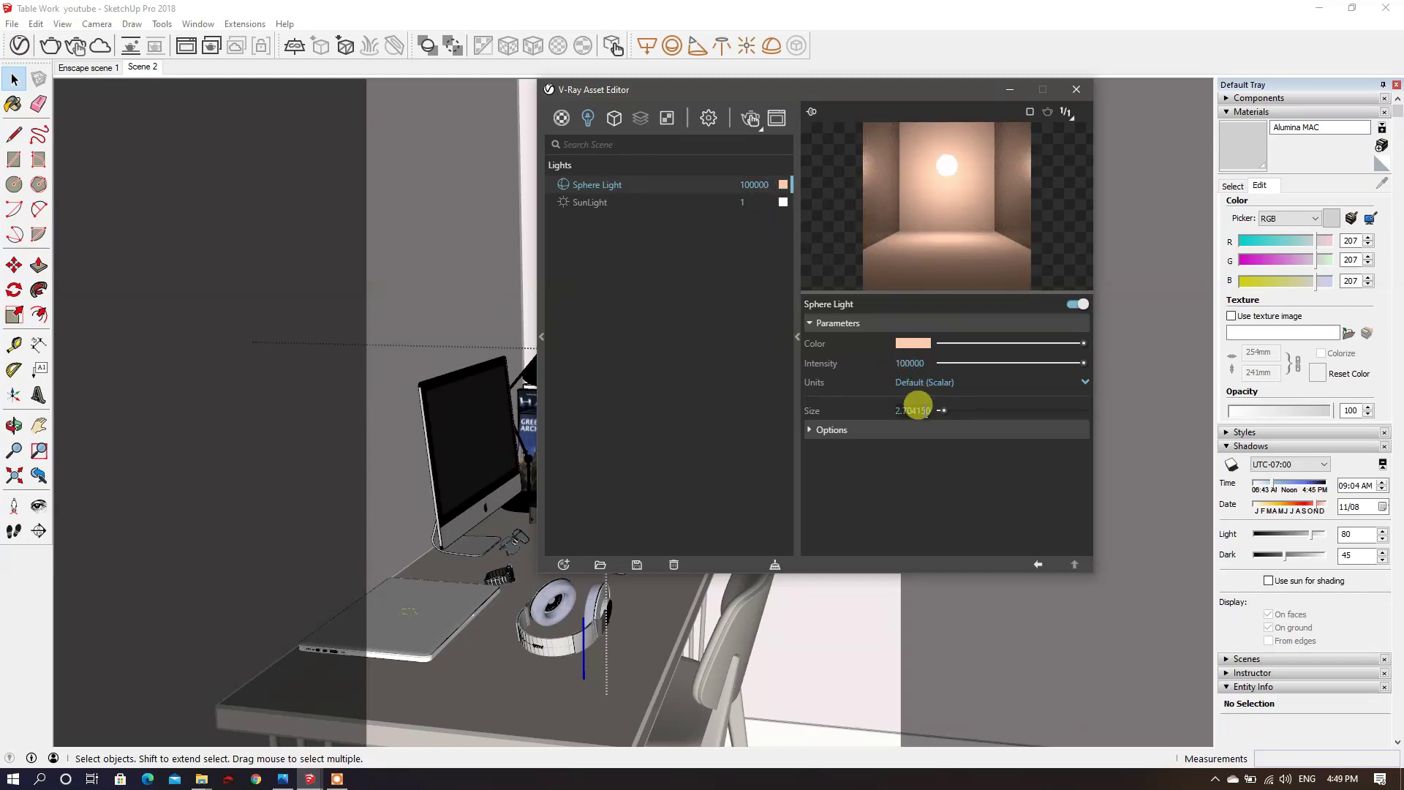
pyautogui.click(849, 429)
pyautogui.doubleClick(920, 407)
pyautogui.write('2')
pyautogui.click(924, 444)
pyautogui.click(891, 431)
pyautogui.click(1075, 89)
# Step: Sample the night-city backdrop's material behind the window glass so it can be edited in V-Ray
pyautogui.moveTo(636, 370)
pyautogui.mouseDown(button='middle')
pyautogui.moveTo(699, 369)
pyautogui.moveTo(696, 257)
pyautogui.moveTo(775, 278)
pyautogui.mouseUp(button='middle')
pyautogui.press('b')
pyautogui.keyDown('alt'); pyautogui.click(866, 301); pyautogui.keyUp('alt')
pyautogui.scroll(2, 861, 317)
pyautogui.scroll(3, 862, 317)
pyautogui.moveTo(861, 317); pyautogui.dragTo(468, 322, button='middle')
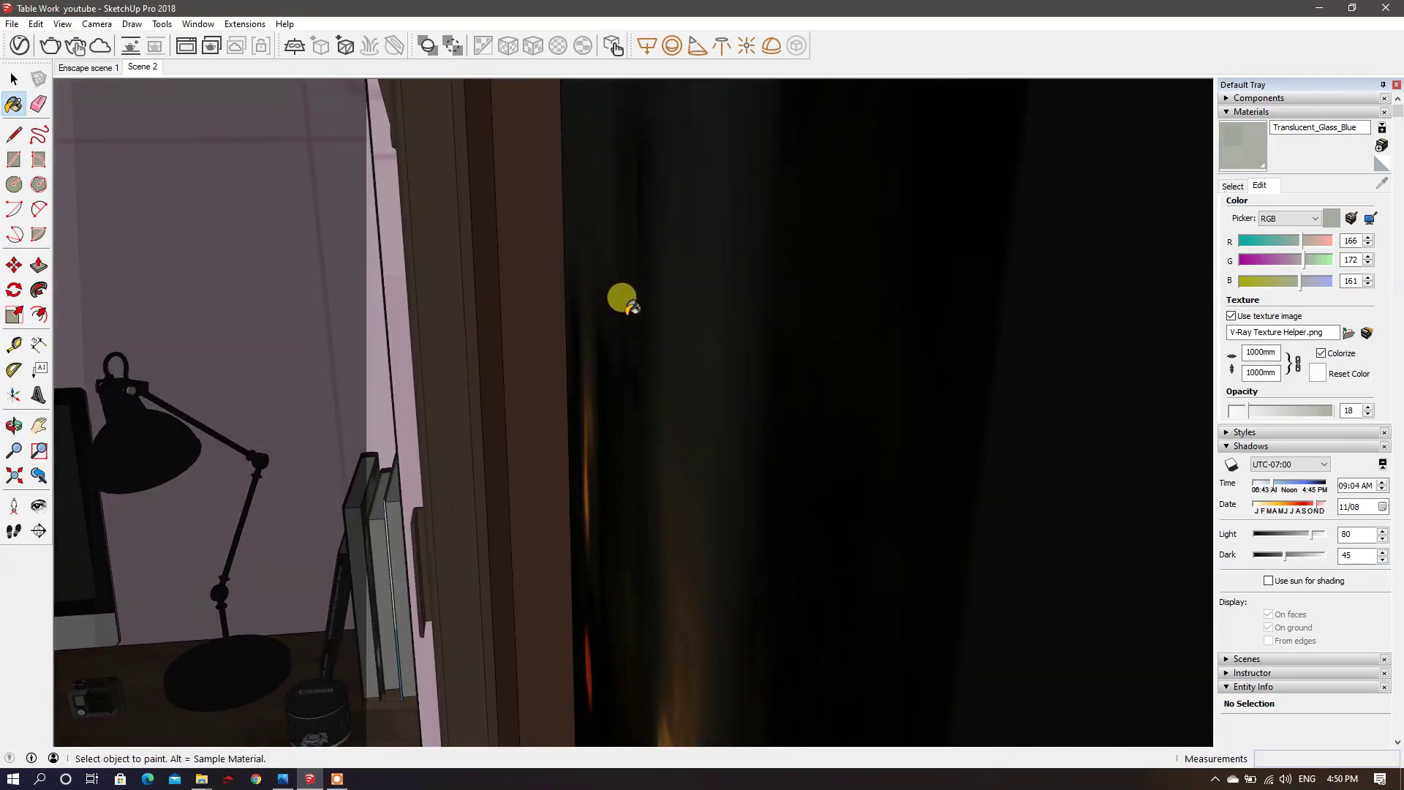
pyautogui.keyDown('alt'); pyautogui.click(618, 299); pyautogui.keyUp('alt')
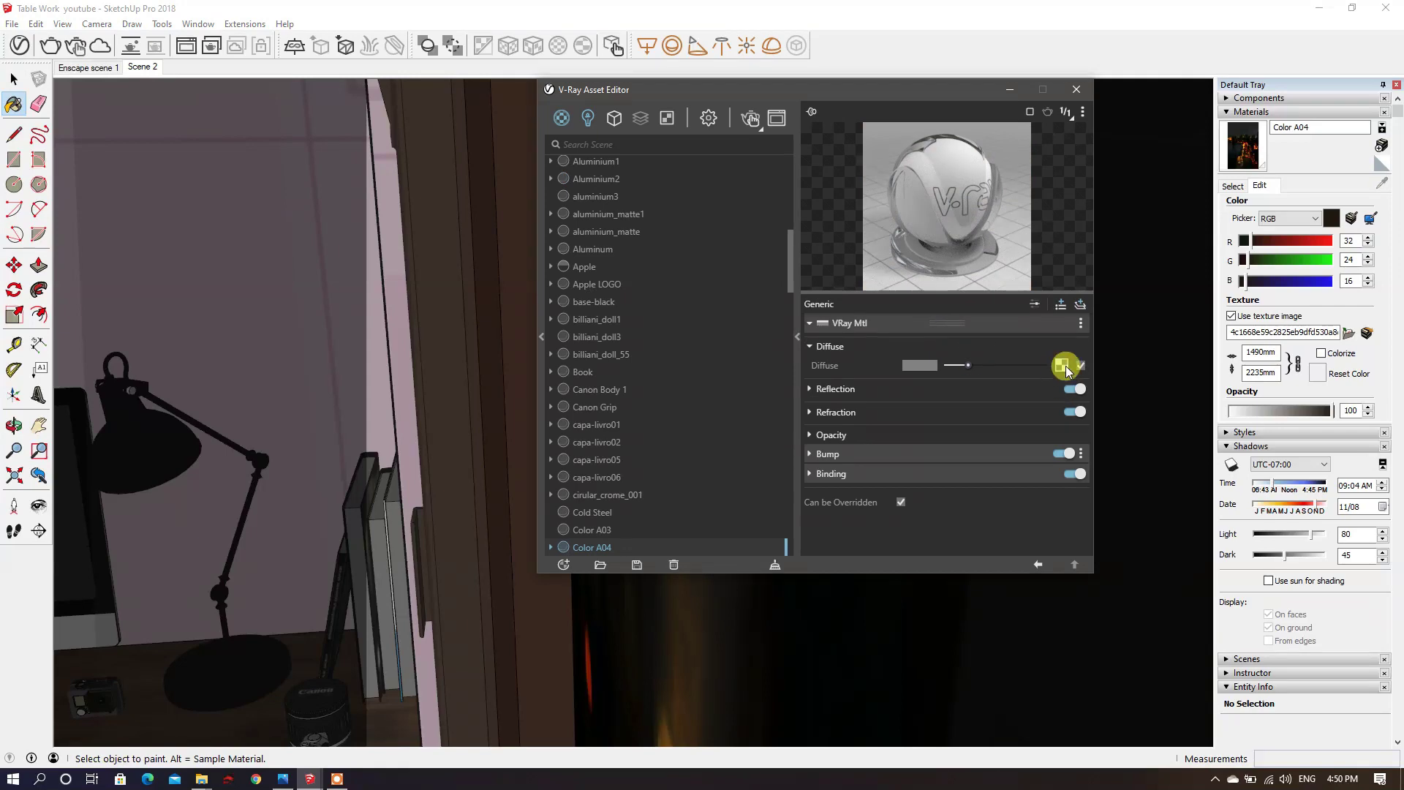
# Step: Relink the Color A04 material's diffuse bitmap to the image file "Wallpaper .jpg"
pyautogui.click(1062, 366)
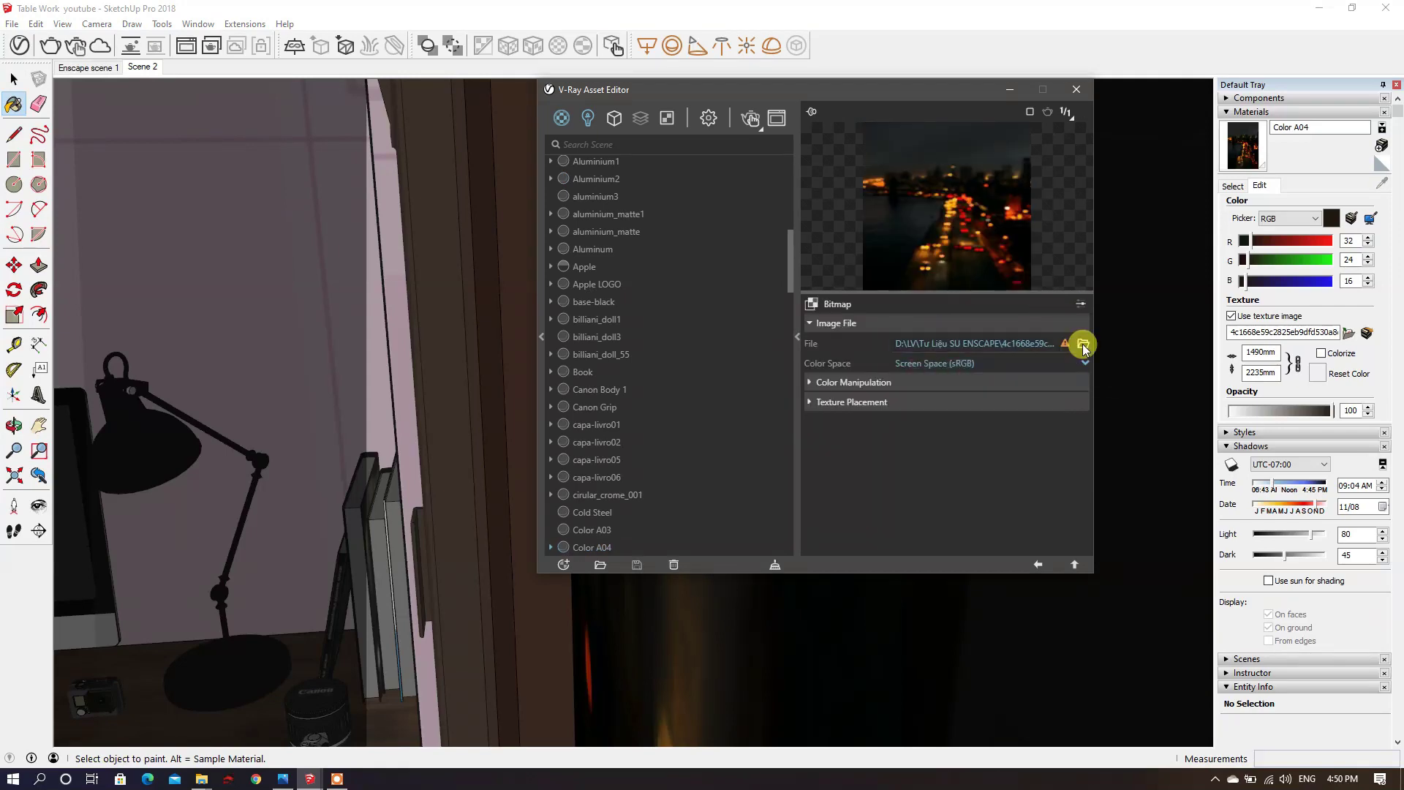
pyautogui.click(1080, 343)
pyautogui.click(1024, 215)
pyautogui.click(1105, 526)
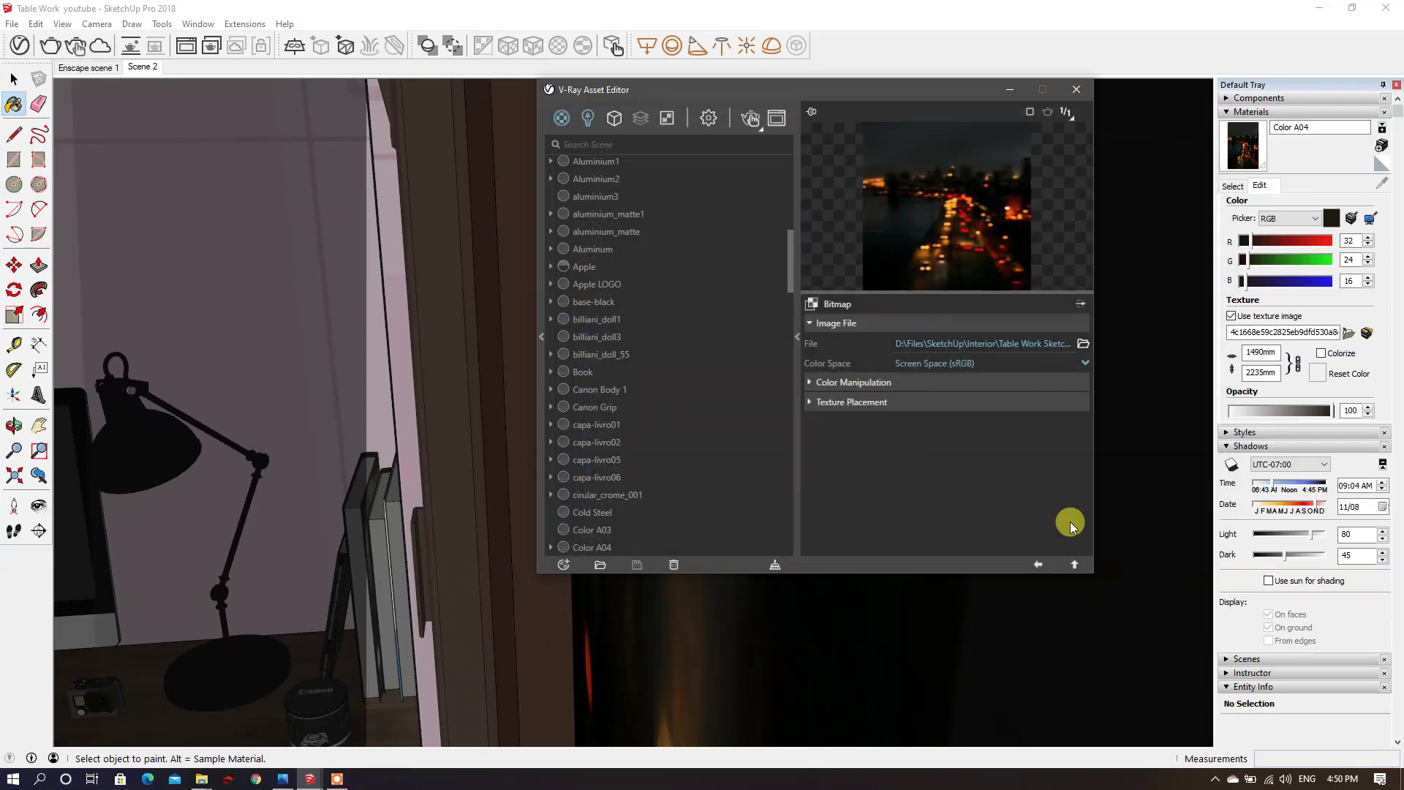
pyautogui.click(1075, 563)
# Step: Add an Emissive layer to the Color A04 material and use the wallpaper bitmap as its color texture
pyautogui.click(1079, 303)
pyautogui.click(1045, 352)
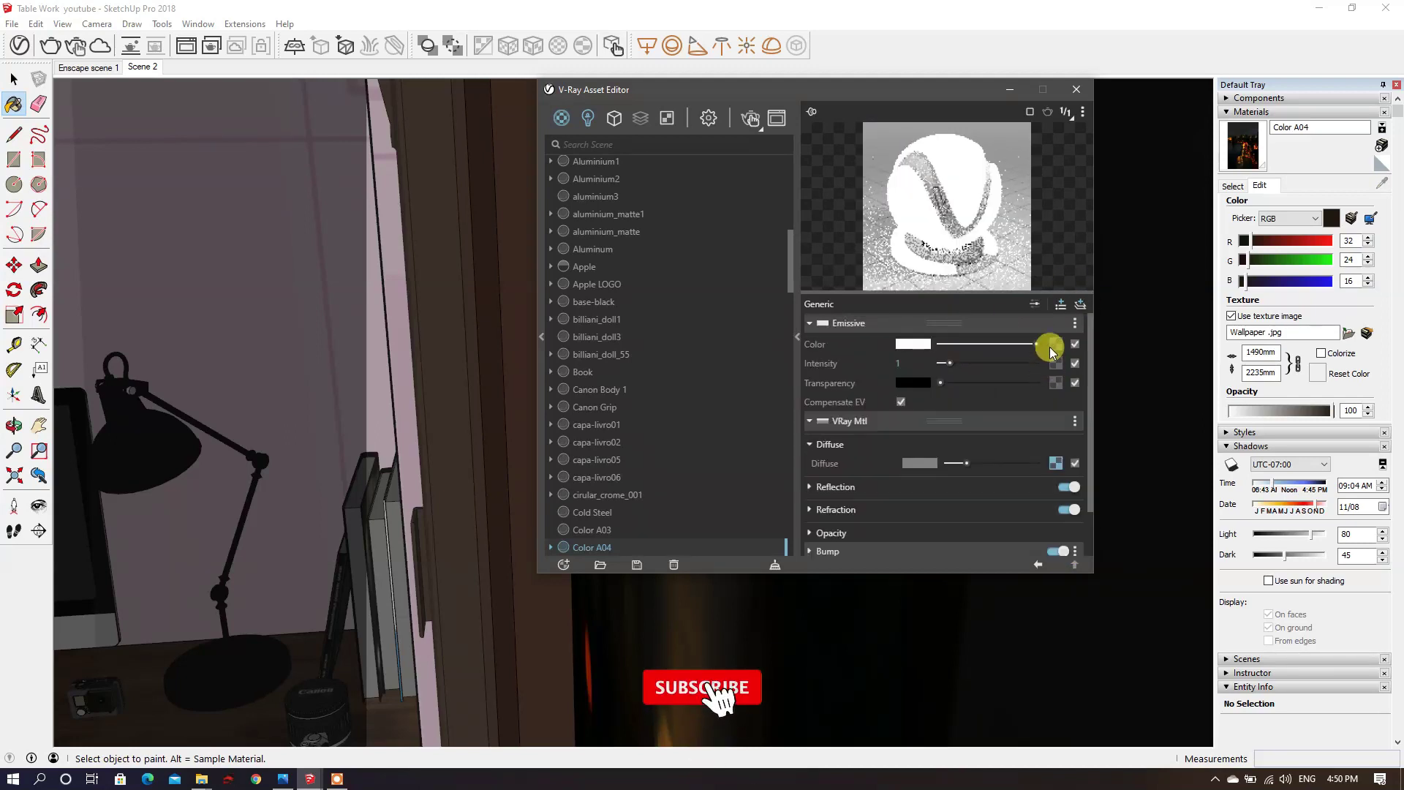
pyautogui.rightClick(1056, 365)
pyautogui.click(1027, 360)
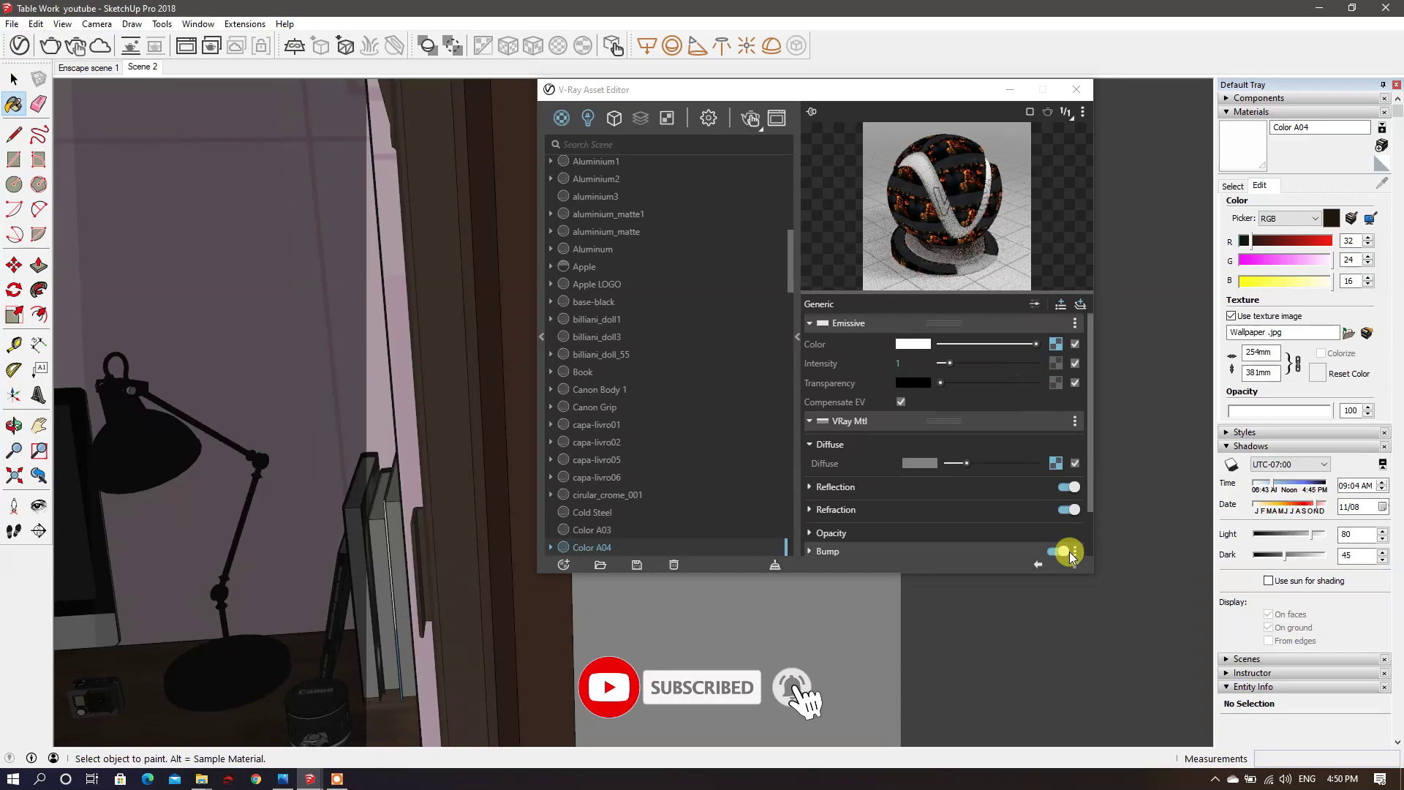
pyautogui.click(1076, 89)
# Step: Select the backdrop face inside its group and fit the city image to it with Tri-Planar Projection (Fit)
pyautogui.moveTo(950, 183)
pyautogui.mouseDown(button='middle')
pyautogui.moveTo(695, 332)
pyautogui.moveTo(900, 316)
pyautogui.moveTo(421, 423)
pyautogui.moveTo(244, 363)
pyautogui.moveTo(805, 429)
pyautogui.moveTo(508, 454)
pyautogui.moveTo(574, 462)
pyautogui.mouseUp(button='middle')
pyautogui.doubleClick(675, 426)
pyautogui.doubleClick(718, 425)
pyautogui.click(718, 425)
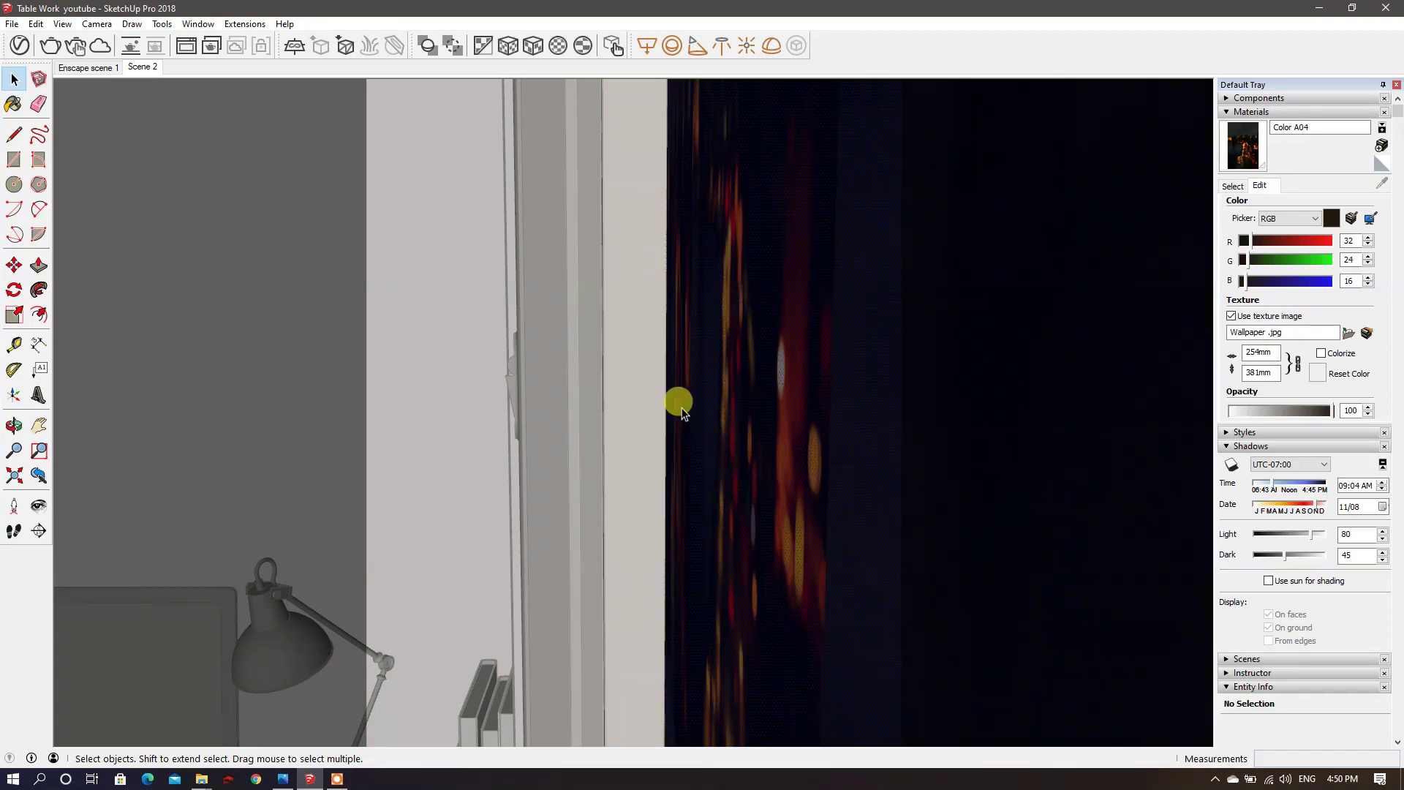
pyautogui.moveTo(680, 407); pyautogui.dragTo(954, 440, button='middle')
pyautogui.scroll(-5, 878, 439)
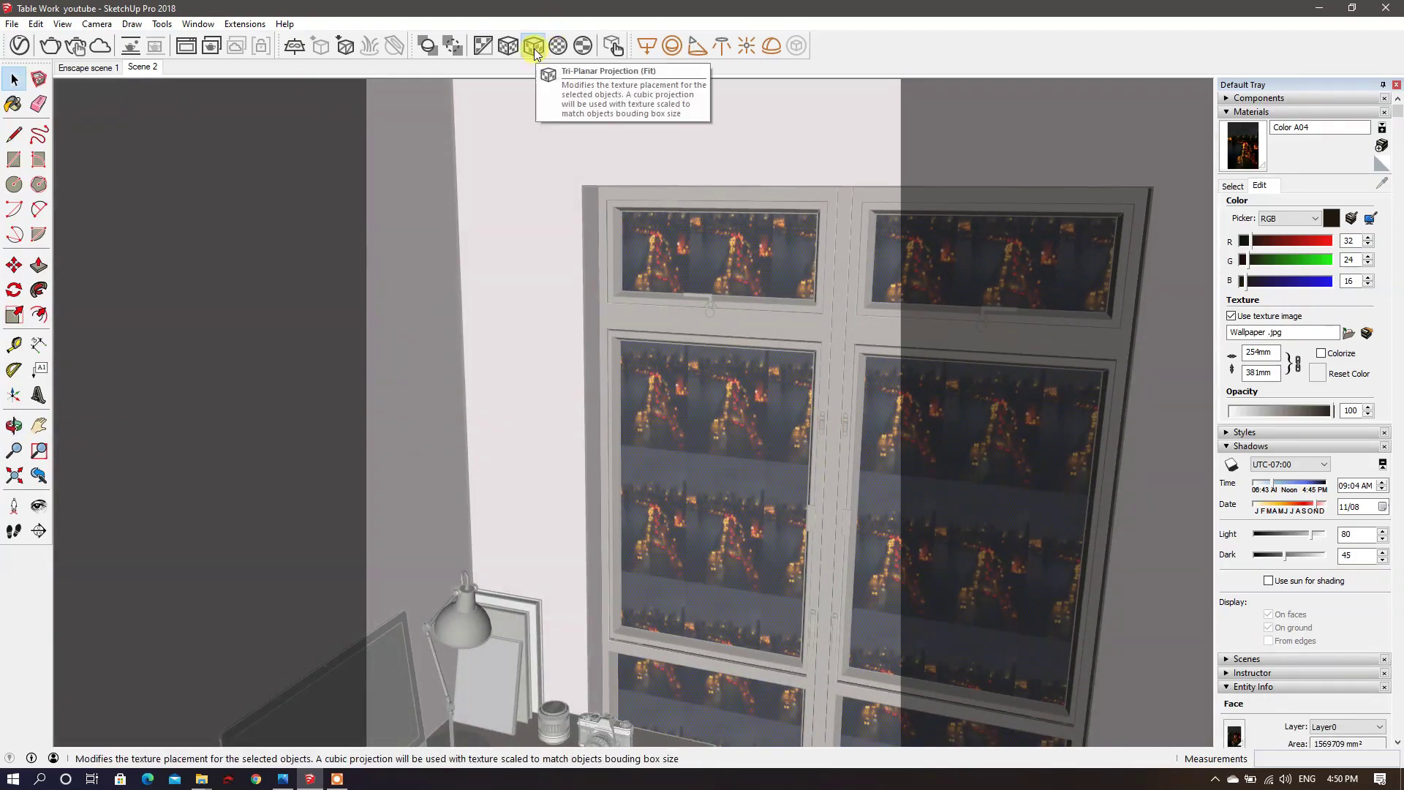
pyautogui.click(553, 45)
pyautogui.moveTo(954, 438); pyautogui.dragTo(976, 432, button='middle')
pyautogui.press('Escape')
pyautogui.press('Escape')
pyautogui.scroll(-4, 884, 485)
pyautogui.moveTo(884, 484); pyautogui.dragTo(768, 297, button='middle')
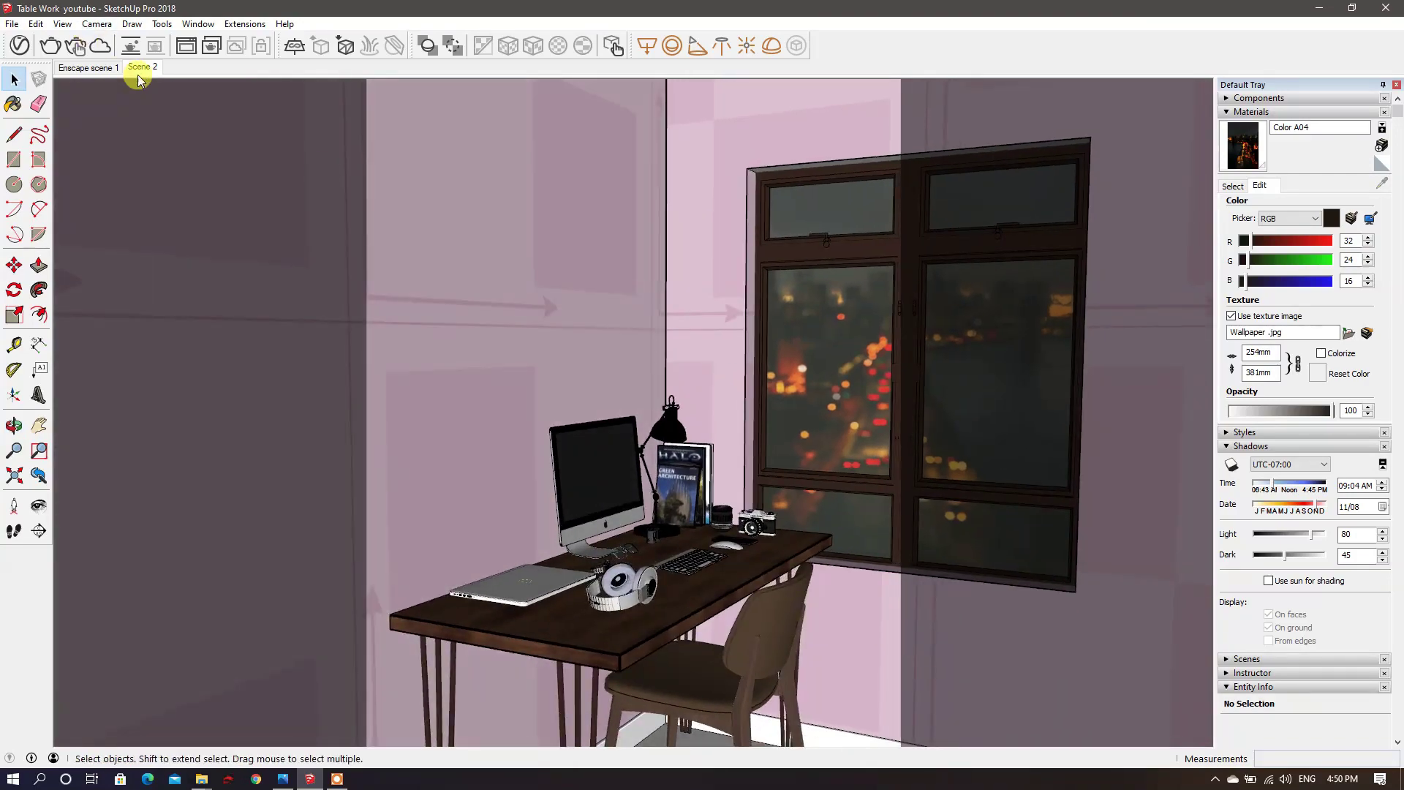
# Step: Return to the Scene 2 view and start a V-Ray interactive render, keeping the frame buffer and render settings visible together
pyautogui.click(141, 68)
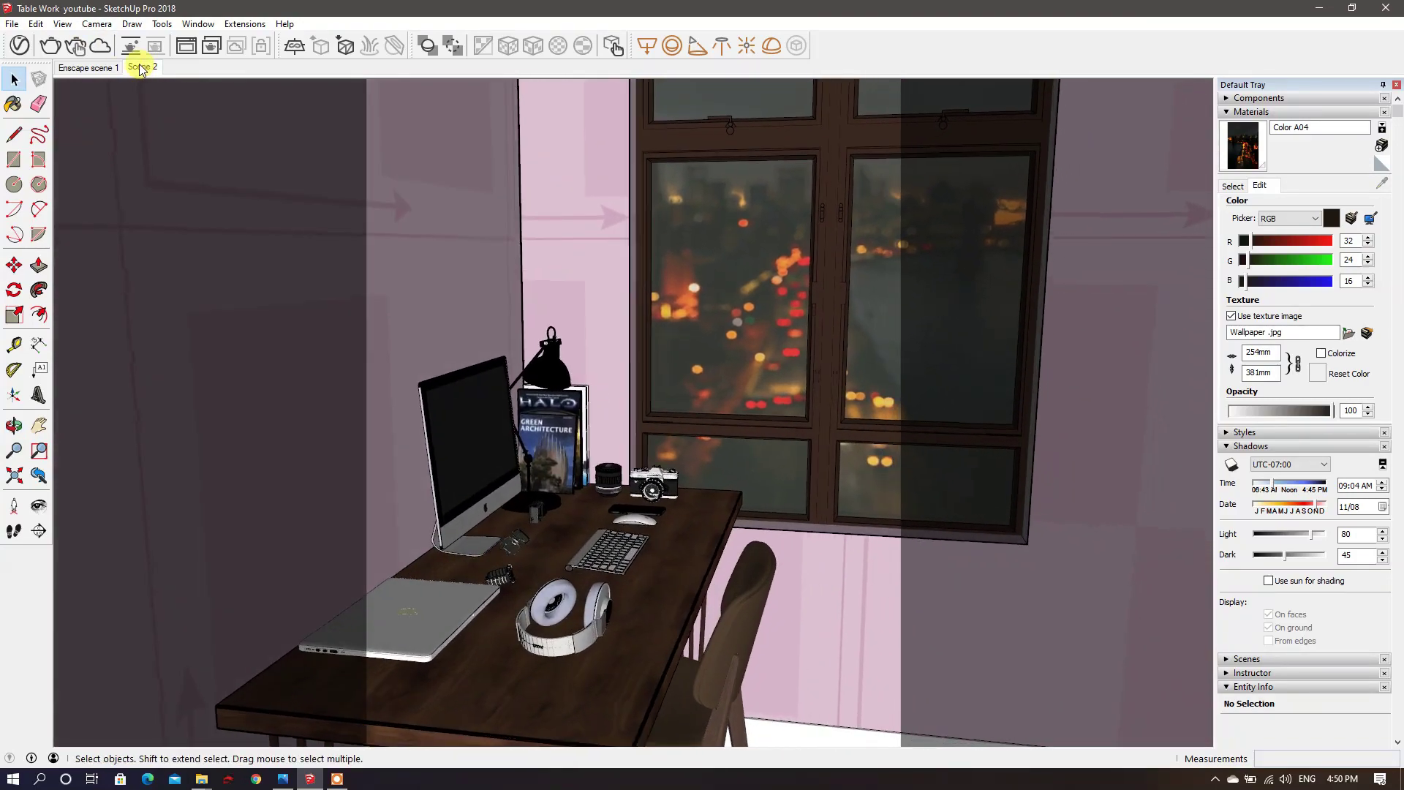
pyautogui.click(62, 48)
pyautogui.click(711, 119)
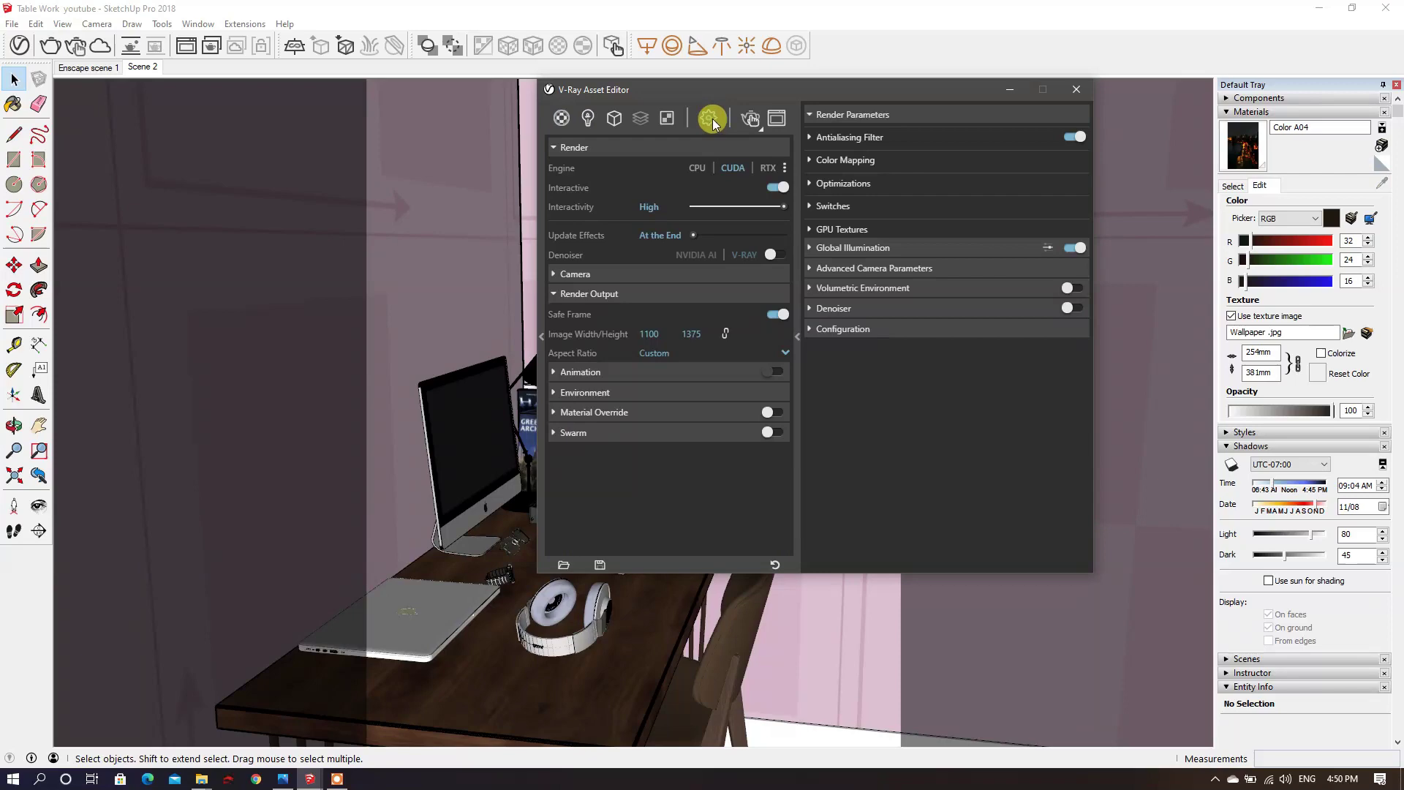
pyautogui.click(773, 122)
pyautogui.click(480, 144)
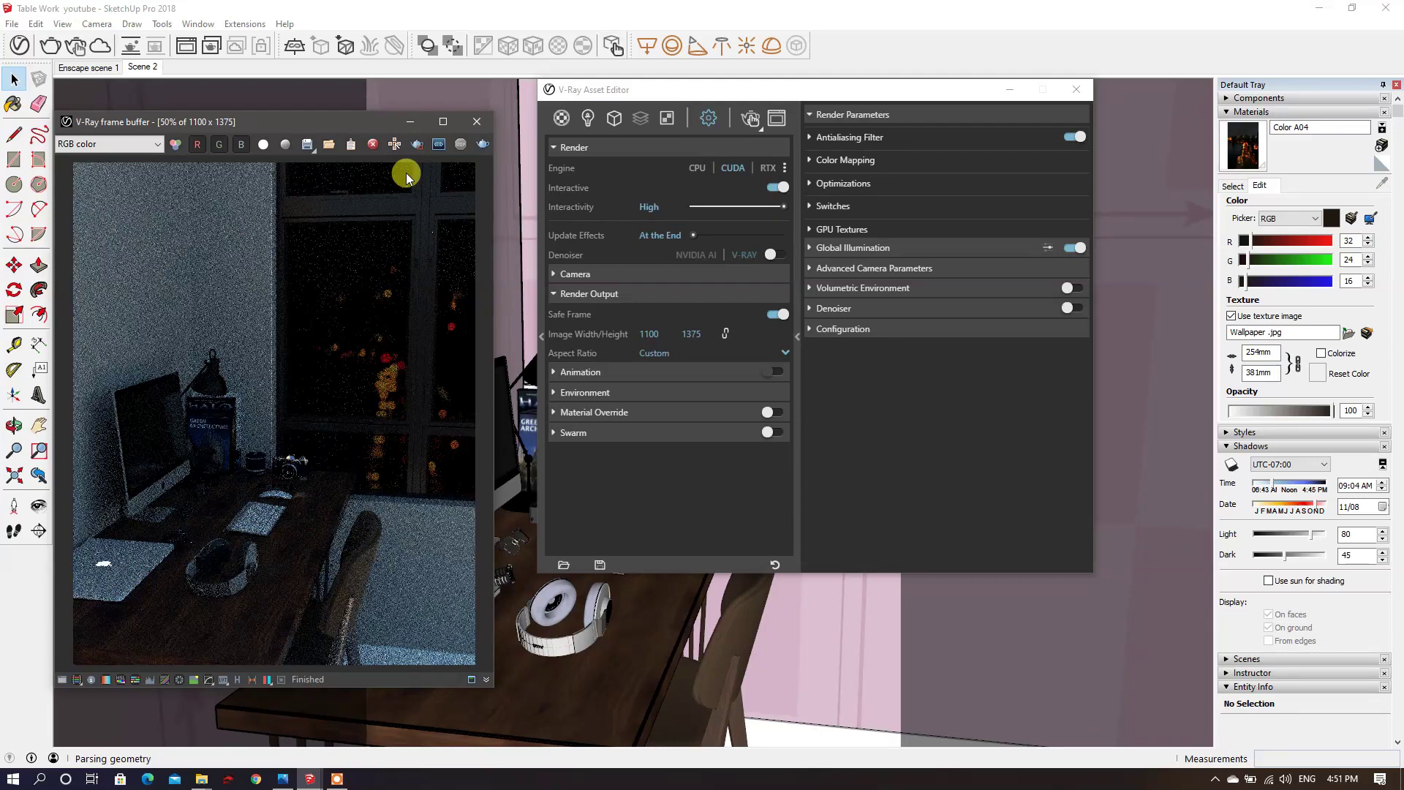
pyautogui.click(839, 99)
pyautogui.moveTo(838, 99); pyautogui.dragTo(922, 140)
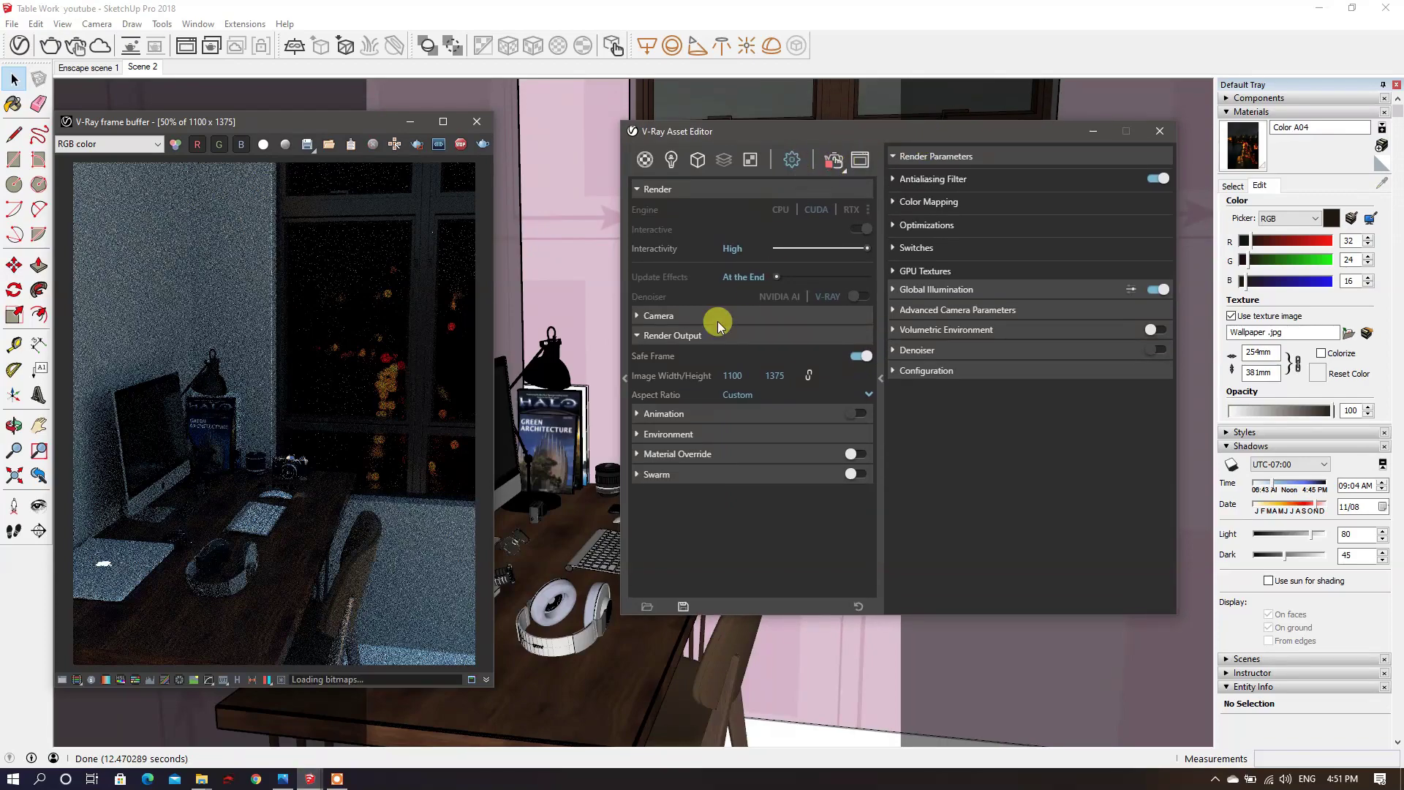
# Step: Set the V-Ray camera's film sensitivity to ISO 50, aperture to 12.31 and shutter speed to 235
pyautogui.click(697, 315)
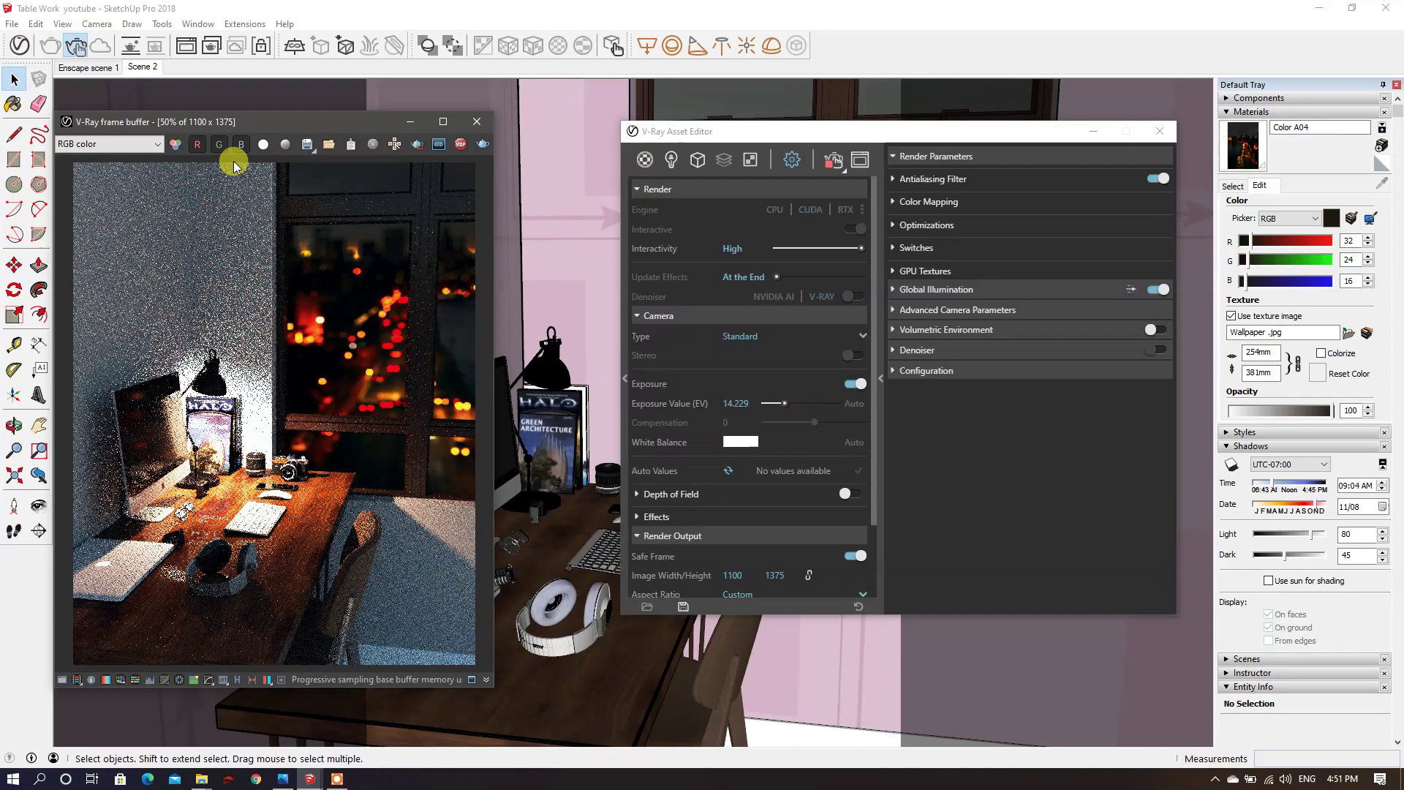
pyautogui.moveTo(276, 121); pyautogui.dragTo(363, 76)
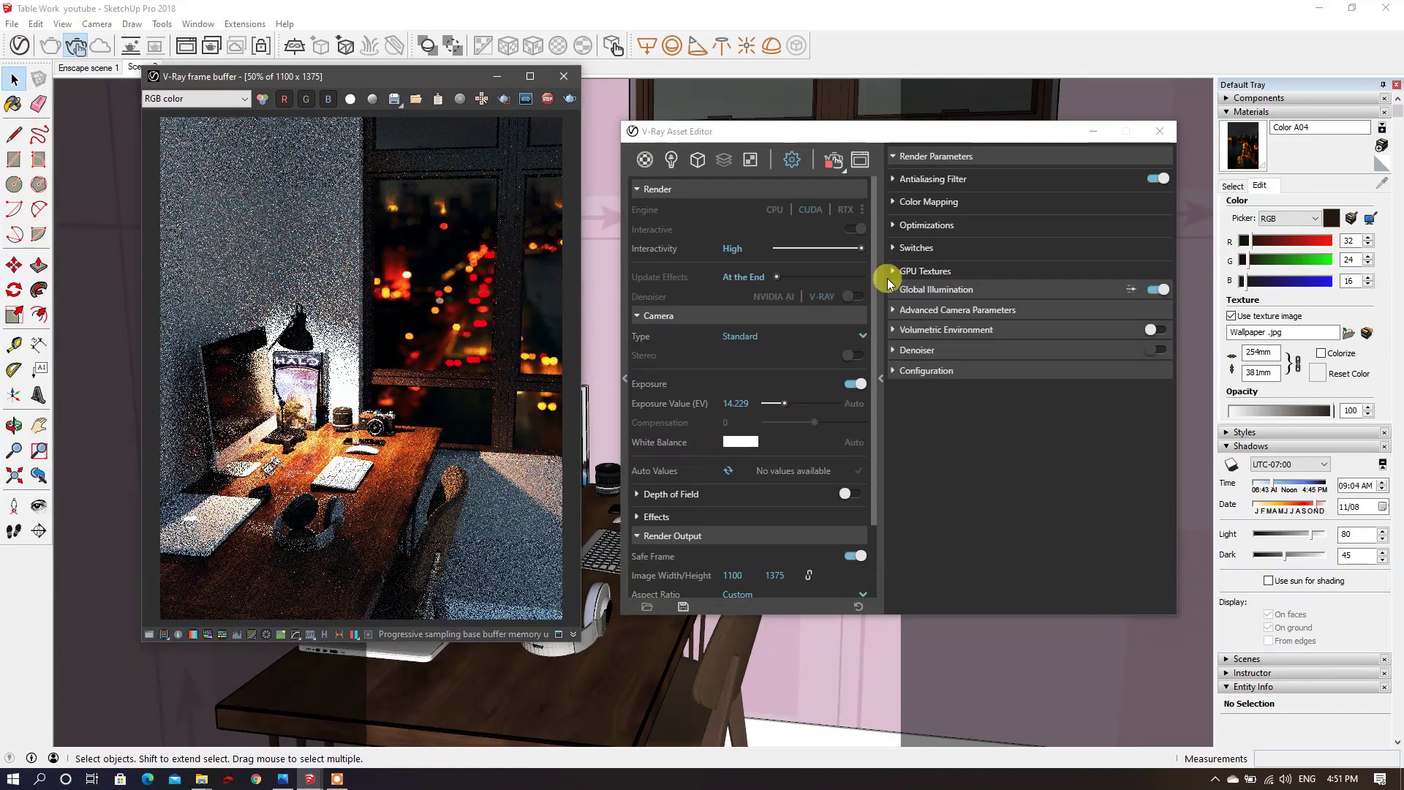
pyautogui.click(933, 309)
pyautogui.doubleClick(986, 330)
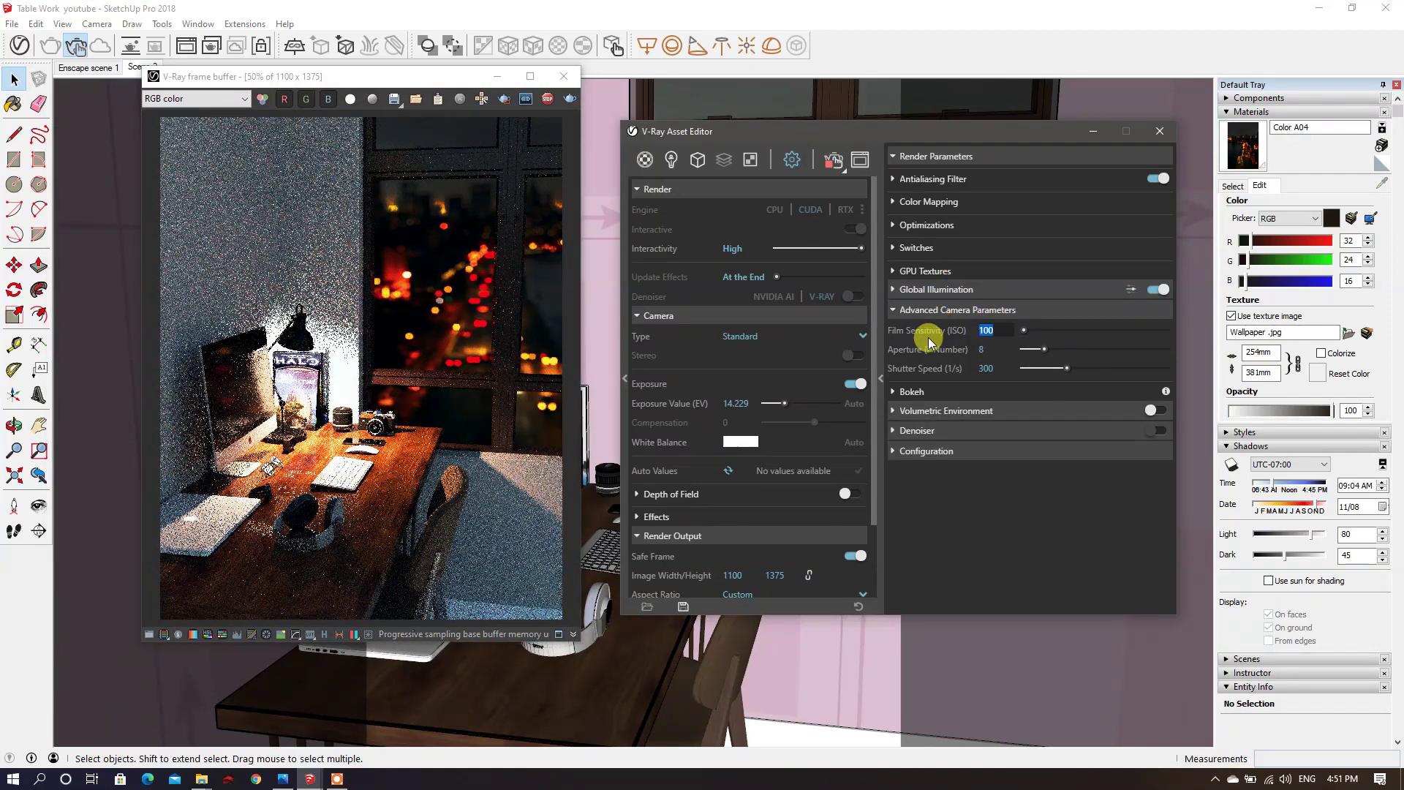
pyautogui.write('50')
pyautogui.press('Return')
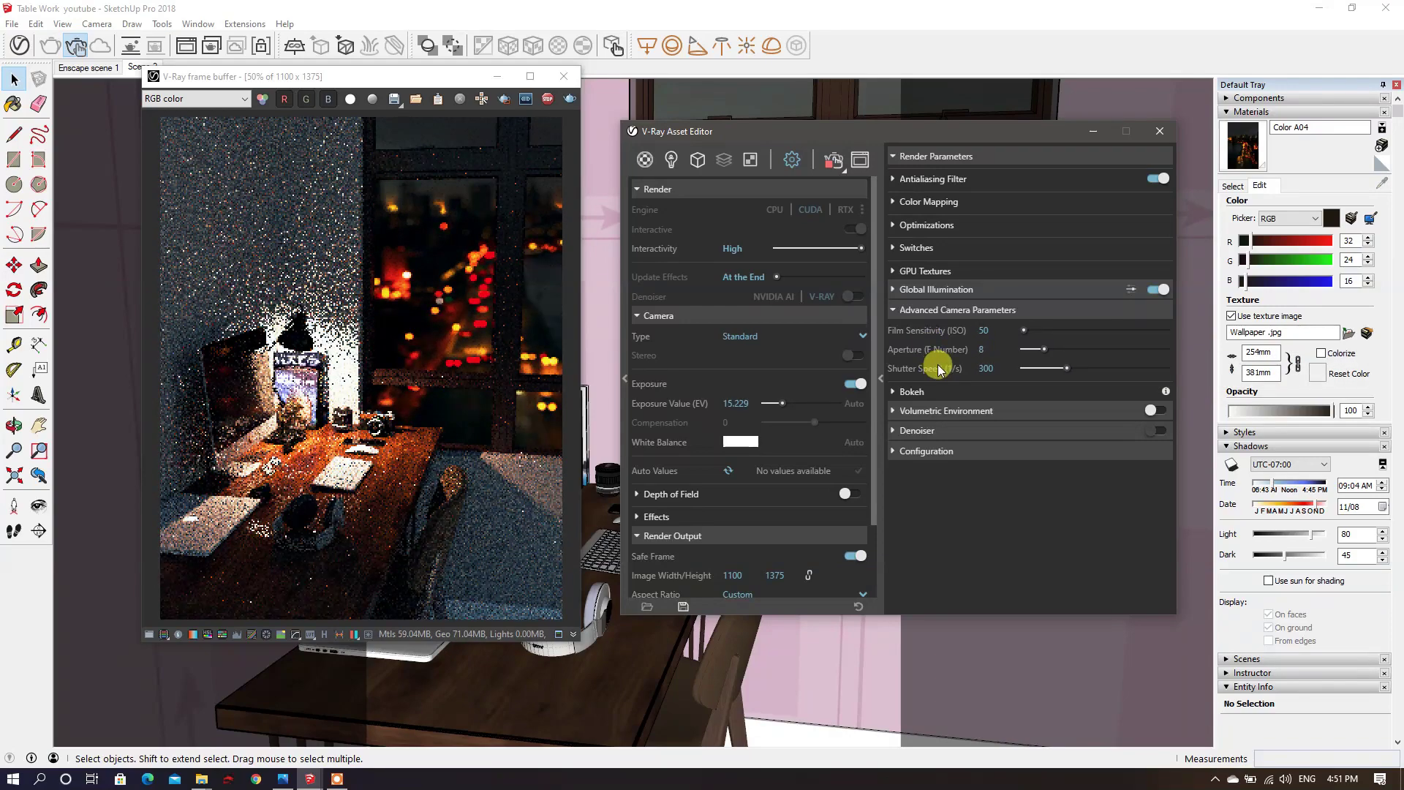
pyautogui.doubleClick(983, 349)
pyautogui.write('12.31')
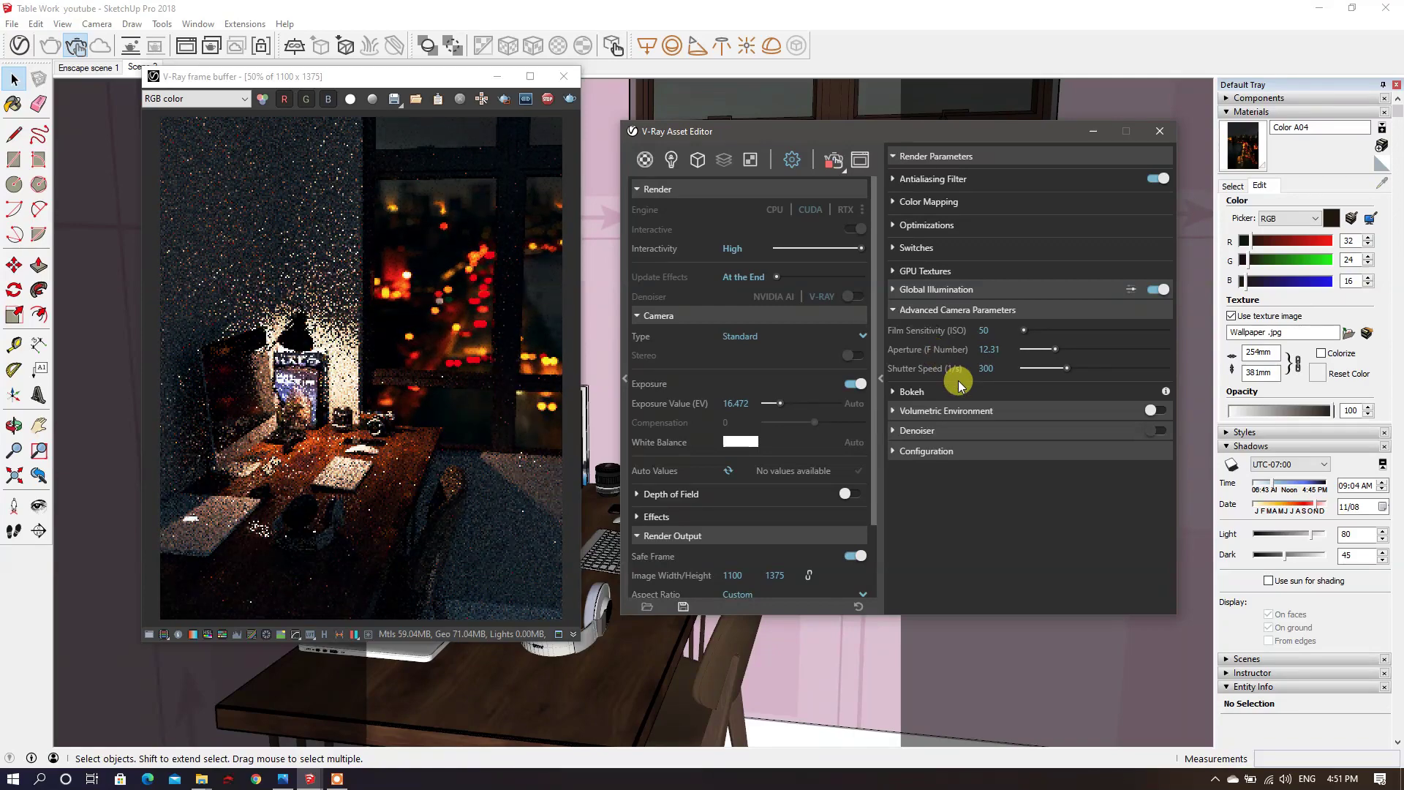
pyautogui.write('235')
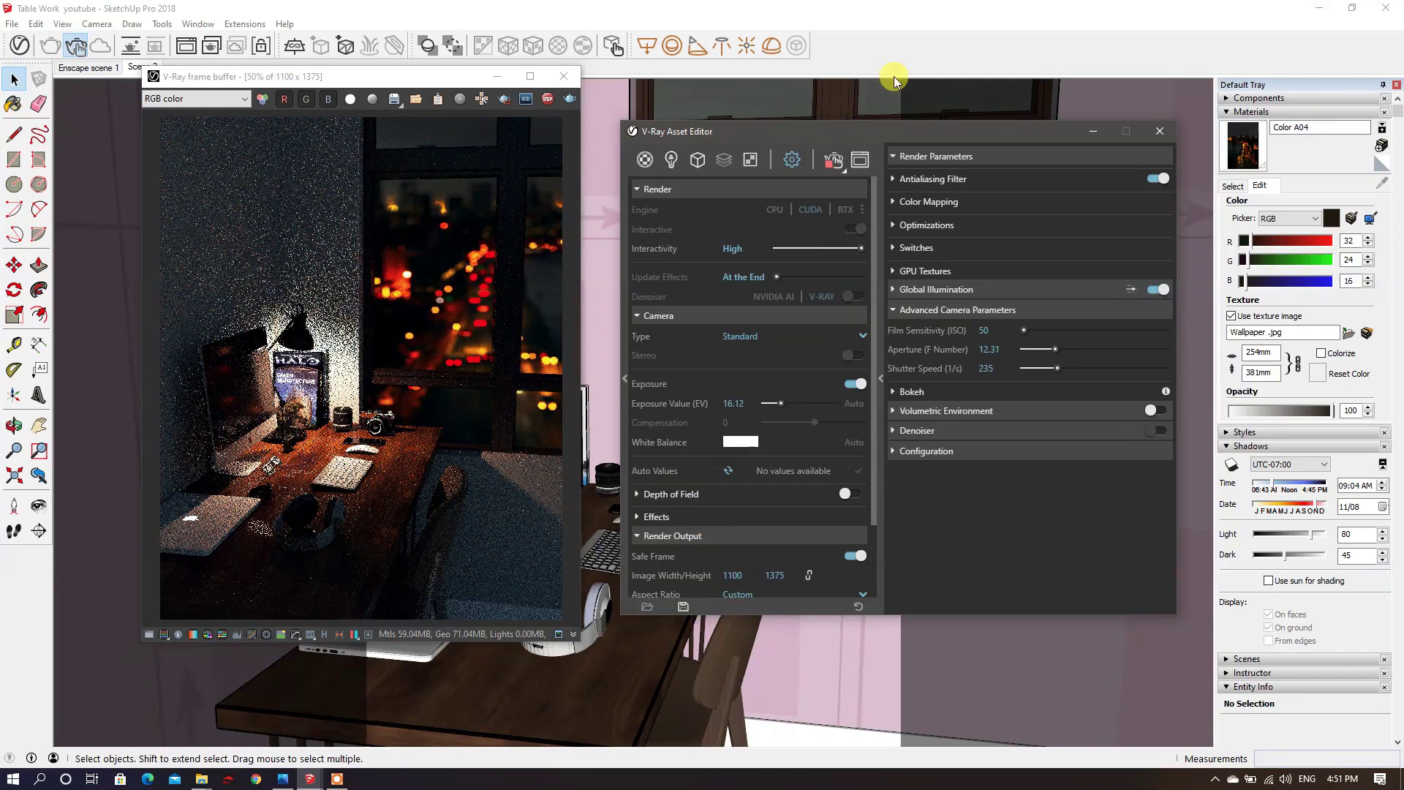
# Step: Try an Emissive intensity of 0.8 on the city backdrop's material, settle on 0.5, and stop the interactive render
pyautogui.click(1254, 111)
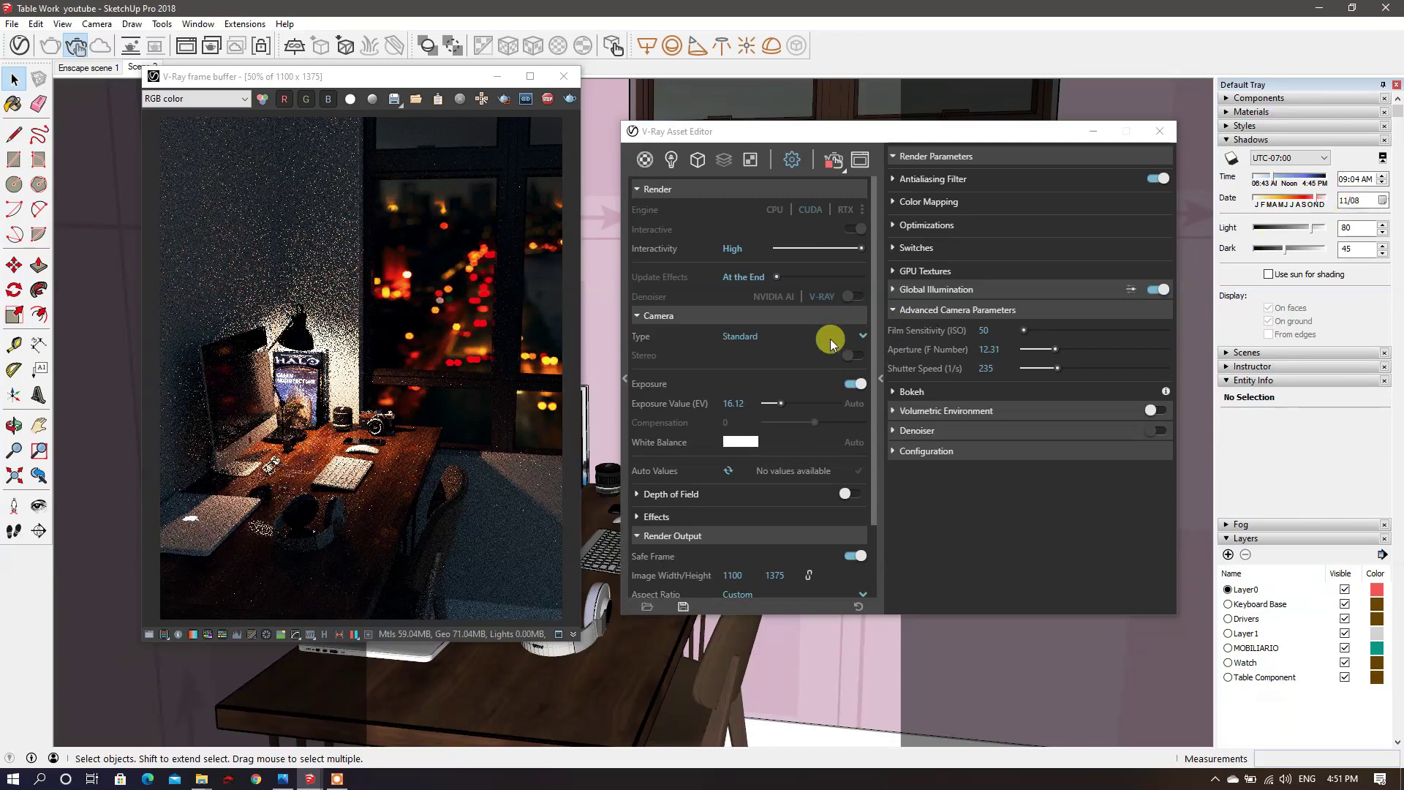
pyautogui.scroll(-2, 737, 455)
pyautogui.scroll(2, 737, 455)
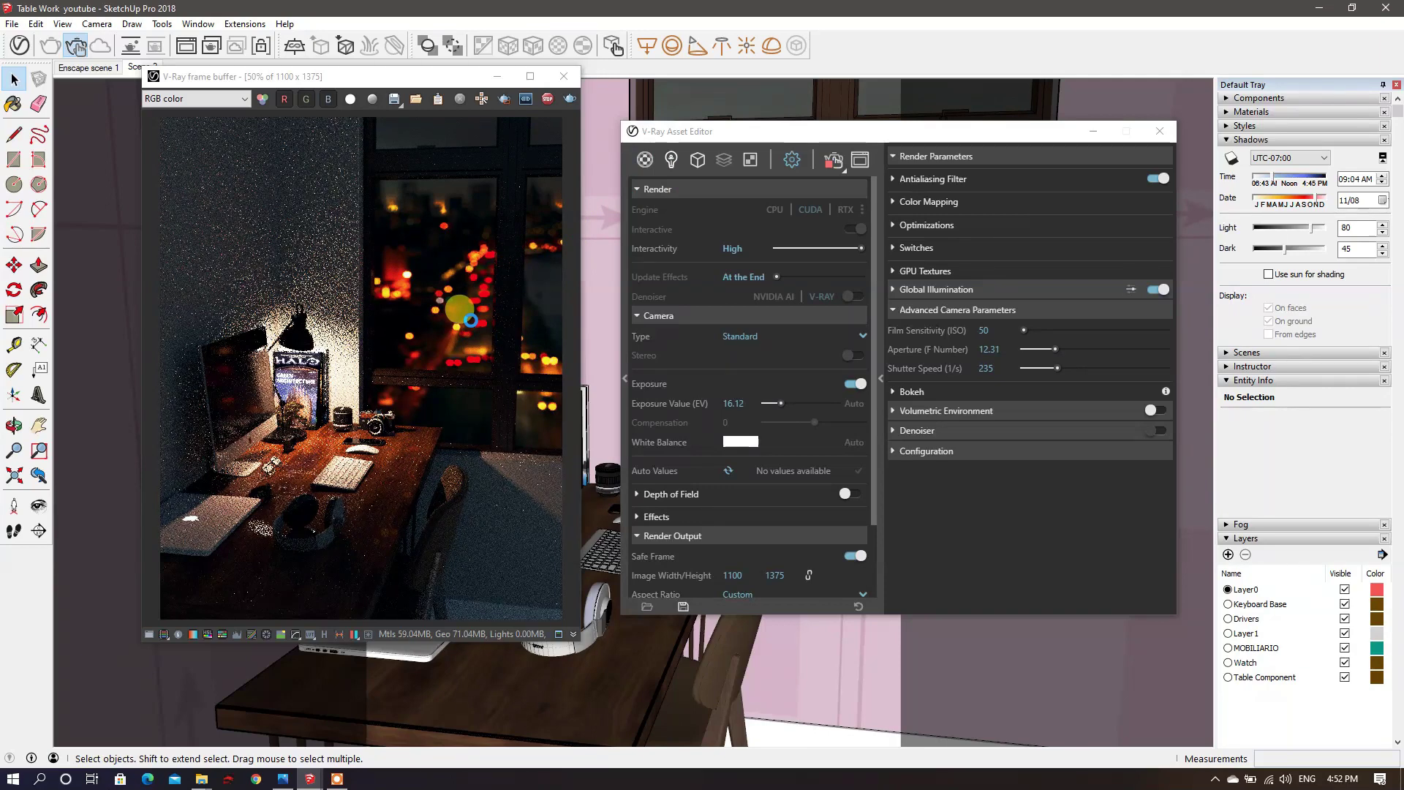
pyautogui.doubleClick(984, 404)
pyautogui.write('.8')
pyautogui.press('Return')
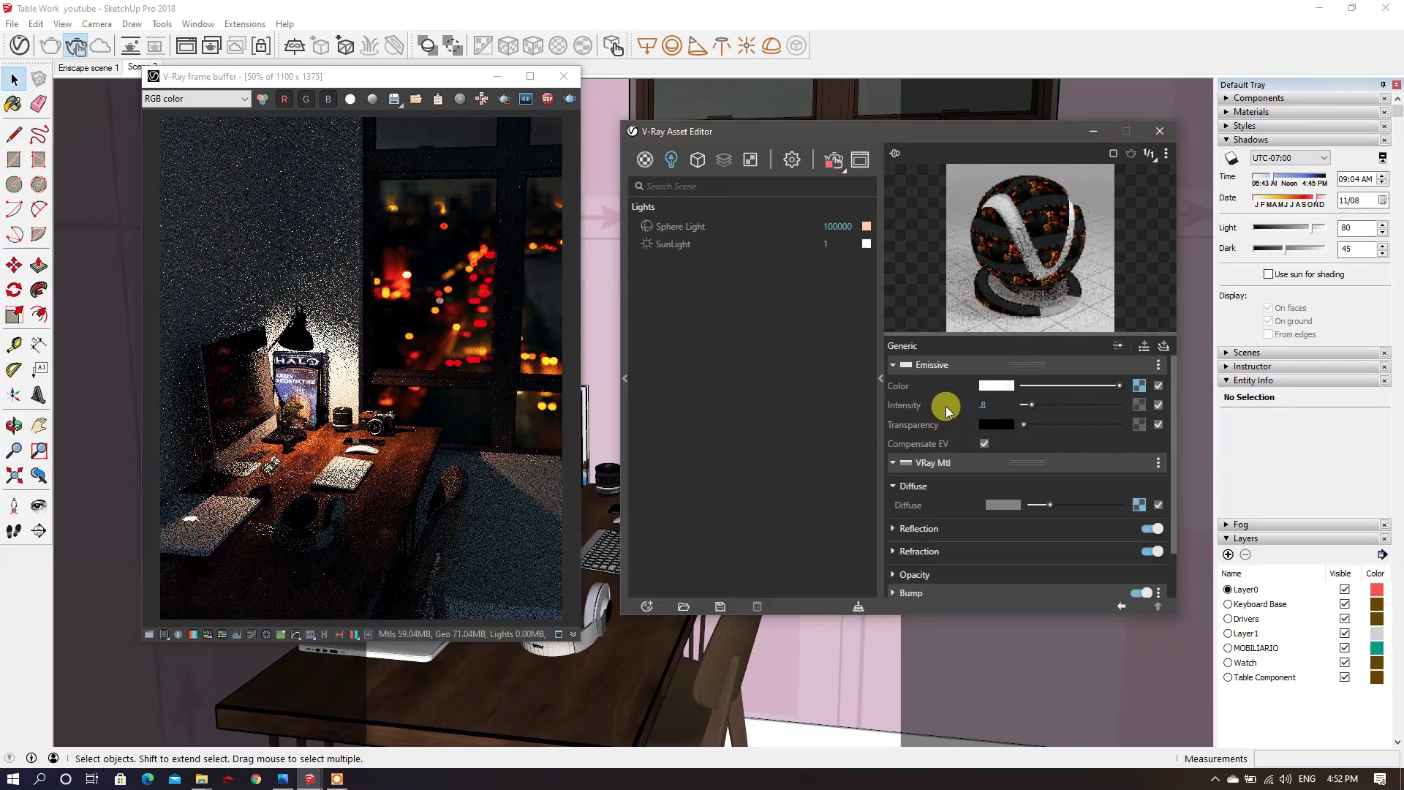
pyautogui.click(989, 403)
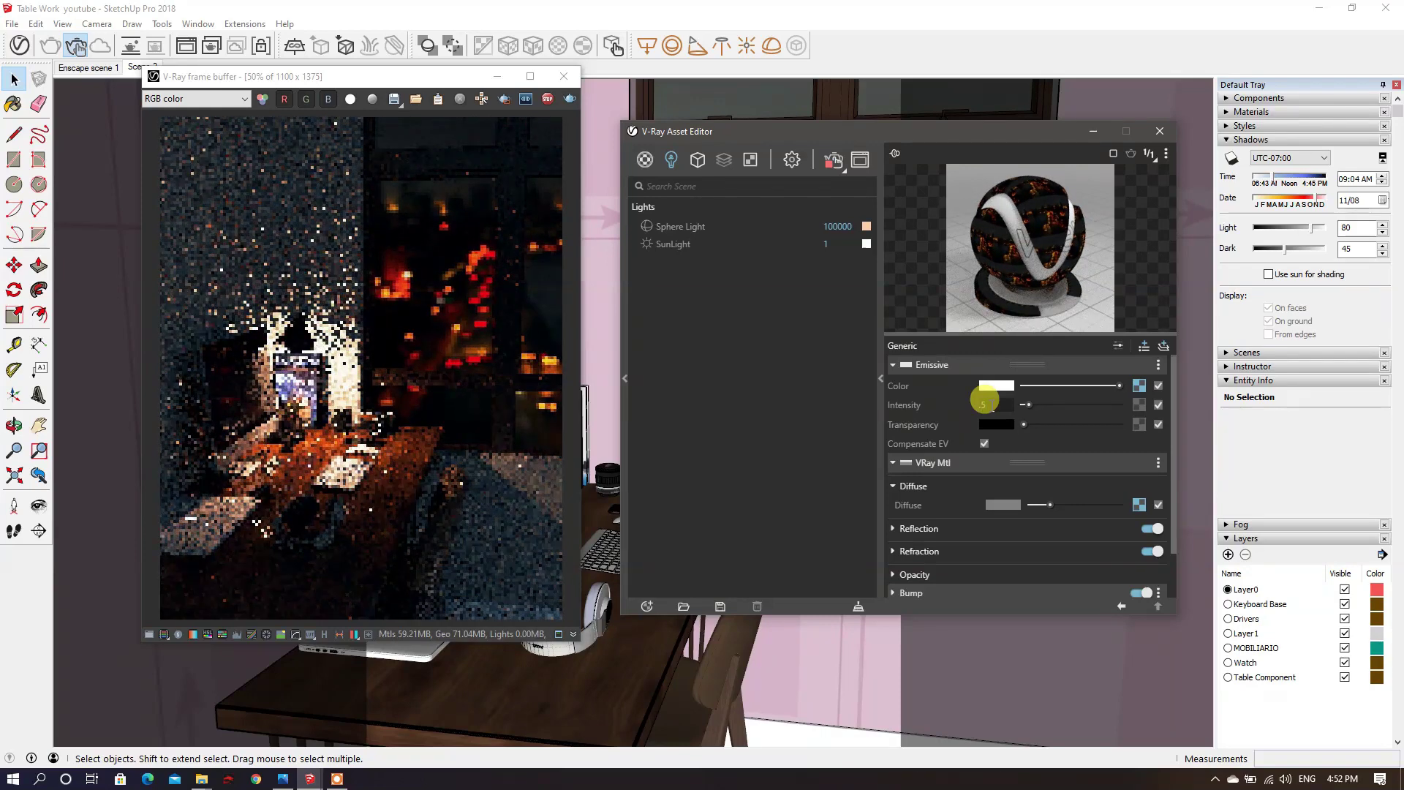
pyautogui.click(550, 100)
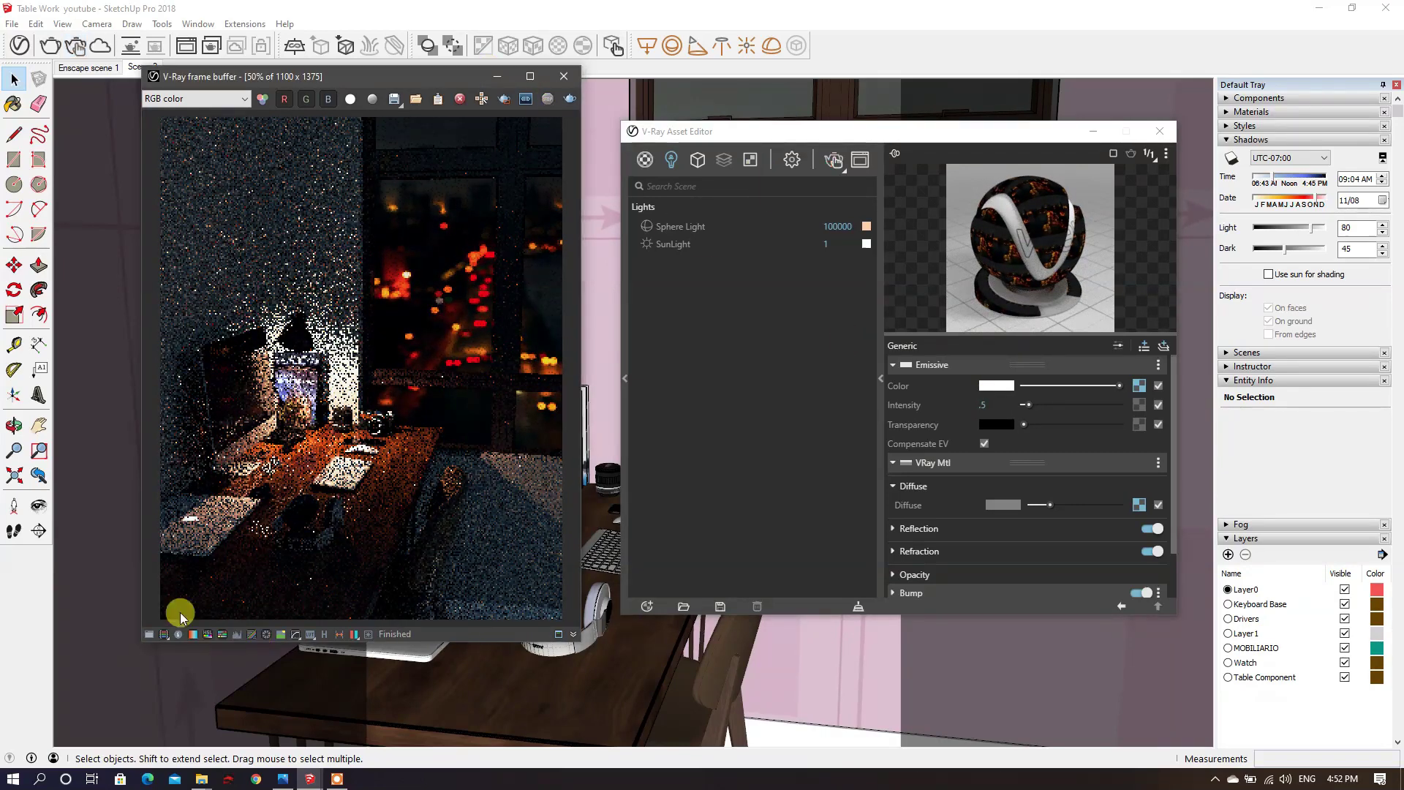
# Step: Show the frame buffer's color corrections, switch off Exposure, White Balance, Hue/Saturation, Color Balance and Curve, and close the frame buffer
pyautogui.click(148, 634)
pyautogui.click(627, 118)
pyautogui.click(593, 117)
pyautogui.click(592, 223)
pyautogui.click(592, 260)
pyautogui.click(592, 296)
pyautogui.click(592, 241)
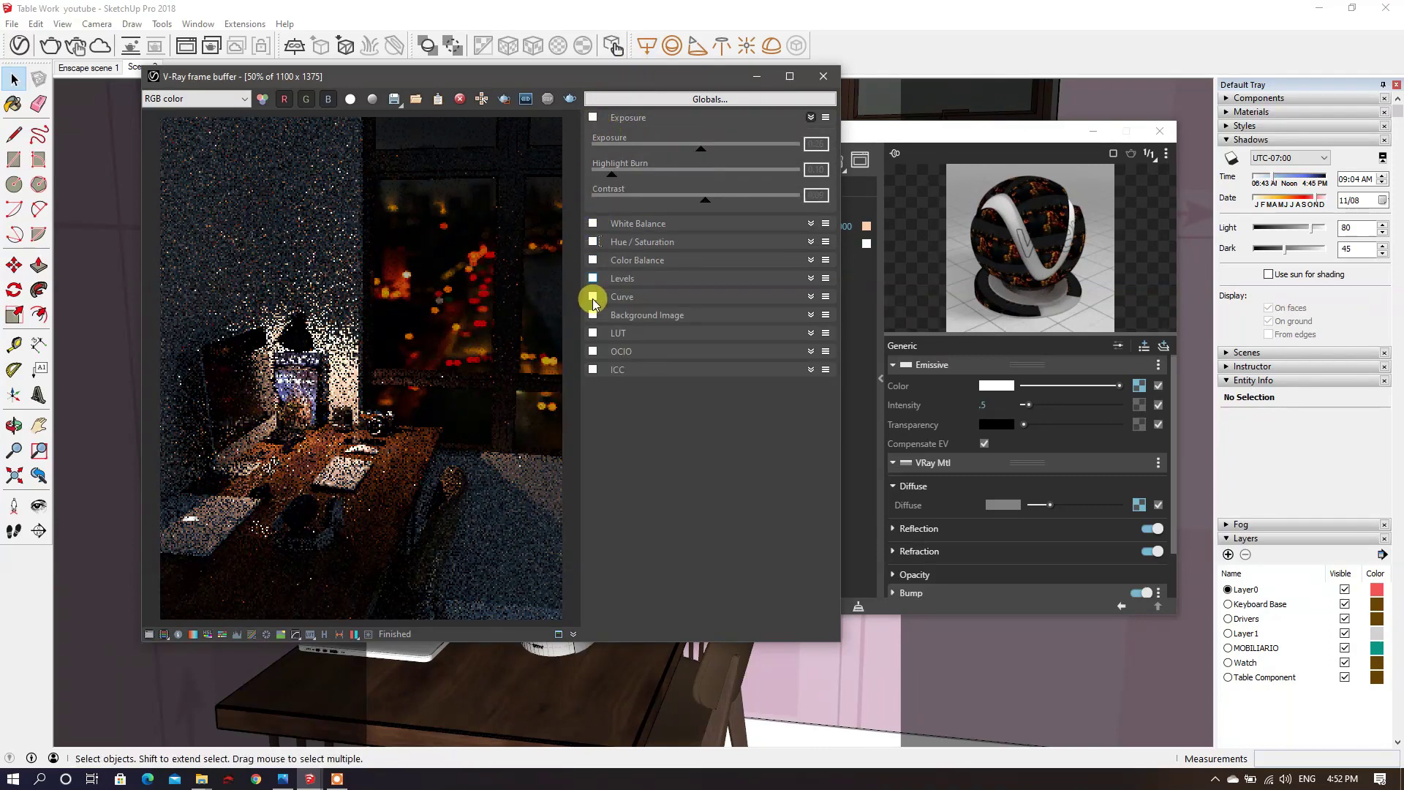
pyautogui.click(649, 118)
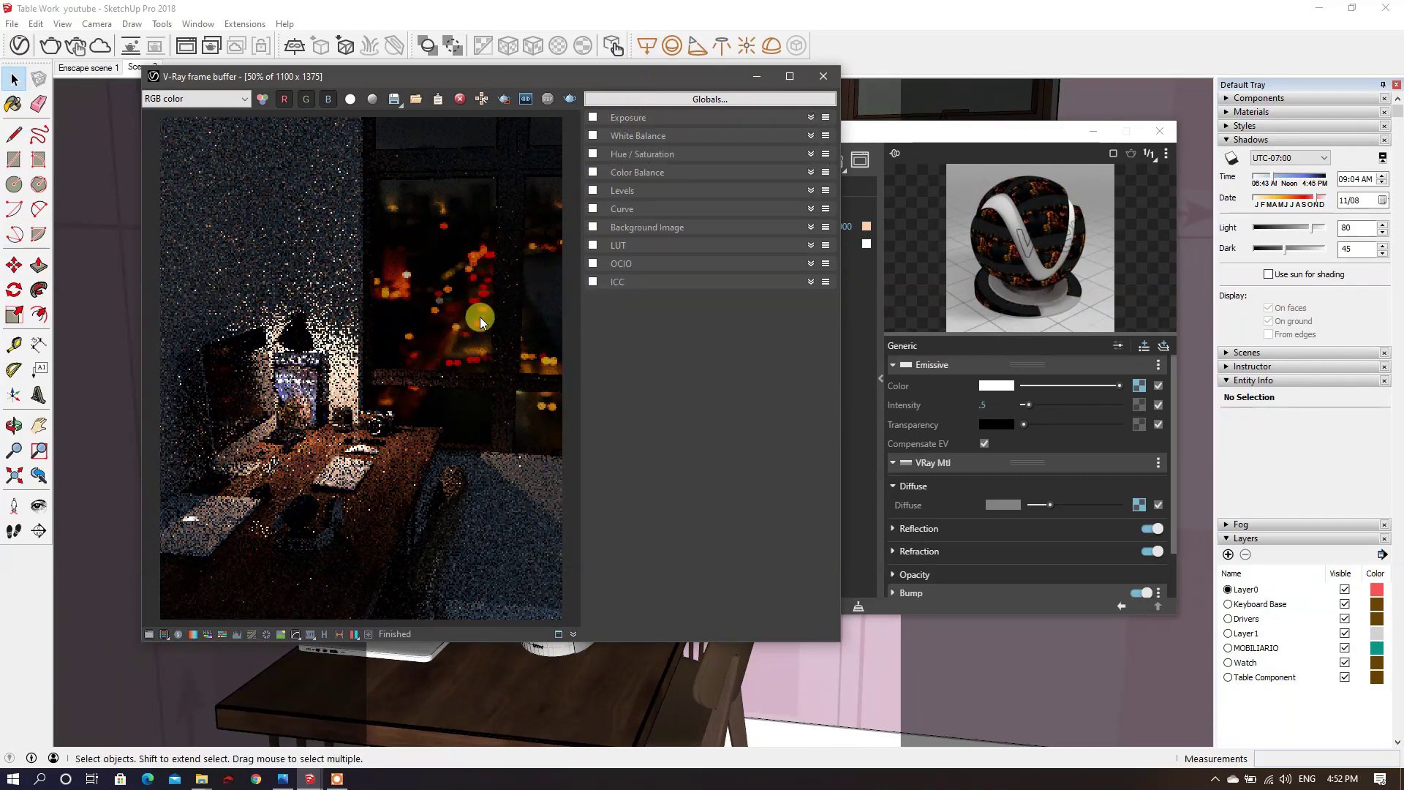
pyautogui.scroll(3, 479, 317)
pyautogui.scroll(-5, 380, 424)
pyautogui.scroll(2, 380, 424)
pyautogui.click(823, 76)
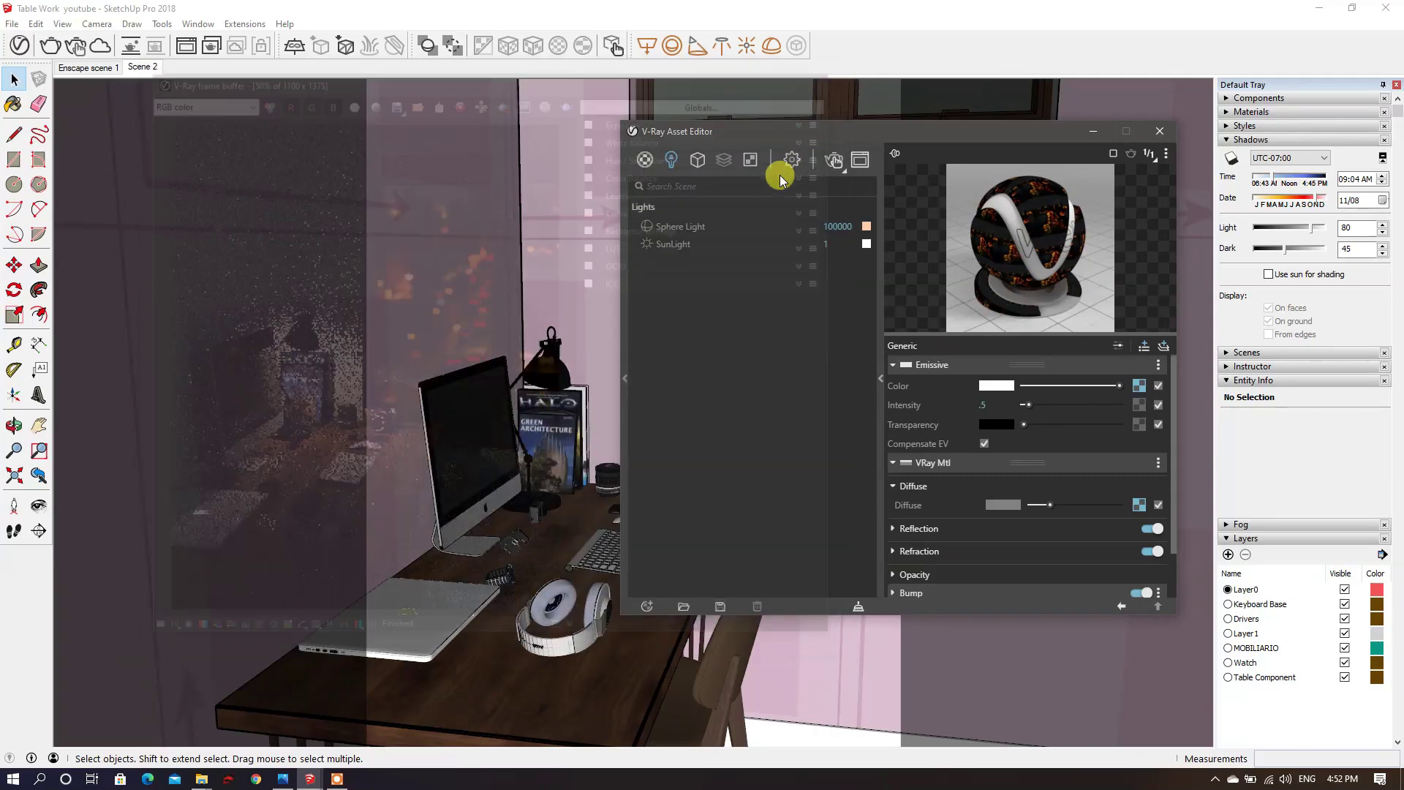
# Step: Set up a Low-quality render with Interactive and Progressive off and an image width of 1000, and start it
pyautogui.click(792, 160)
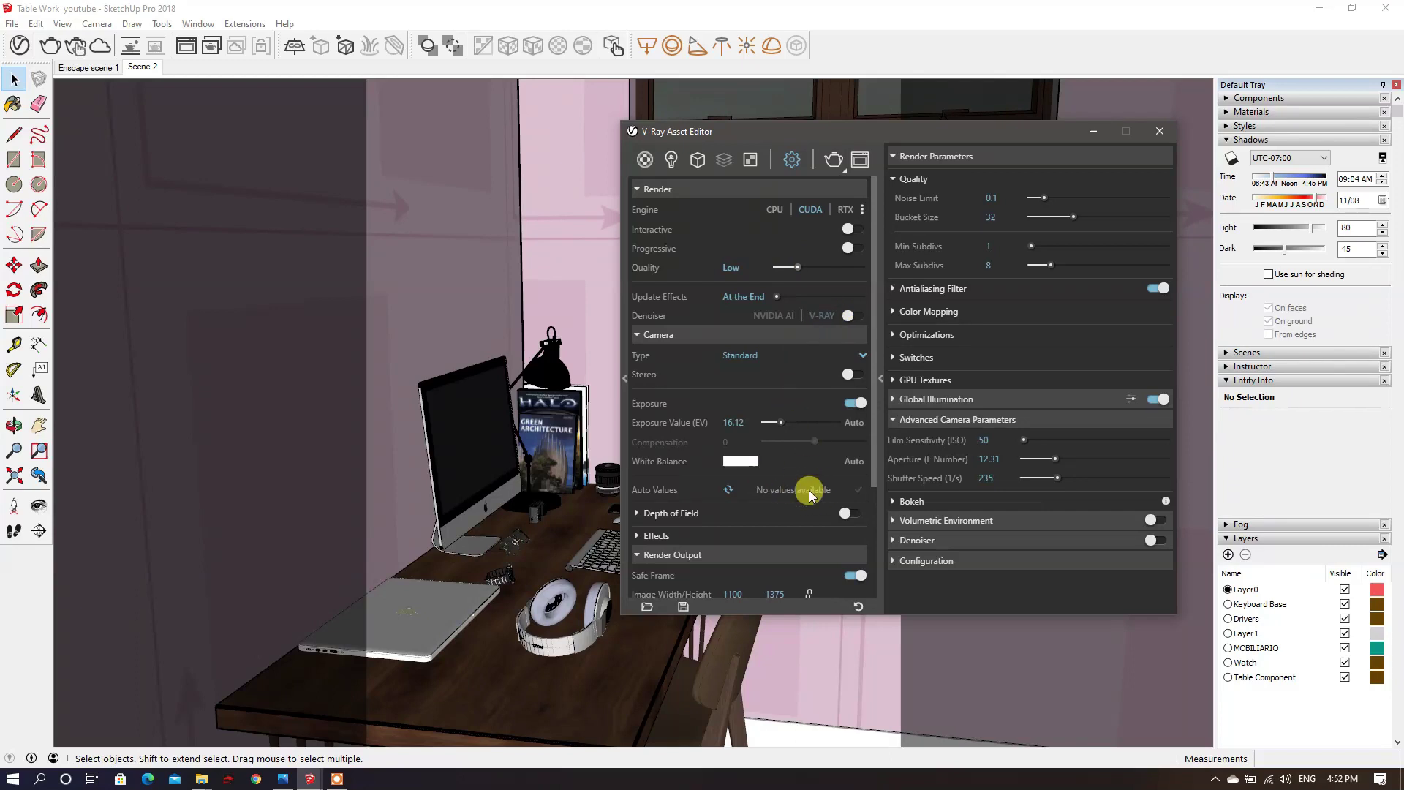
pyautogui.scroll(-2, 809, 490)
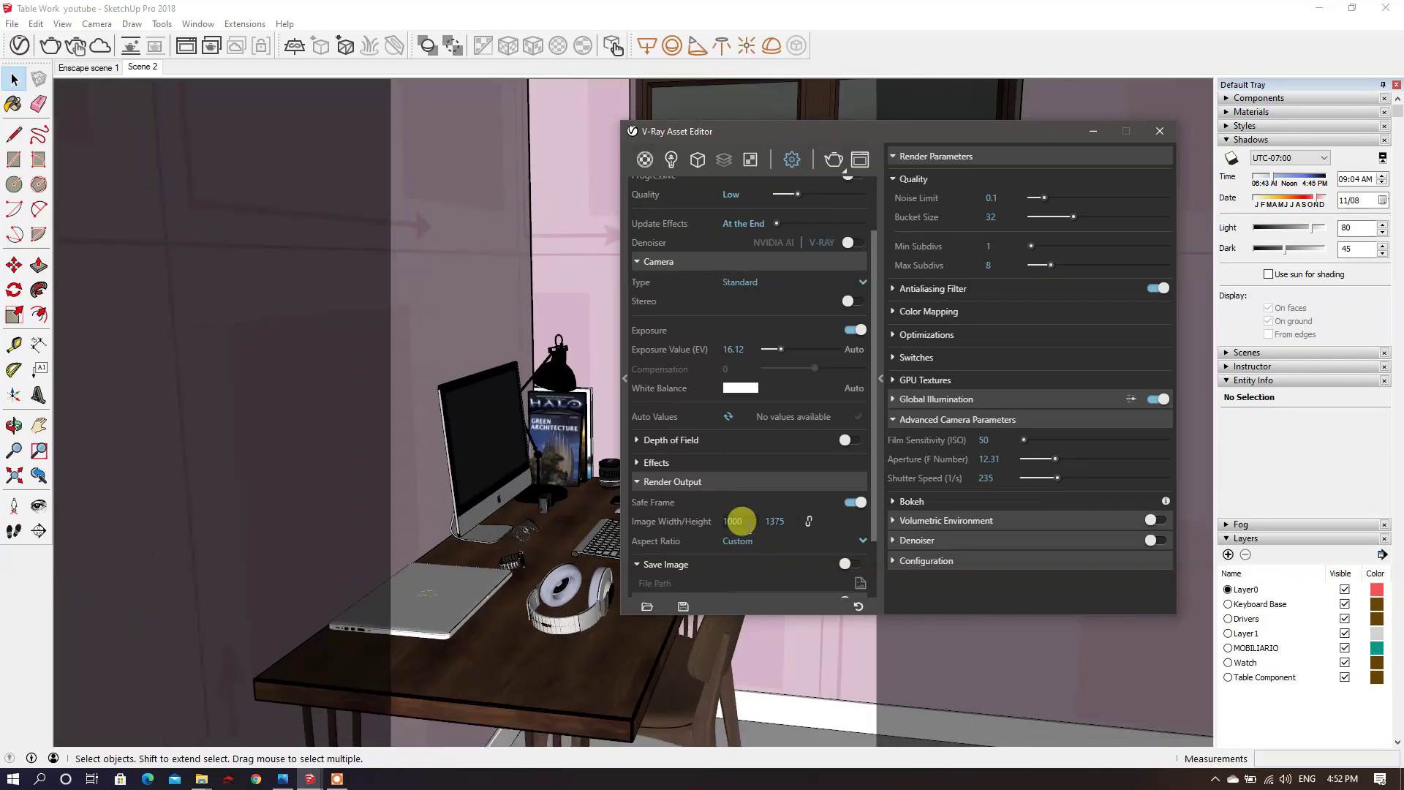
pyautogui.click(830, 159)
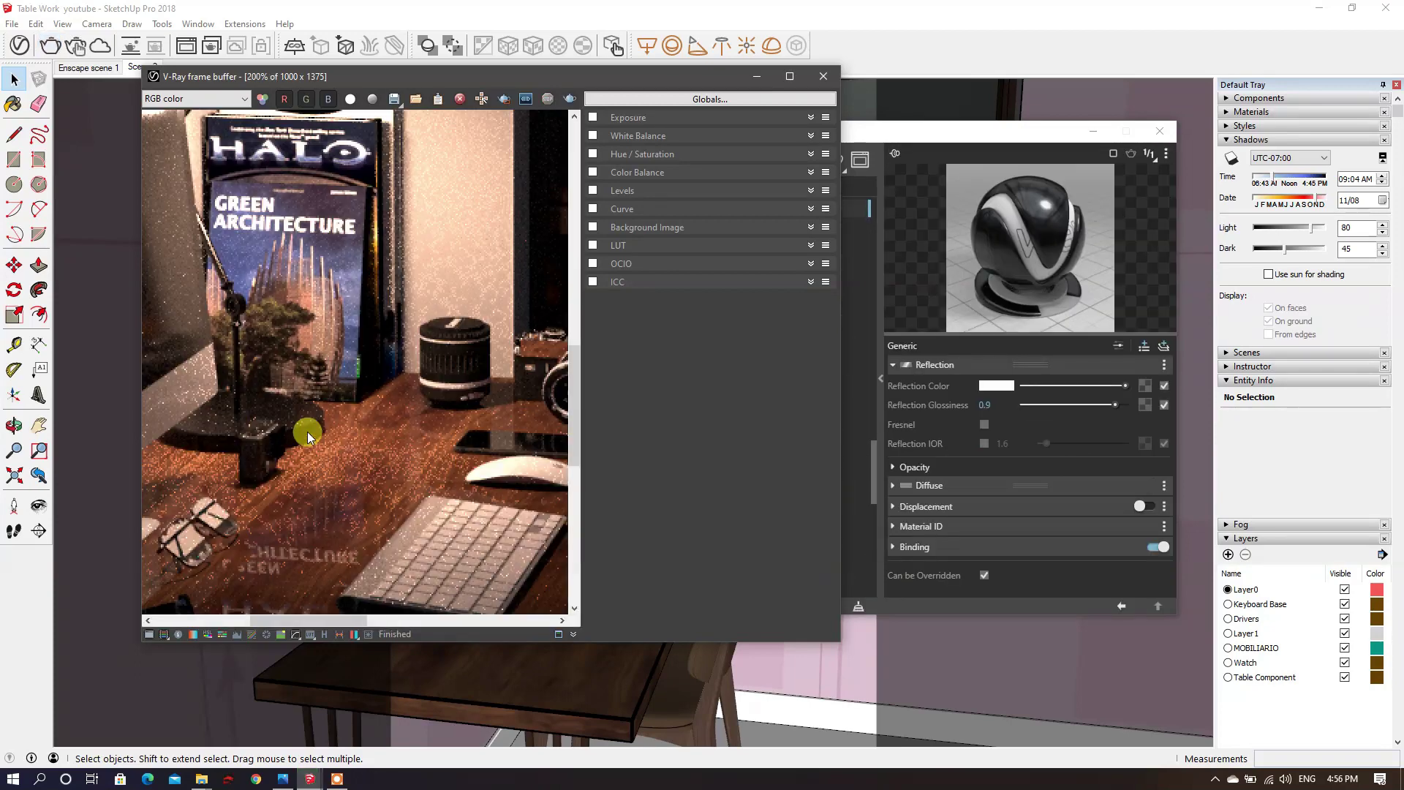
# Step: Examine the desk surface and objects in the finished render and bring the V-Ray Asset Editor to the front
pyautogui.moveTo(308, 432); pyautogui.dragTo(303, 326, button='middle')
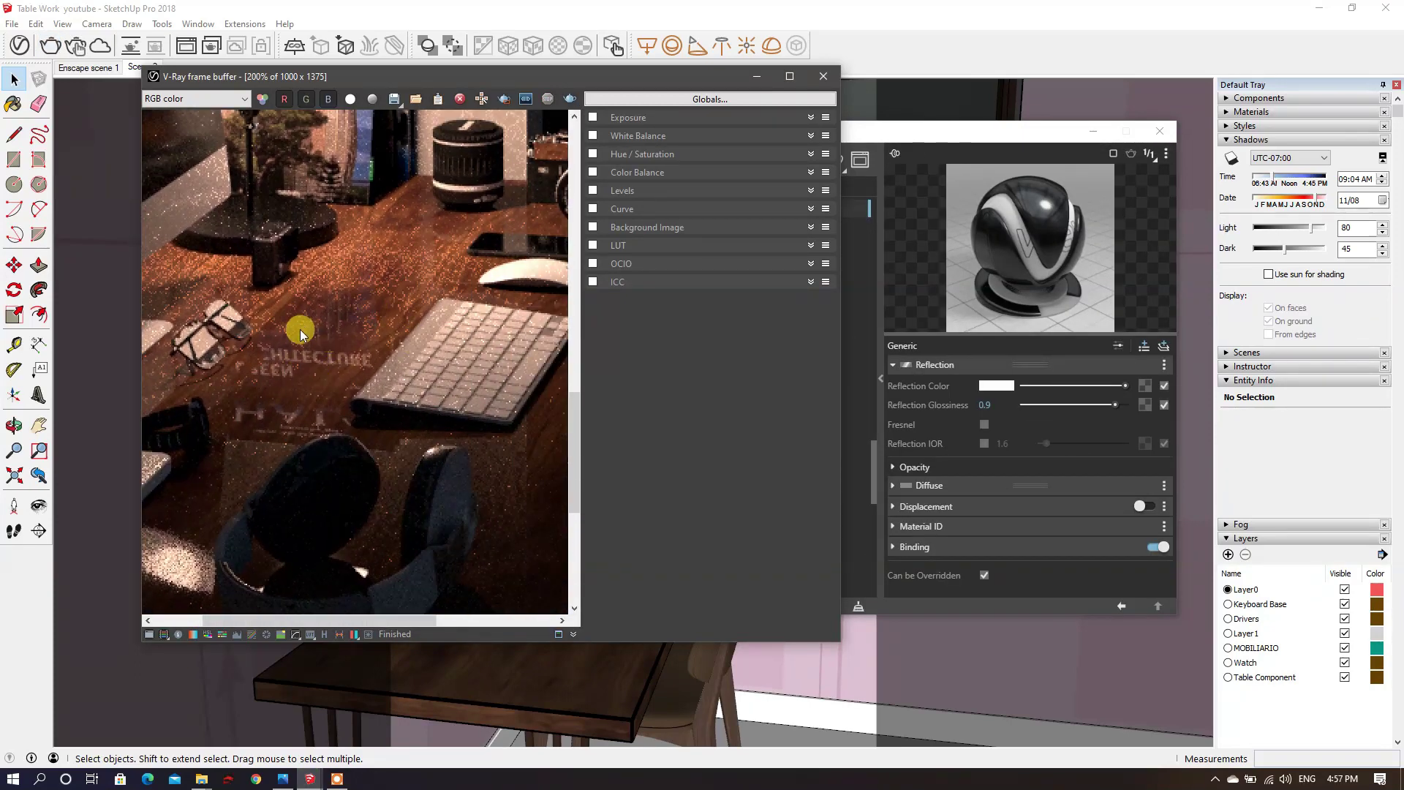
pyautogui.scroll(-3, 303, 326)
pyautogui.click(914, 201)
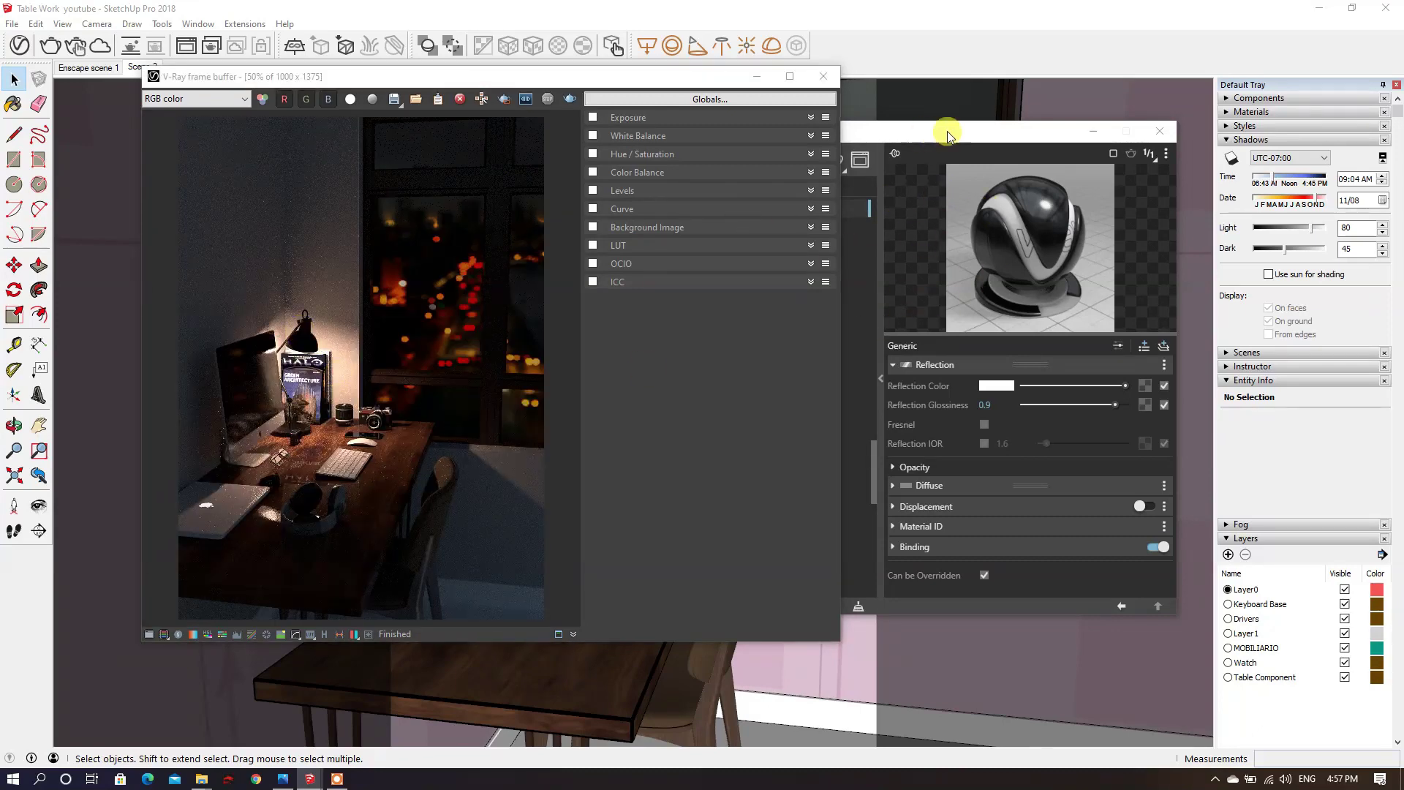
pyautogui.click(890, 136)
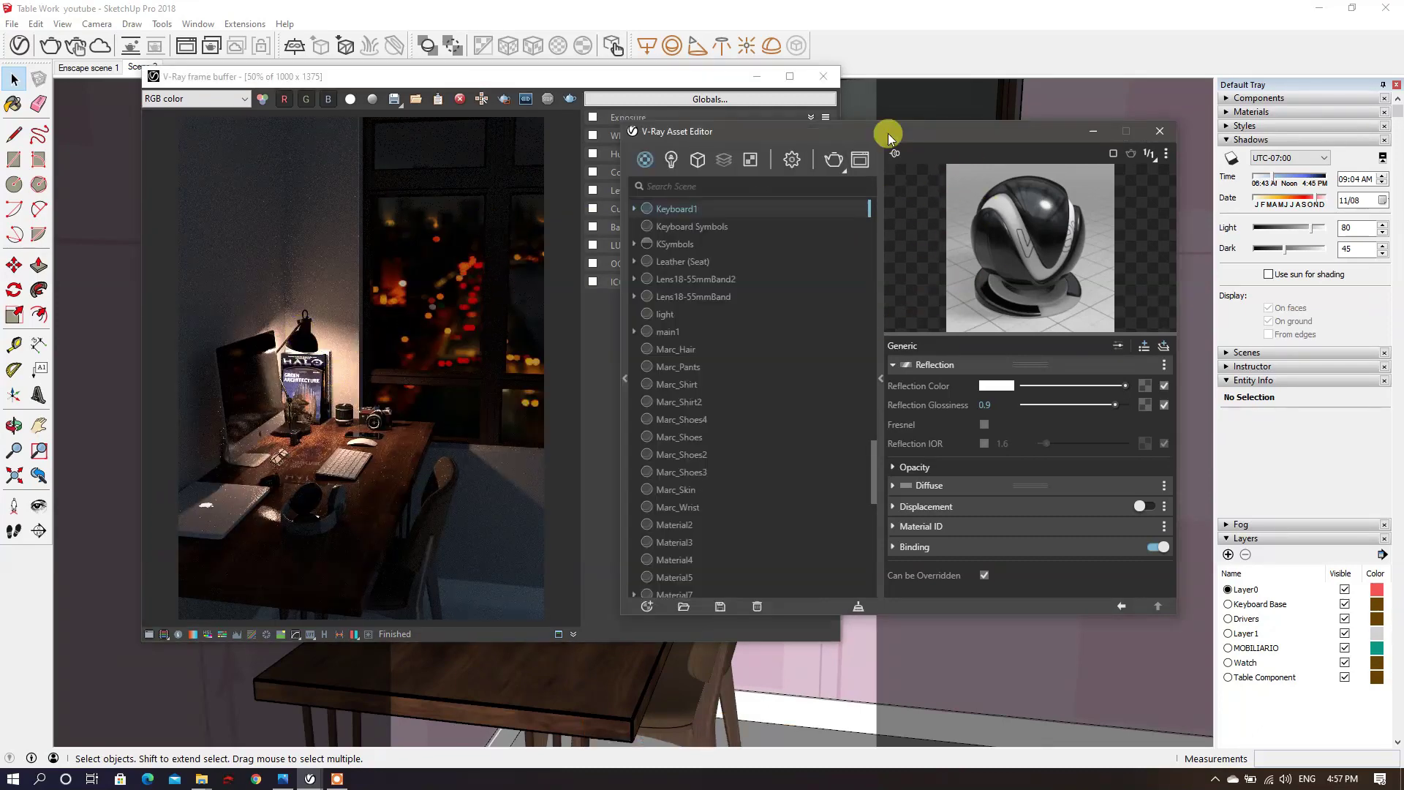
# Step: Find the Wooden Texture for table material by searching "woo" and set its Reflection Glossiness to 0.9
pyautogui.click(671, 185)
pyautogui.write('woo')
pyautogui.click(703, 226)
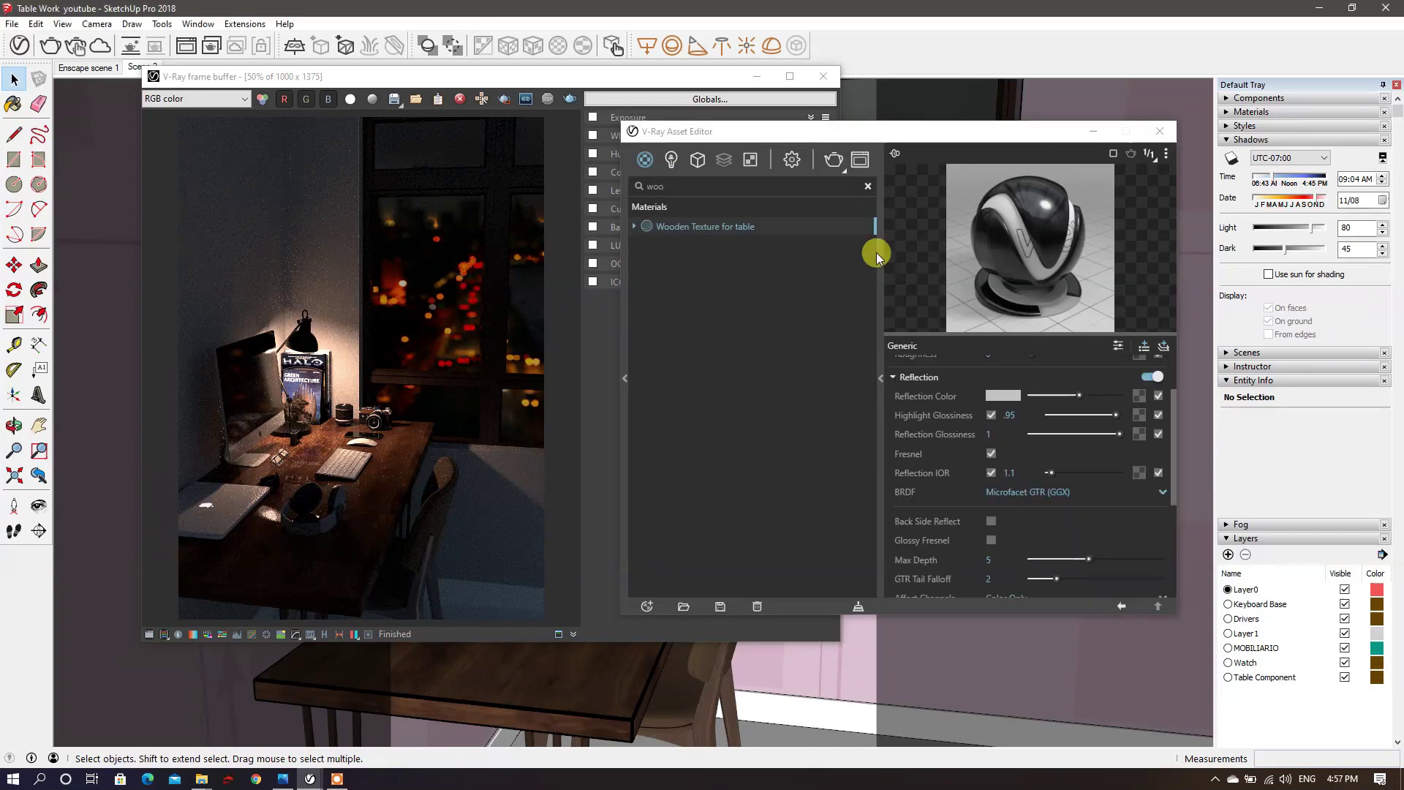
pyautogui.moveTo(1119, 434); pyautogui.dragTo(1102, 433)
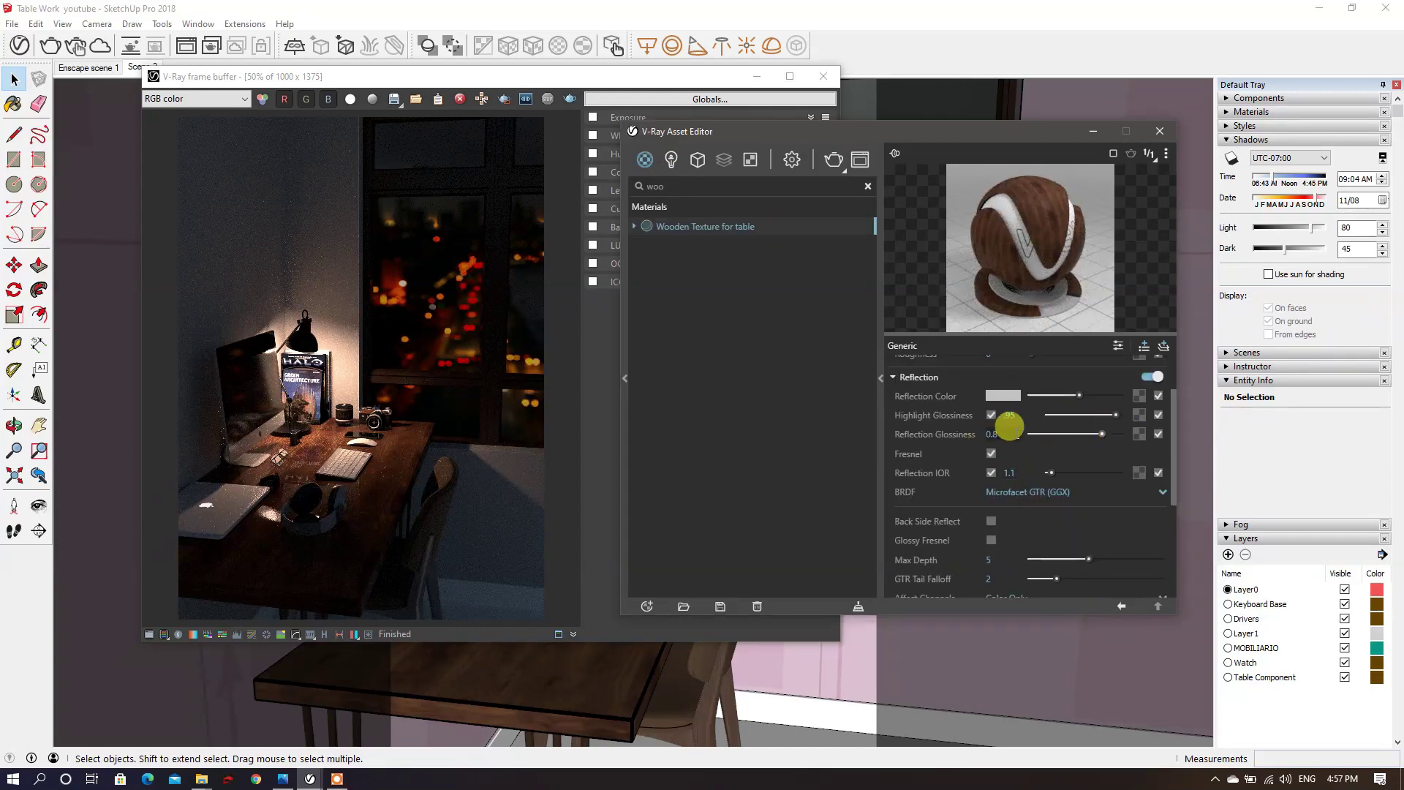
pyautogui.press('BackSpace')
pyautogui.write('9')
# Step: Turn on Exposure with Highlight Burn 0.20 and Contrast 0.19, and re-enable White Balance, Hue/Saturation, Color Balance and Curve in the frame buffer
pyautogui.click(539, 219)
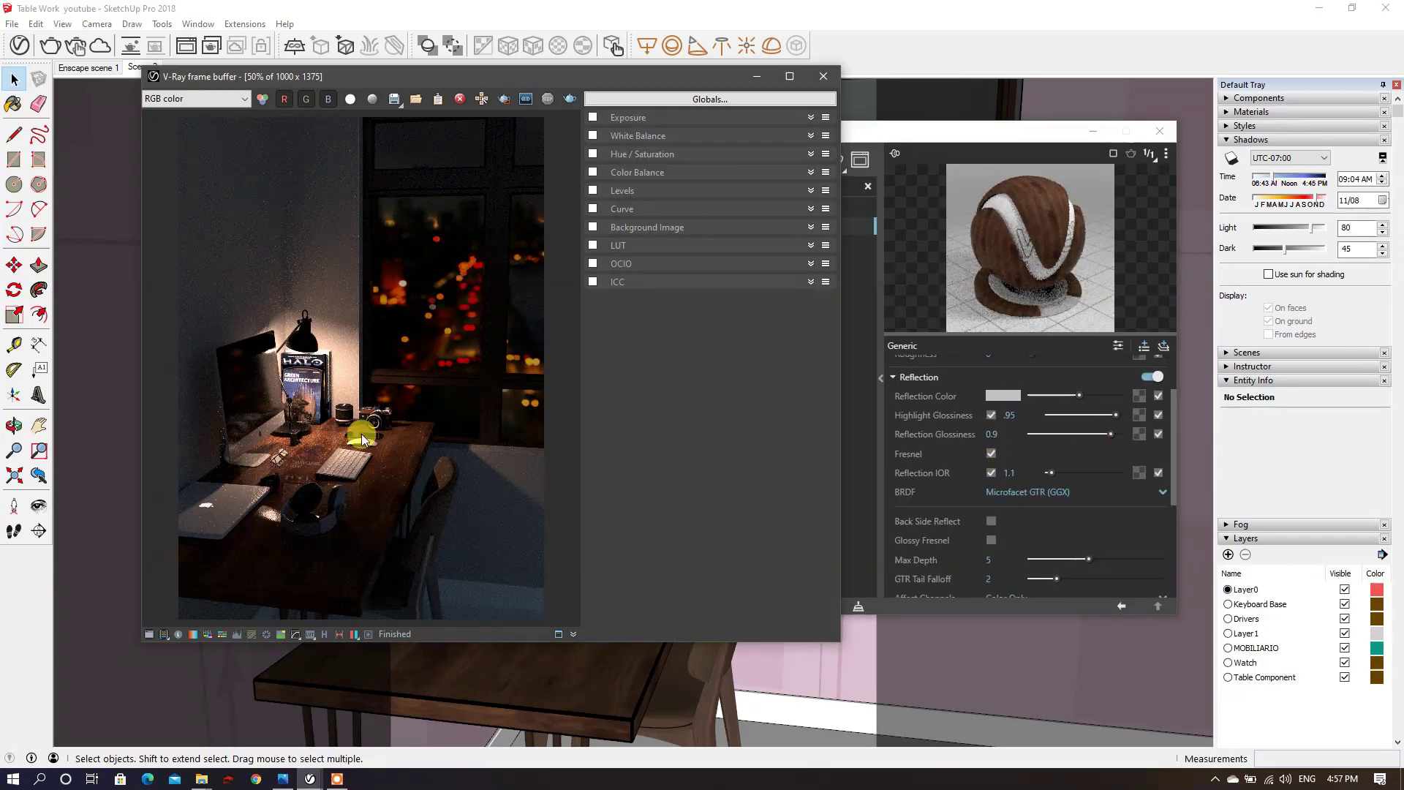
pyautogui.click(624, 127)
pyautogui.click(593, 117)
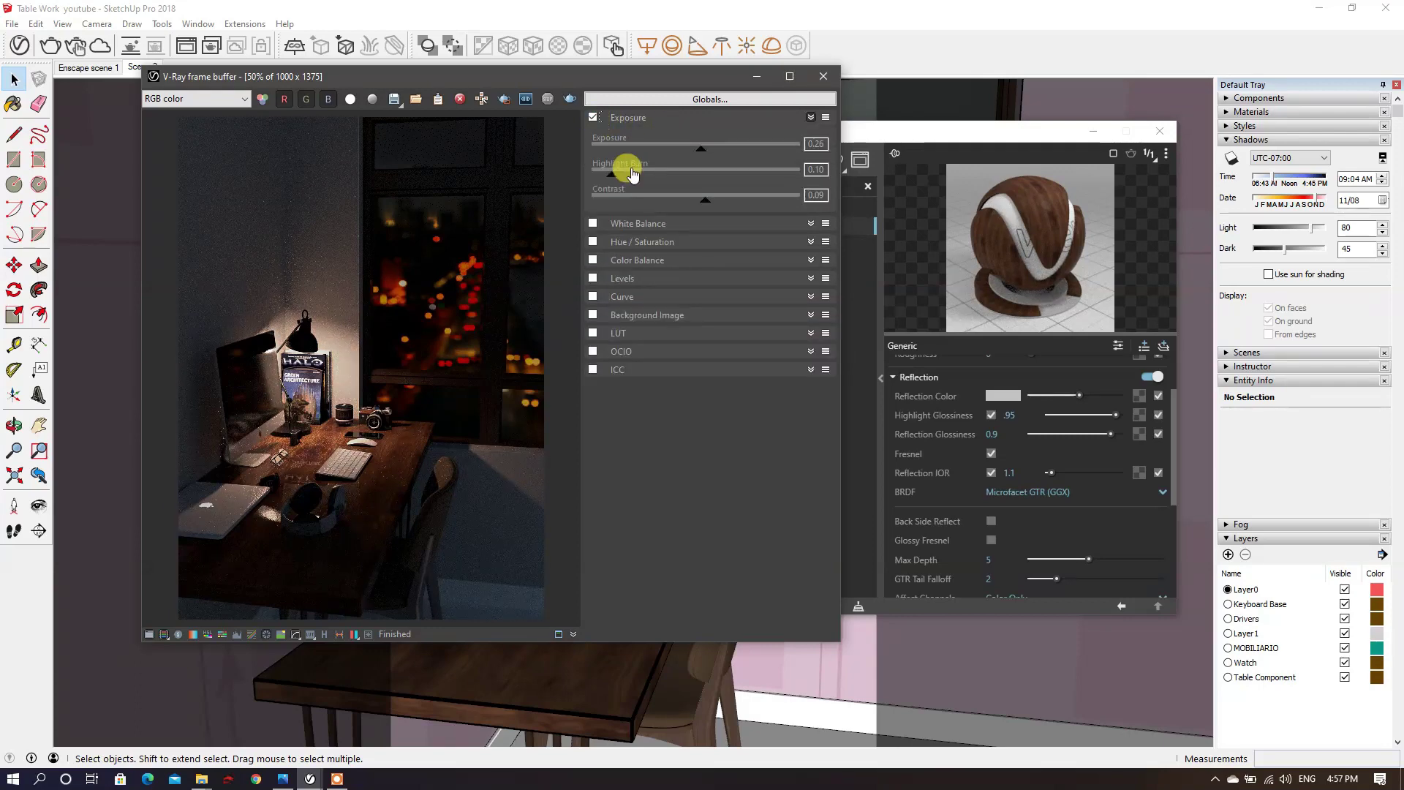
pyautogui.moveTo(617, 177)
pyautogui.mouseDown()
pyautogui.moveTo(768, 168)
pyautogui.moveTo(634, 176)
pyautogui.mouseUp()
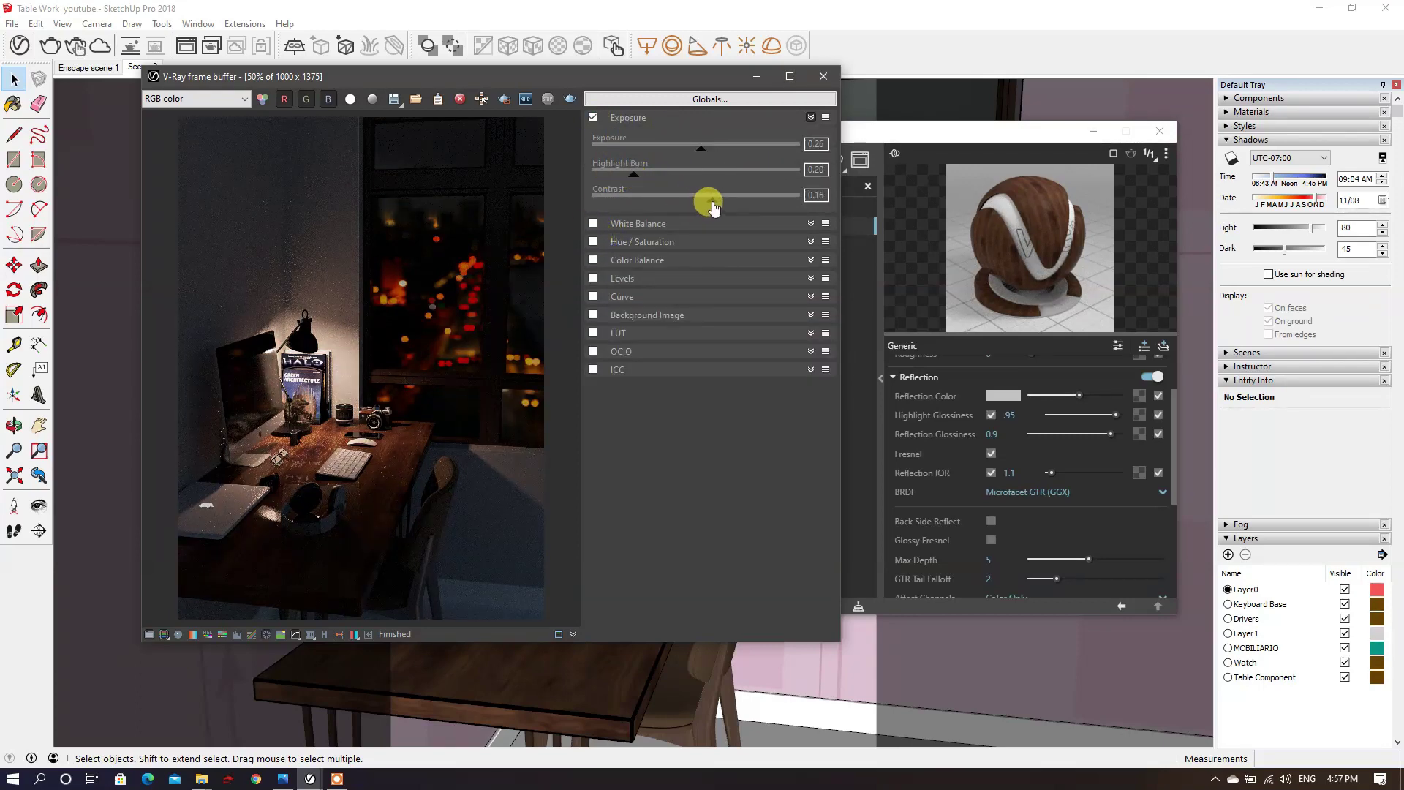
pyautogui.click(593, 278)
pyautogui.click(593, 297)
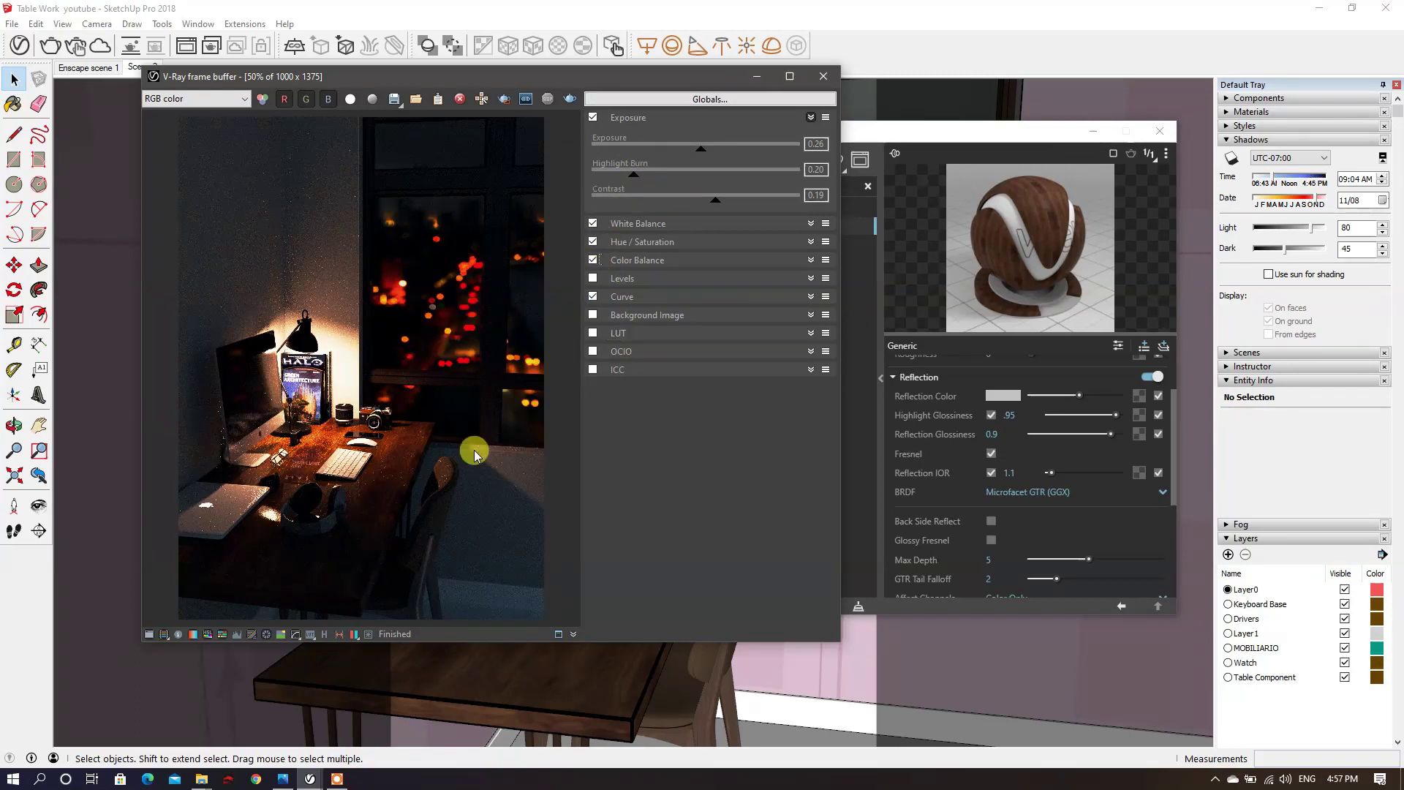
# Step: Review the White Balance, Hue/Saturation, Color Balance and Curve correction values, and hide the frame buffer's color corrections
pyautogui.click(631, 241)
pyautogui.click(633, 225)
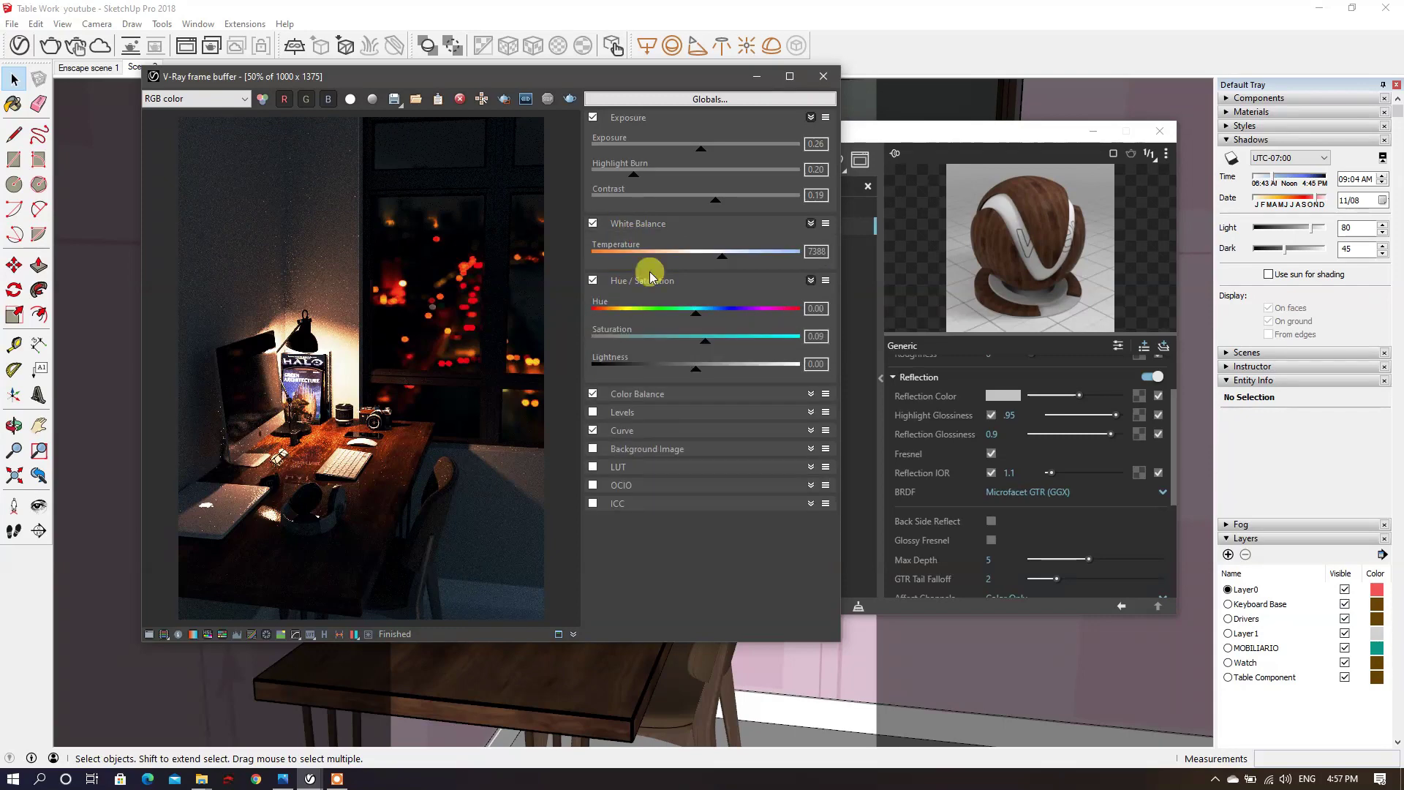
pyautogui.click(630, 394)
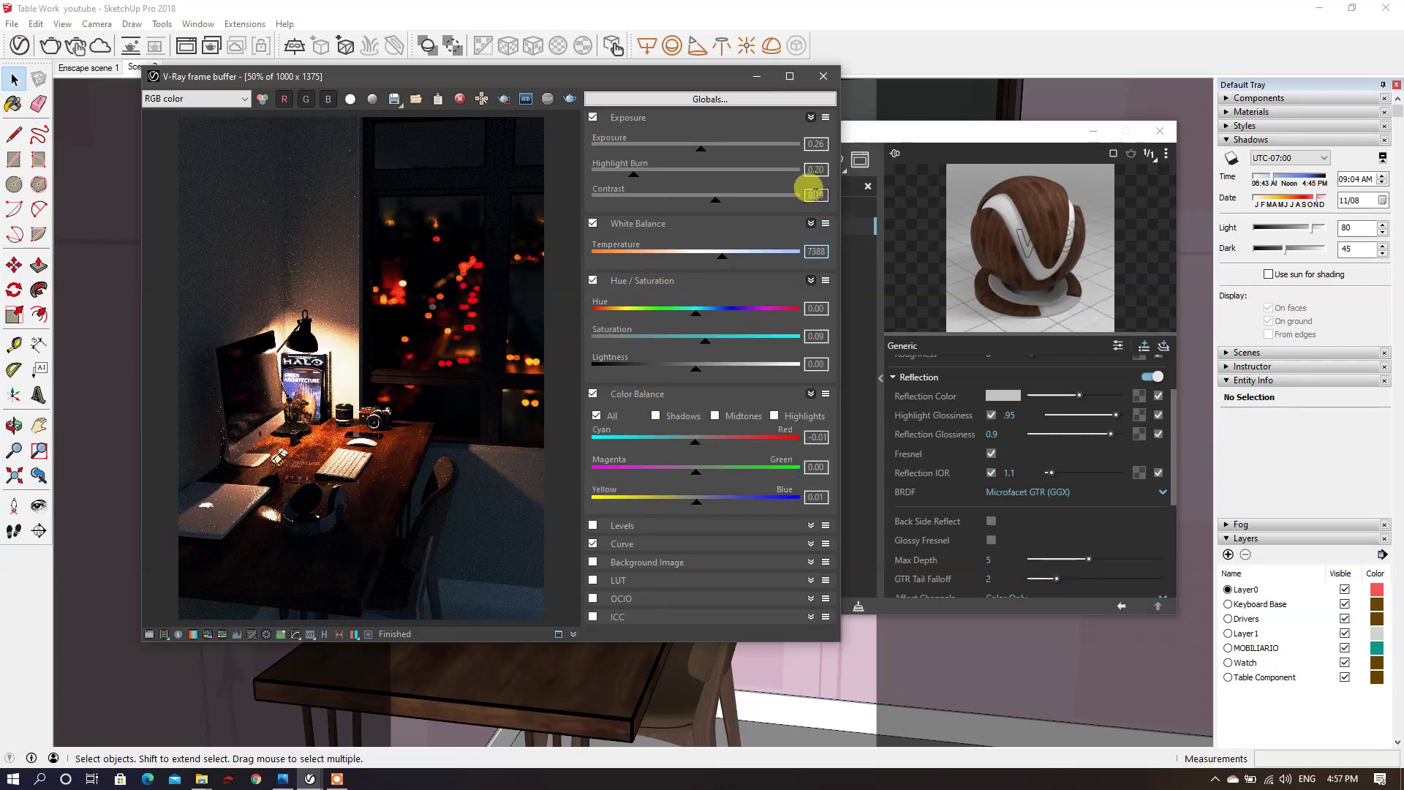
pyautogui.click(815, 143)
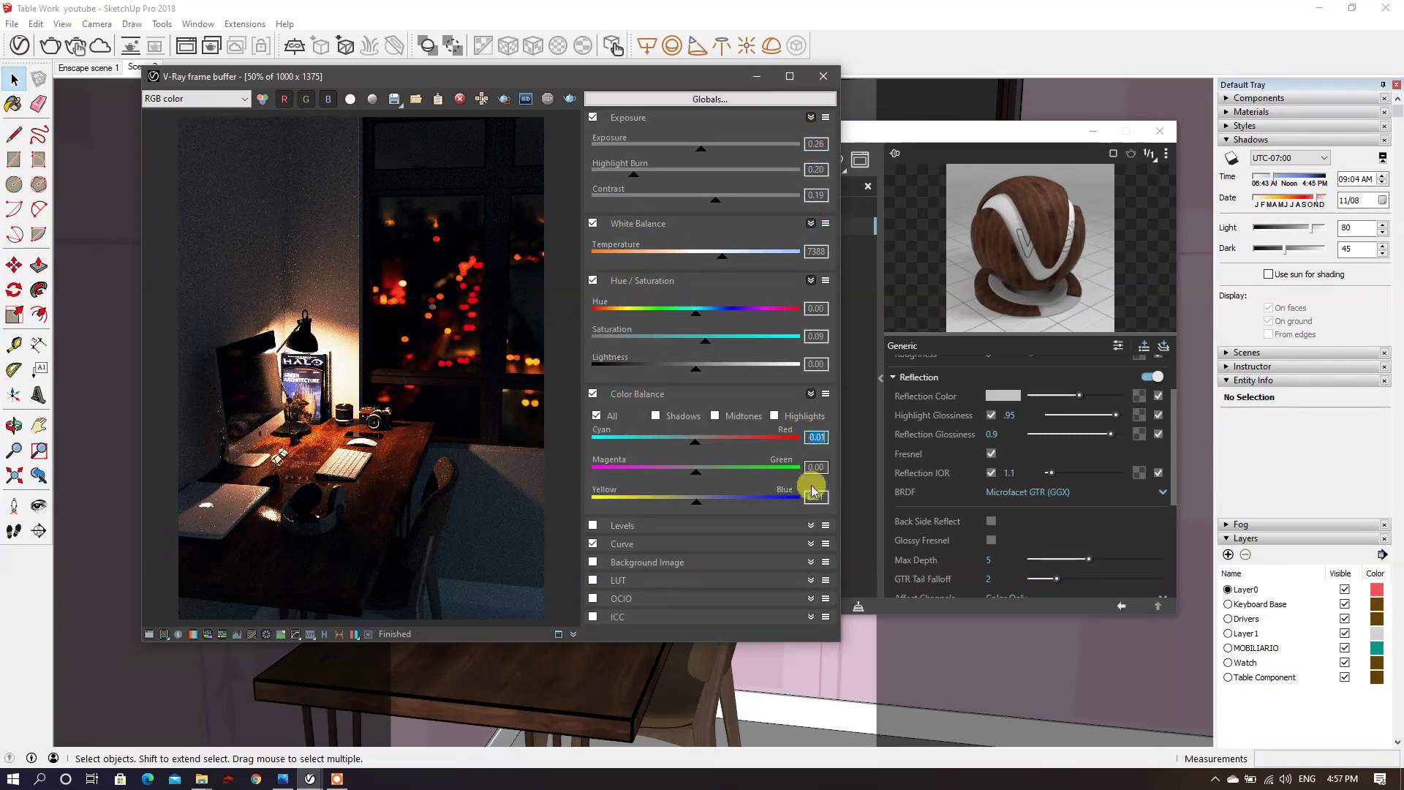
pyautogui.click(622, 542)
pyautogui.moveTo(838, 453); pyautogui.dragTo(838, 591)
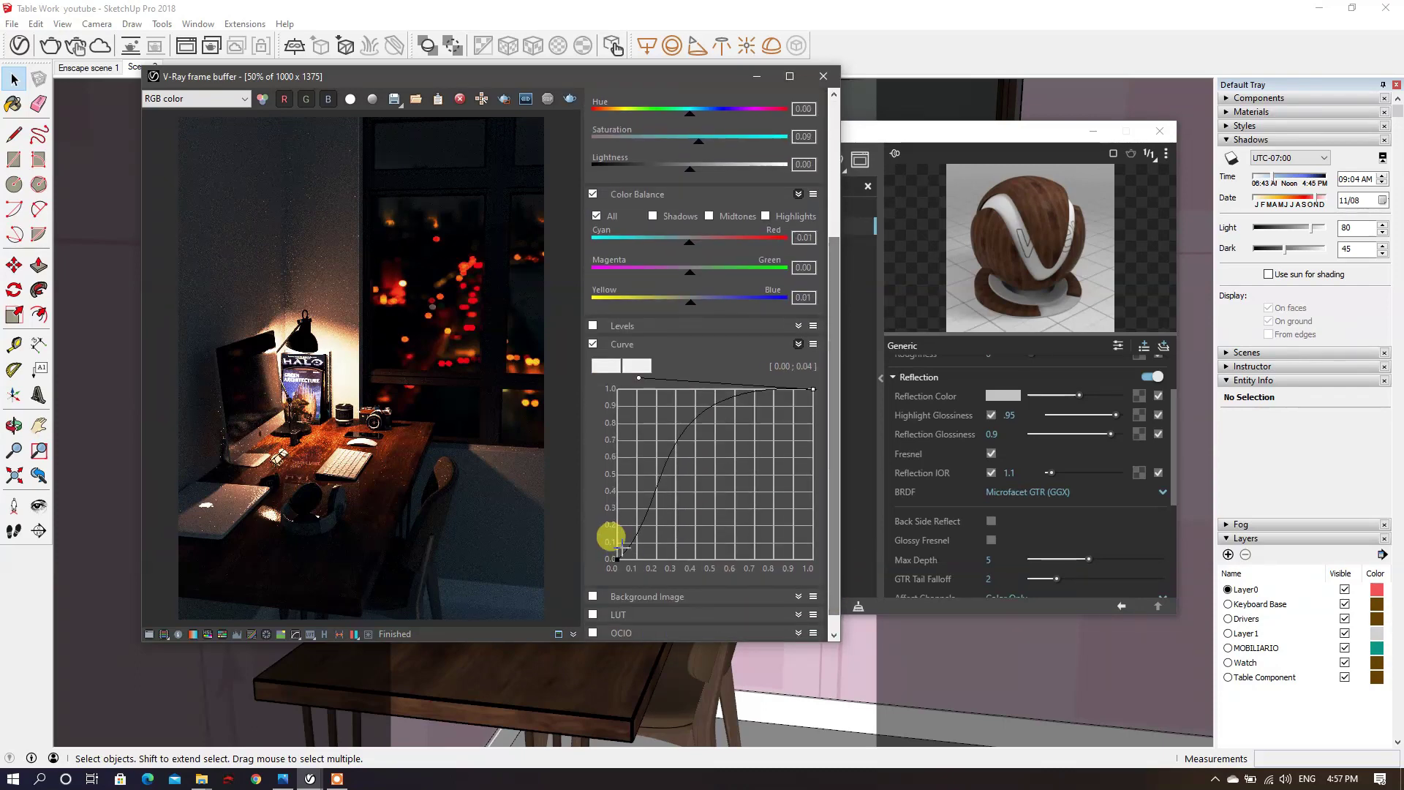
pyautogui.click(149, 634)
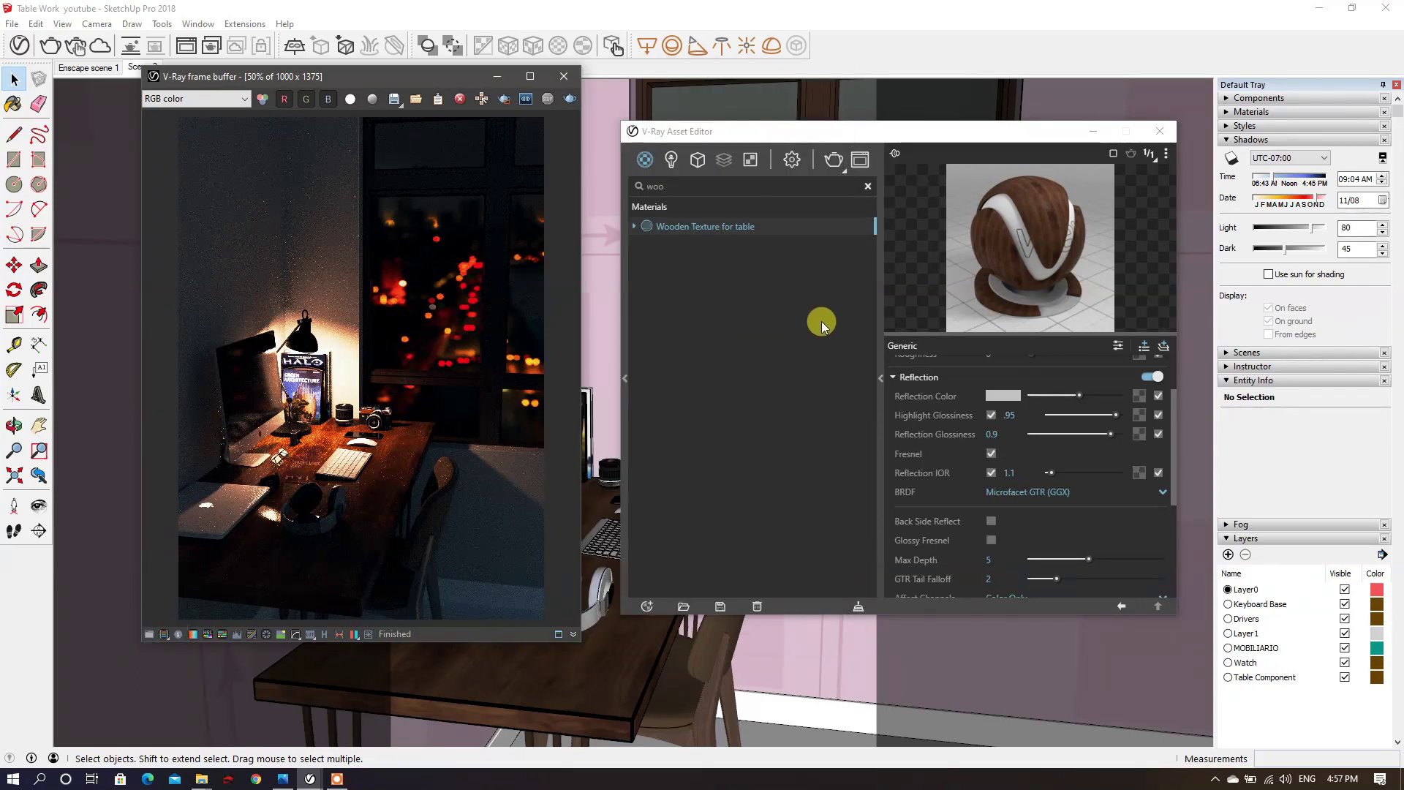
# Step: Clear the material search and set the render quality to Very High with the V-Ray denoiser on
pyautogui.click(865, 187)
pyautogui.click(795, 160)
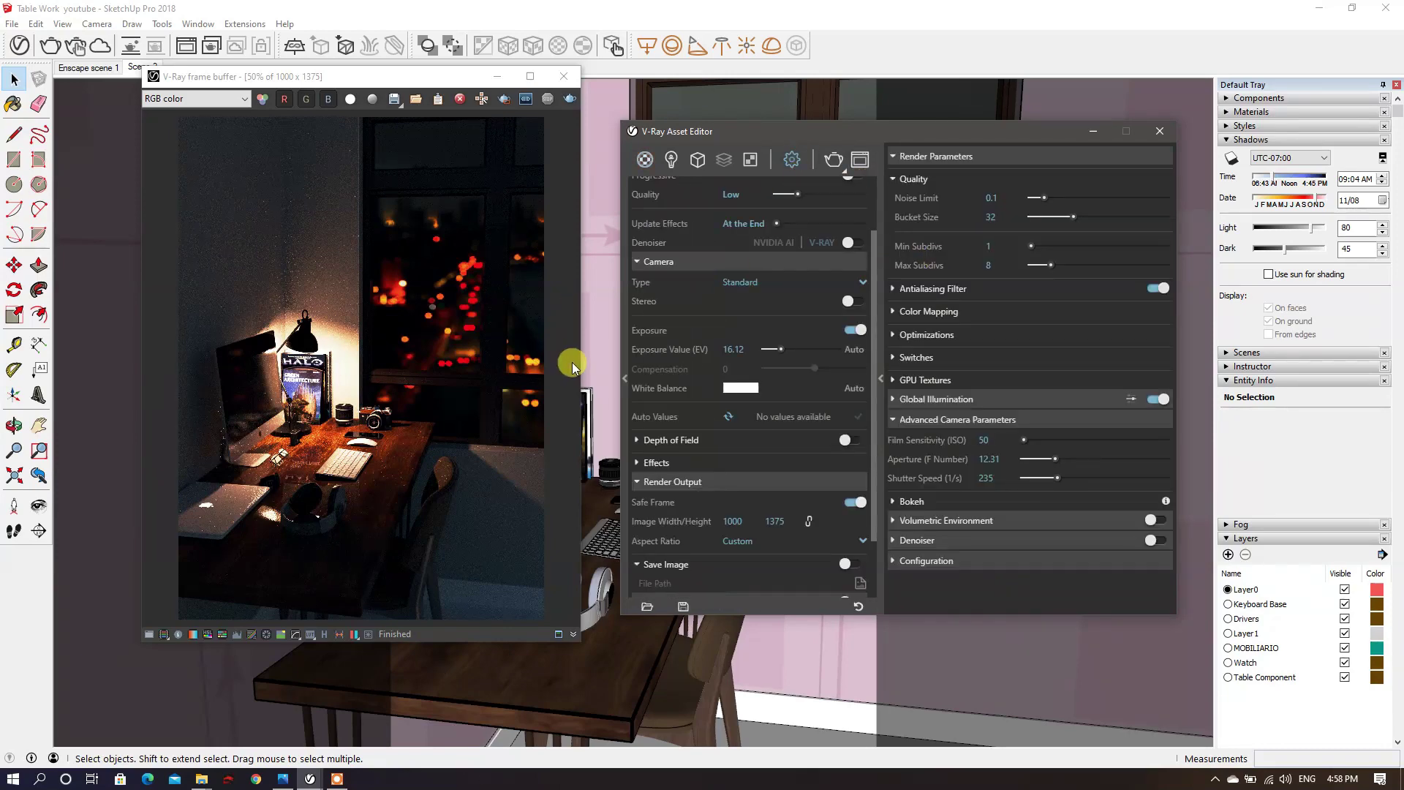
pyautogui.click(439, 382)
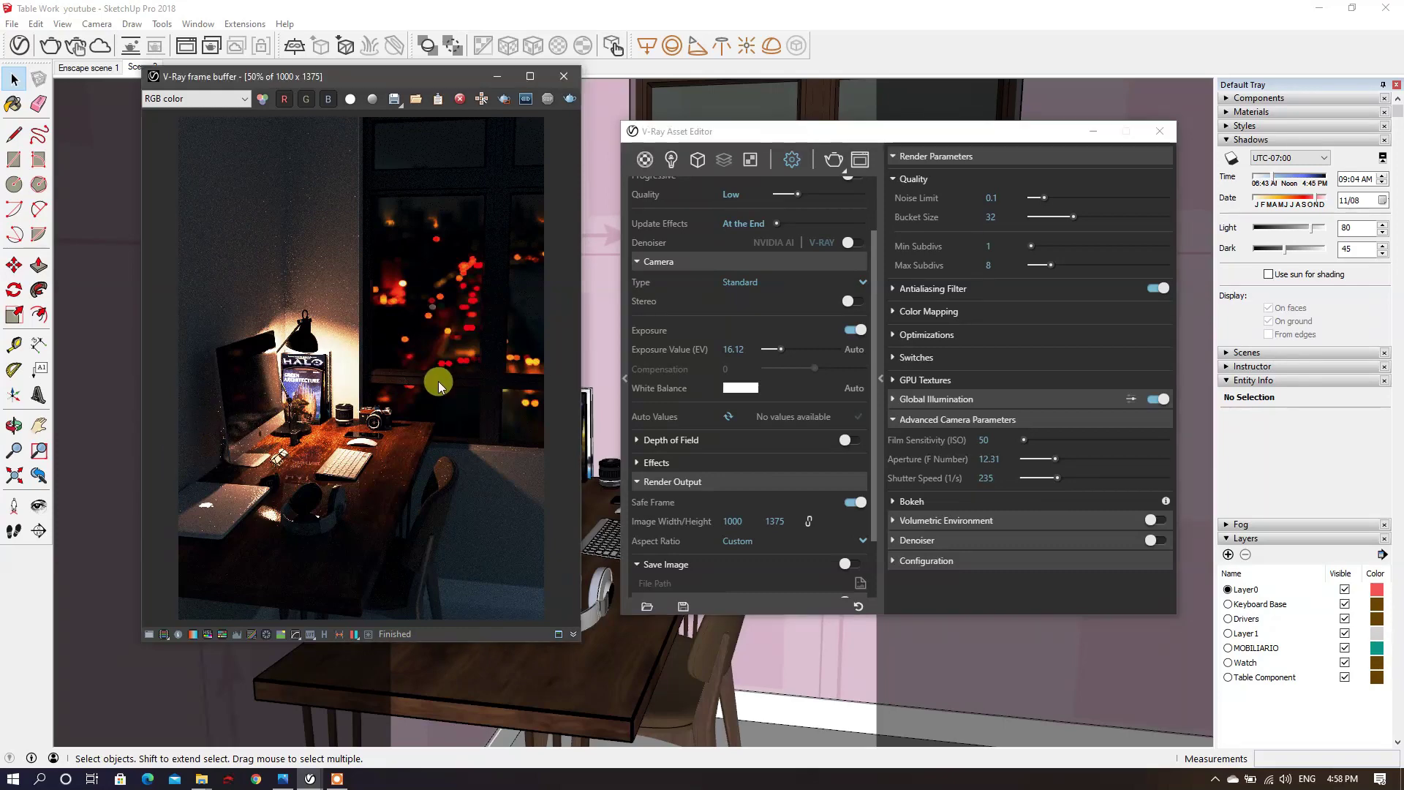
pyautogui.scroll(2, 805, 278)
pyautogui.moveTo(797, 267); pyautogui.dragTo(864, 269)
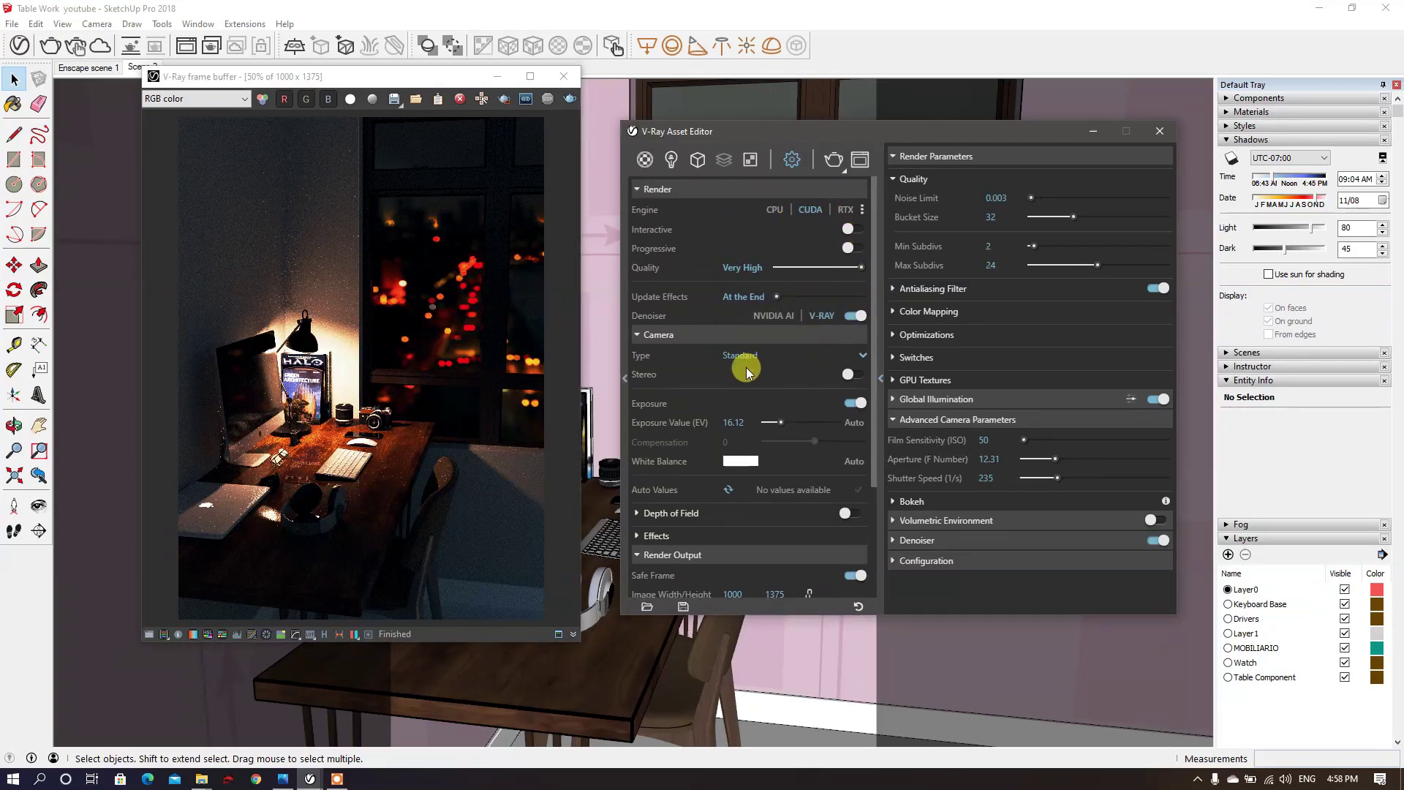
# Step: Add Background, Reflection, Lighting and Refraction render elements to the scene
pyautogui.click(724, 159)
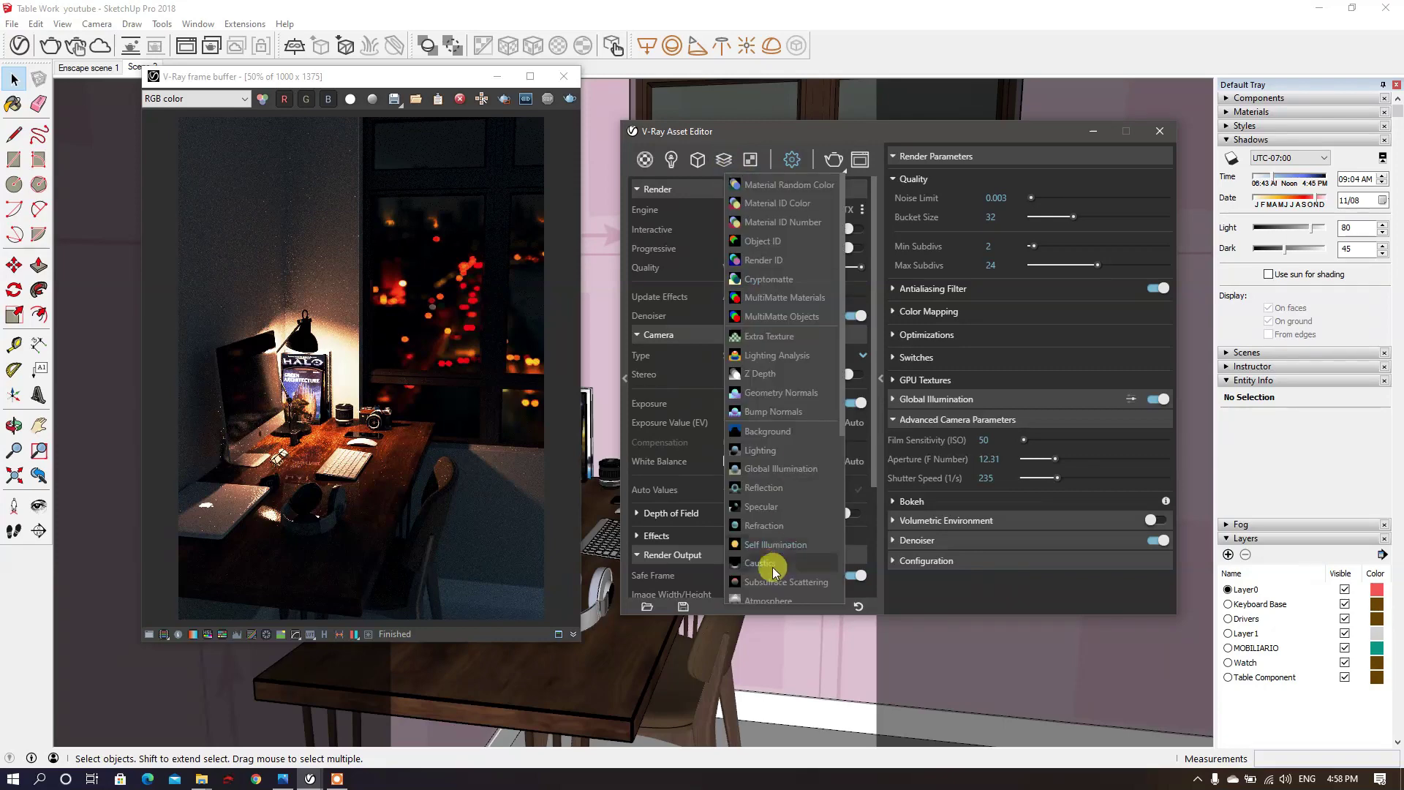
pyautogui.click(792, 442)
pyautogui.click(724, 158)
pyautogui.scroll(-2, 793, 517)
pyautogui.click(768, 398)
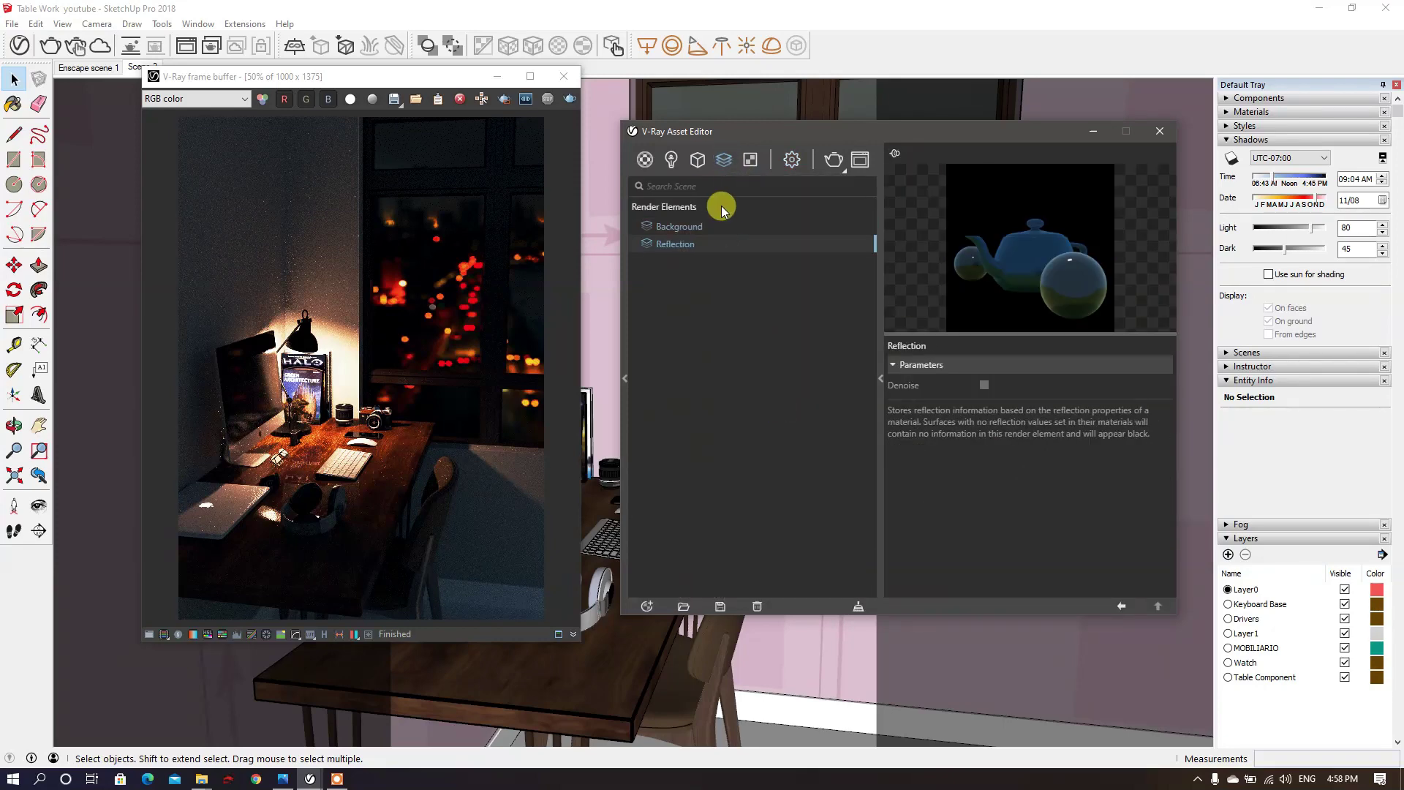
pyautogui.click(724, 159)
pyautogui.click(761, 377)
pyautogui.click(724, 159)
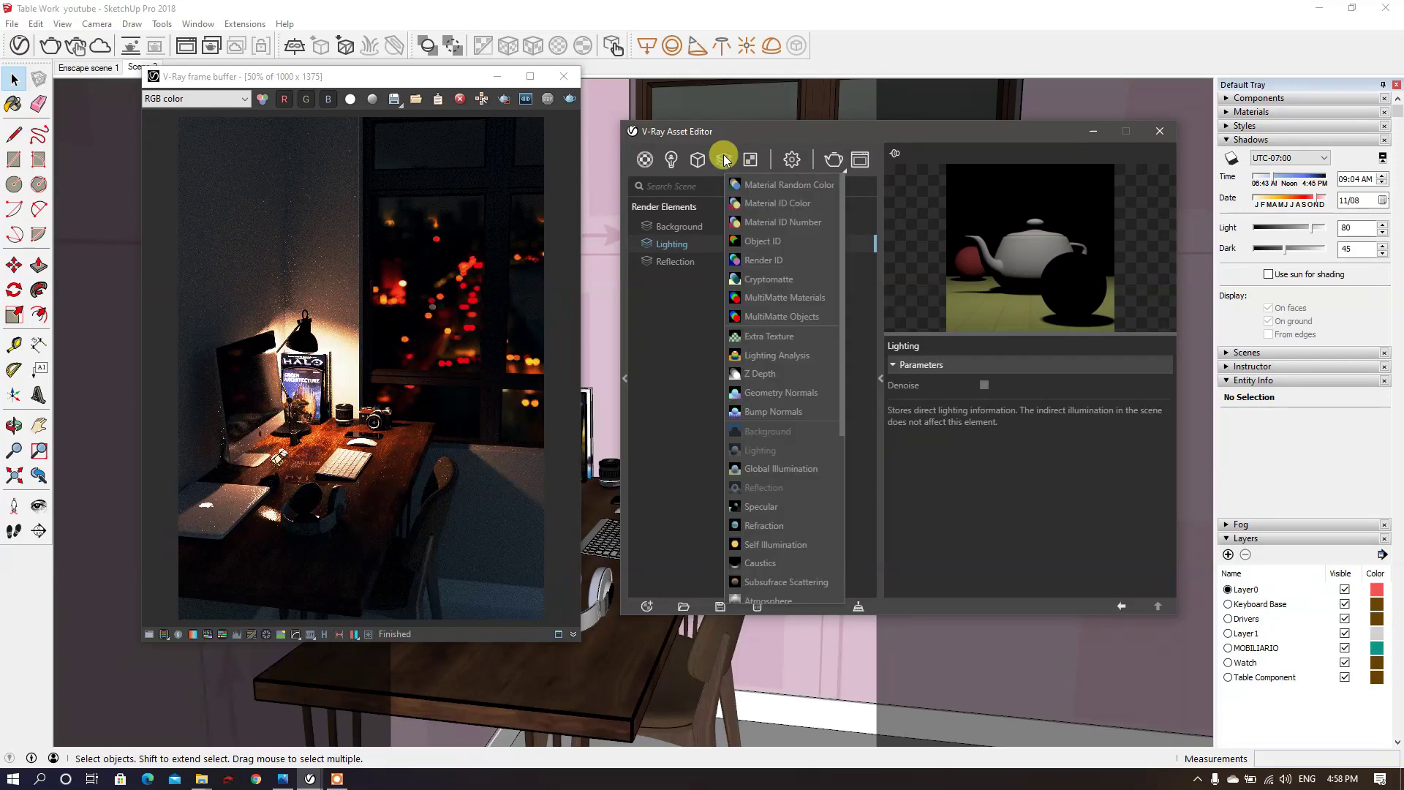
pyautogui.click(764, 452)
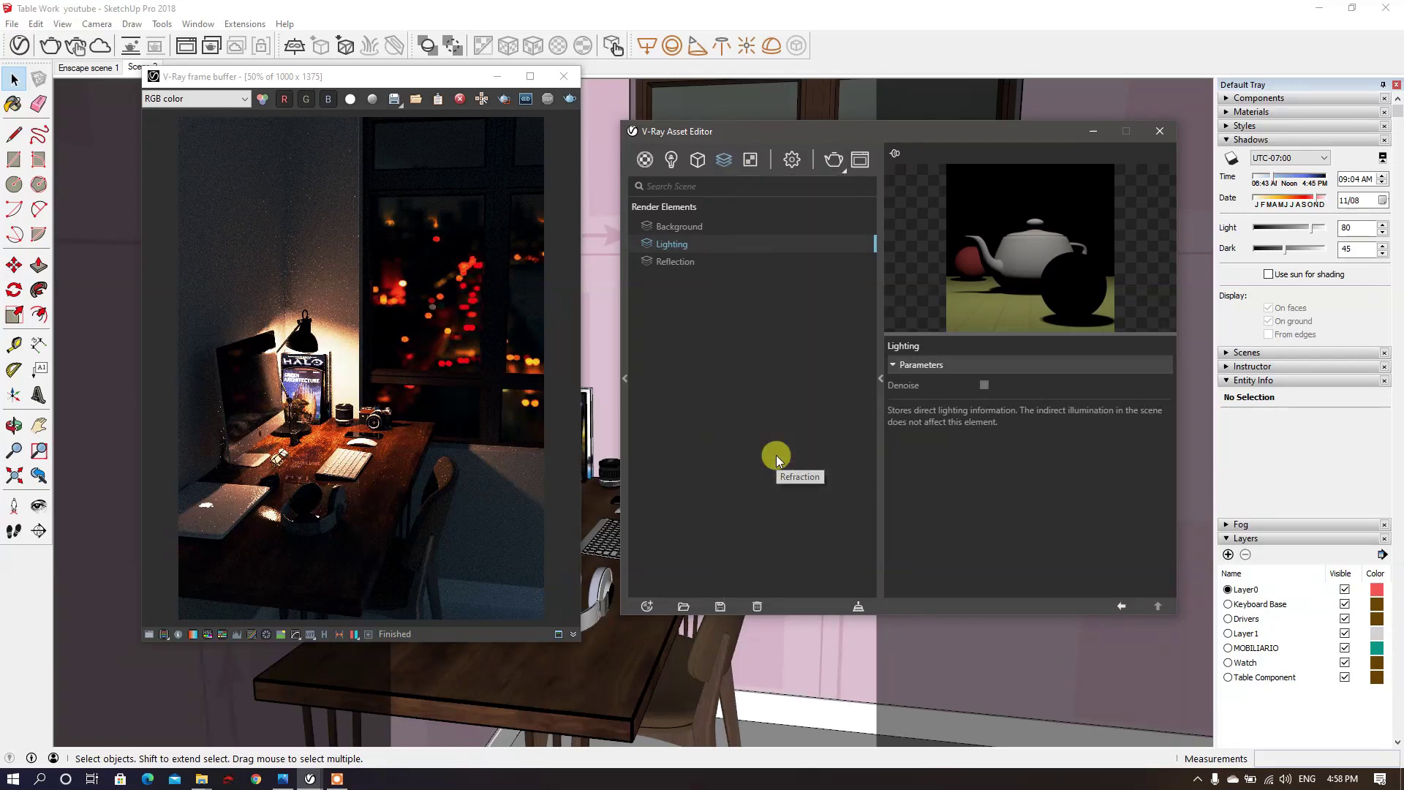
pyautogui.click(725, 160)
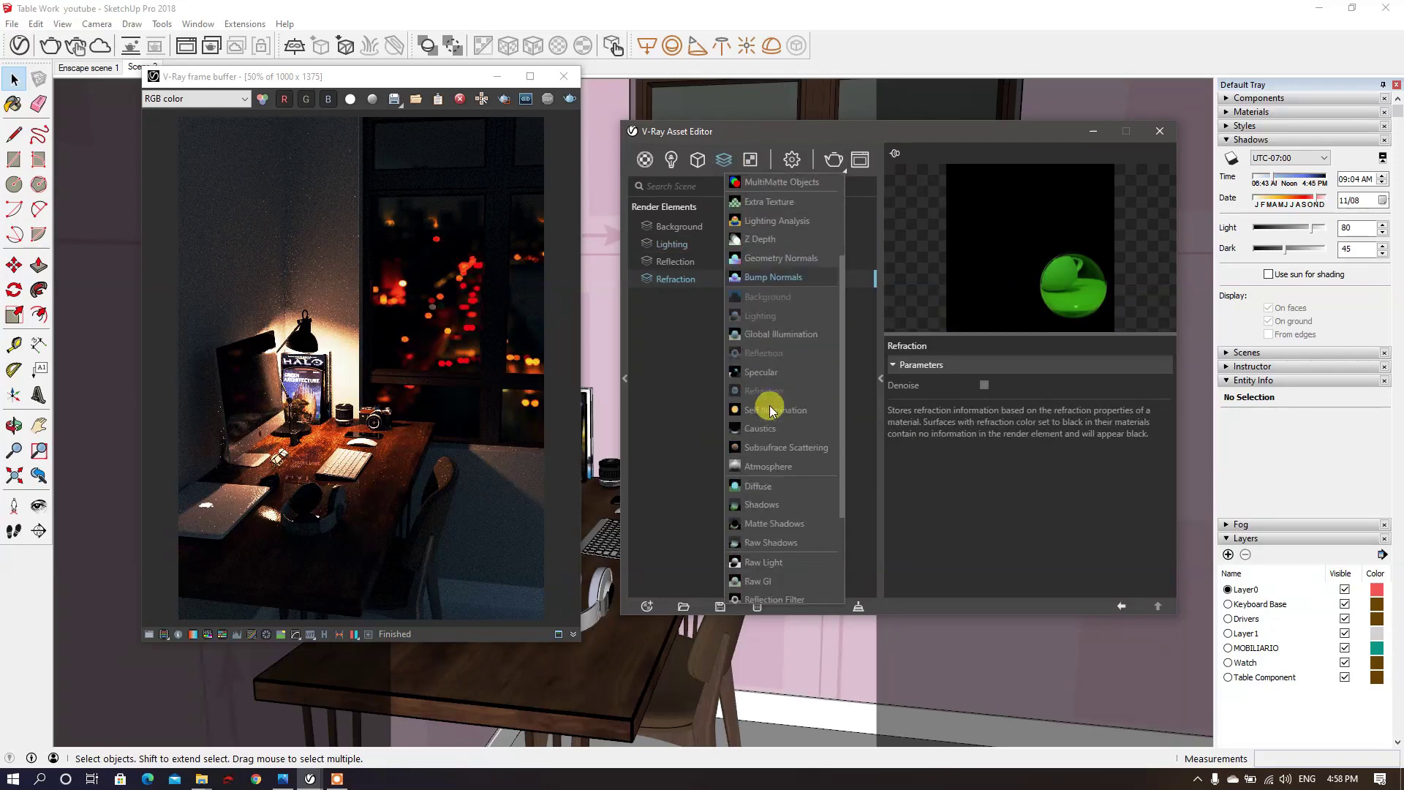
pyautogui.scroll(-2, 771, 410)
pyautogui.click(693, 444)
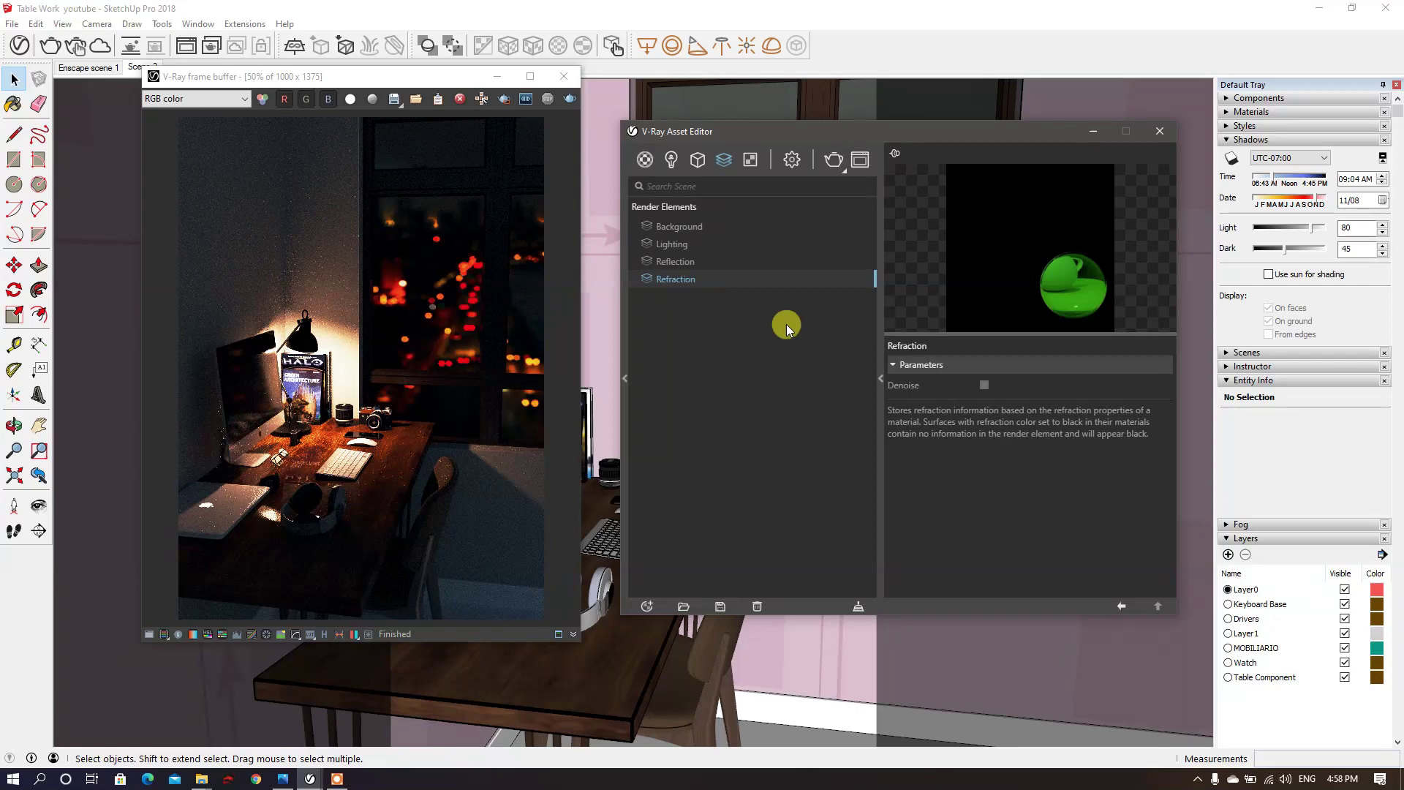
# Step: Keep Interactive off in the render settings and set Min Subdivs to 1 and Max Subdivs to 18
pyautogui.click(797, 158)
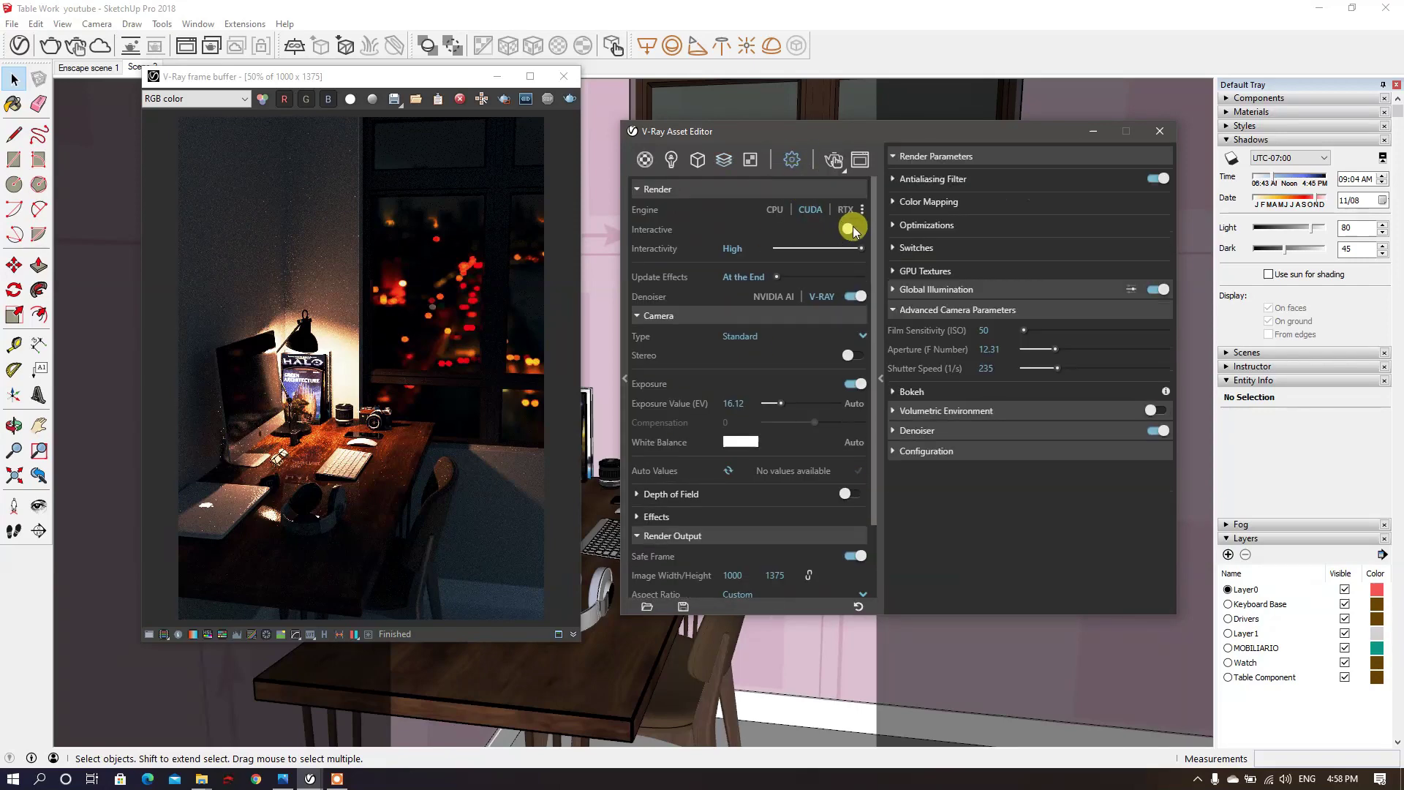
pyautogui.click(969, 249)
pyautogui.write('1')
pyautogui.click(991, 265)
pyautogui.write('18')
pyautogui.press('Return')
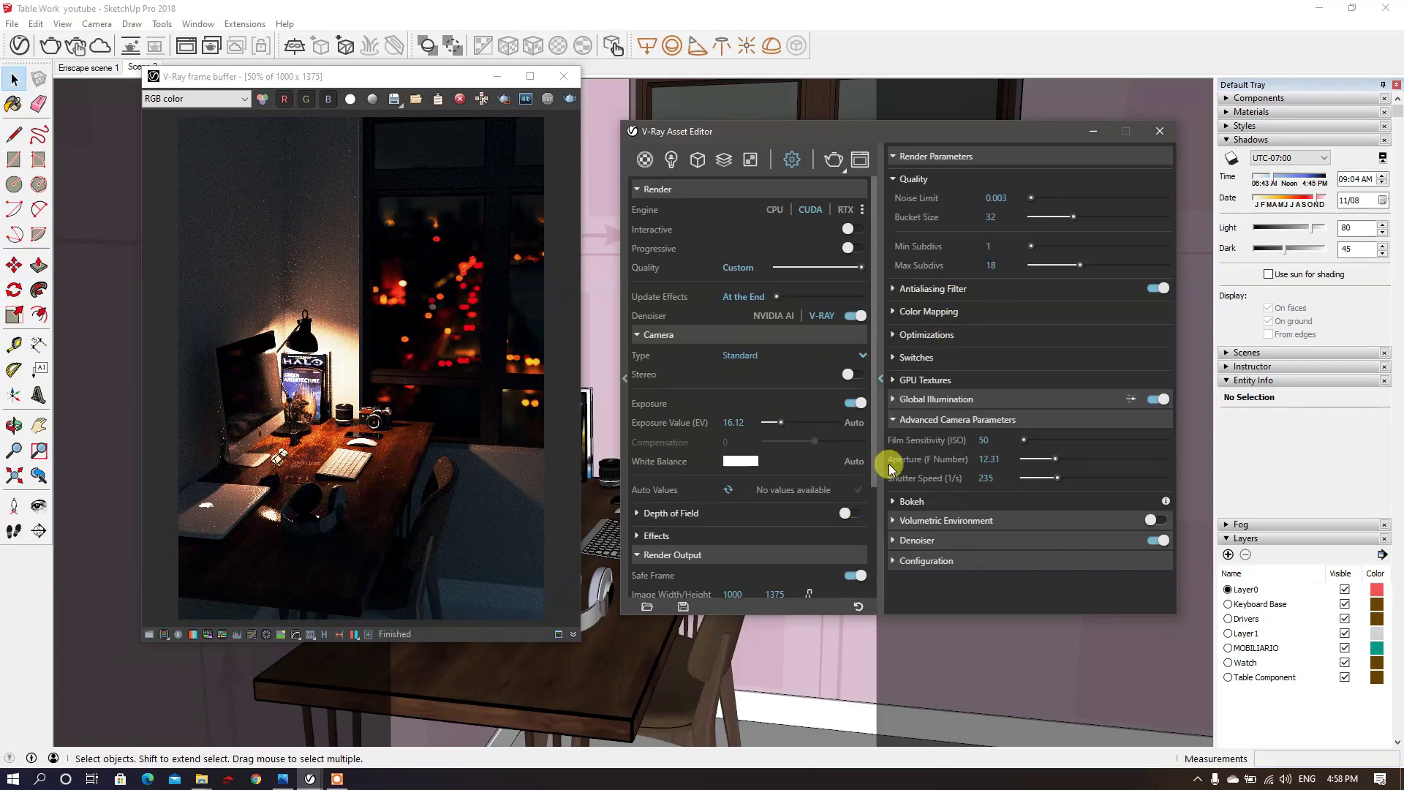
# Step: Set the render to be saved automatically as the PNG file "Table Work youtube" in the desktop's YouTube content folder
pyautogui.scroll(-3, 746, 446)
pyautogui.scroll(-1, 758, 459)
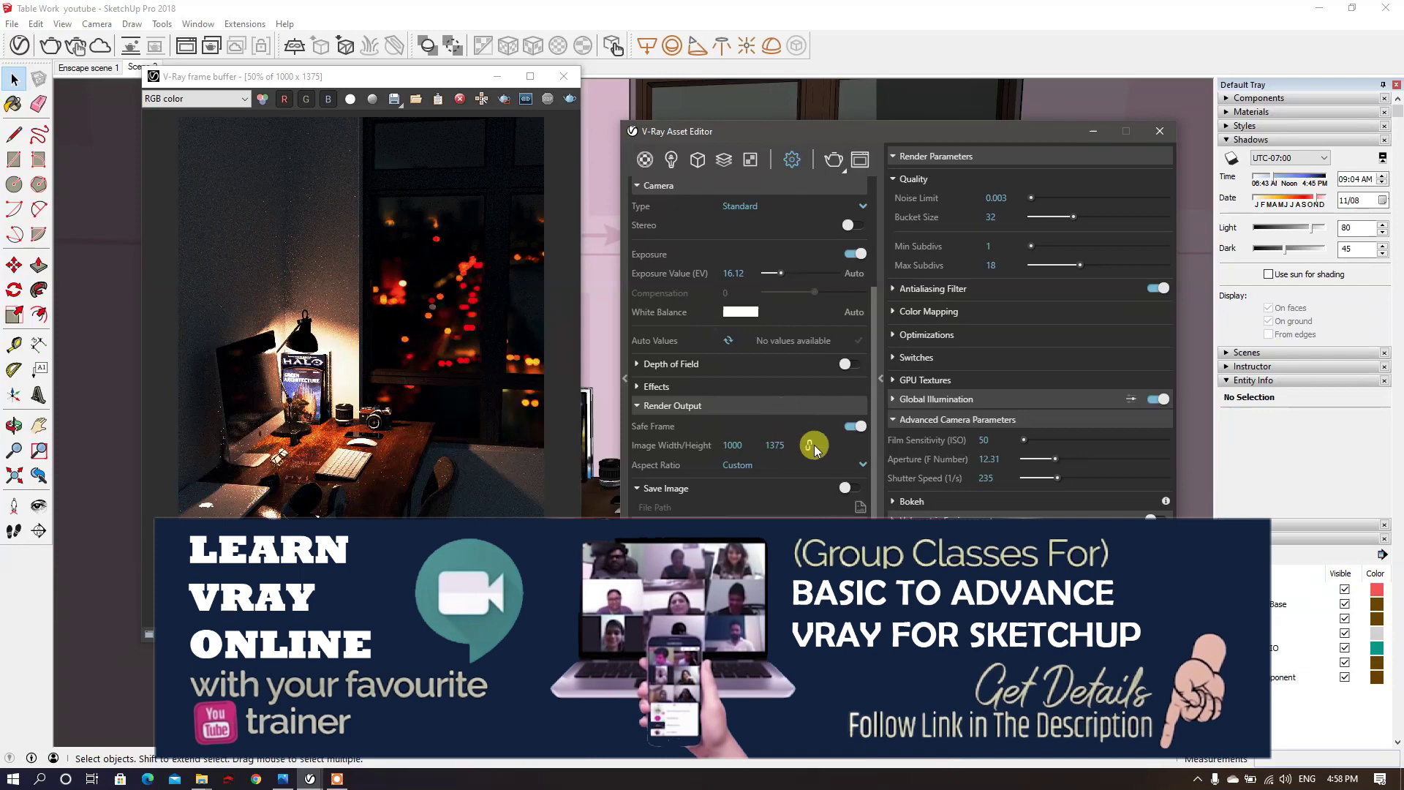
pyautogui.click(860, 508)
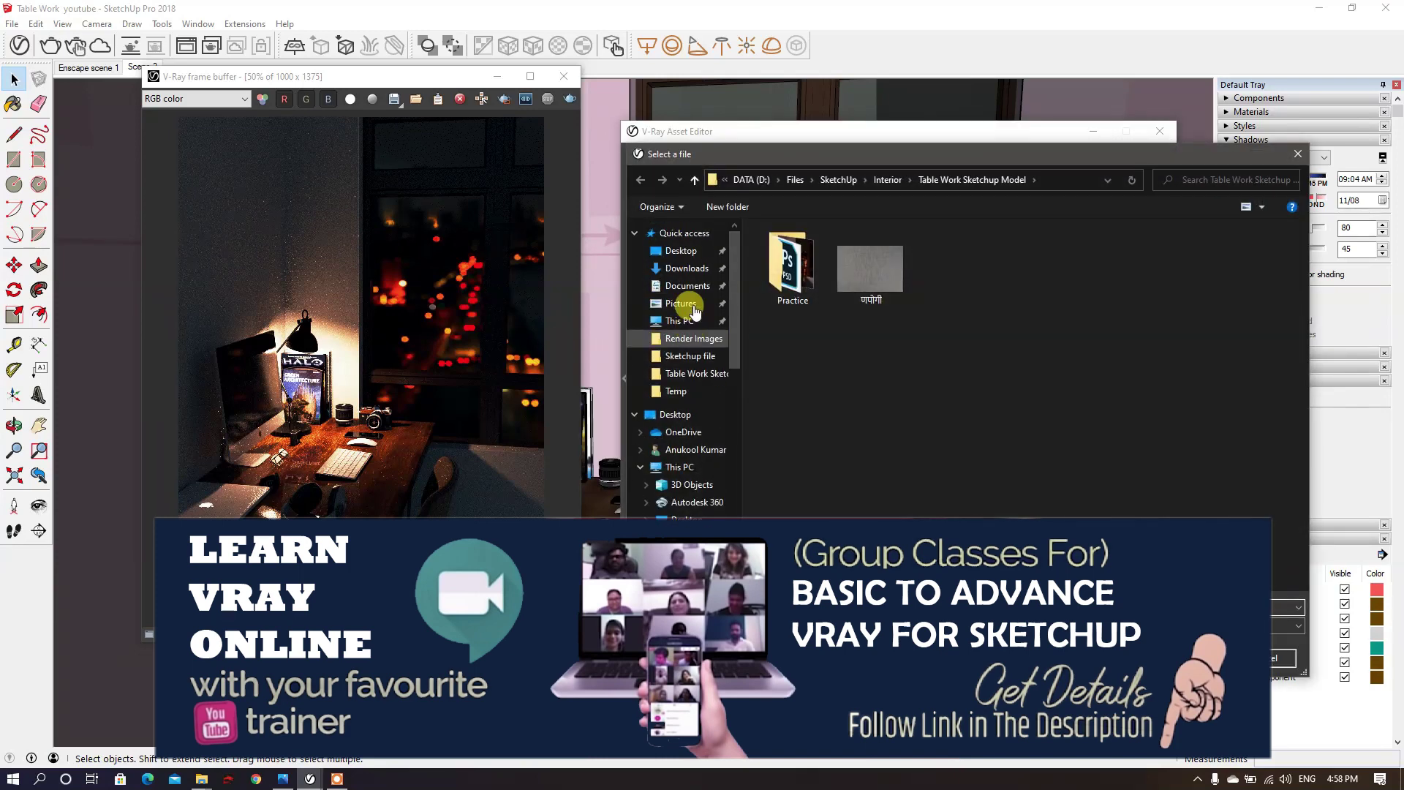
pyautogui.click(697, 255)
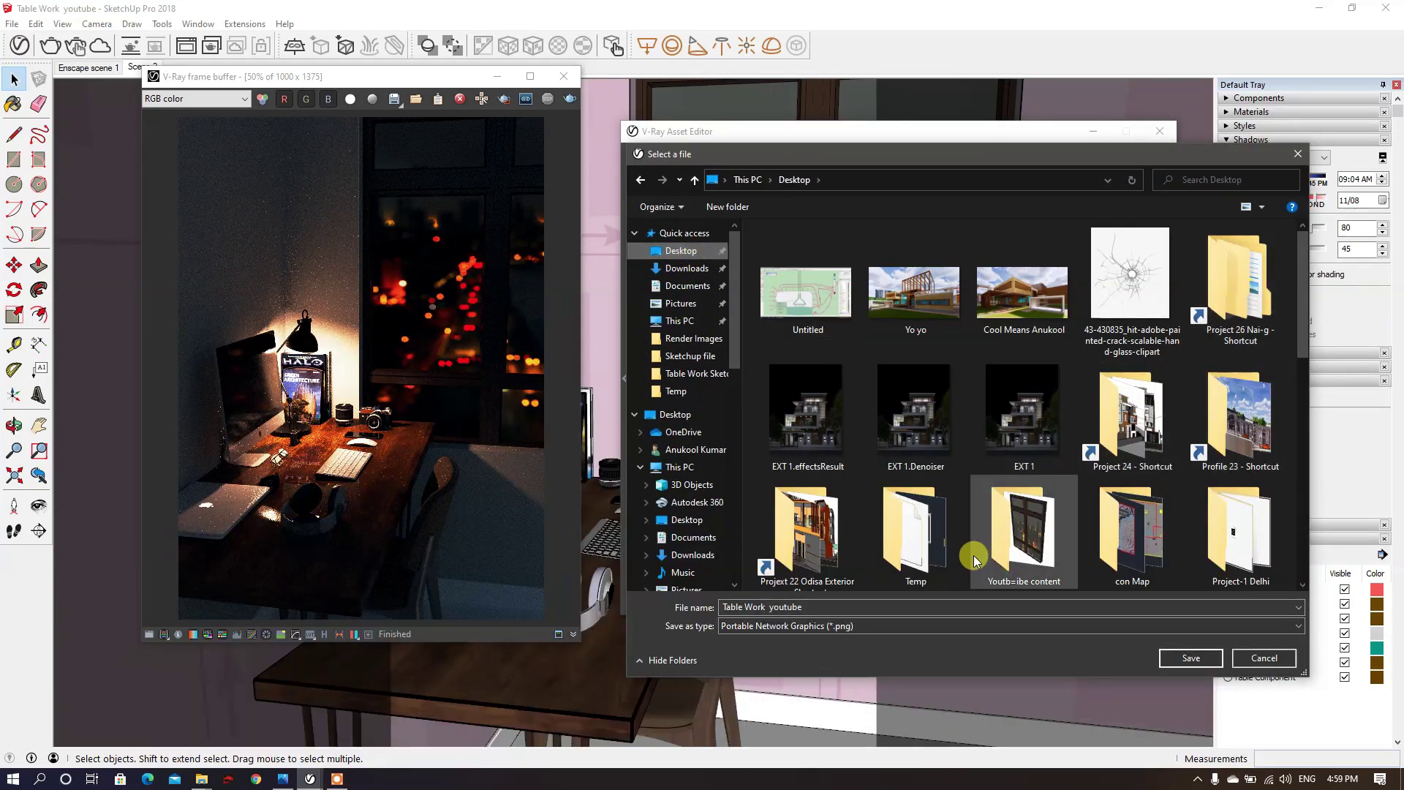
pyautogui.doubleClick(1017, 522)
pyautogui.click(1188, 659)
# Step: Review the image options, denoiser, Material Override, Environment and quality settings before rendering
pyautogui.click(715, 510)
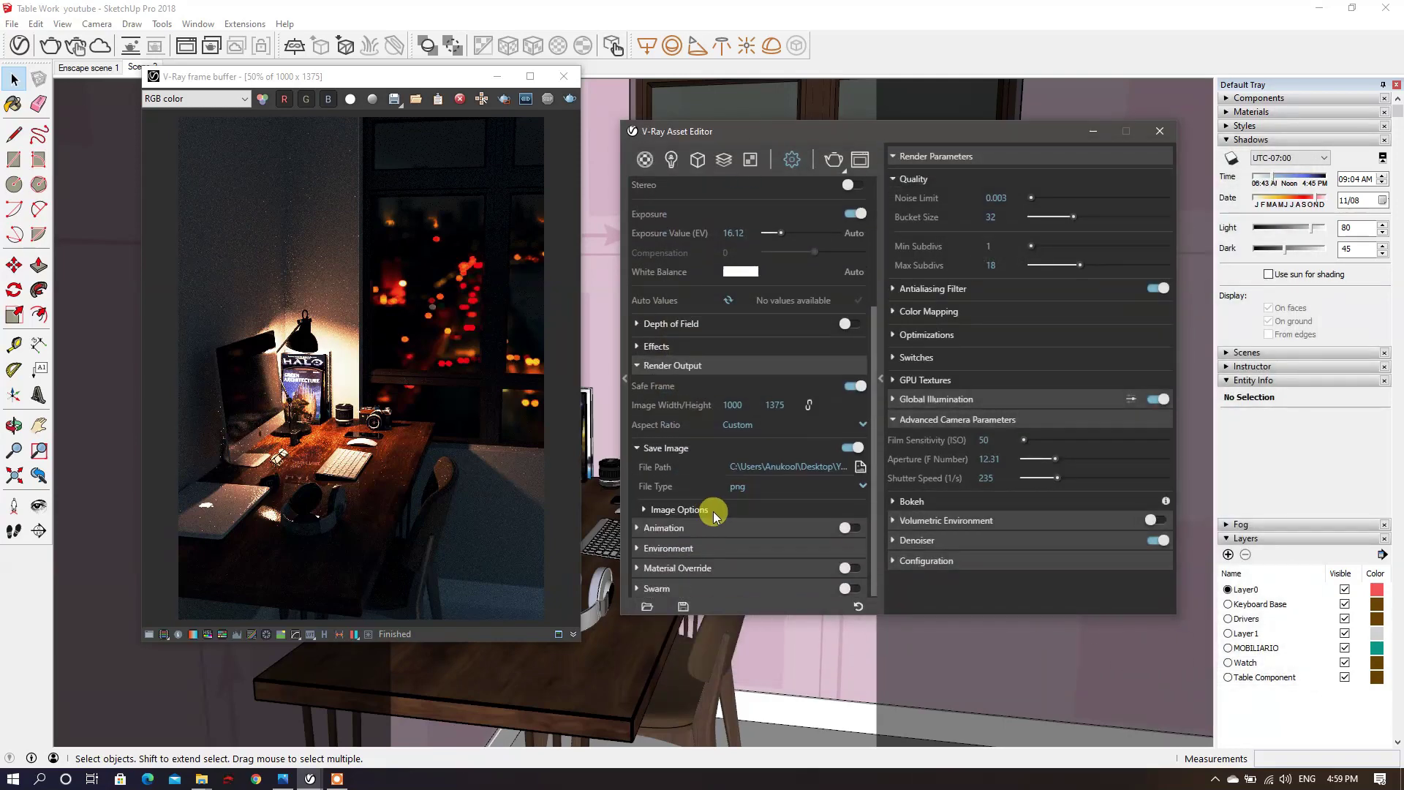
pyautogui.click(917, 540)
pyautogui.scroll(-2, 1025, 540)
pyautogui.scroll(-2, 726, 497)
pyautogui.click(701, 563)
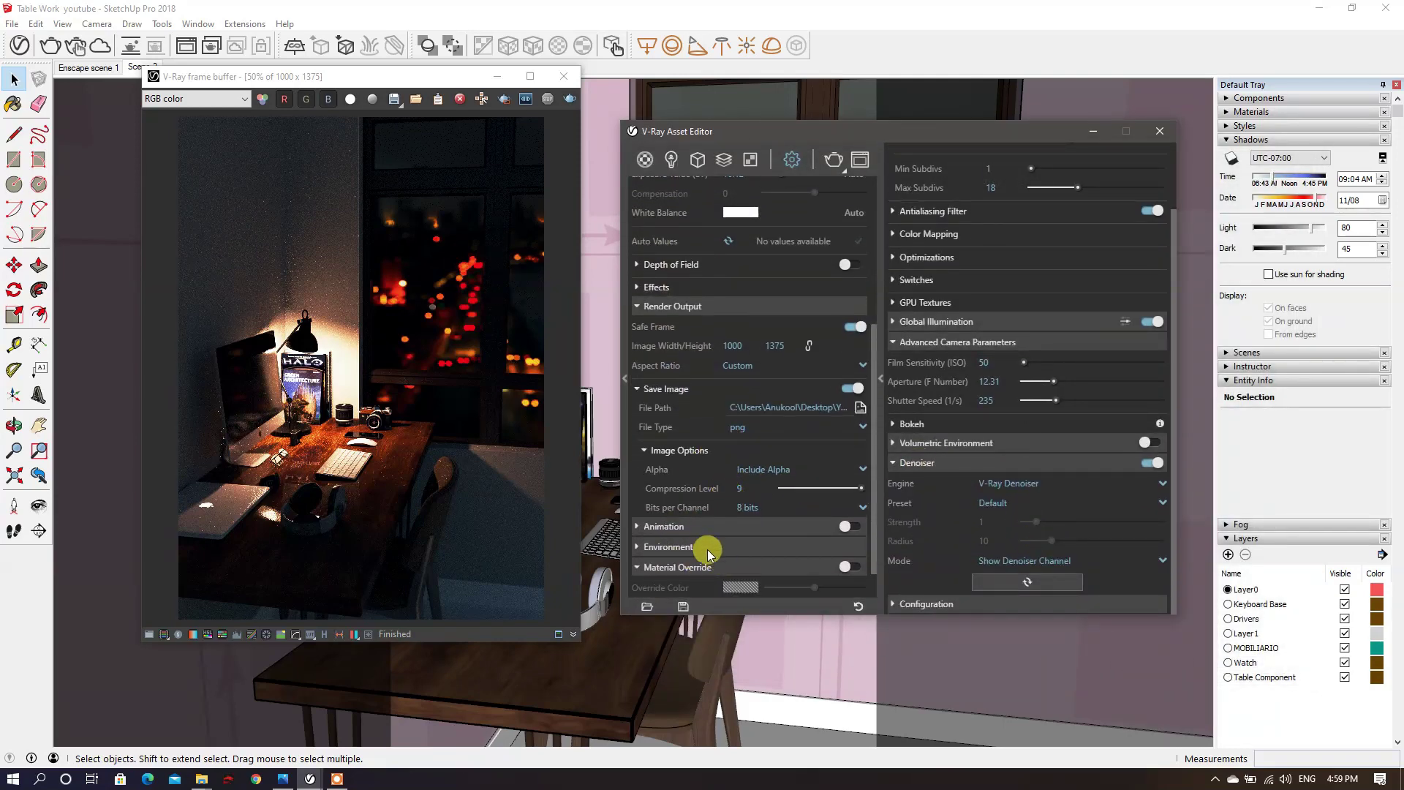
pyautogui.click(708, 548)
pyautogui.scroll(-5, 752, 447)
pyautogui.scroll(13, 732, 472)
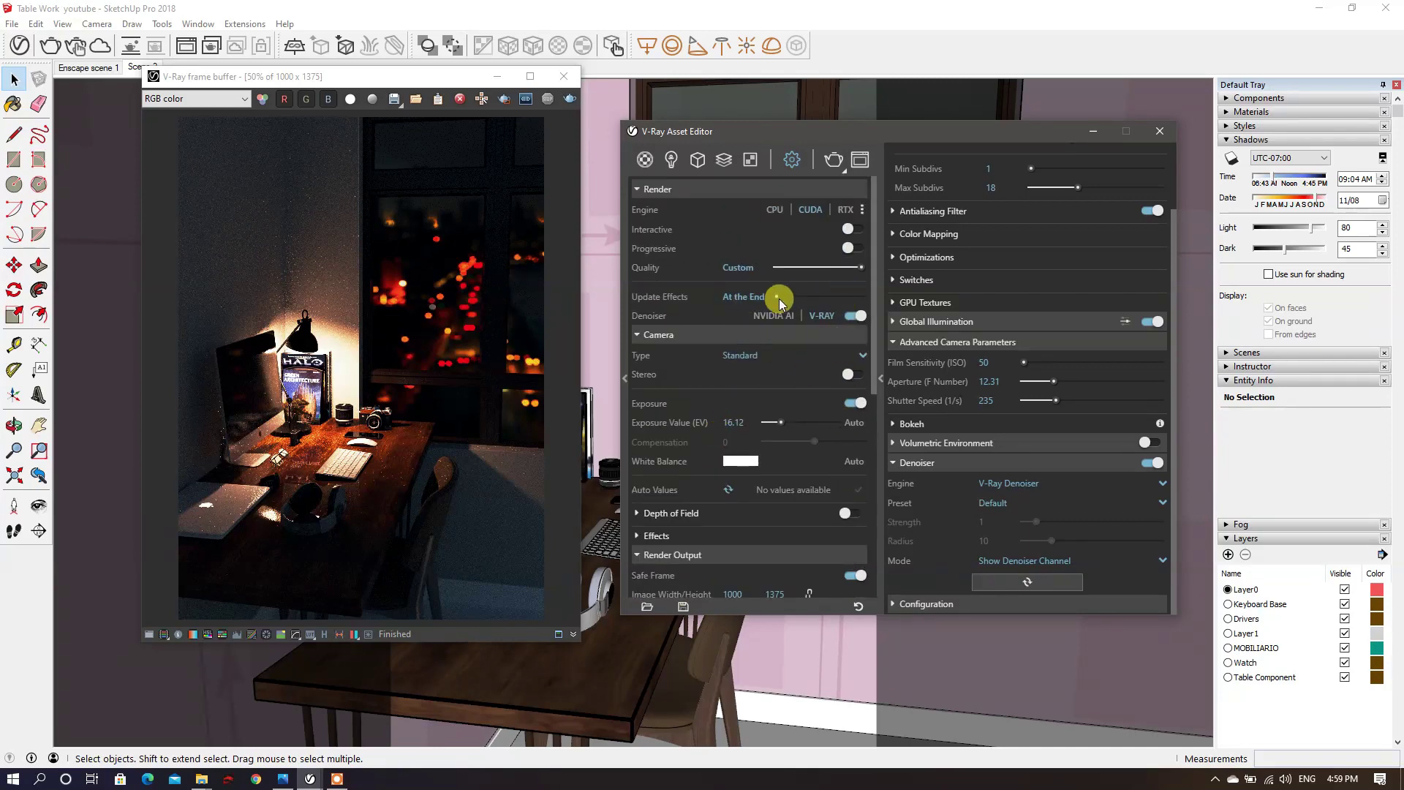
pyautogui.scroll(2, 1044, 288)
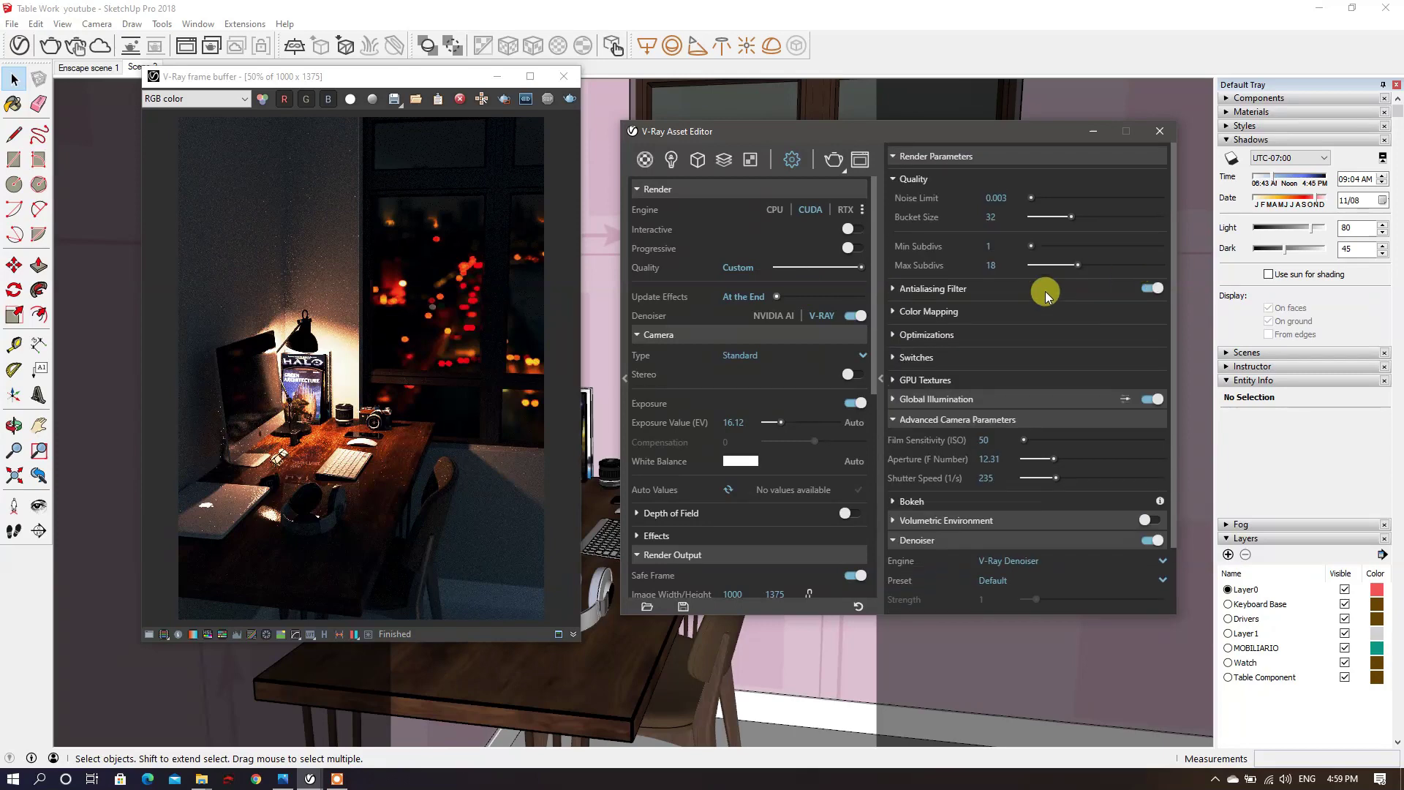
# Step: Start the final render and clear the Windows notifications while it builds the light cache
pyautogui.click(836, 162)
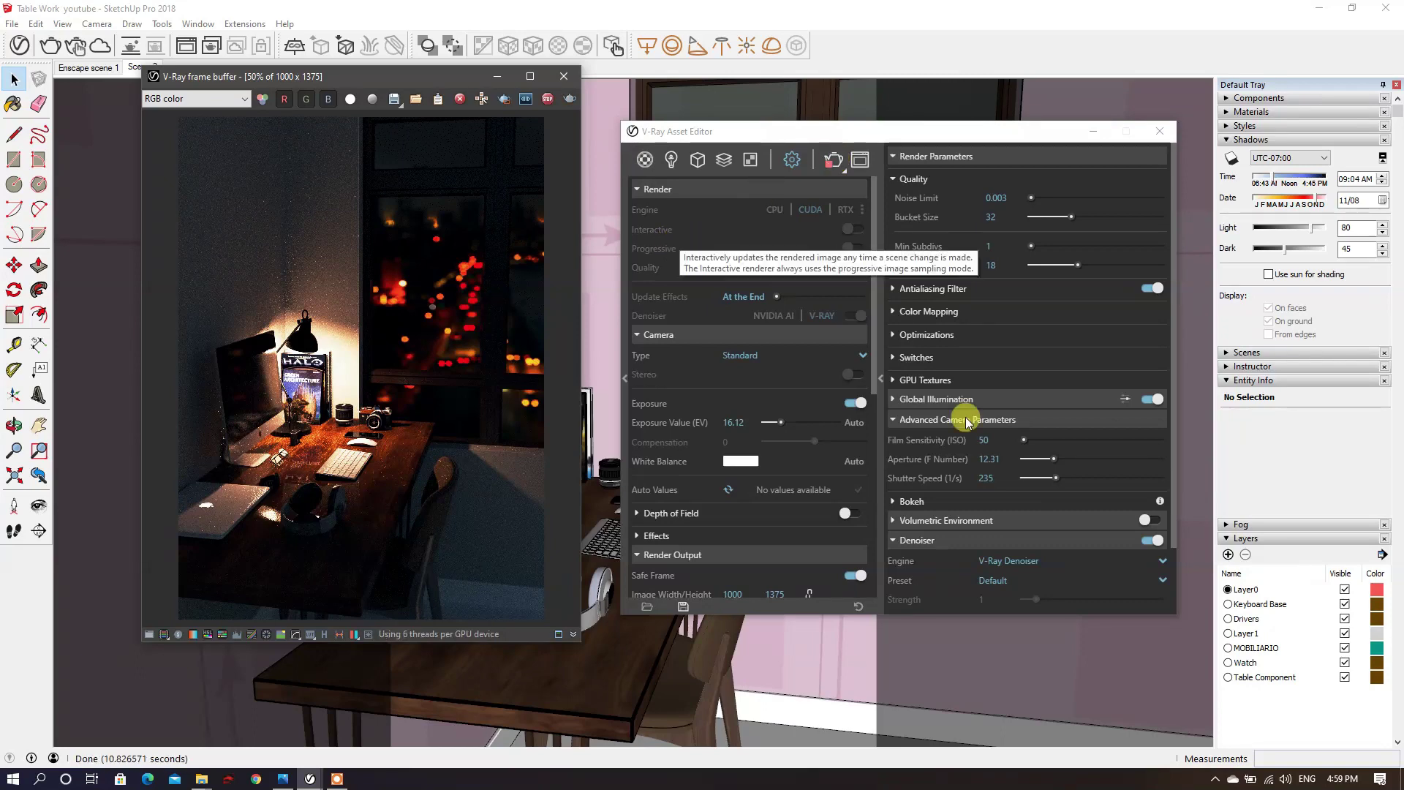
pyautogui.click(1380, 779)
pyautogui.click(1348, 495)
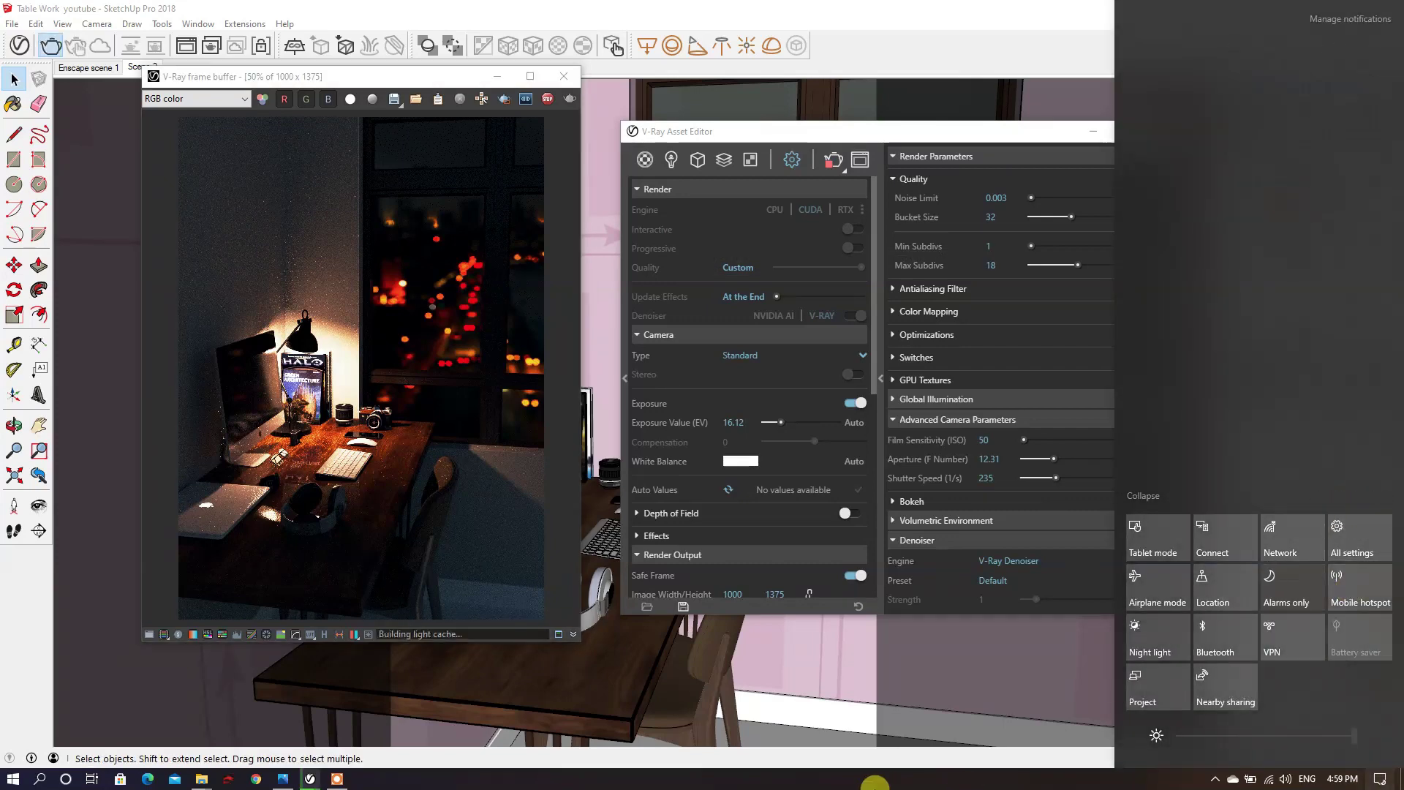
pyautogui.click(445, 160)
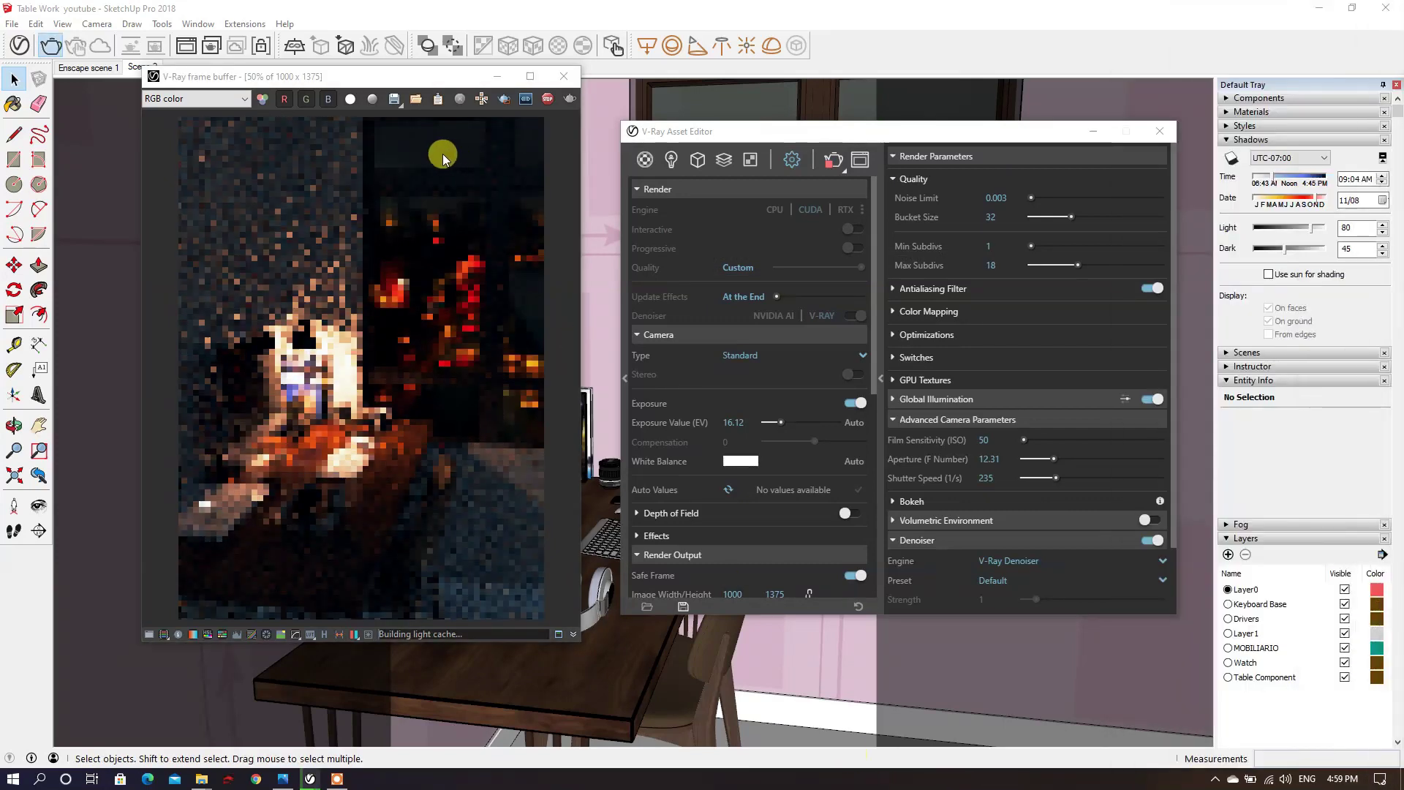
# Step: Maximize the frame buffer and examine the desk surface, laptop and headphones in the render up close
pyautogui.click(529, 76)
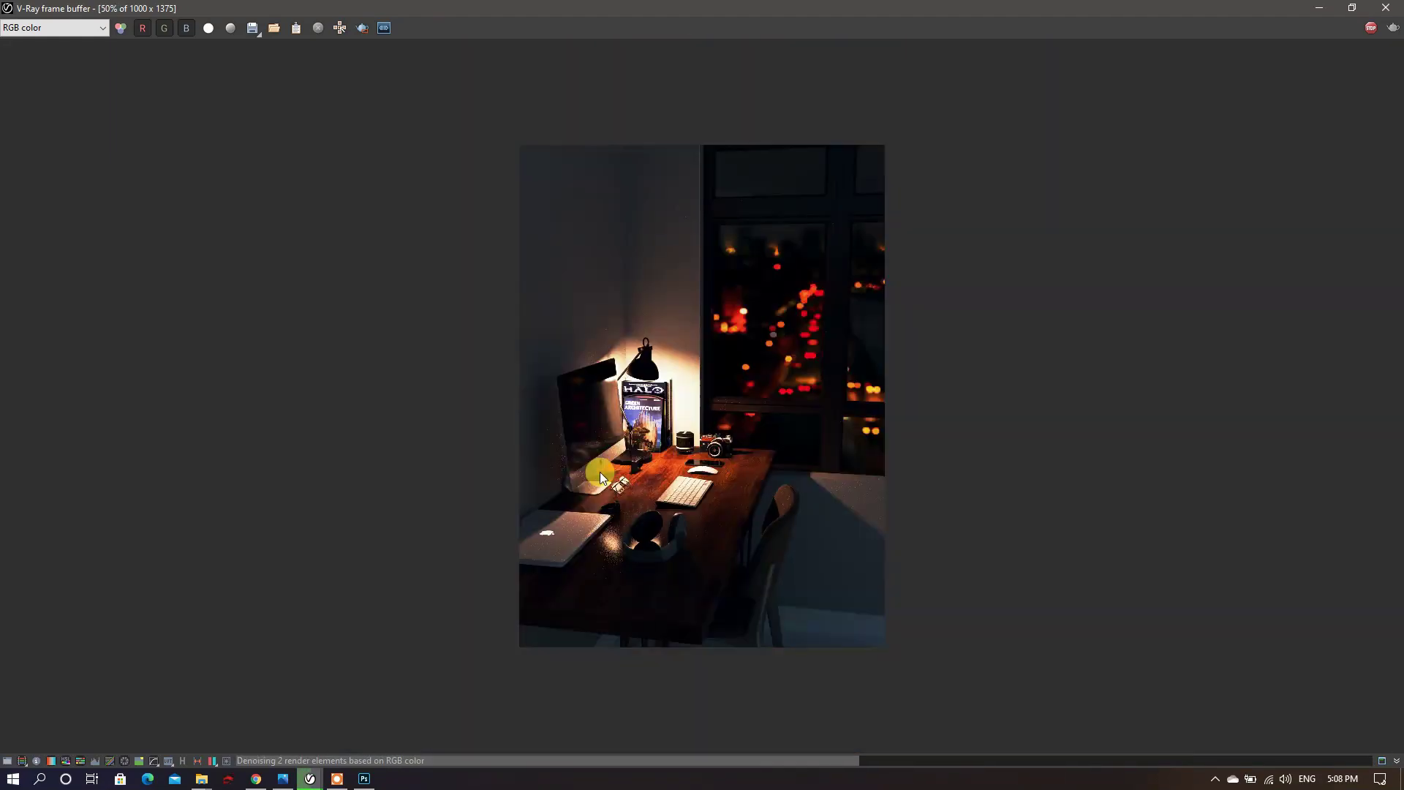
pyautogui.scroll(1, 602, 477)
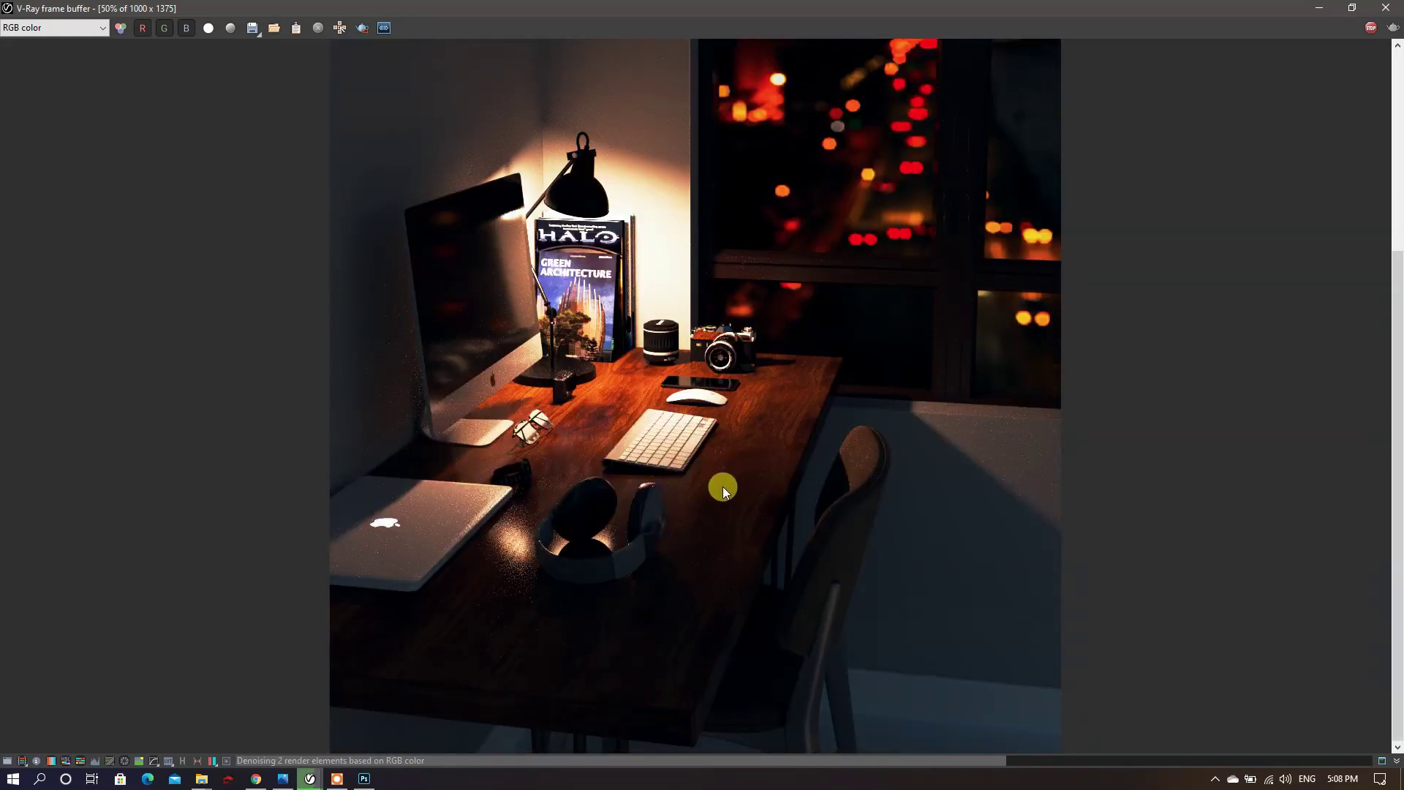
pyautogui.scroll(-1, 722, 488)
pyautogui.scroll(3, 720, 489)
pyautogui.moveTo(502, 458); pyautogui.dragTo(573, 364, button='middle')
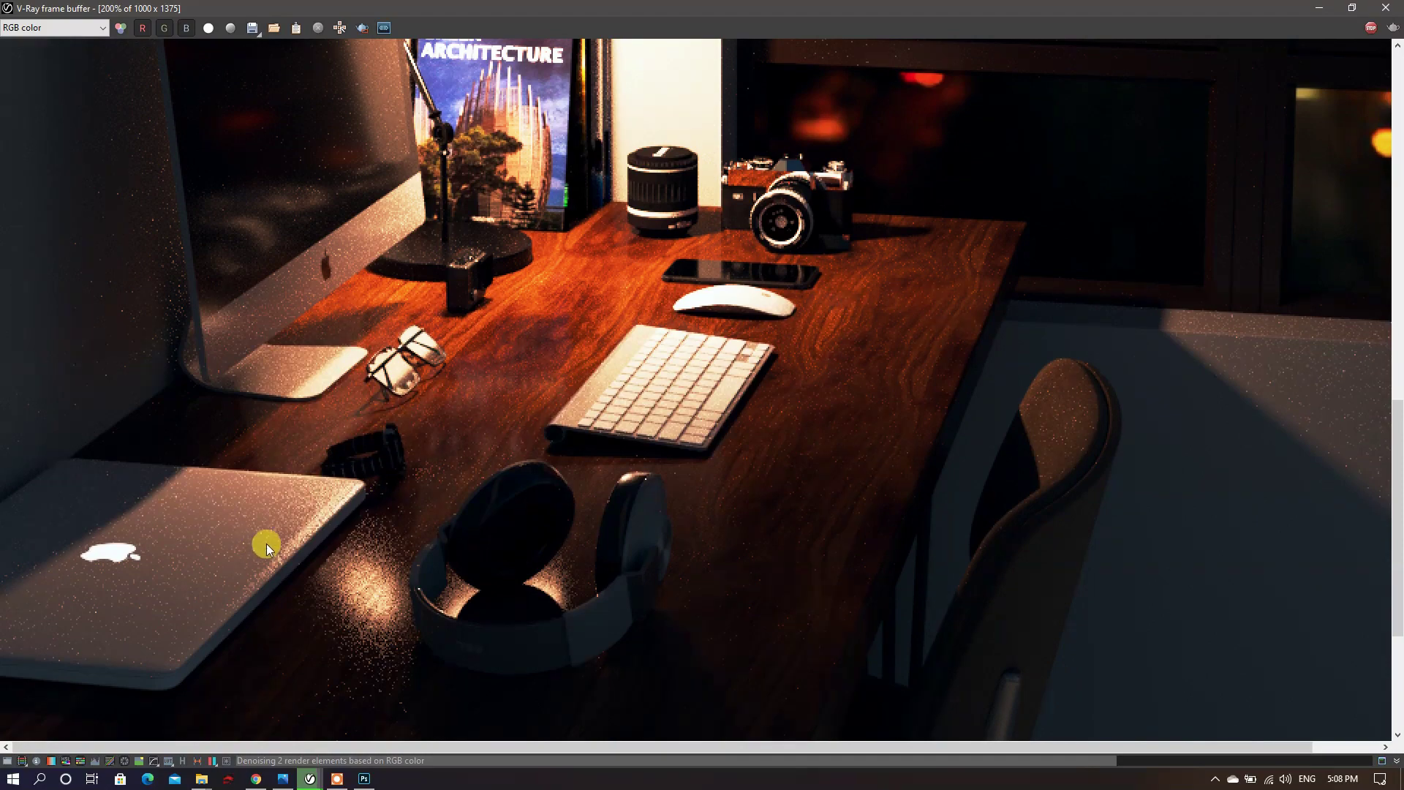
# Step: Switch to Photoshop and browse to the desktop's YouTube content folder for opening the saved render files
pyautogui.moveTo(266, 543); pyautogui.dragTo(297, 455, button='middle')
pyautogui.moveTo(228, 484); pyautogui.dragTo(288, 449, button='middle')
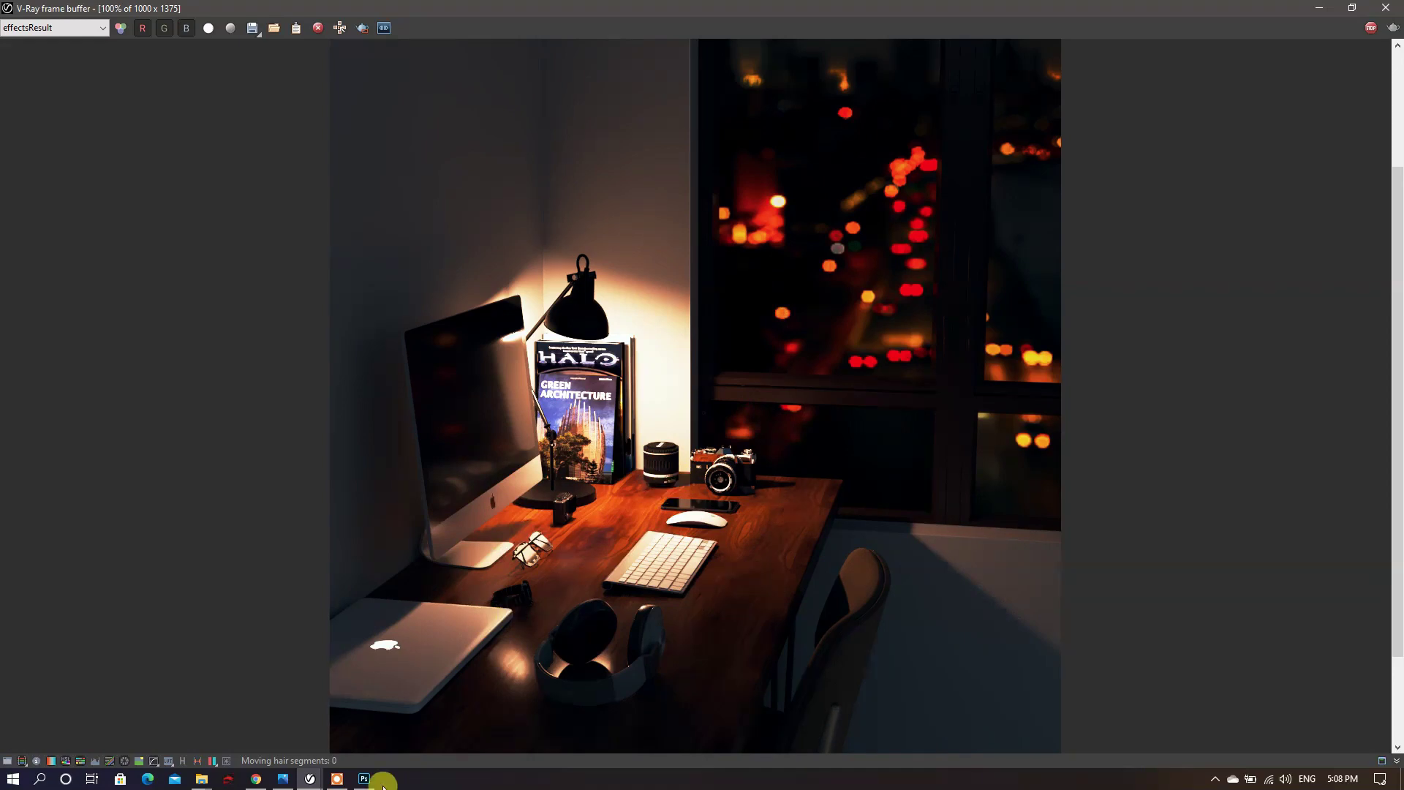
pyautogui.click(364, 778)
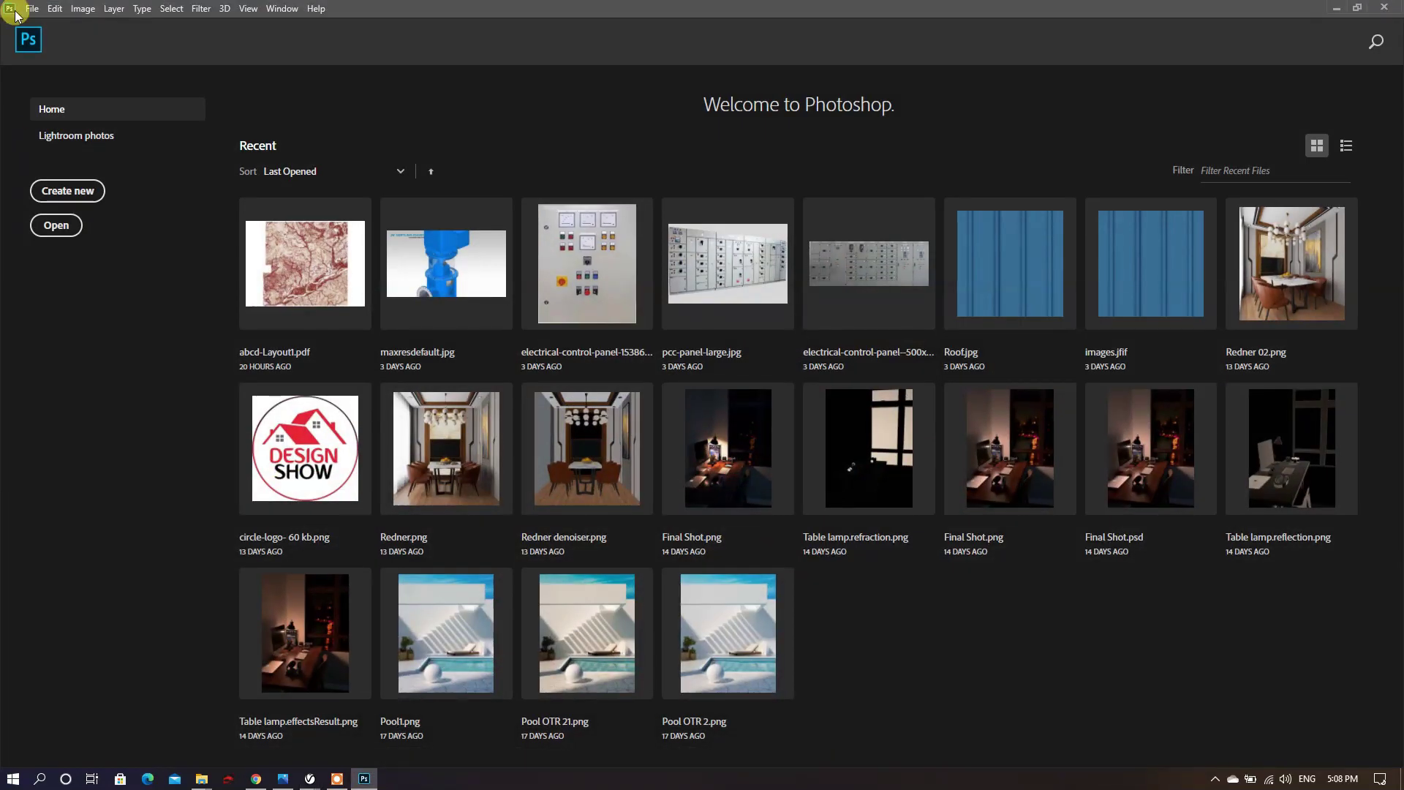
pyautogui.click(32, 8)
pyautogui.click(65, 37)
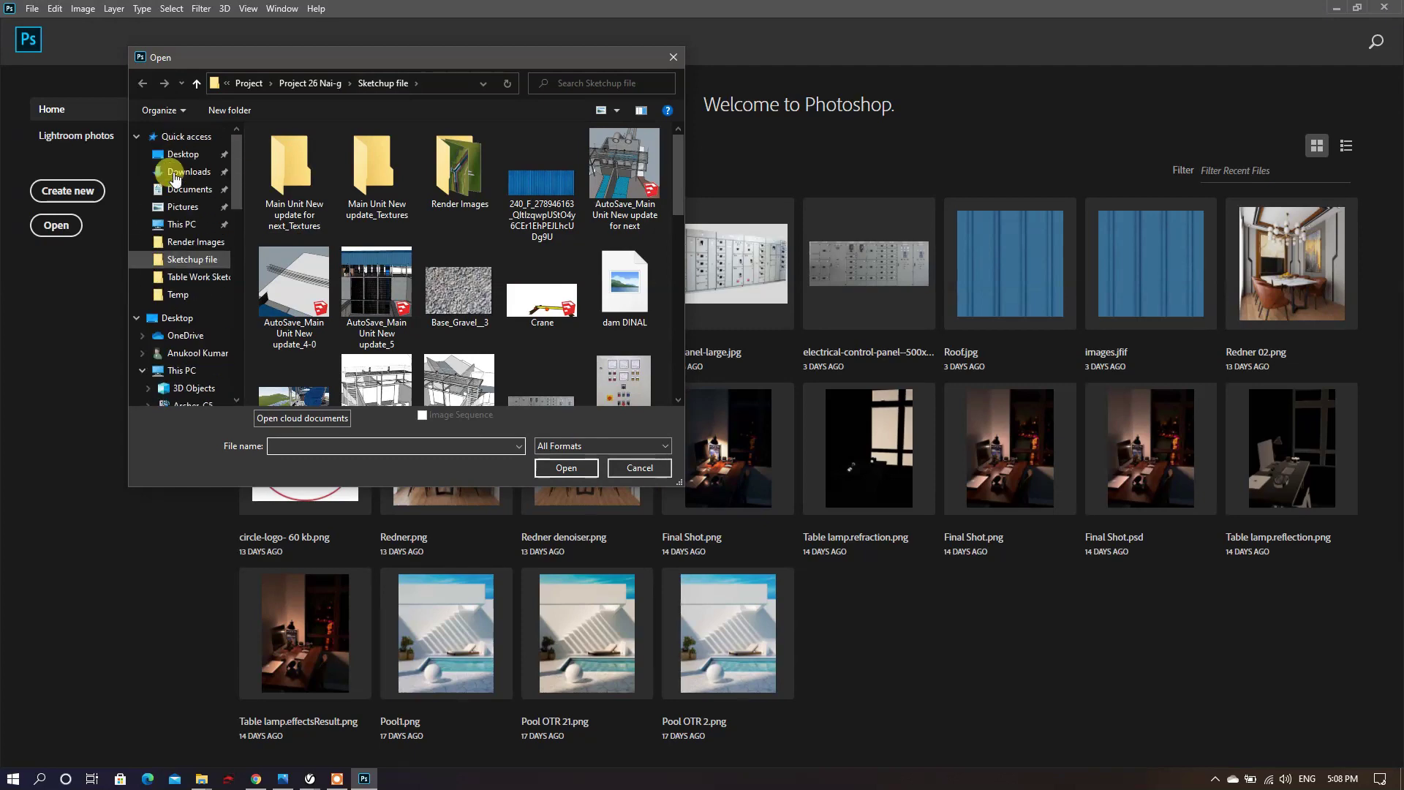
pyautogui.moveTo(677, 152); pyautogui.dragTo(670, 300)
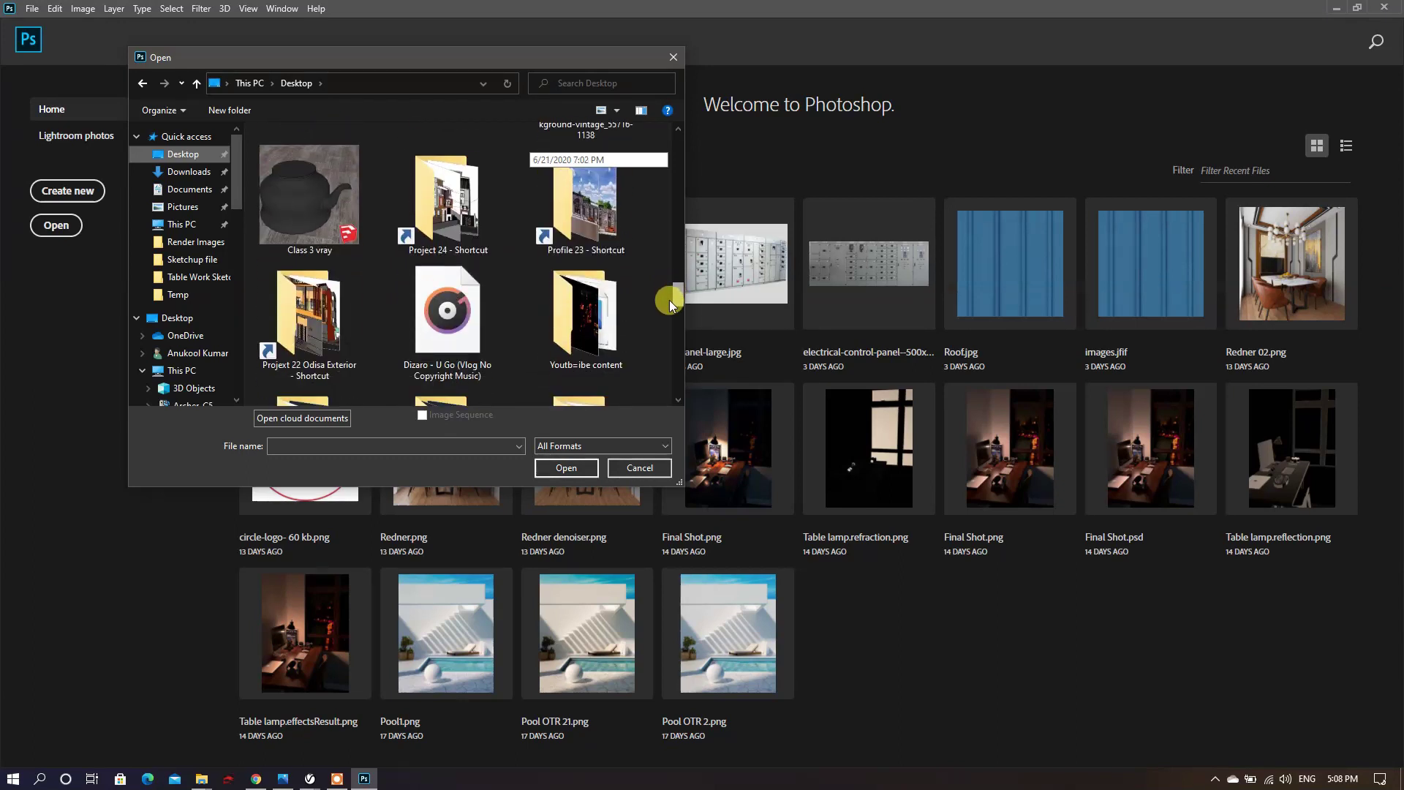
pyautogui.doubleClick(585, 315)
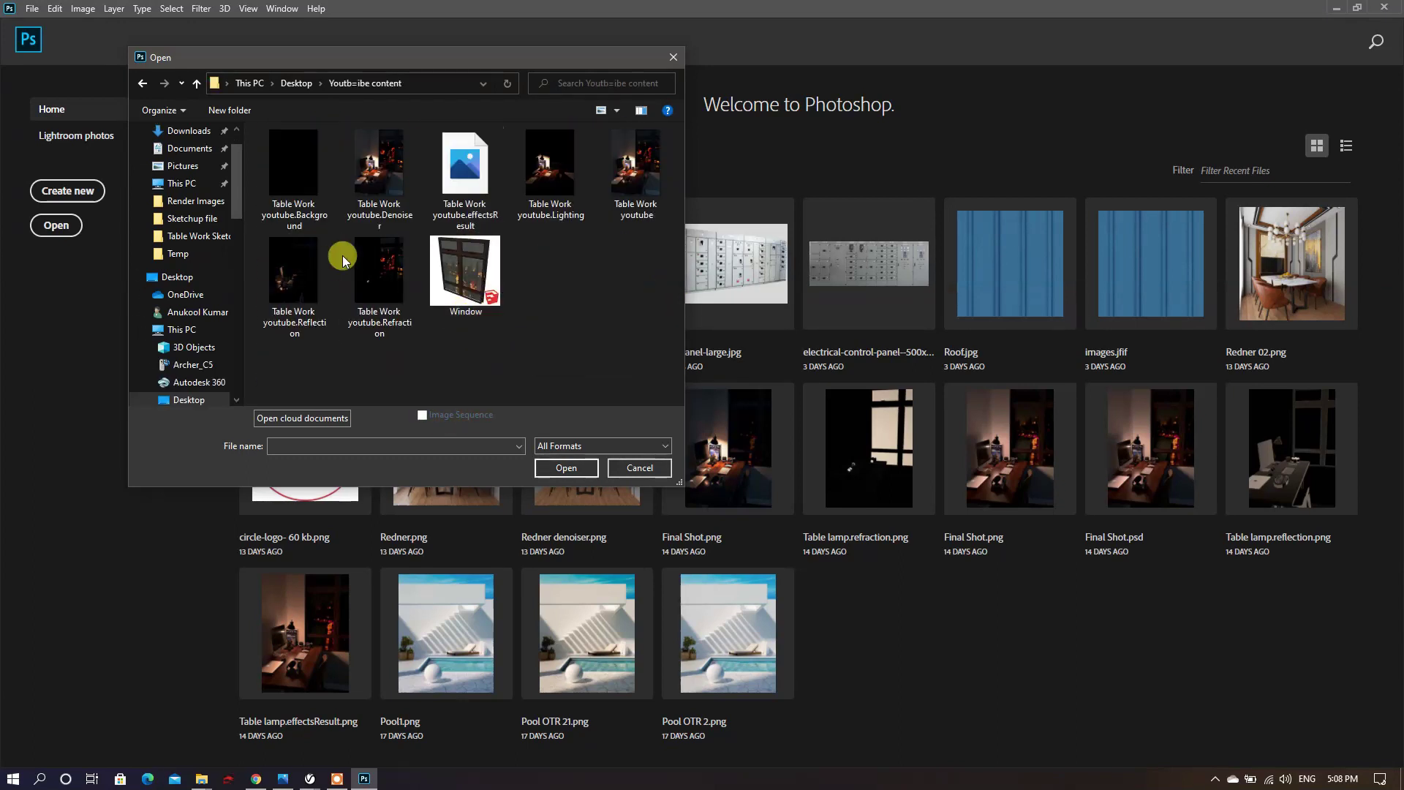
# Step: Open the Denoiser, Lighting and Refraction passes together with the main "Table Work youtube" render
pyautogui.click(375, 192)
pyautogui.keyDown('ctrl'); pyautogui.click(574, 197); pyautogui.keyUp('ctrl')
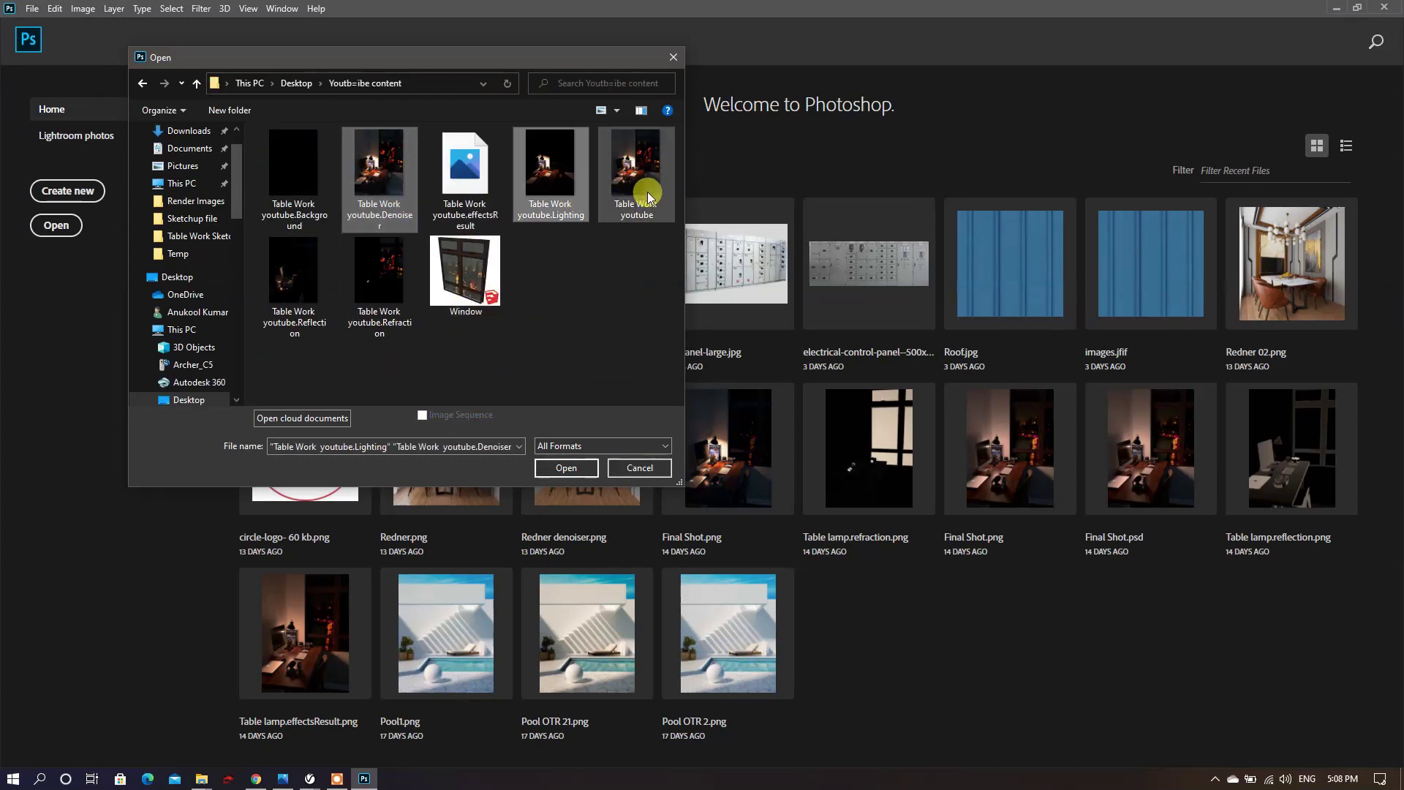
pyautogui.keyDown('ctrl'); pyautogui.click(648, 196); pyautogui.keyUp('ctrl')
pyautogui.click(566, 467)
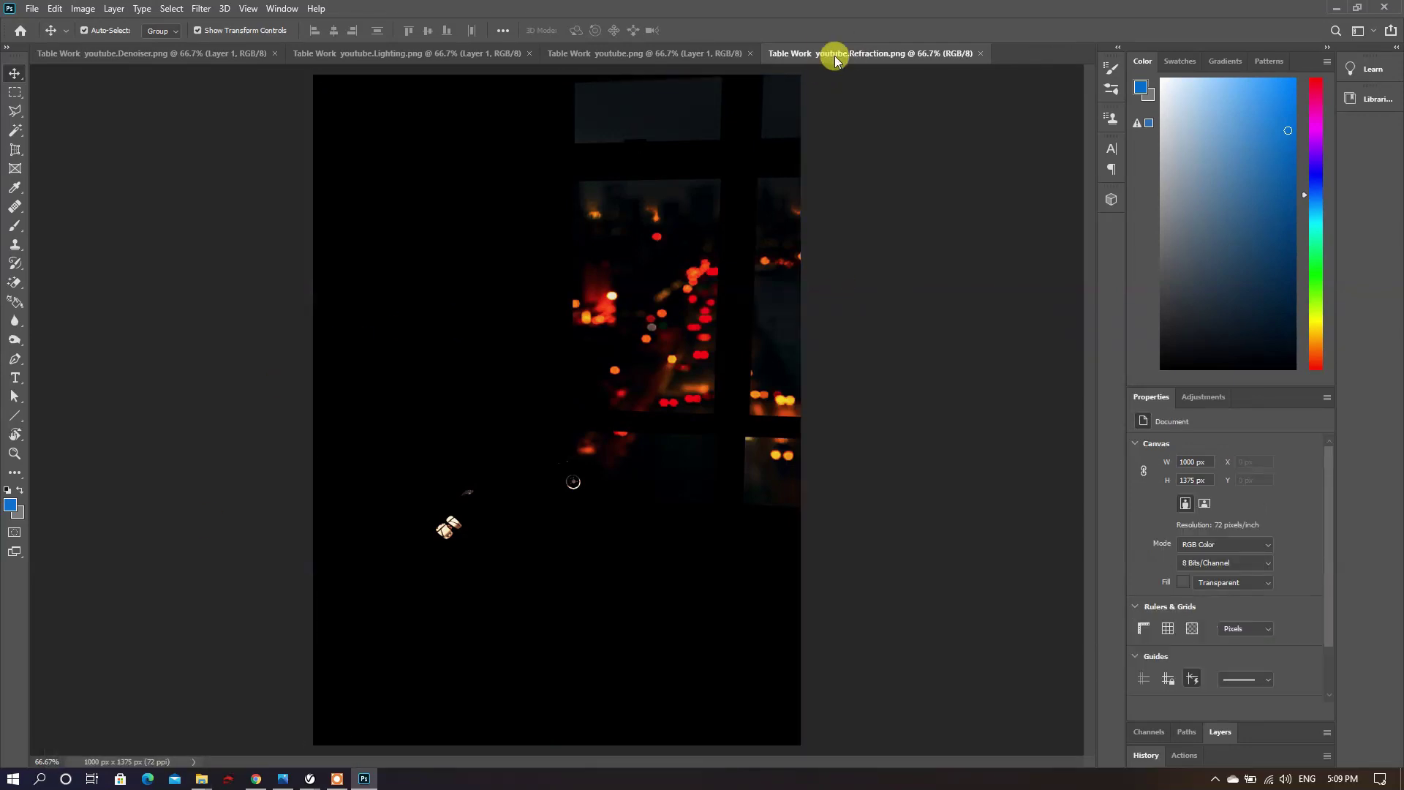
# Step: Review the opened render passes and close the main "Table Work youtube.png" document, leaving the Denoiser image active
pyautogui.keyDown('alt'); pyautogui.scroll(5, 574, 484); pyautogui.keyUp('alt')
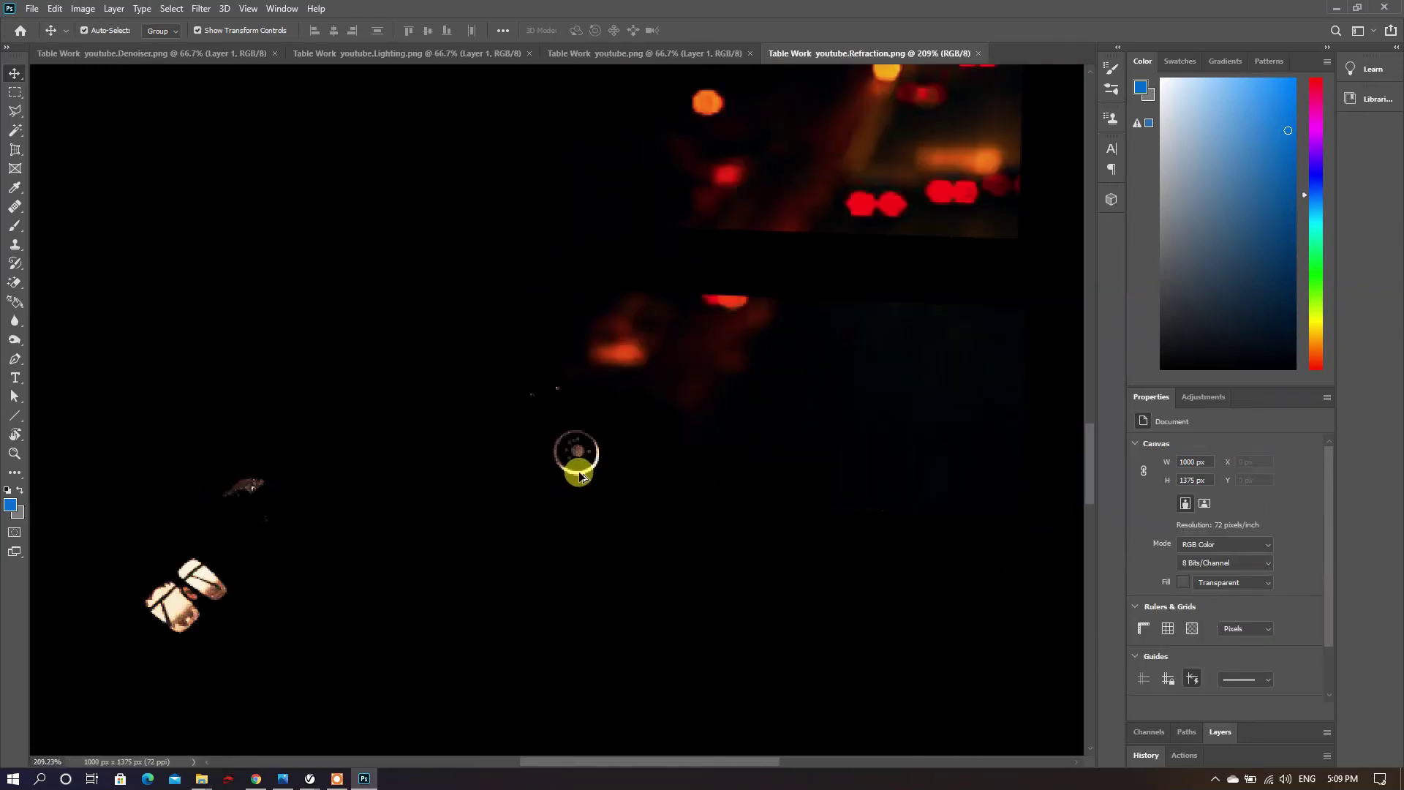
pyautogui.keyDown('alt'); pyautogui.scroll(-4, 578, 475); pyautogui.keyUp('alt')
pyautogui.click(604, 53)
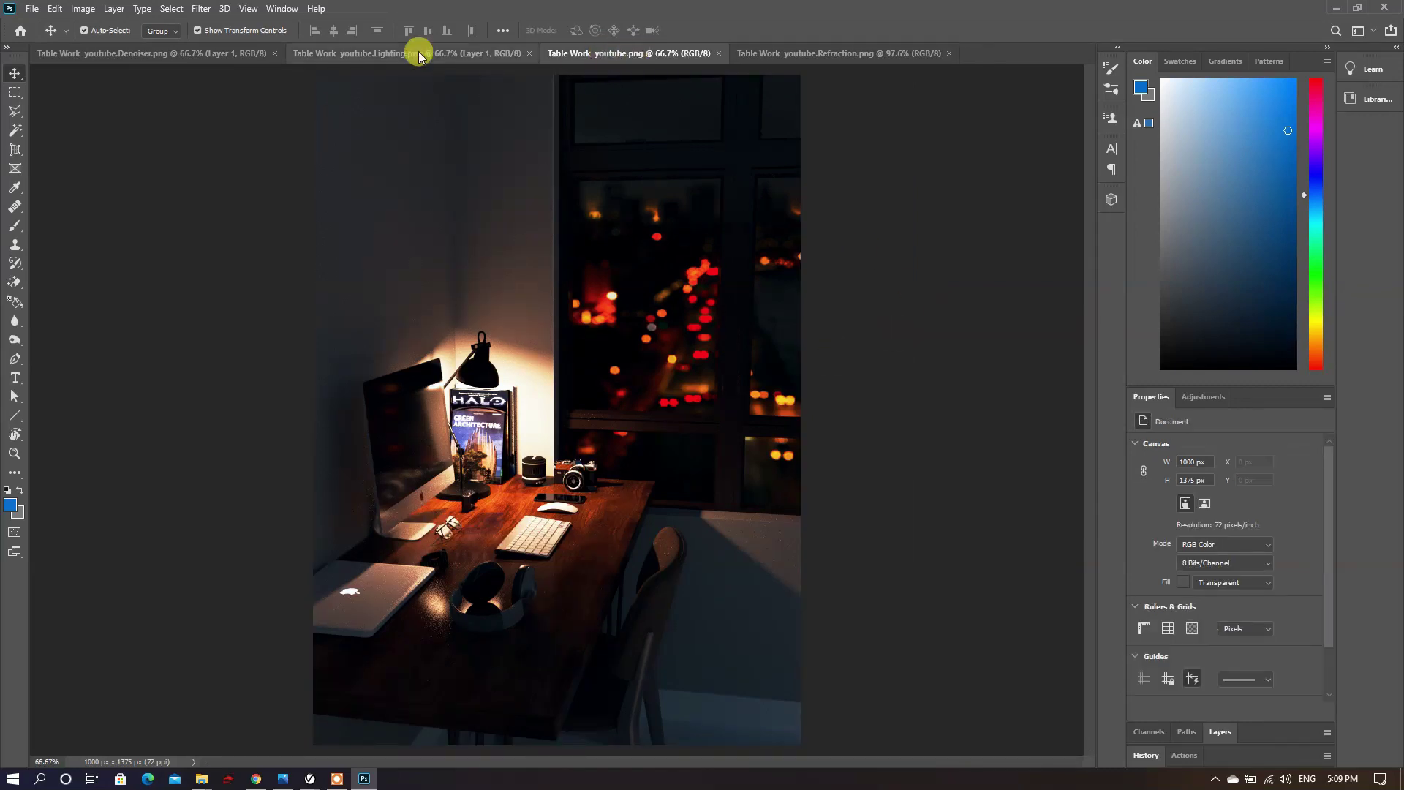
pyautogui.click(719, 54)
pyautogui.click(452, 62)
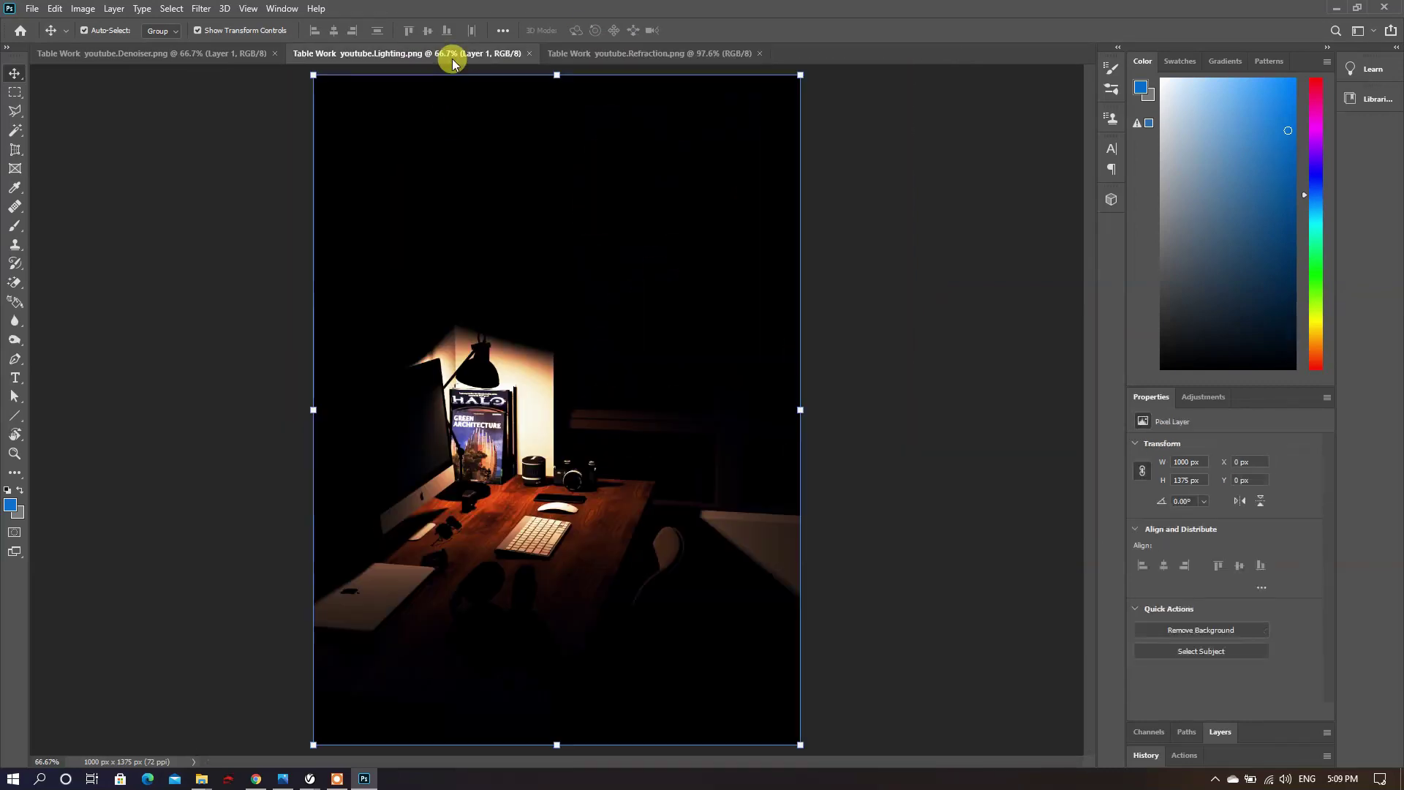
pyautogui.click(175, 53)
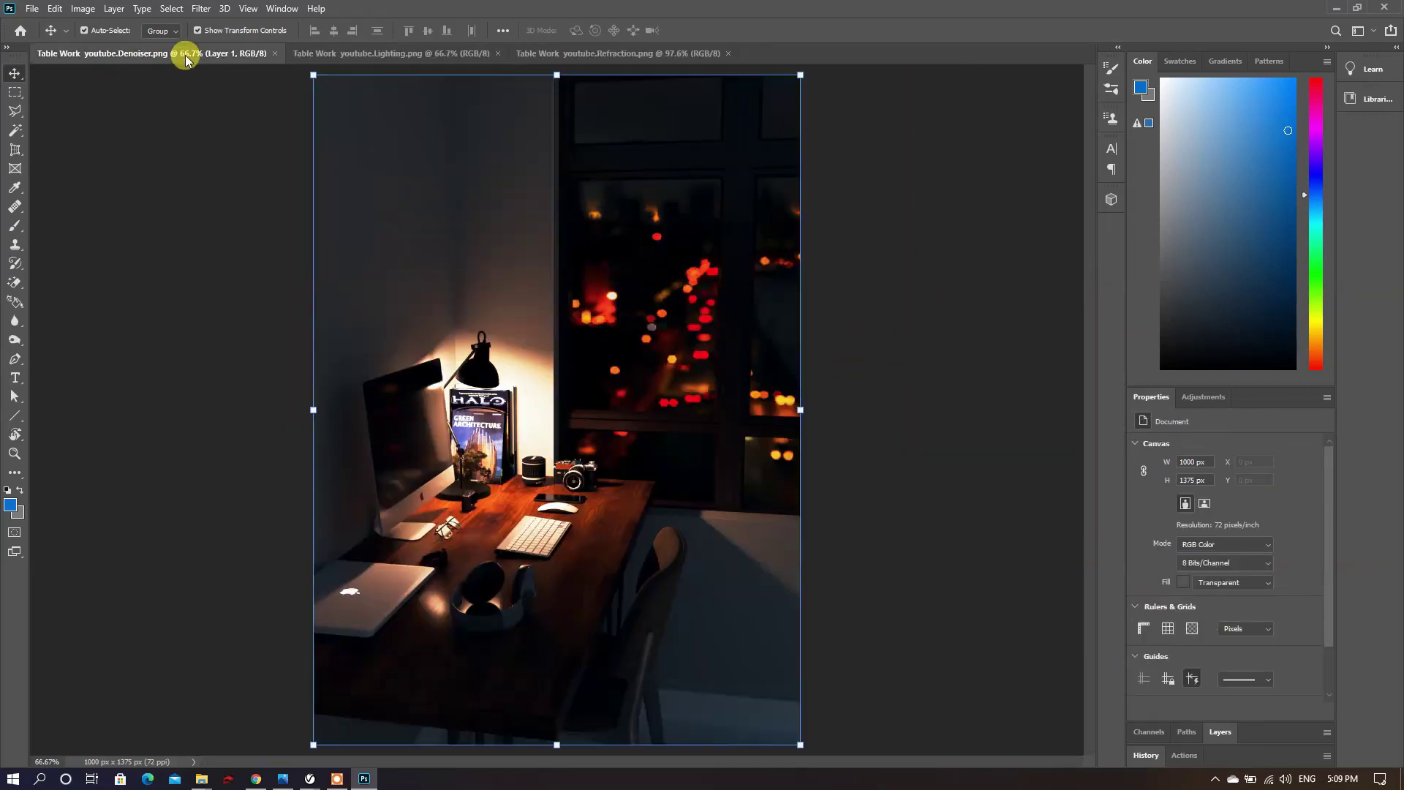
pyautogui.click(887, 293)
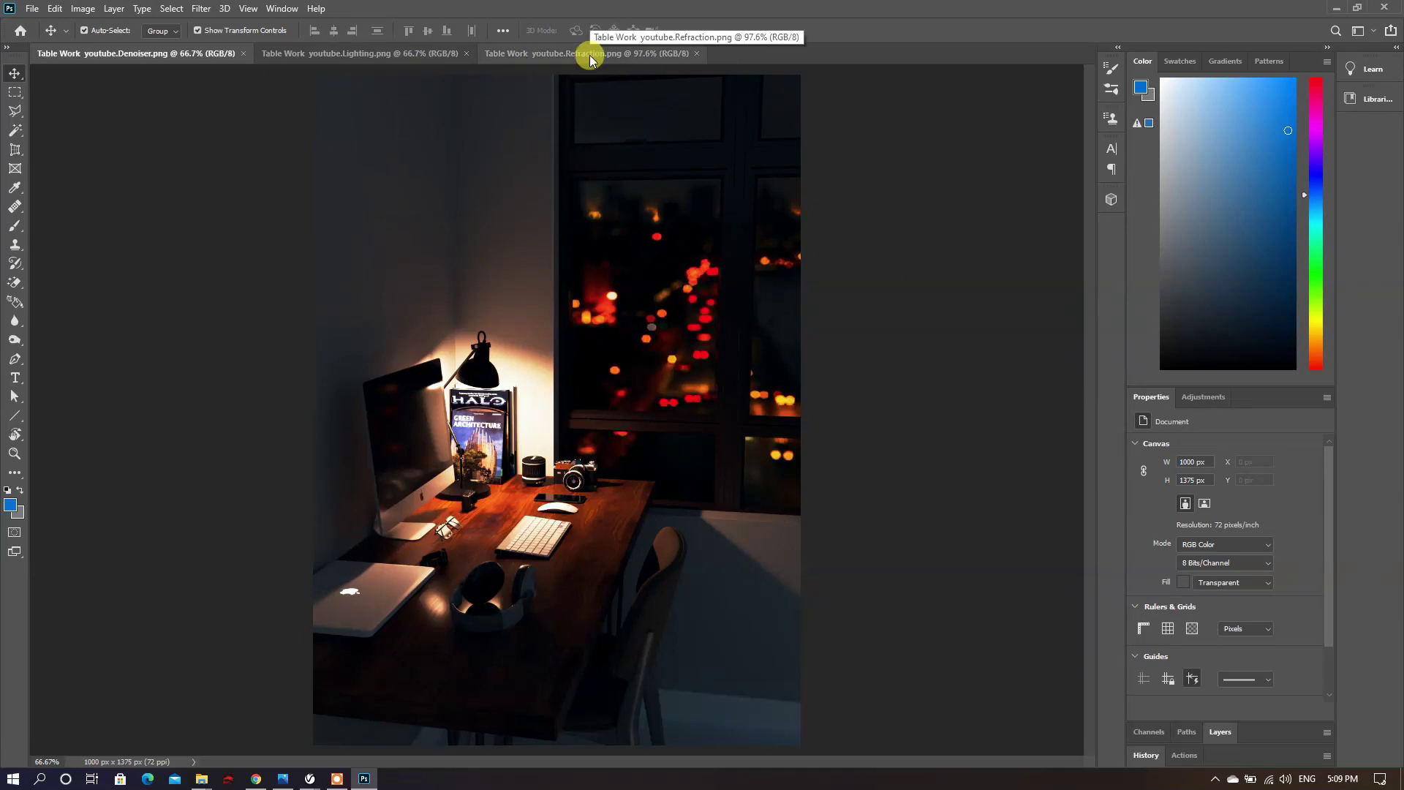
# Step: Open the Camera Raw Filter on the Denoiser layer and set temperature +3, tint +6, exposure -0.65 and contrast +8
pyautogui.click(1219, 730)
pyautogui.click(1202, 569)
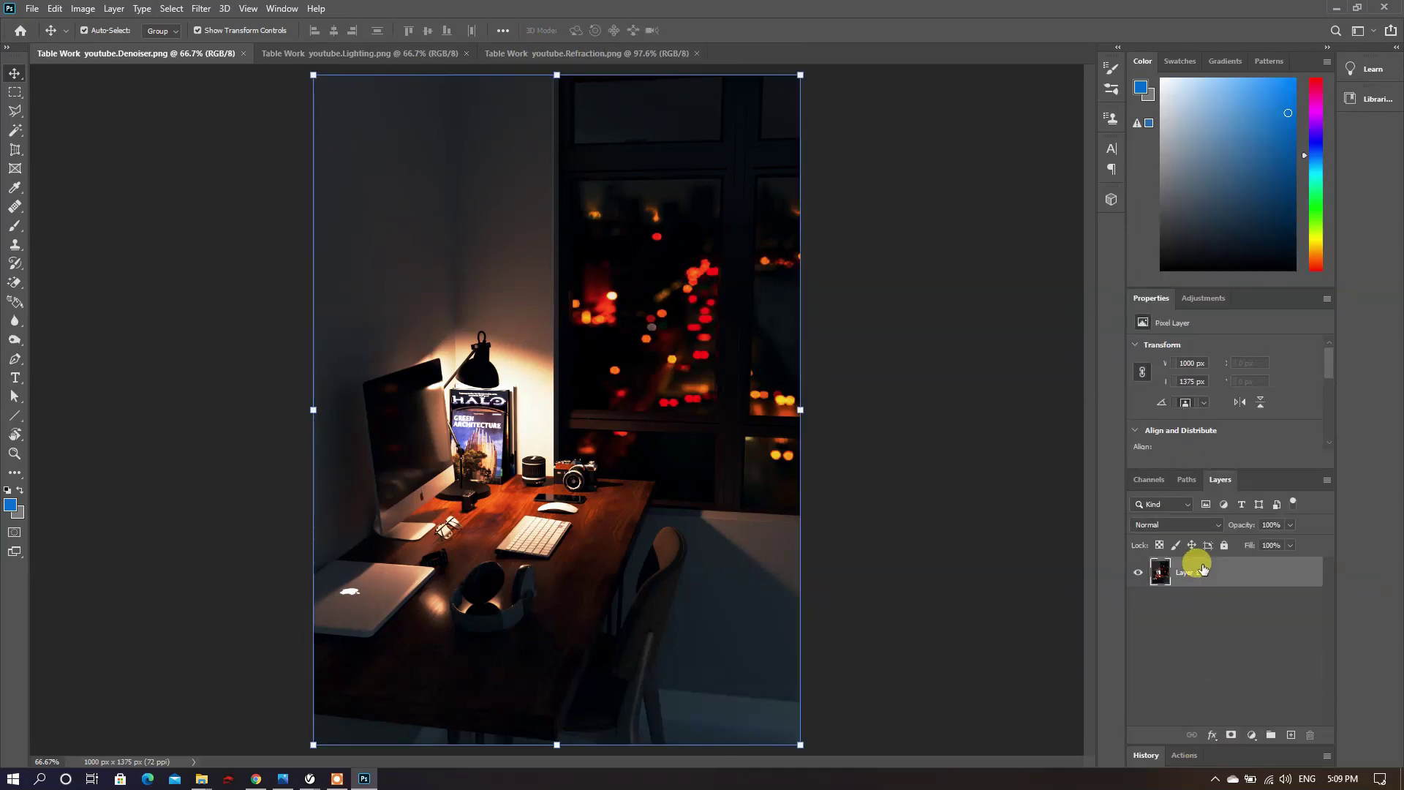
pyautogui.click(234, 12)
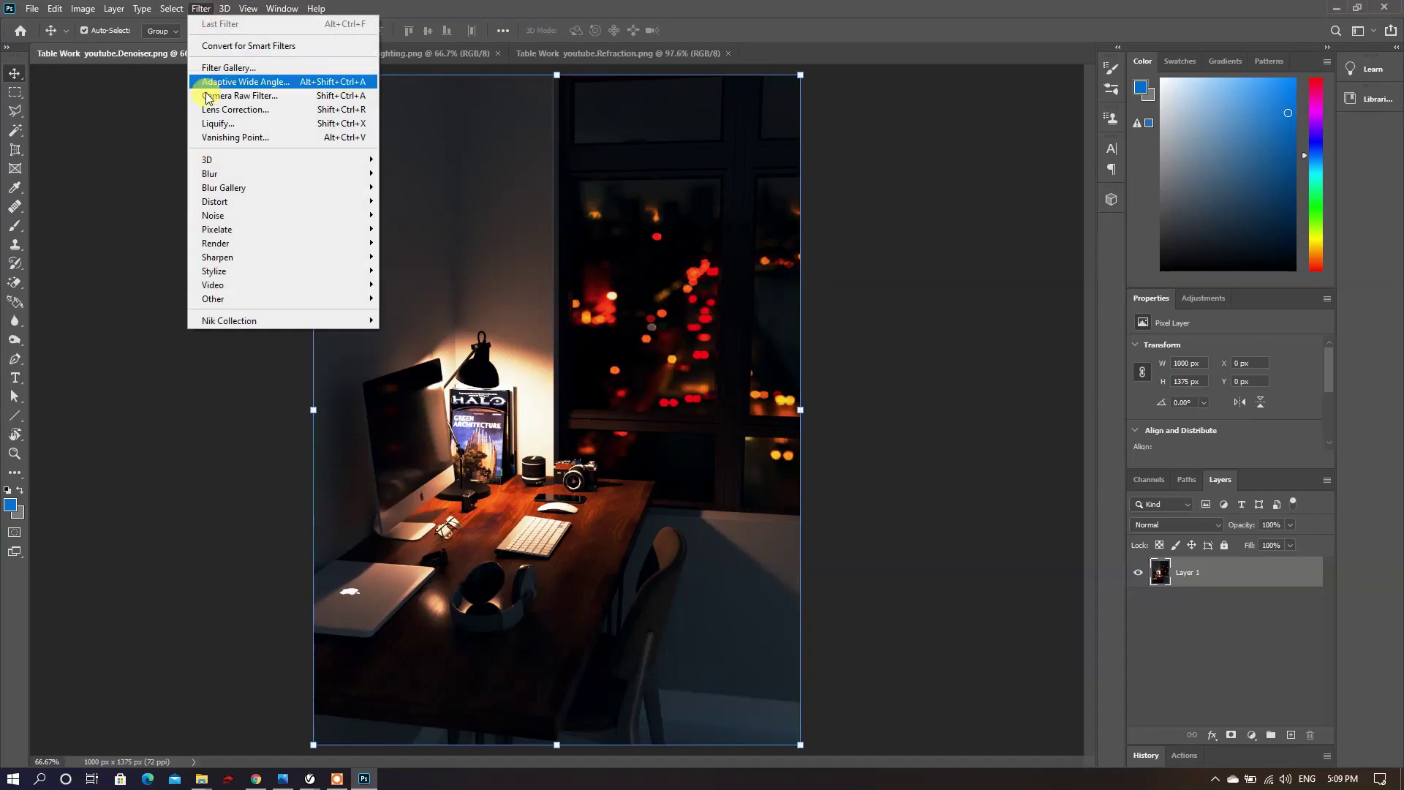
pyautogui.click(223, 95)
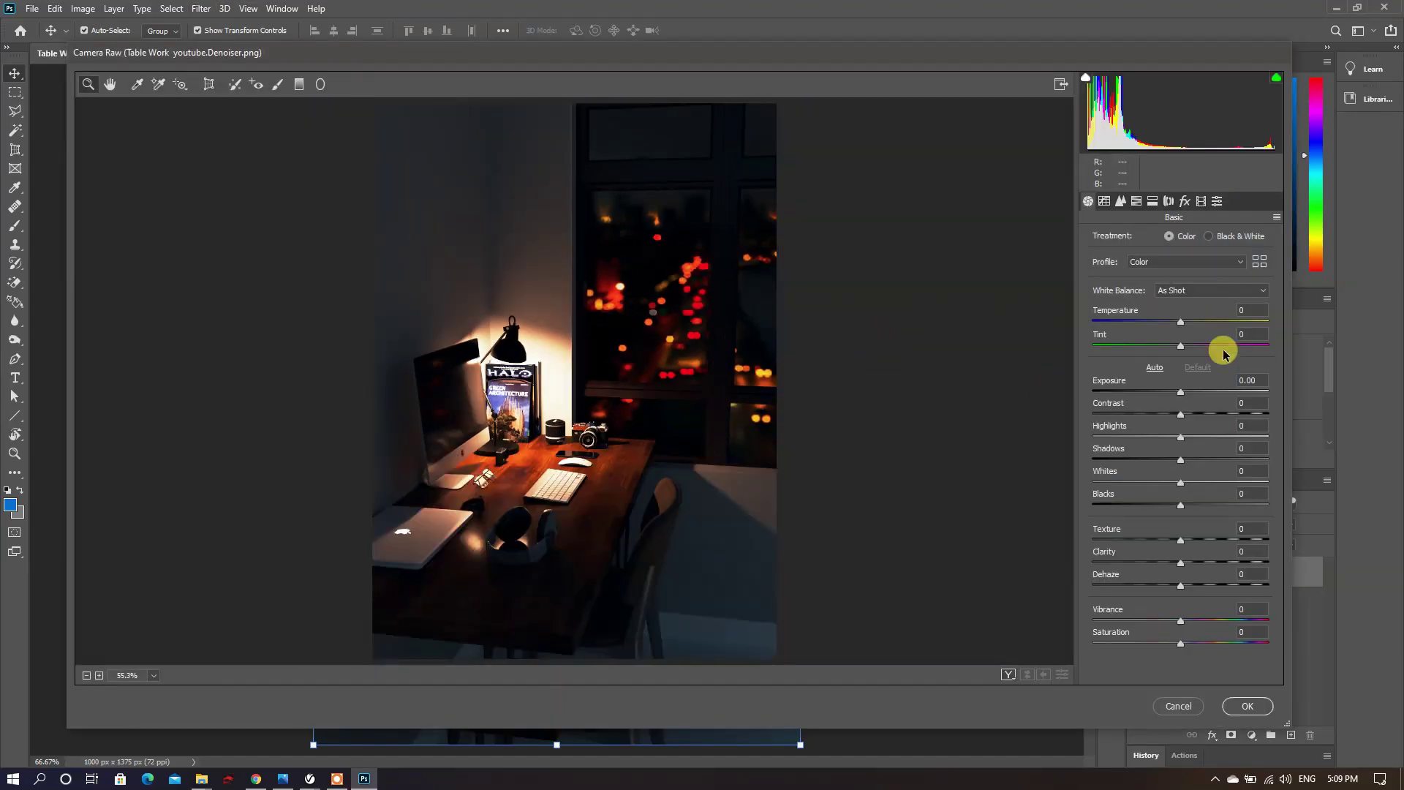
pyautogui.moveTo(1178, 326); pyautogui.dragTo(1185, 324)
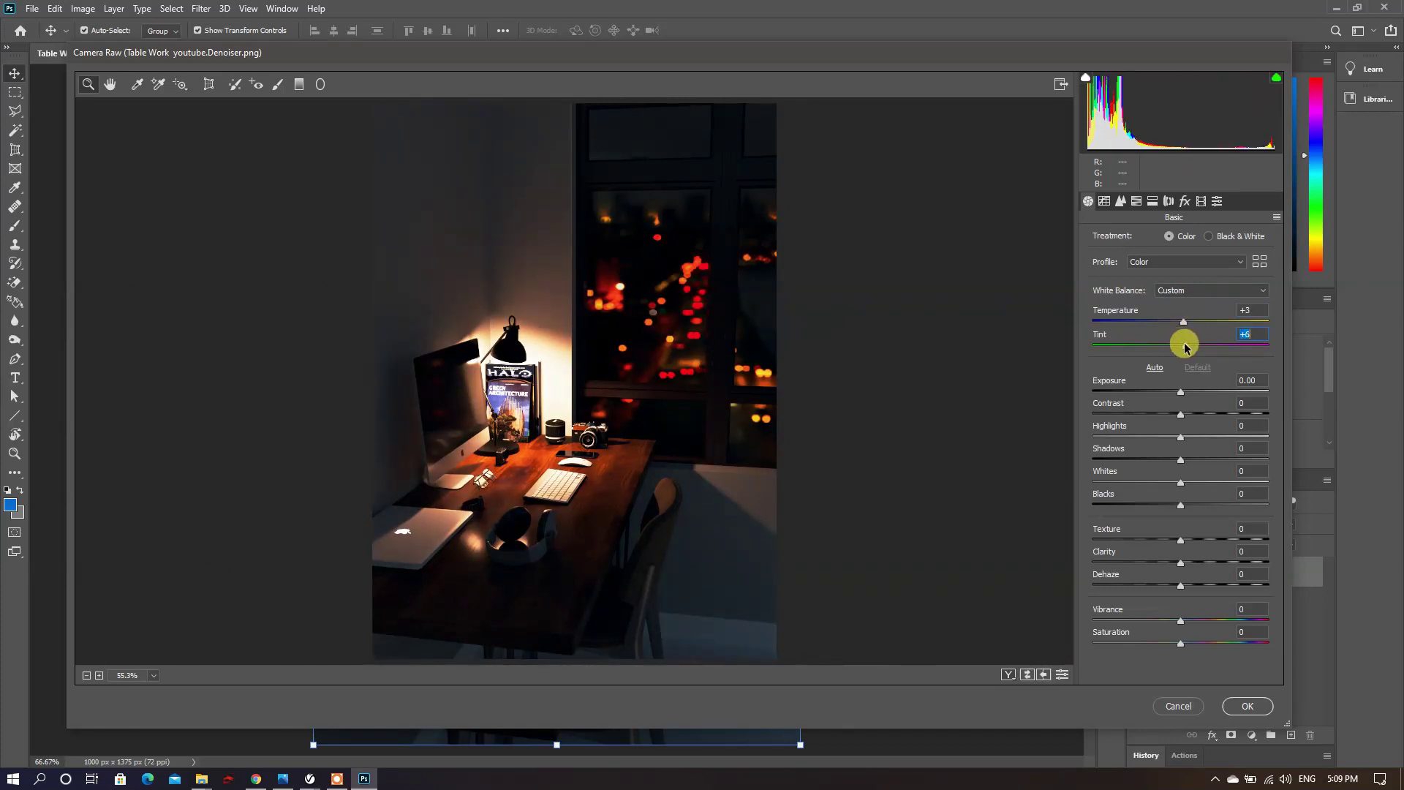
pyautogui.moveTo(1180, 395); pyautogui.dragTo(1168, 391)
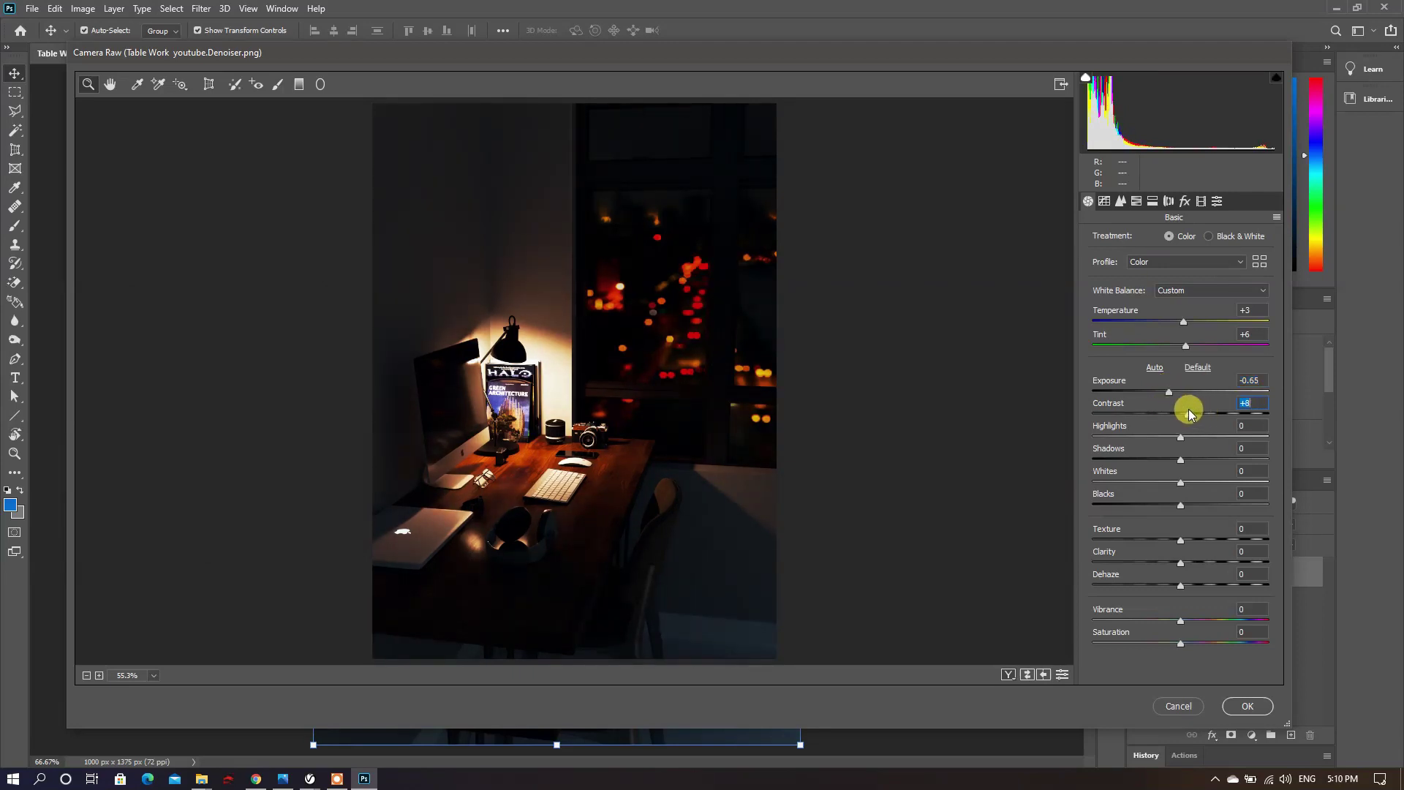
# Step: Set Camera Raw shadows to +7, whites to +15 and blacks to -15, apply the filter, and convert the layer to a smart object
pyautogui.moveTo(1194, 439); pyautogui.dragTo(1219, 441)
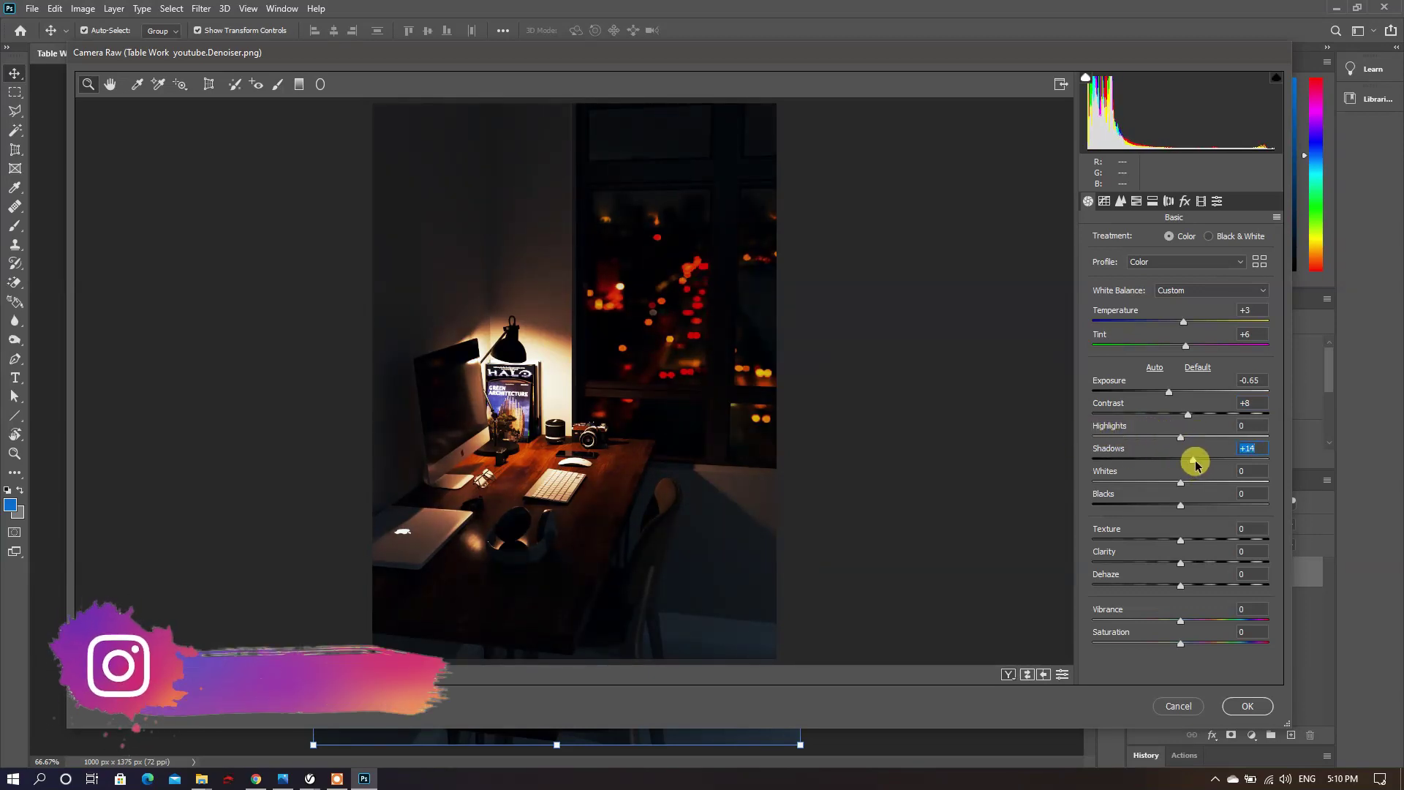
pyautogui.moveTo(1207, 461); pyautogui.dragTo(1154, 506)
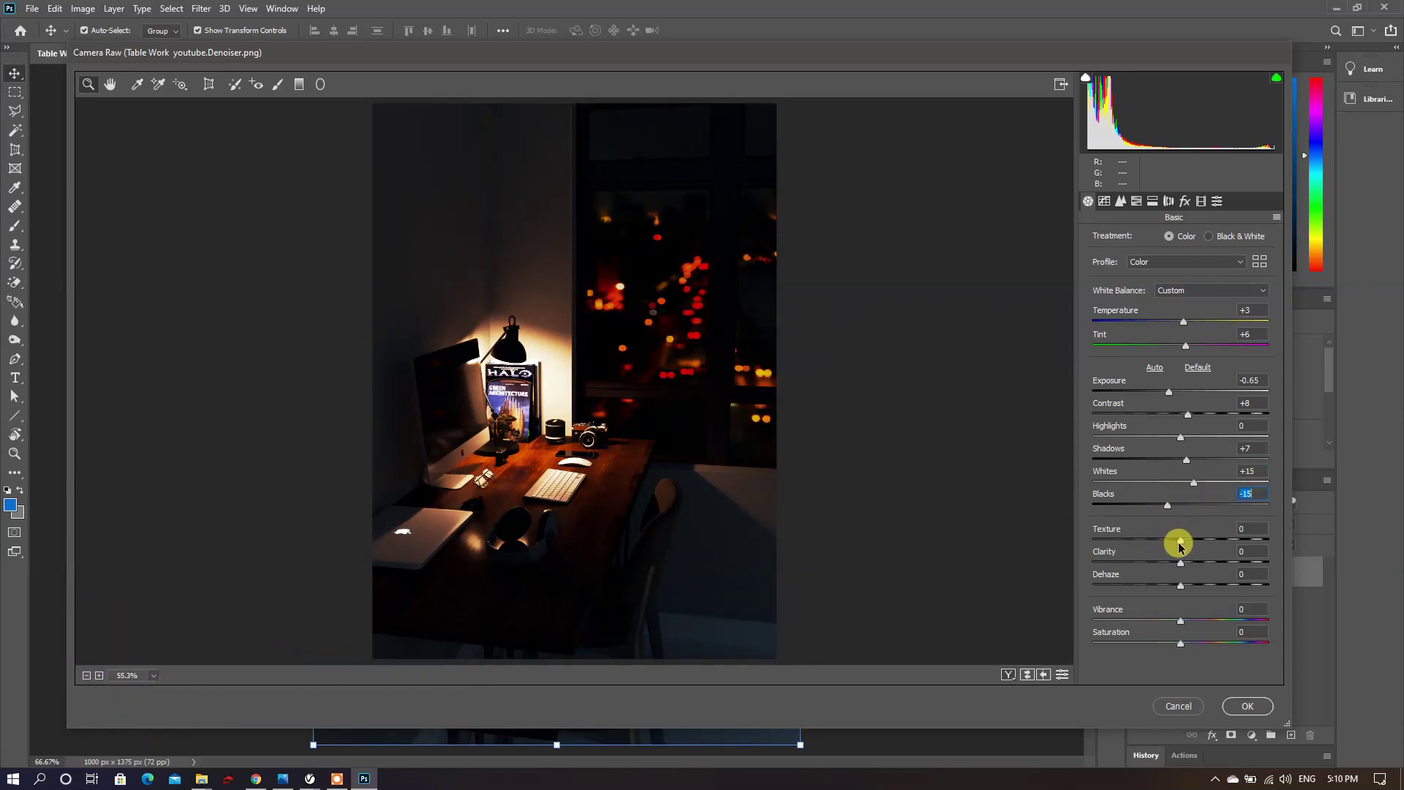
pyautogui.click(1152, 201)
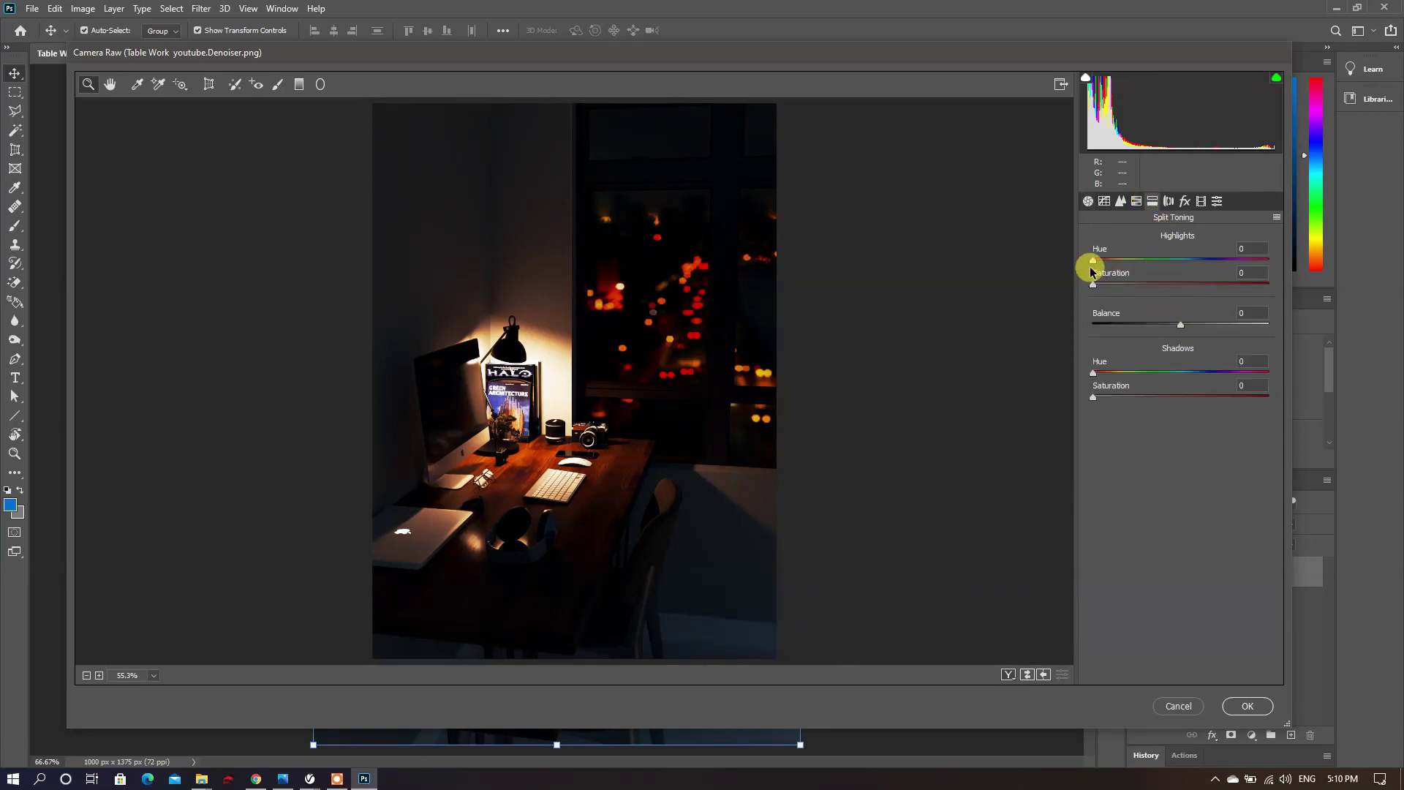
pyautogui.click(1240, 703)
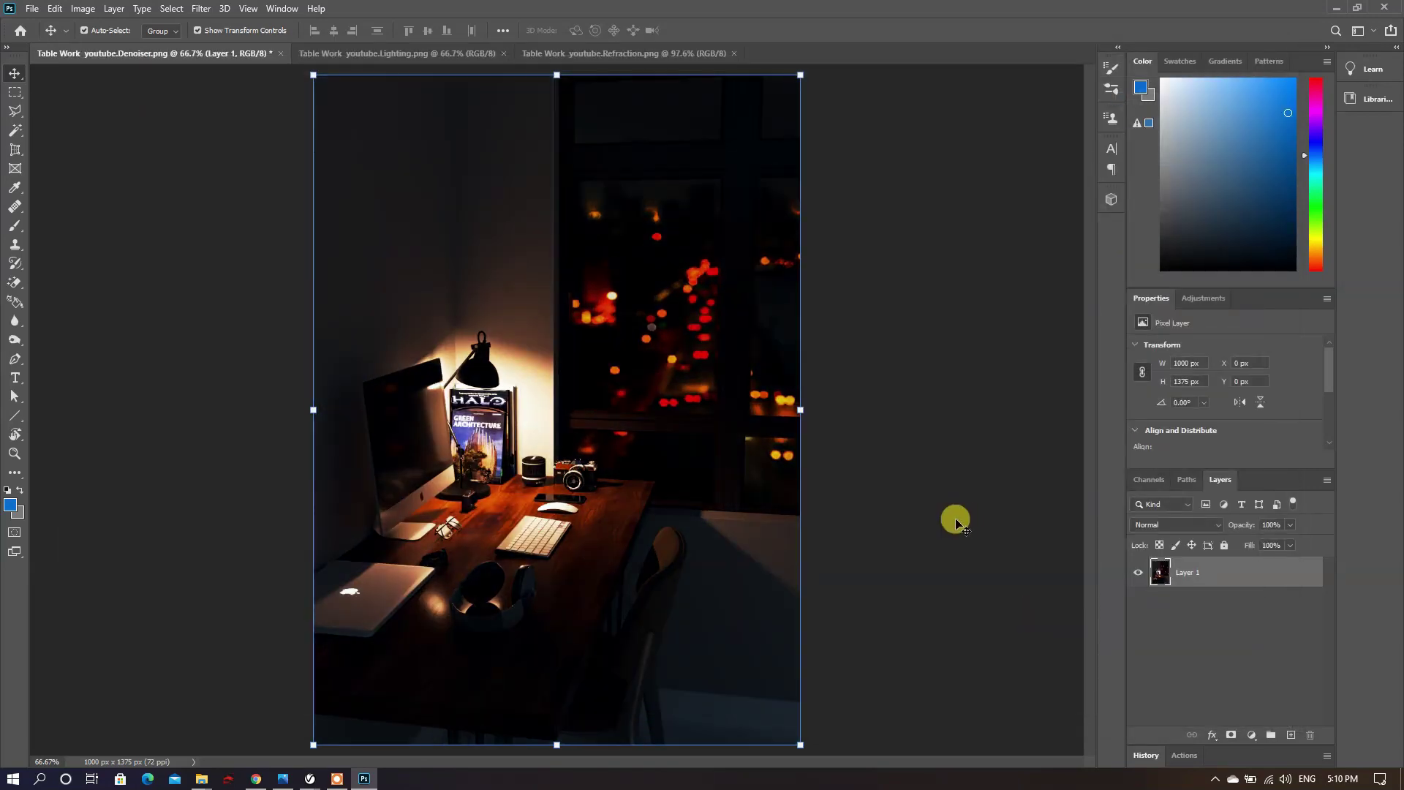
pyautogui.rightClick(1193, 569)
pyautogui.click(1221, 357)
# Step: Try to copy the entire Lighting pass and paste it over the Denoiser image
pyautogui.click(447, 56)
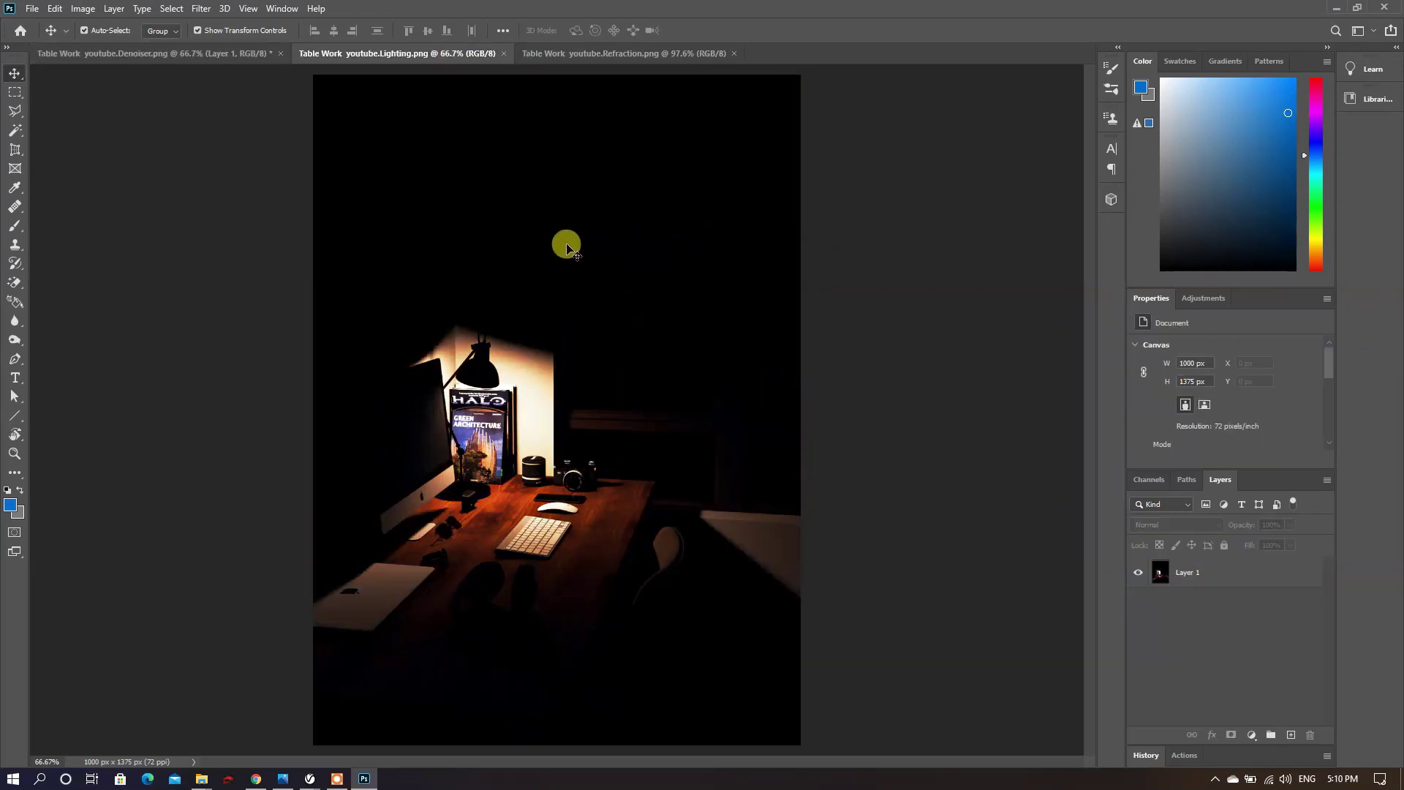
pyautogui.hotkey('ctrl', 'a')
pyautogui.click(135, 53)
pyautogui.click(391, 54)
pyautogui.hotkey('ctrl', 'c')
pyautogui.click(139, 55)
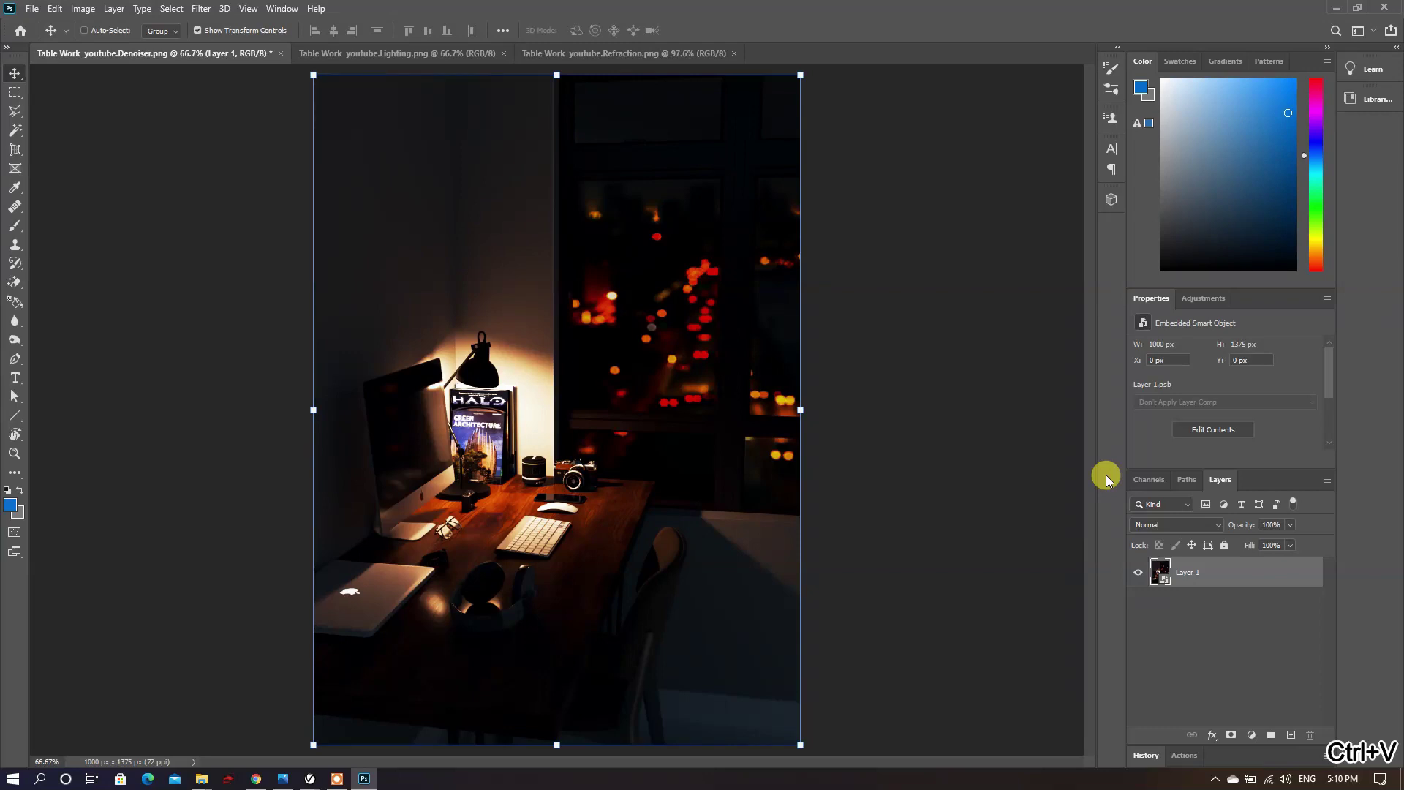
pyautogui.click(1022, 430)
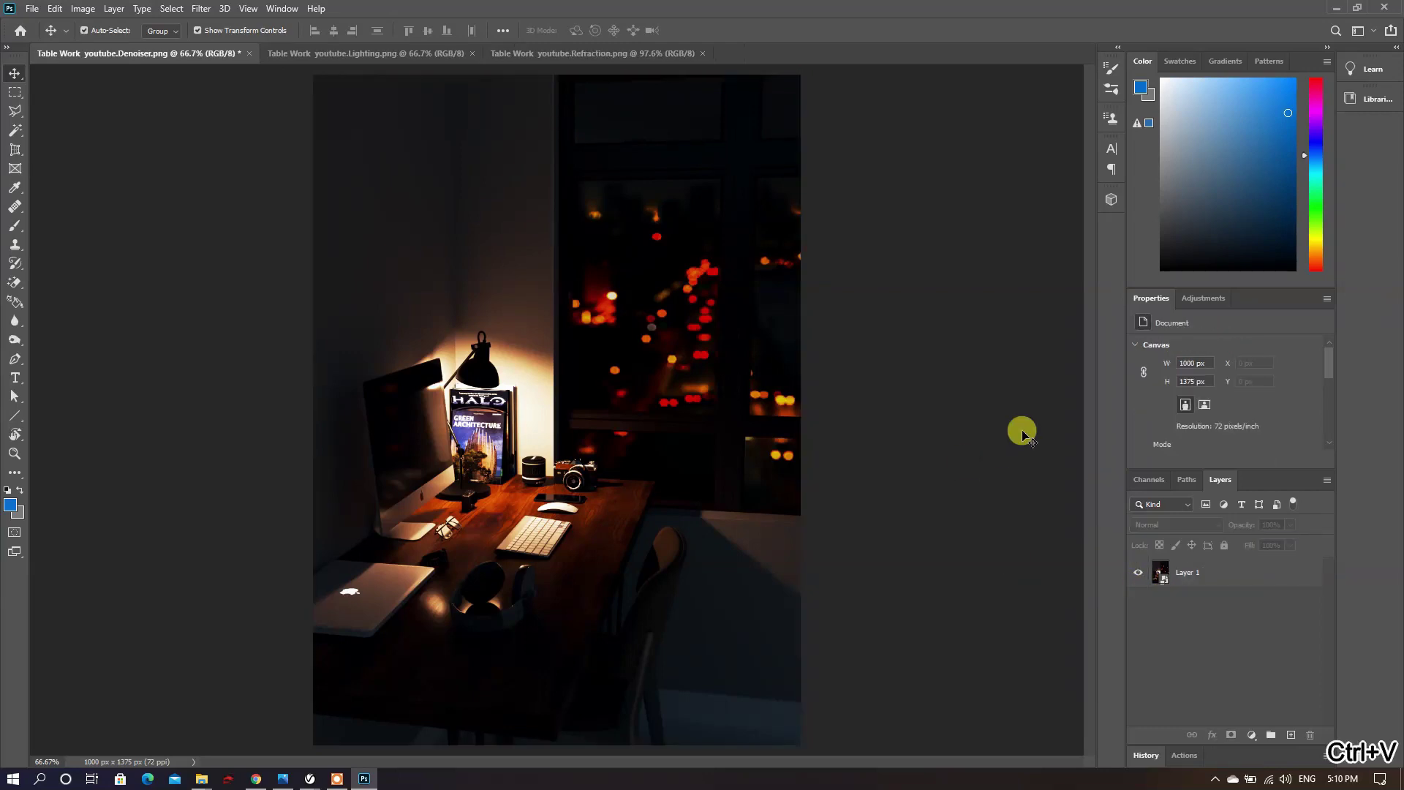
pyautogui.click(354, 54)
pyautogui.hotkey('ctrl', 'c')
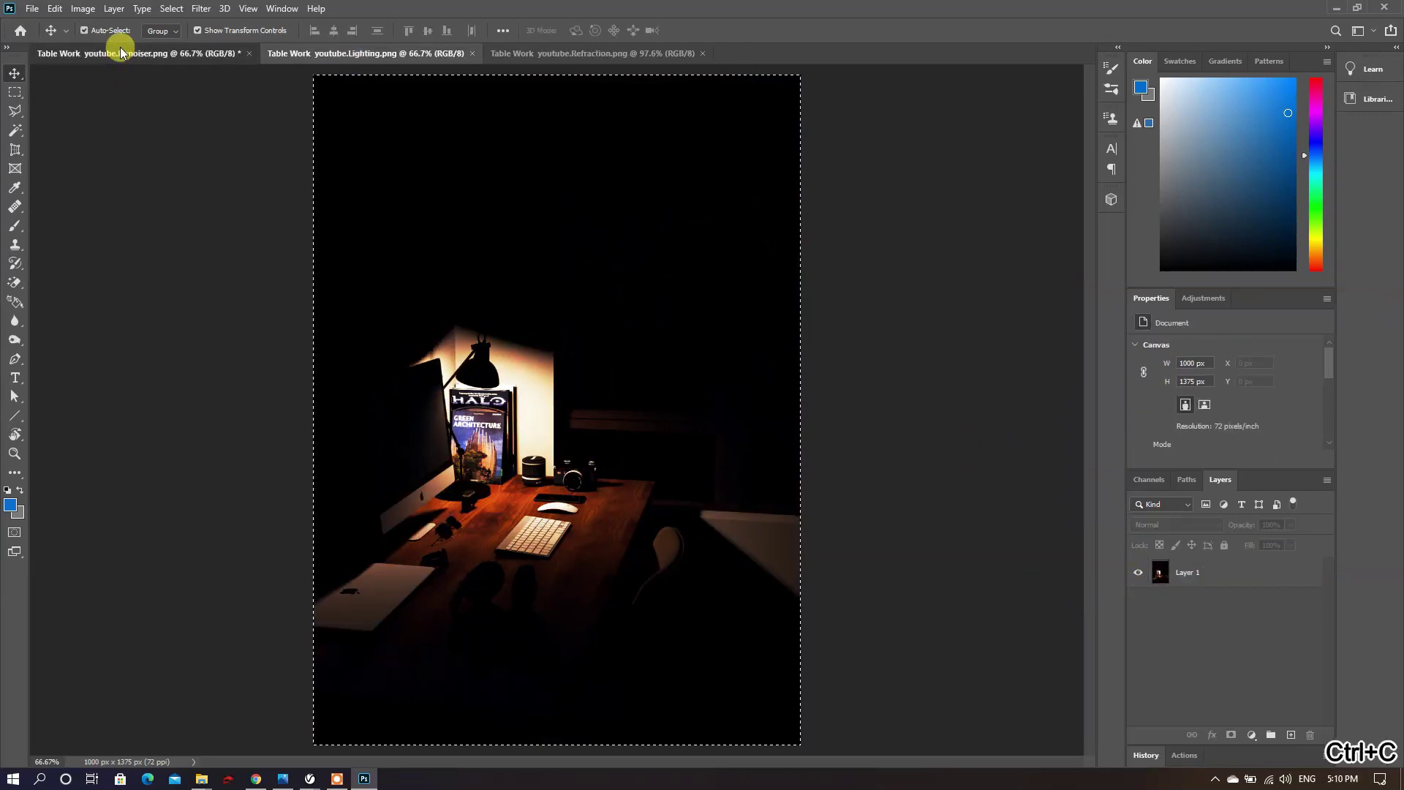
pyautogui.click(121, 53)
pyautogui.hotkey('ctrl', 'v')
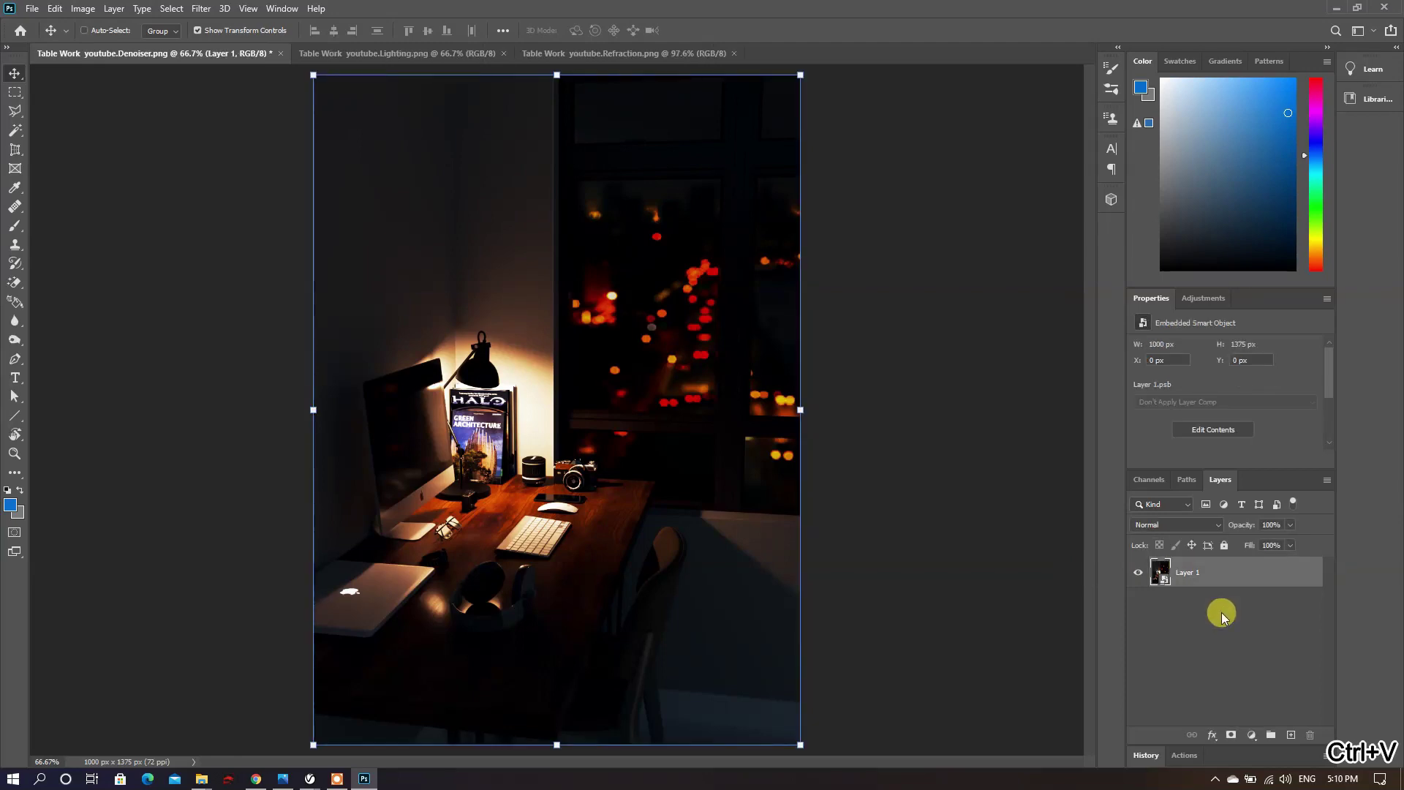
pyautogui.click(832, 403)
# Step: Apply Color Efex Pro 4's White Neutralizer to the Denoiser layer with Adjust Whole Image 25% and Neutralize Whites 56%
pyautogui.click(636, 318)
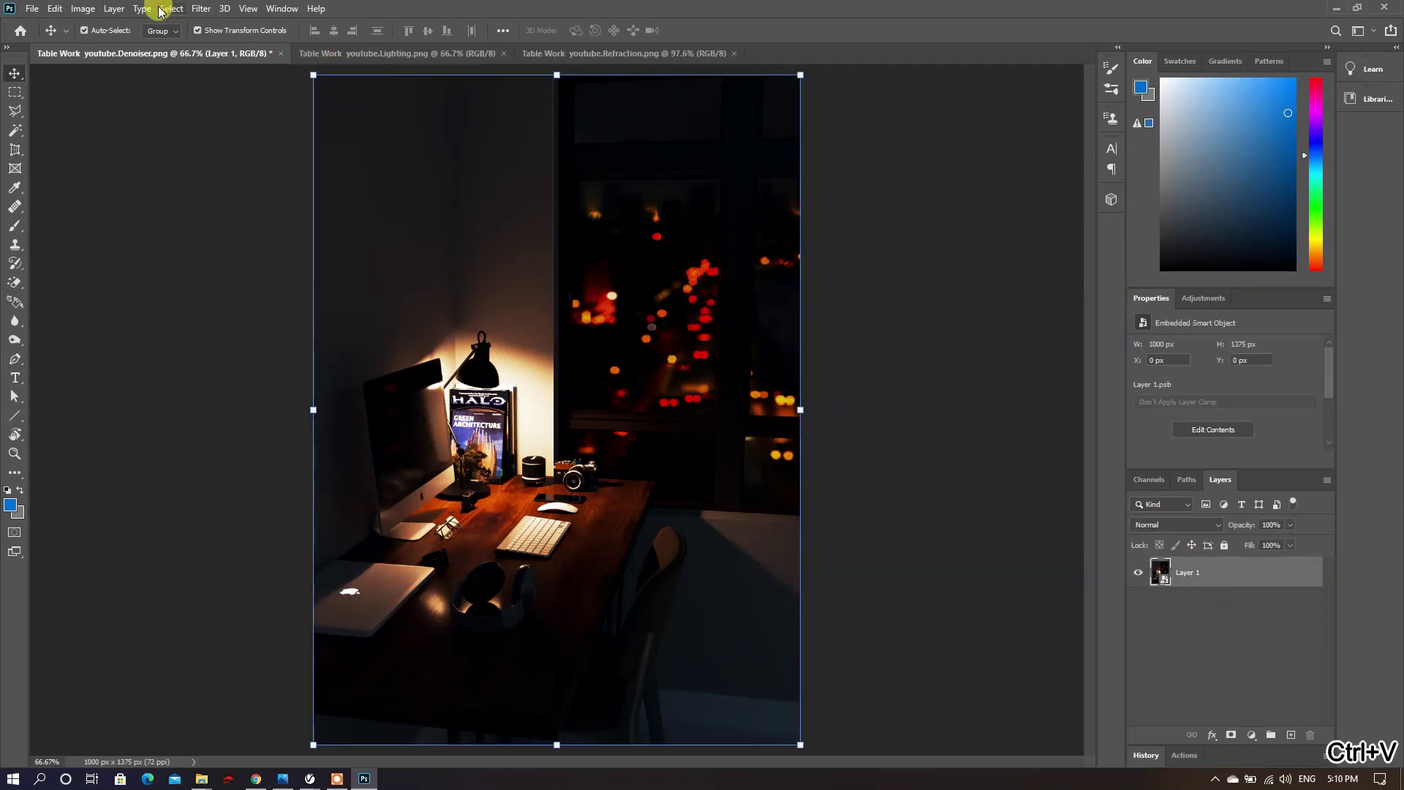
pyautogui.click(202, 8)
pyautogui.moveTo(293, 320)
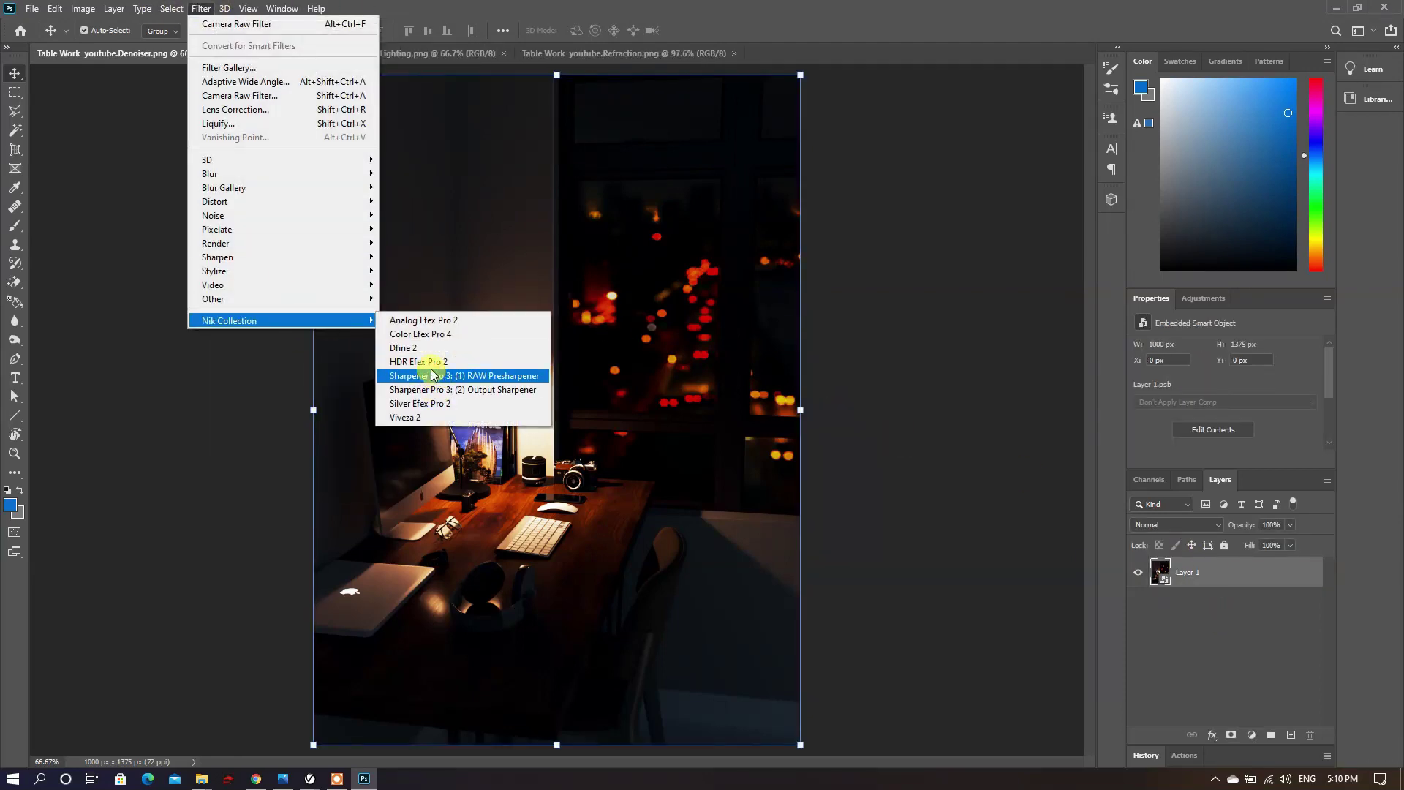
pyautogui.click(411, 322)
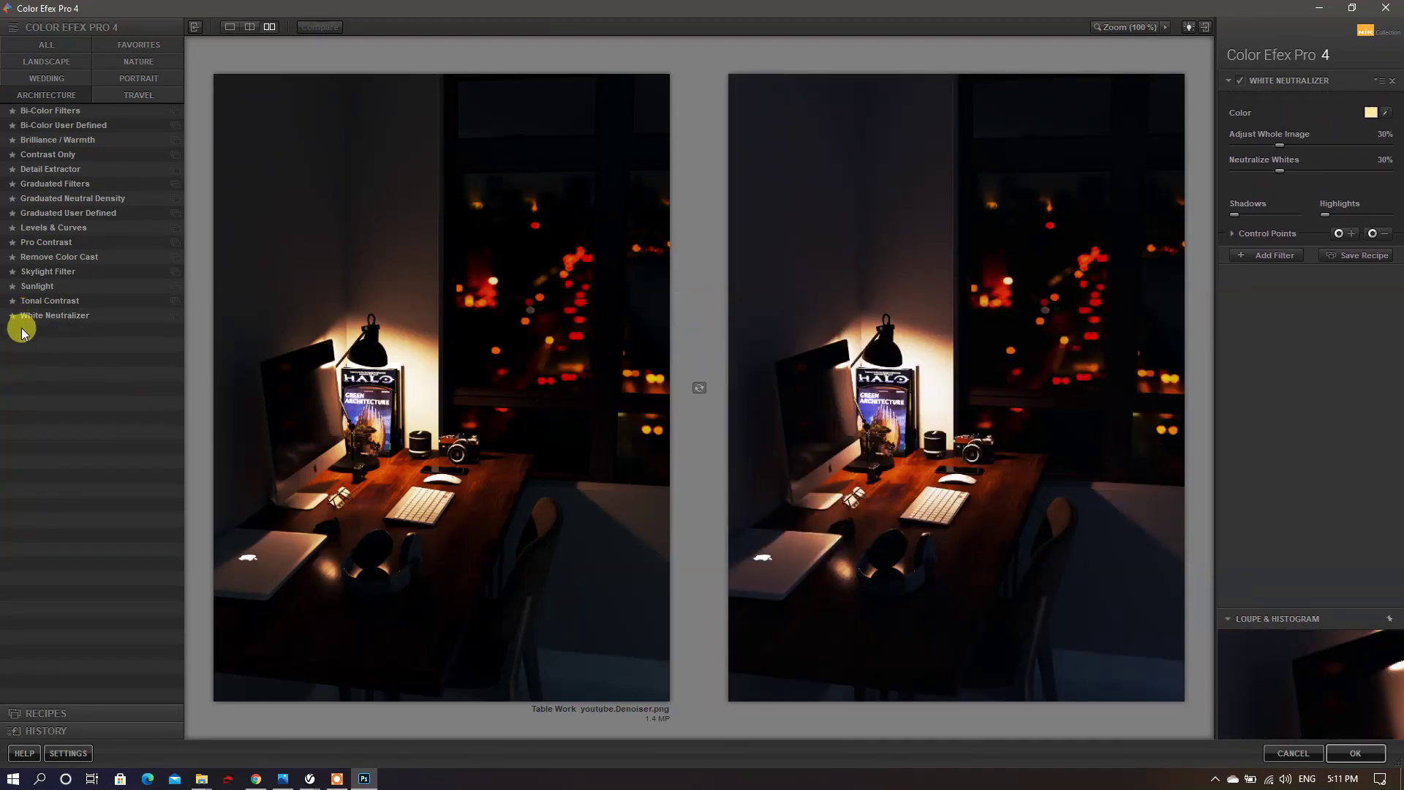
pyautogui.click(34, 302)
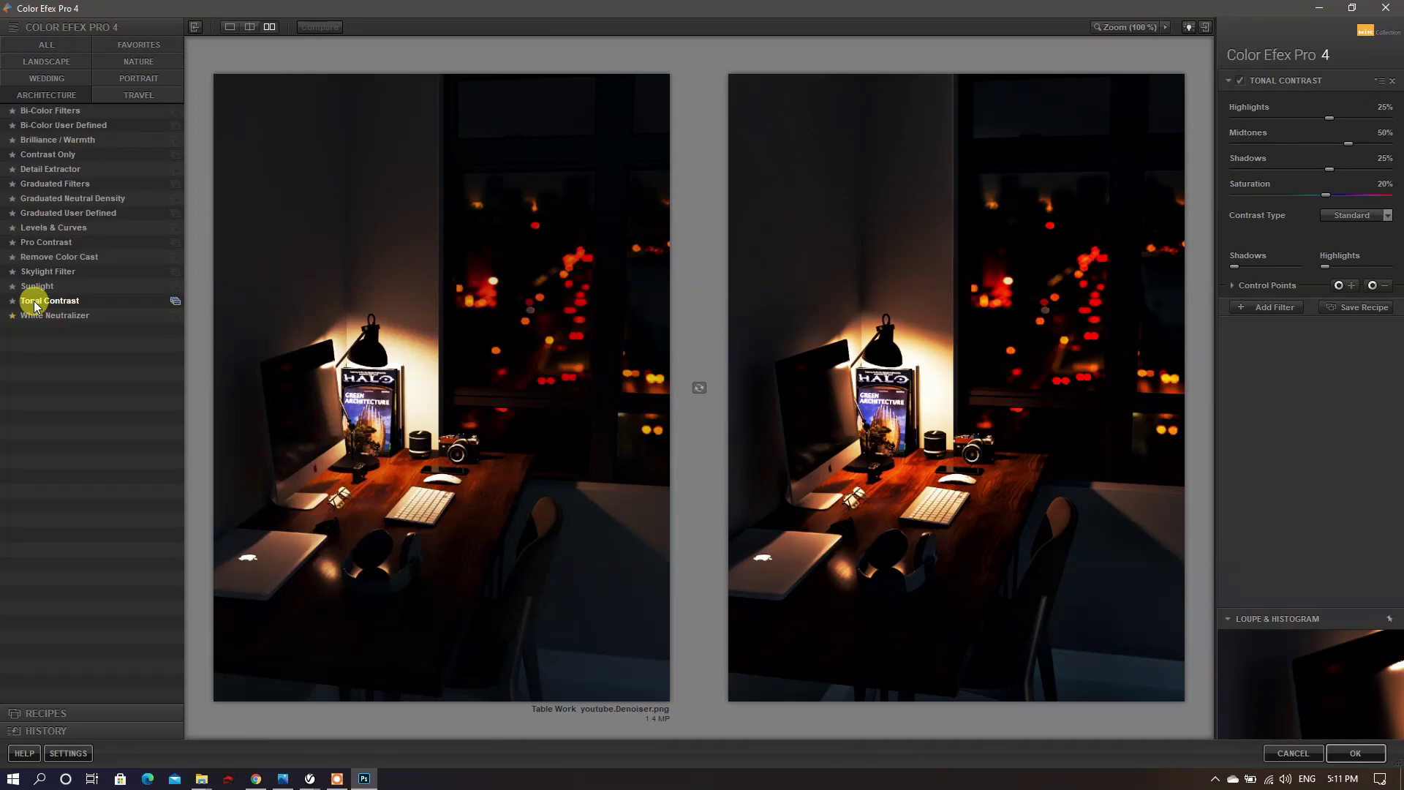
pyautogui.click(45, 313)
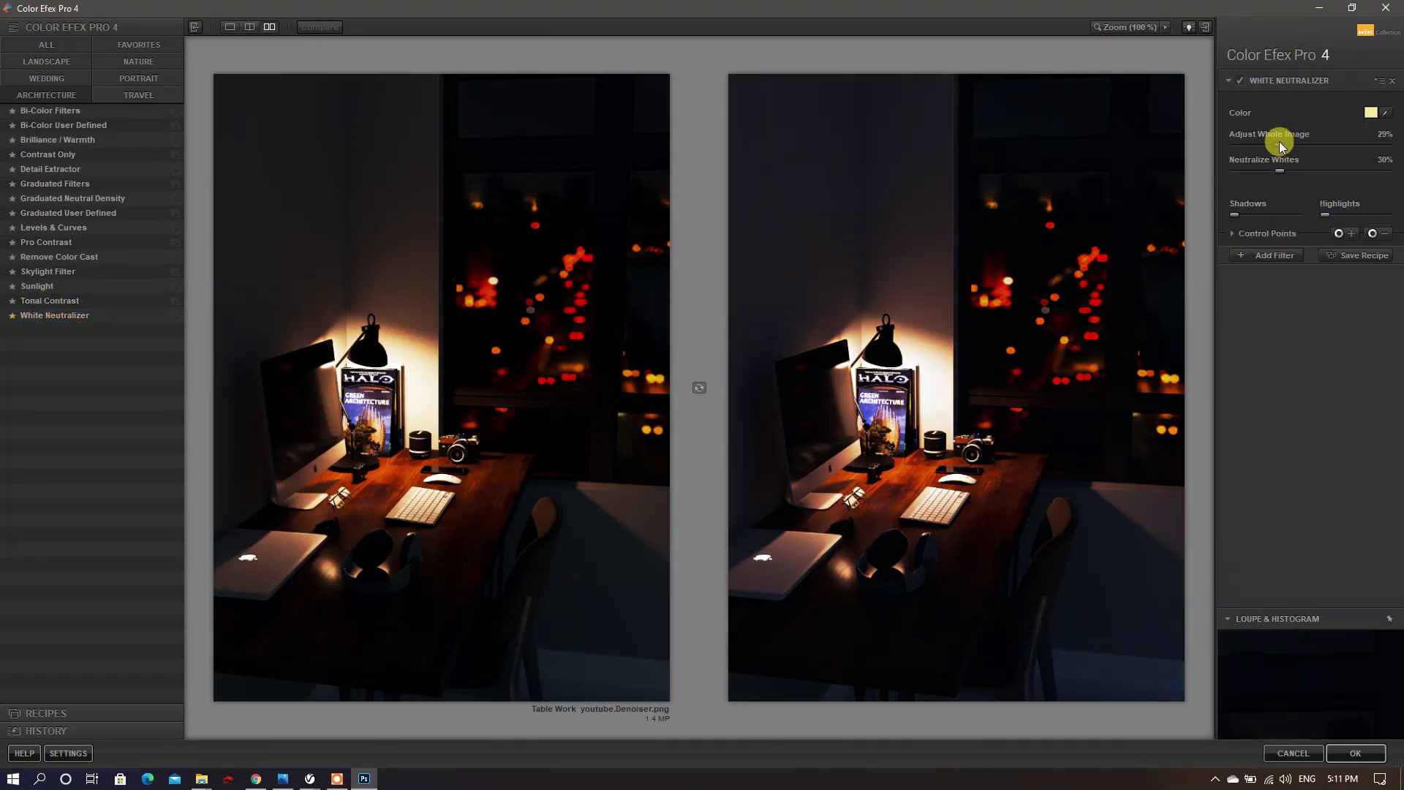
pyautogui.moveTo(1282, 172); pyautogui.dragTo(1241, 176)
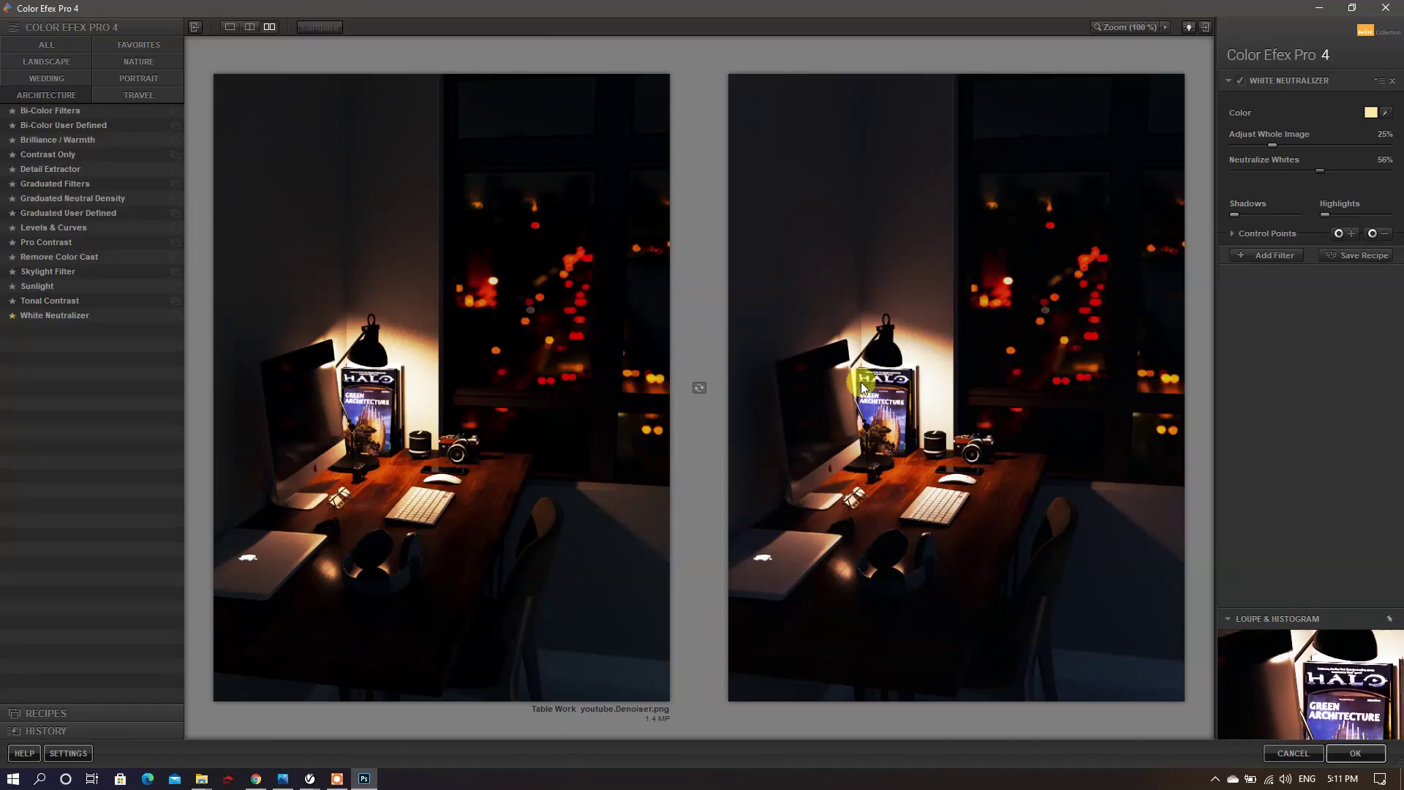
pyautogui.click(1344, 747)
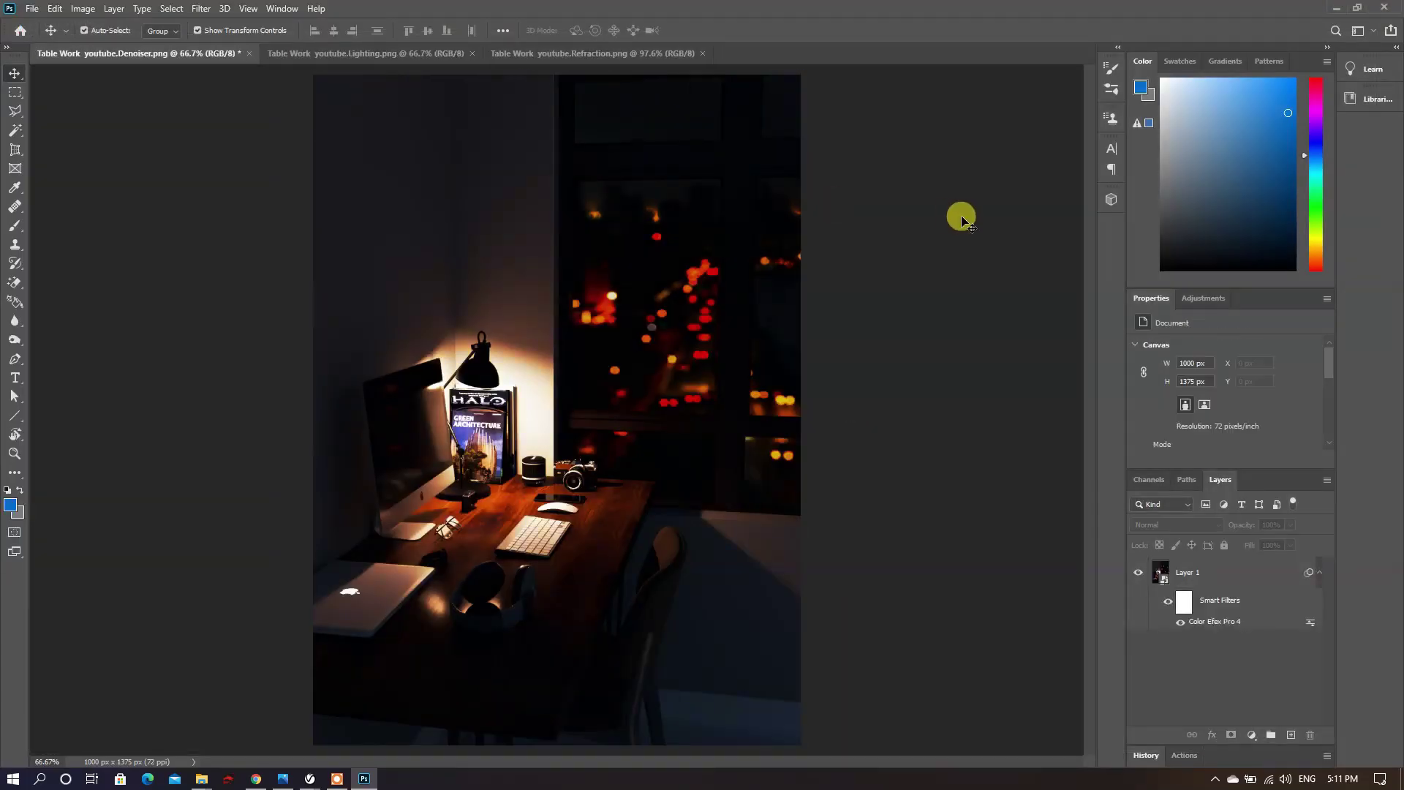
# Step: Apply Levels to the Refraction pass's Layer 1 with midtones 1.16 and input white point 223
pyautogui.keyDown('alt'); pyautogui.scroll(3, 735, 336); pyautogui.keyUp('alt')
pyautogui.click(549, 53)
pyautogui.keyDown('alt'); pyautogui.scroll(-4, 659, 361); pyautogui.keyUp('alt')
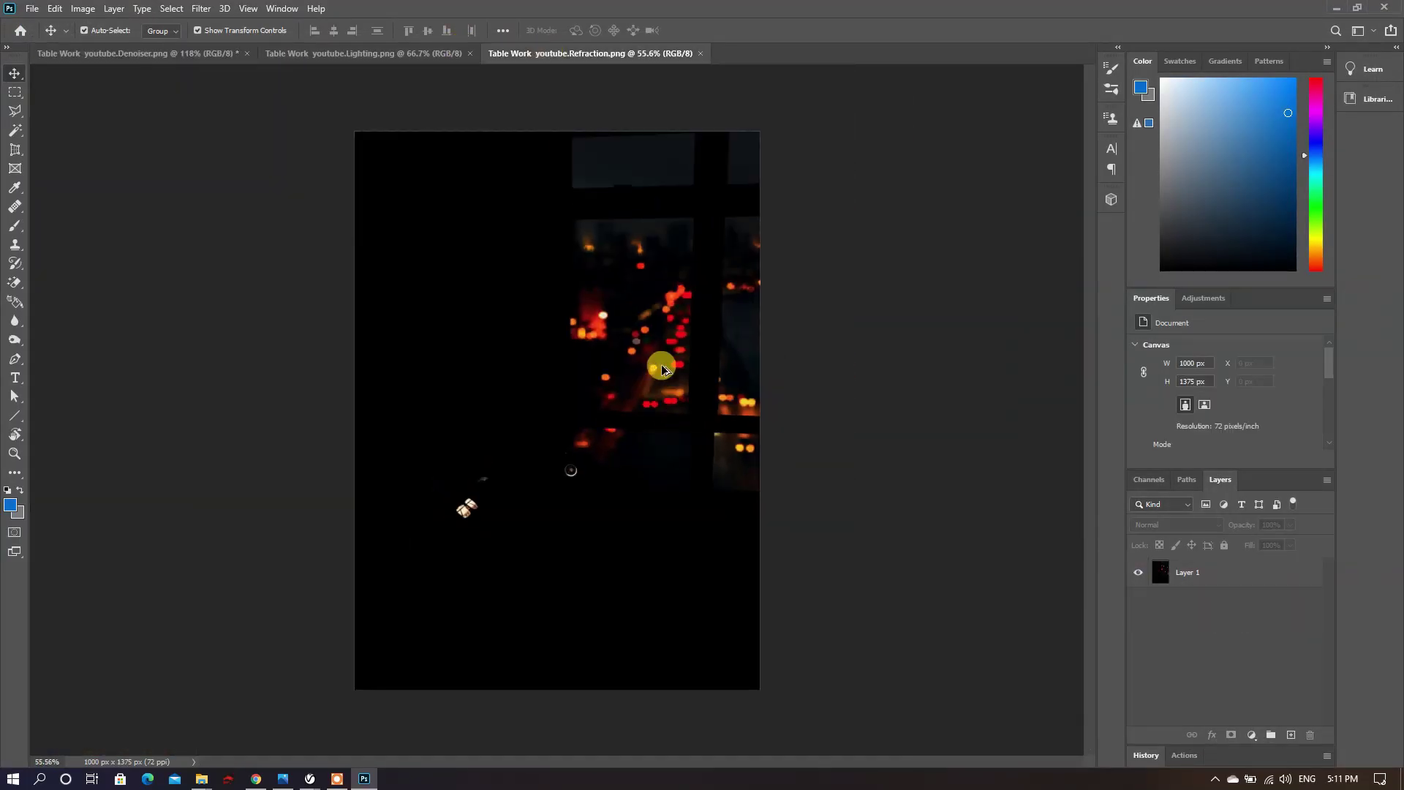
pyautogui.keyDown('alt'); pyautogui.scroll(1, 662, 358); pyautogui.keyUp('alt')
pyautogui.hotkey('ctrl', 'l')
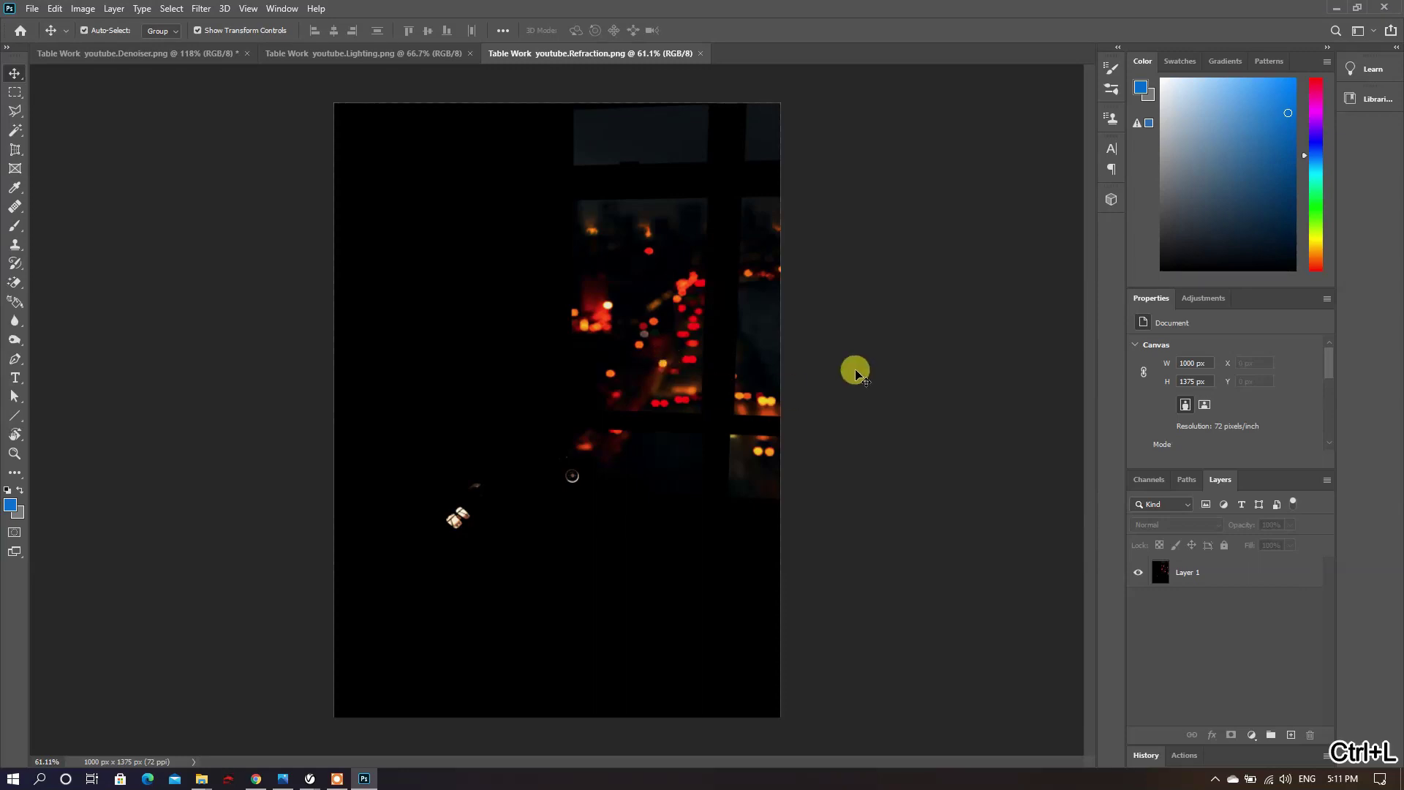
pyautogui.keyDown('ctrl'); pyautogui.click(658, 508); pyautogui.keyUp('ctrl')
pyautogui.hotkey('ctrl', 'l')
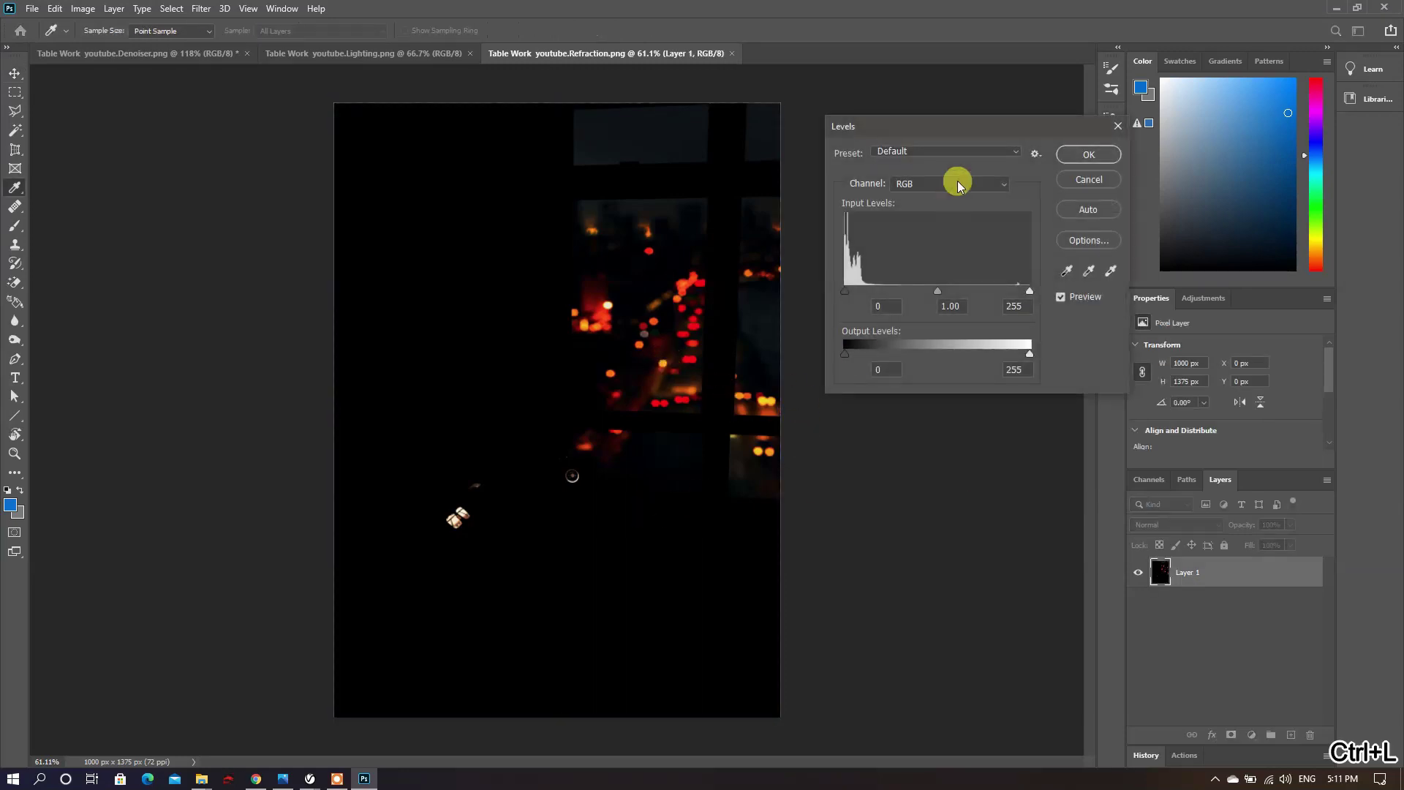
pyautogui.click(838, 292)
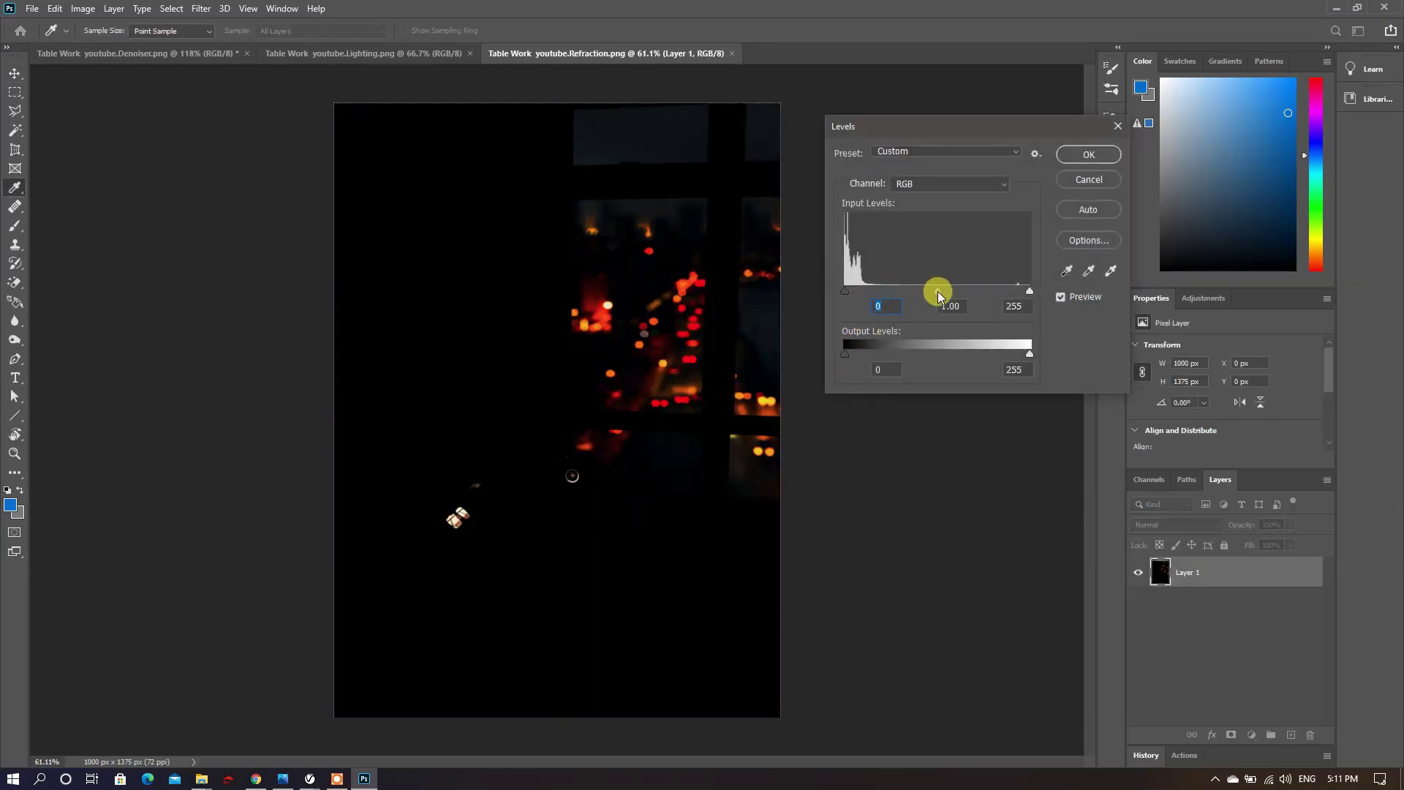
pyautogui.moveTo(925, 291); pyautogui.dragTo(922, 291)
pyautogui.moveTo(1030, 291); pyautogui.dragTo(1017, 291)
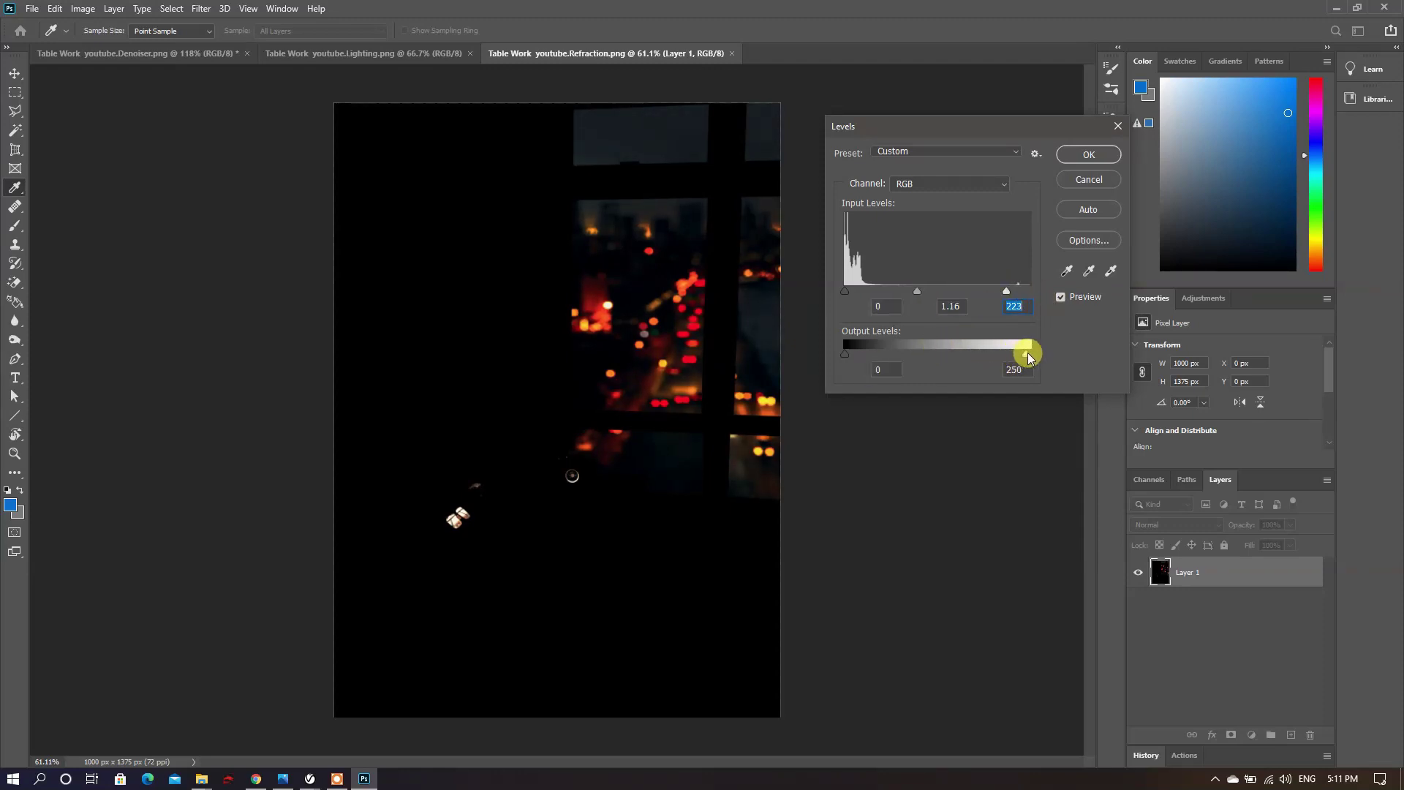
pyautogui.click(1088, 153)
# Step: Copy the entire adjusted Refraction pass and paste it into the Denoiser image as a new layer
pyautogui.keyDown('ctrl'); pyautogui.click(585, 179); pyautogui.keyUp('ctrl')
pyautogui.hotkey('ctrl', 'a')
pyautogui.hotkey('ctrl', 'c')
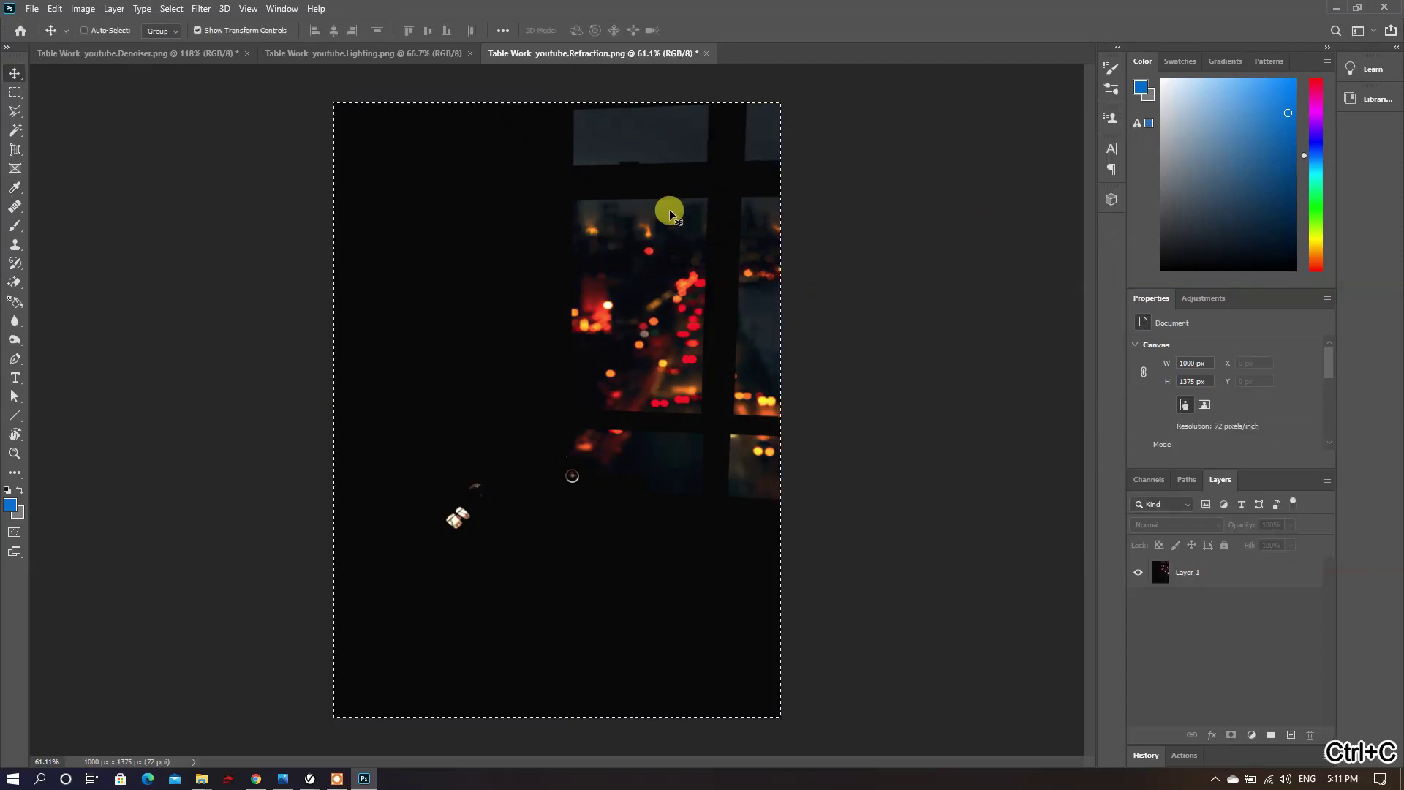
pyautogui.click(1234, 578)
pyautogui.hotkey('ctrl', 'c')
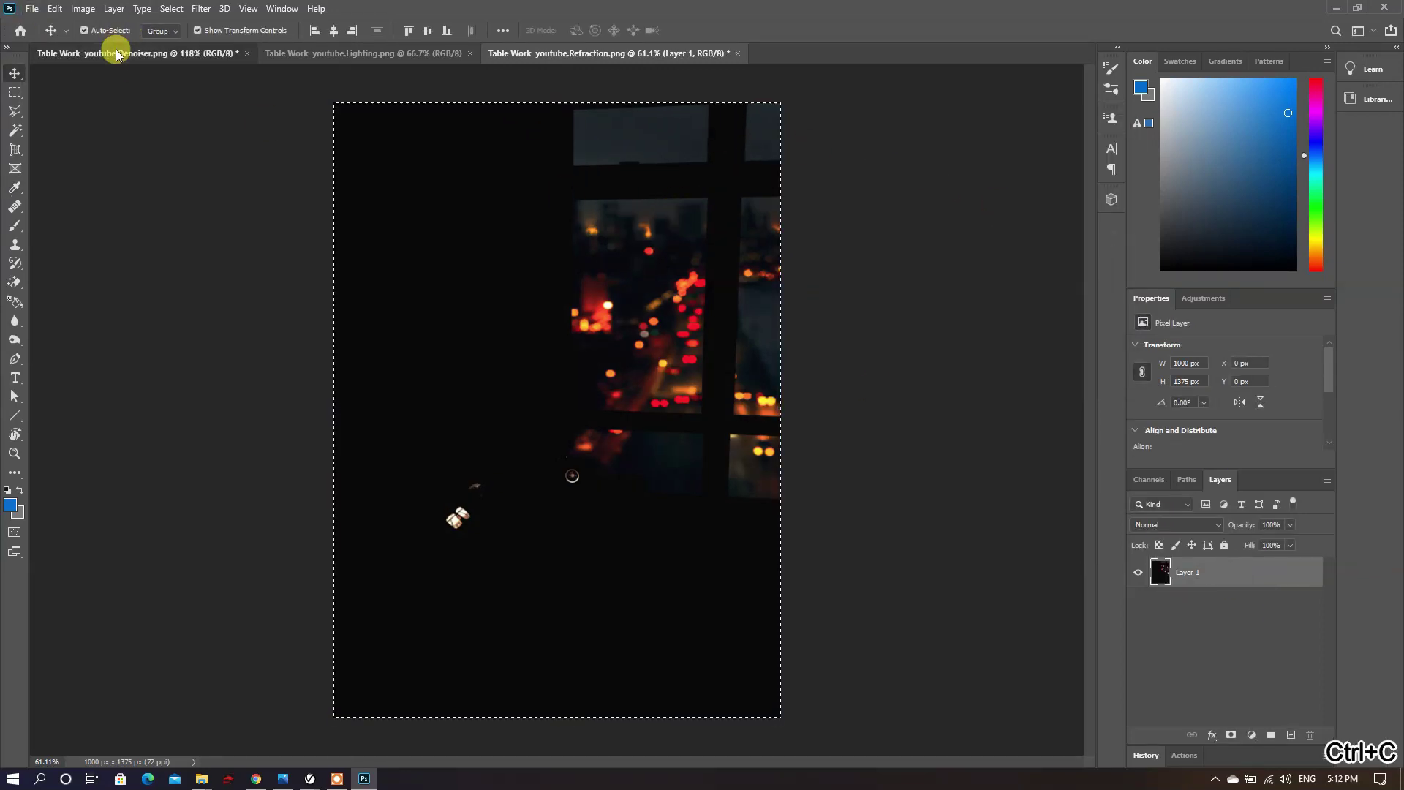
pyautogui.click(117, 53)
pyautogui.press('z')
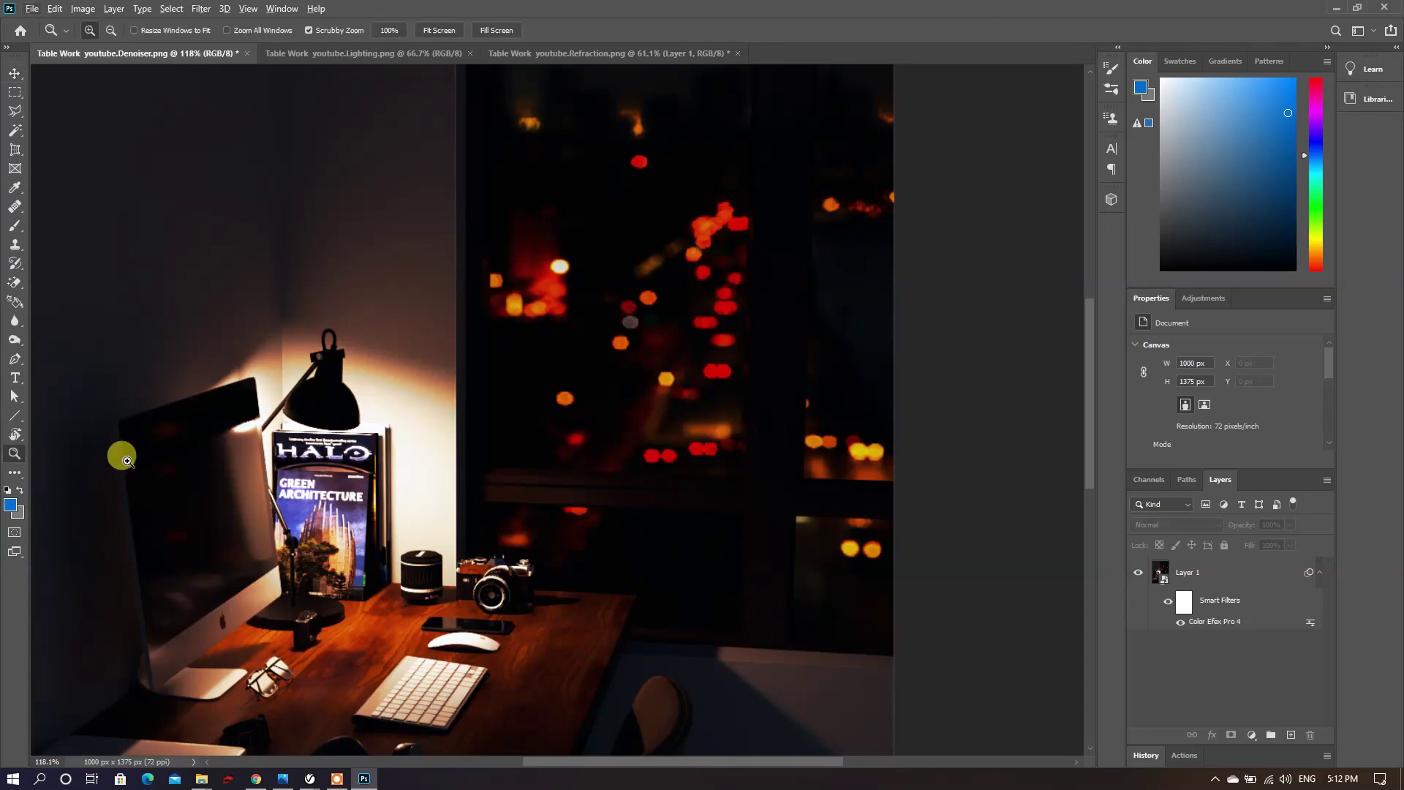
pyautogui.scroll(10, 1086, 225)
pyautogui.click(439, 30)
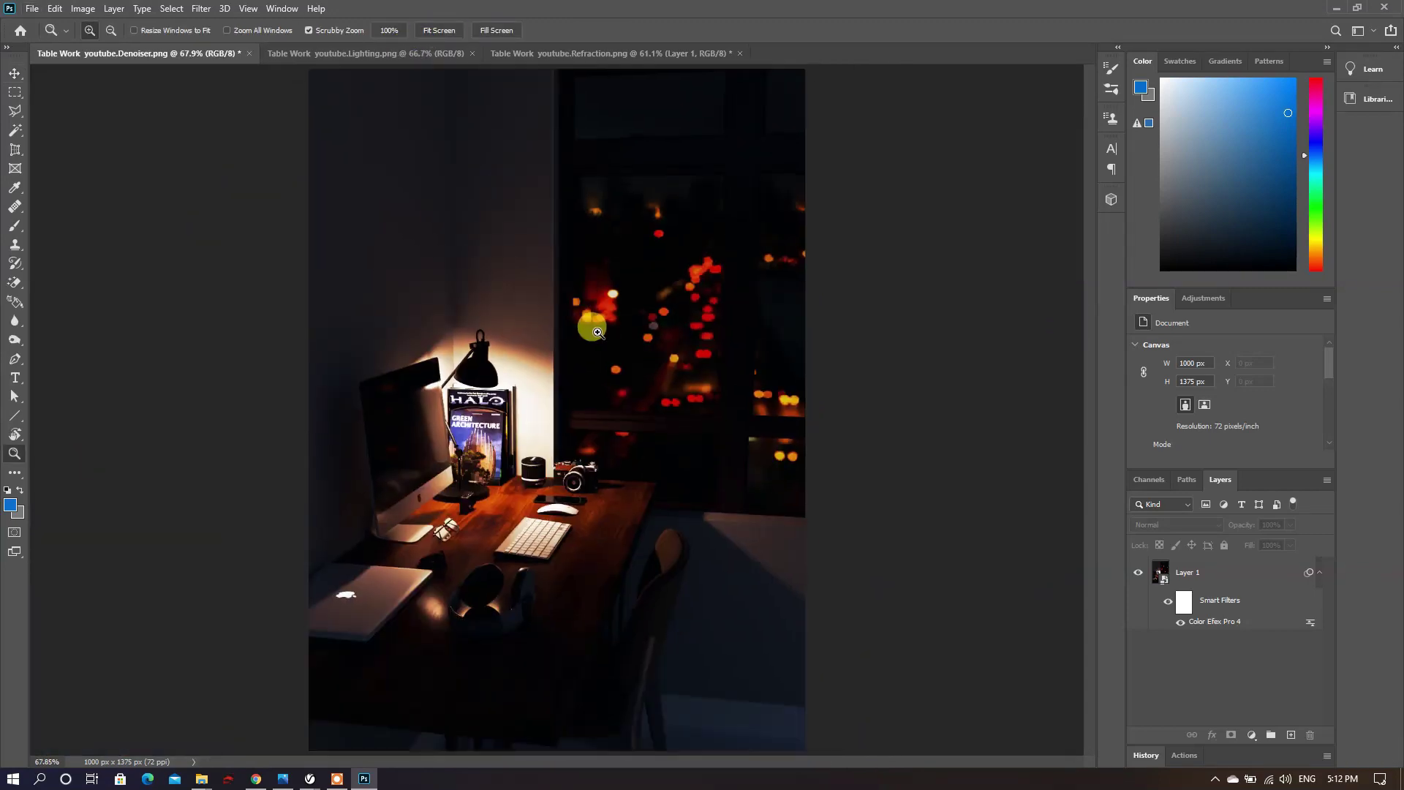
pyautogui.click(15, 76)
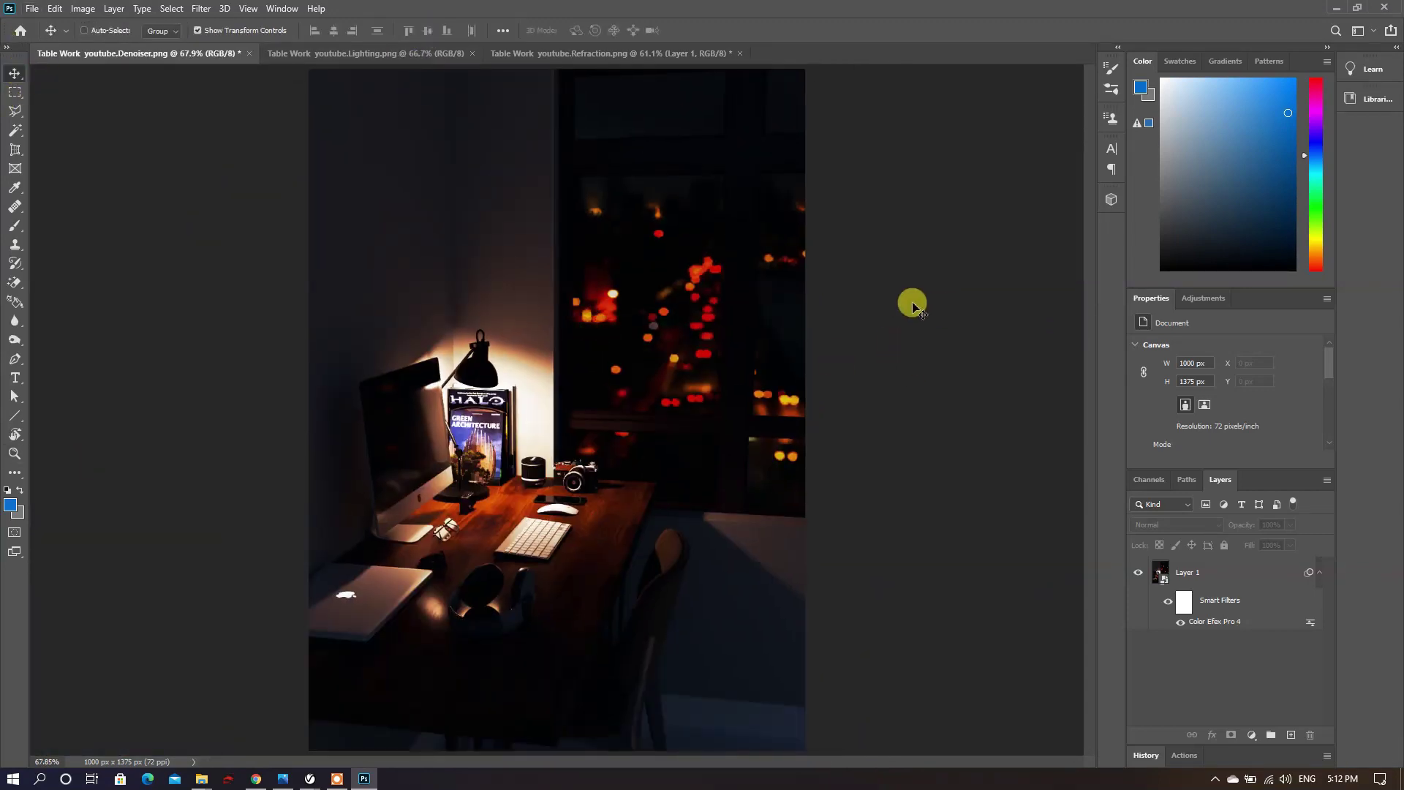
pyautogui.hotkey('ctrl', 'v')
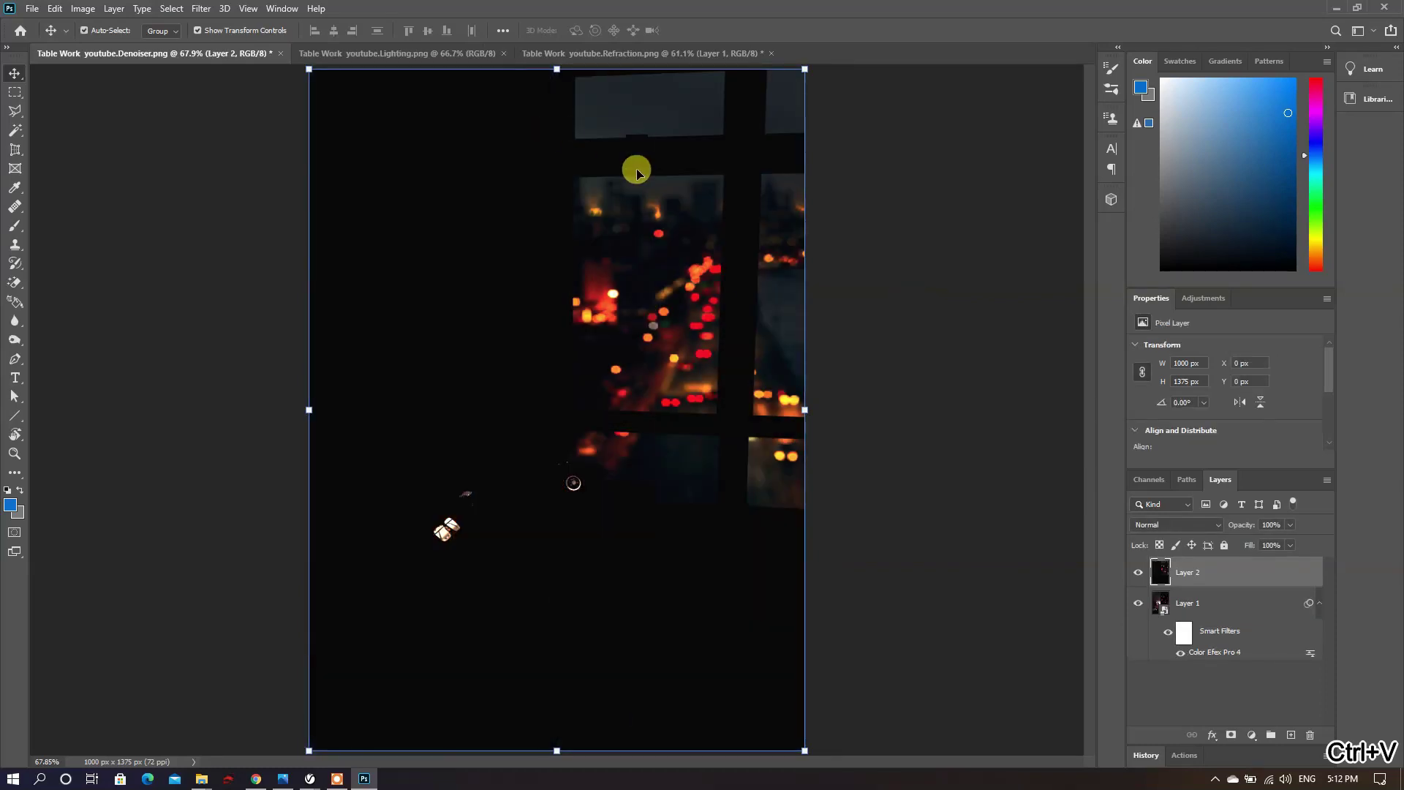
# Step: Move the pasted Refraction layer below Layer 1 in the Denoiser image and clear the layer selection
pyautogui.click(1185, 607)
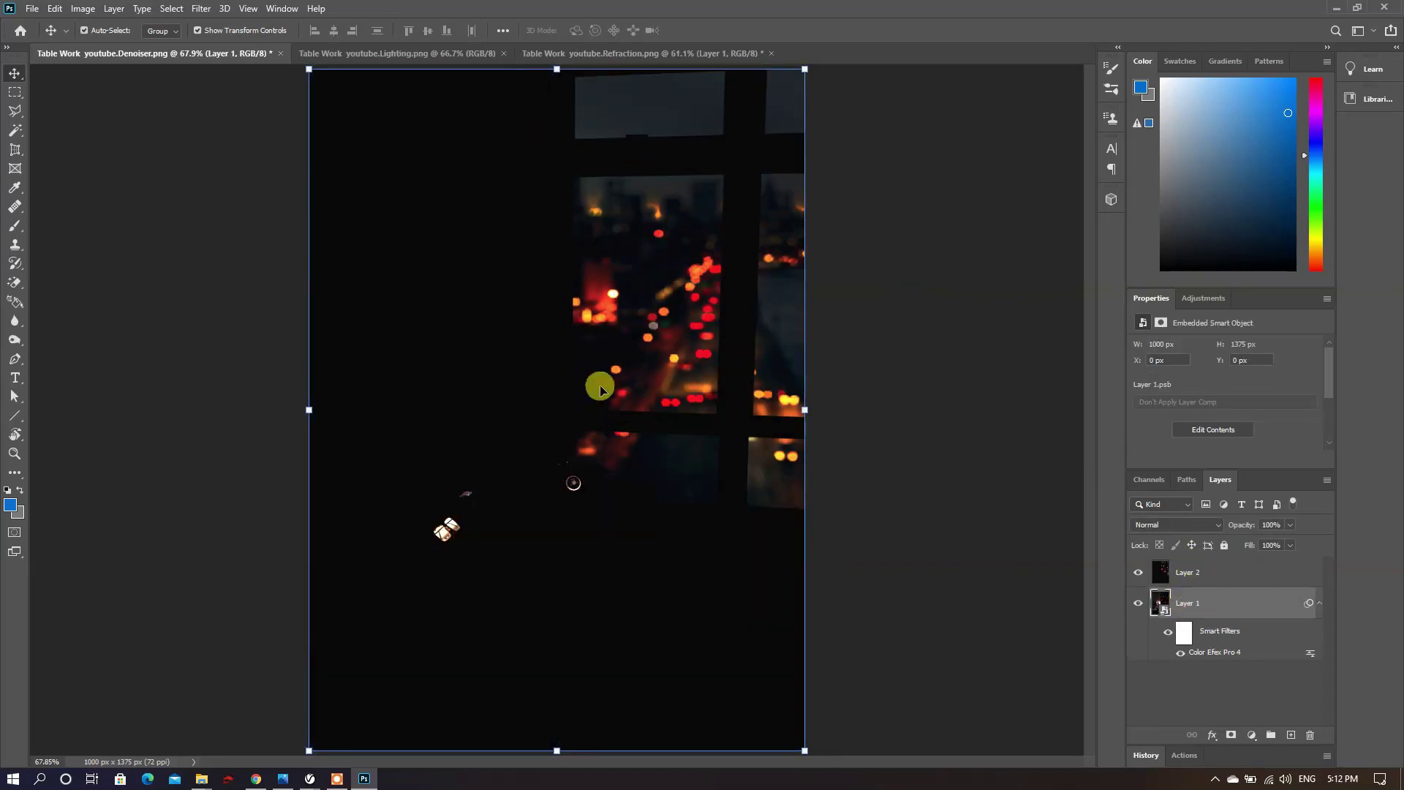
pyautogui.moveTo(1199, 571); pyautogui.dragTo(1203, 691)
pyautogui.click(919, 502)
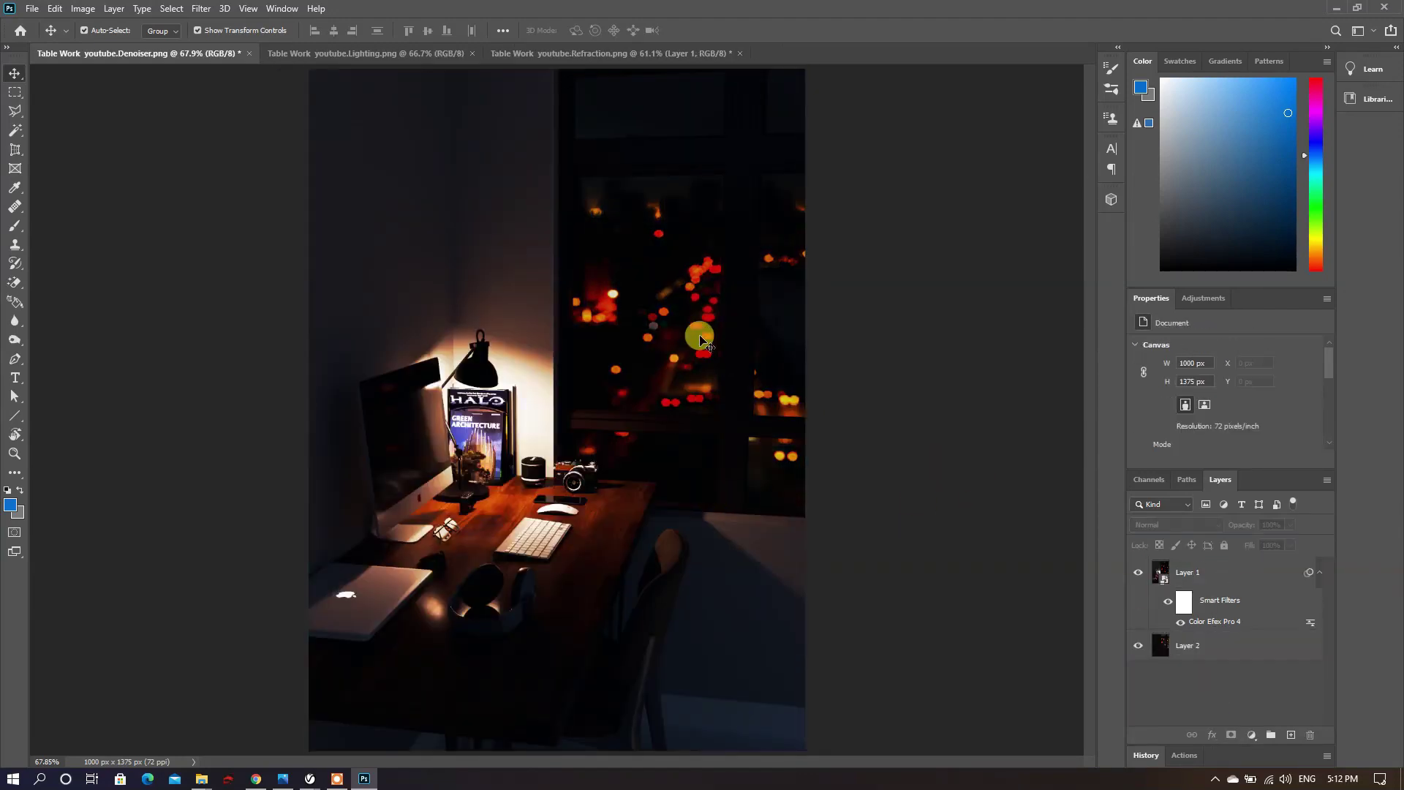
# Step: Save the composited Denoiser image as a PNG named "Final SHot" in the Desktop's Youtb=ibe content folder
pyautogui.click(32, 9)
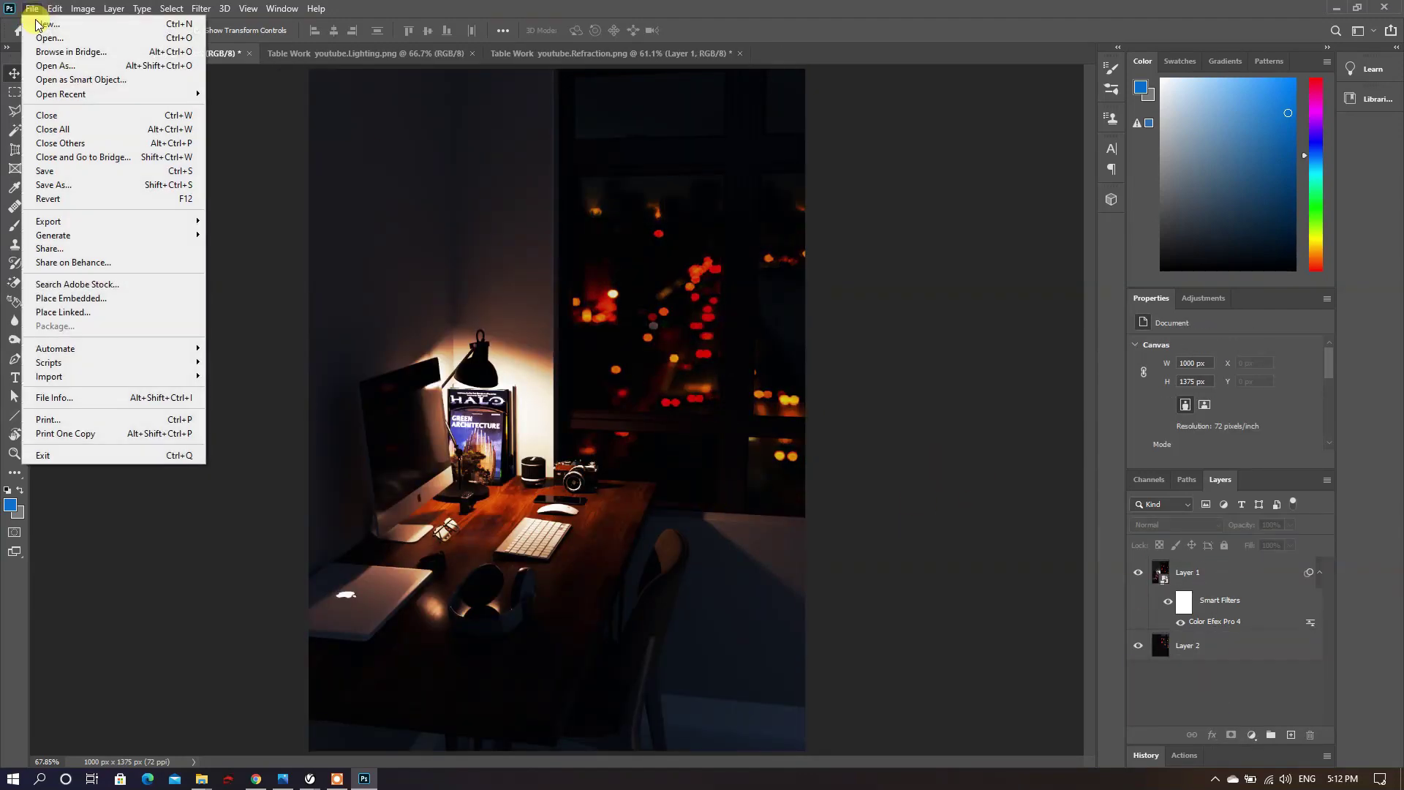
pyautogui.click(67, 174)
pyautogui.click(304, 410)
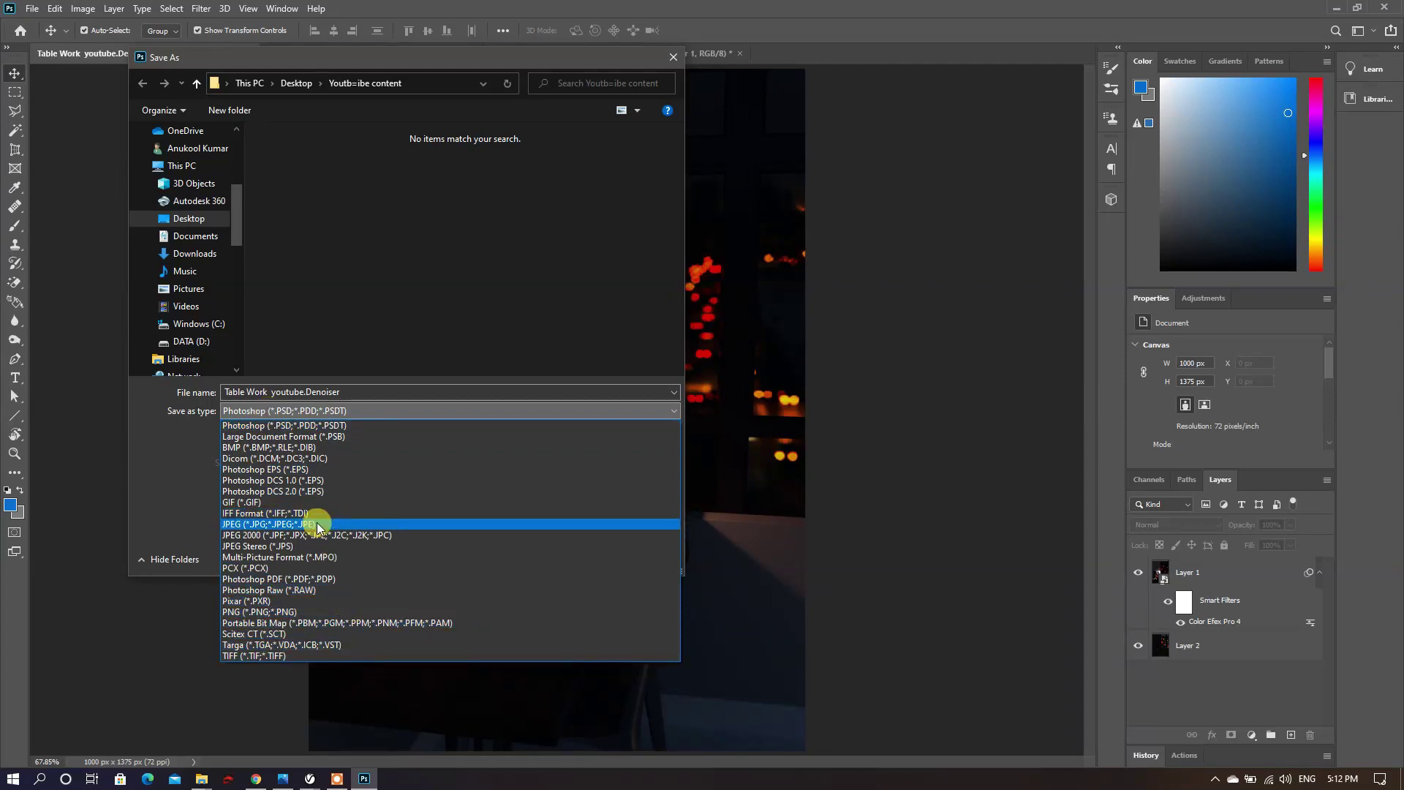
pyautogui.click(282, 611)
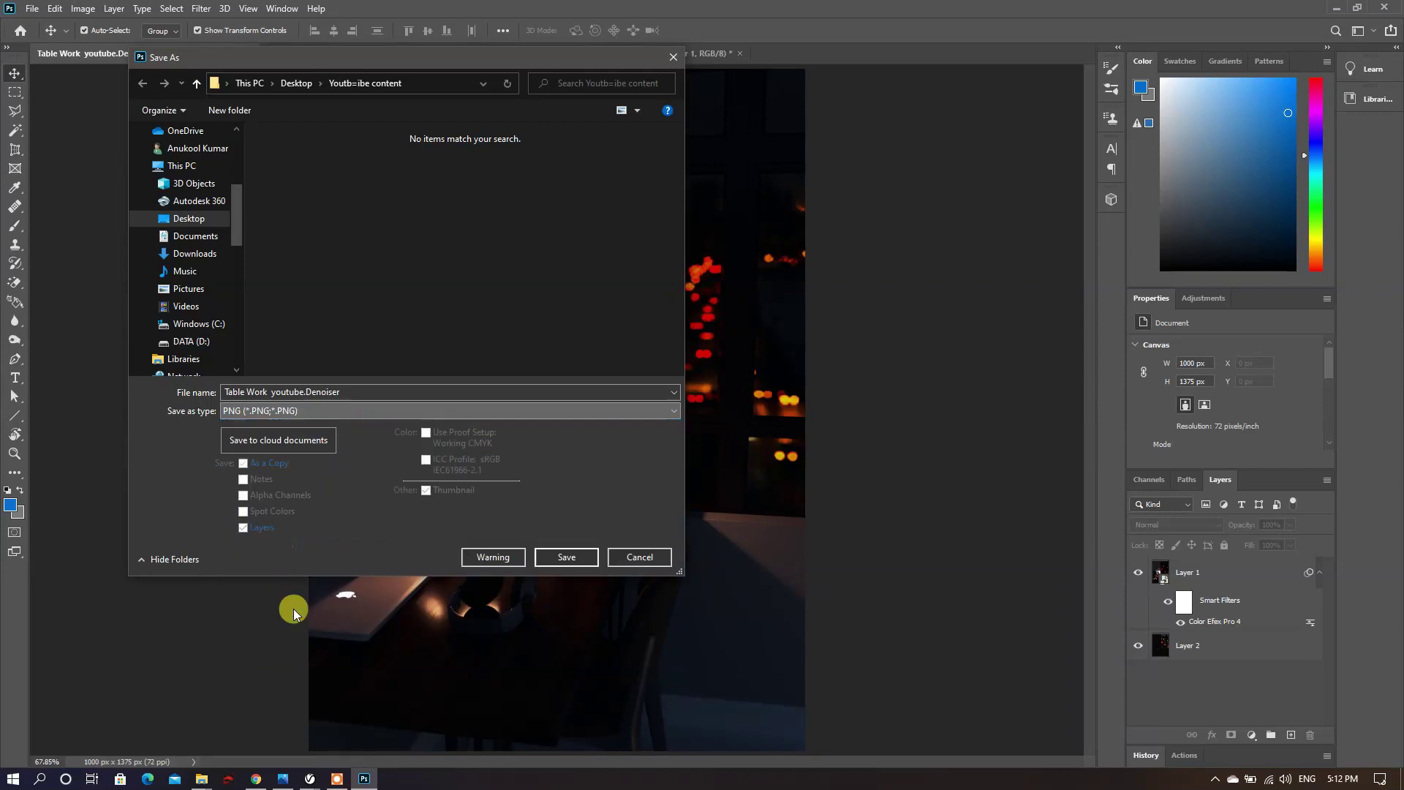
pyautogui.click(351, 384)
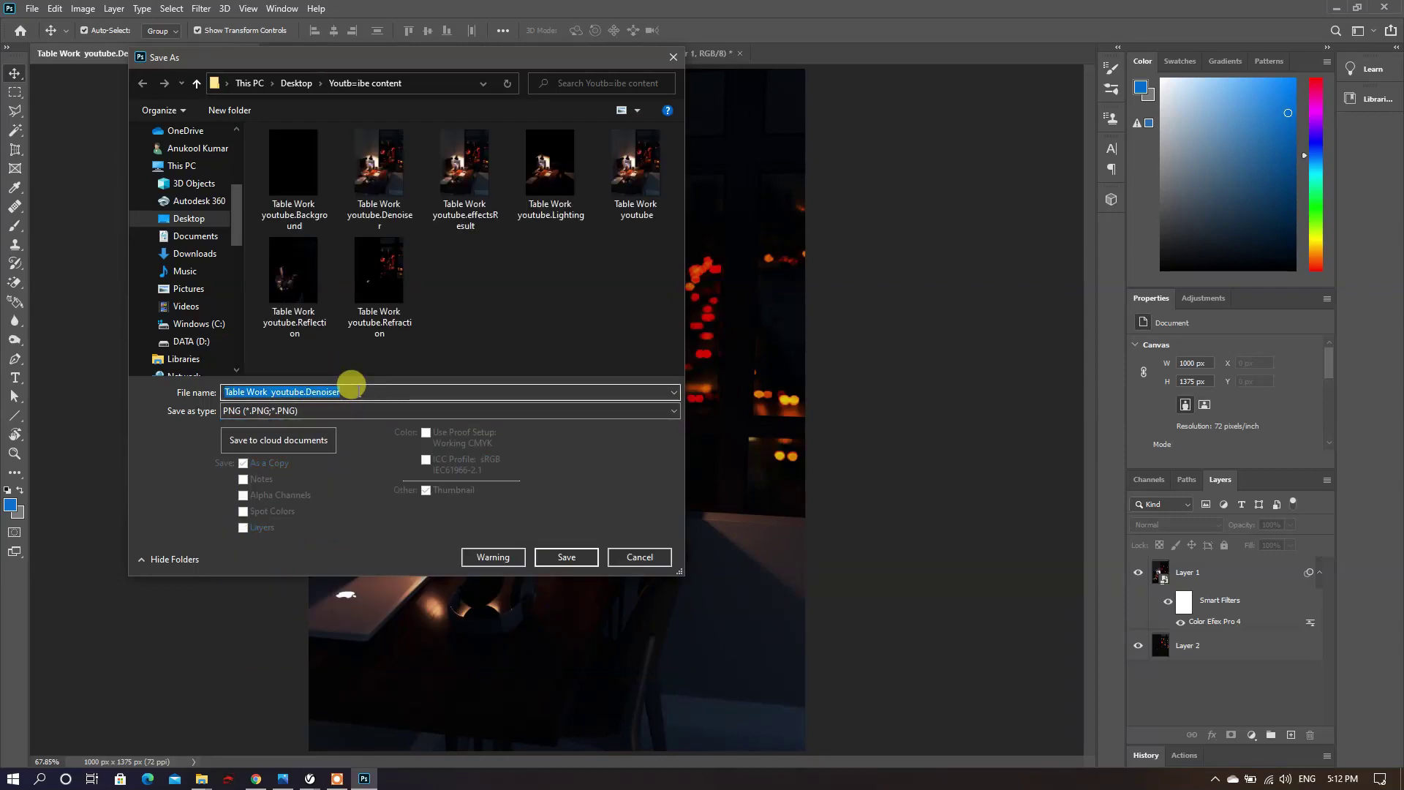
pyautogui.write('Final SHot')
pyautogui.click(568, 557)
pyautogui.click(753, 226)
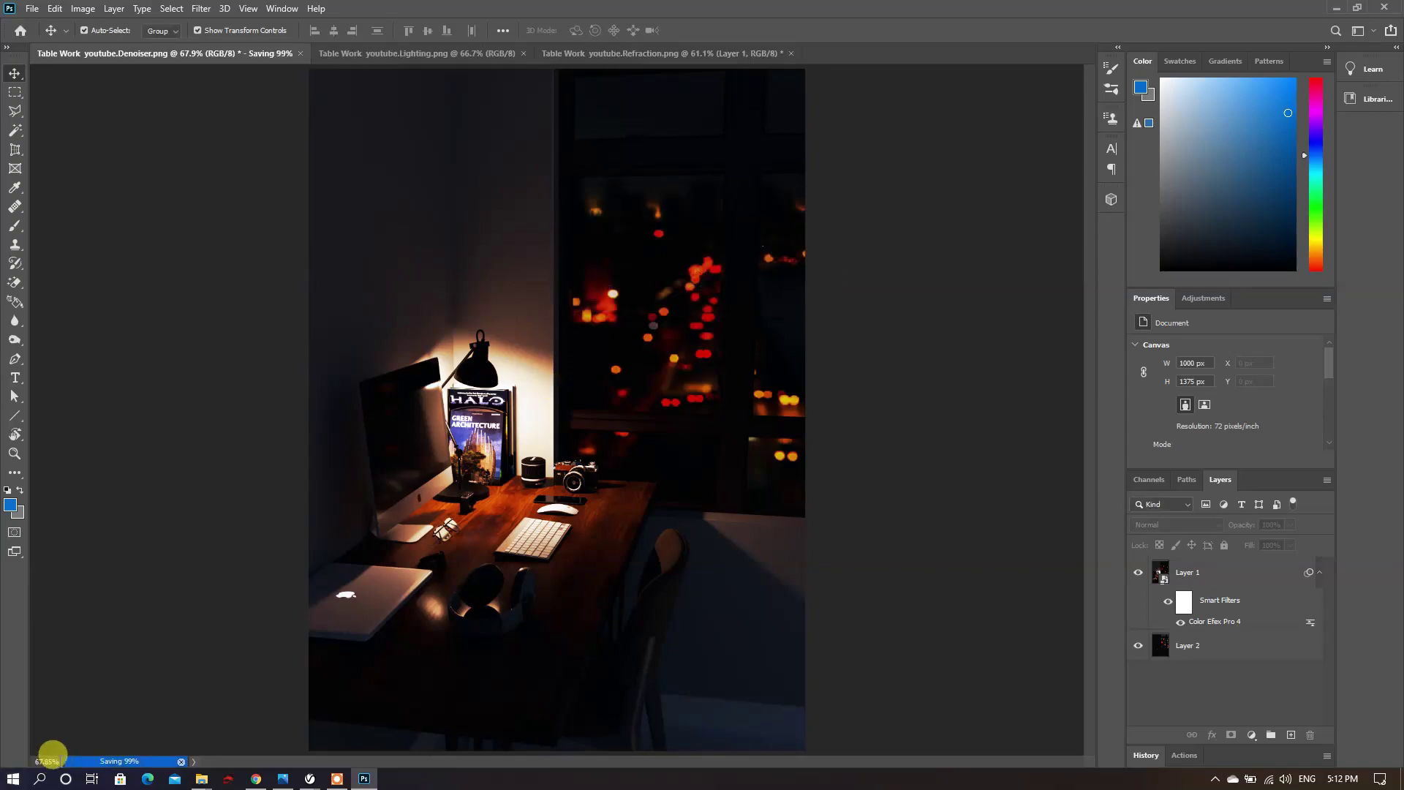
# Step: Switch to File Explorer and open the Final SHot image from the Desktop's Youtb=ibe content folder
pyautogui.click(201, 778)
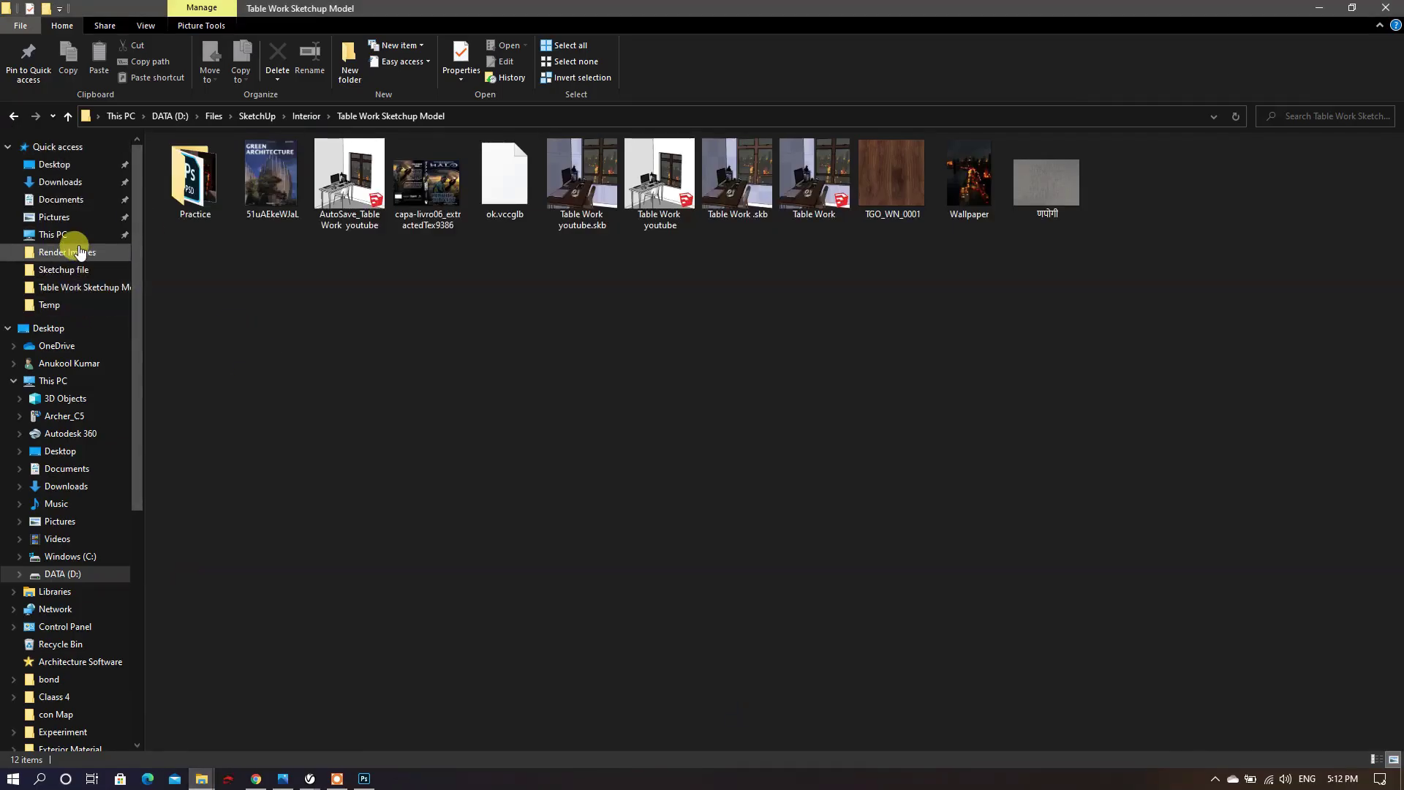
pyautogui.click(55, 164)
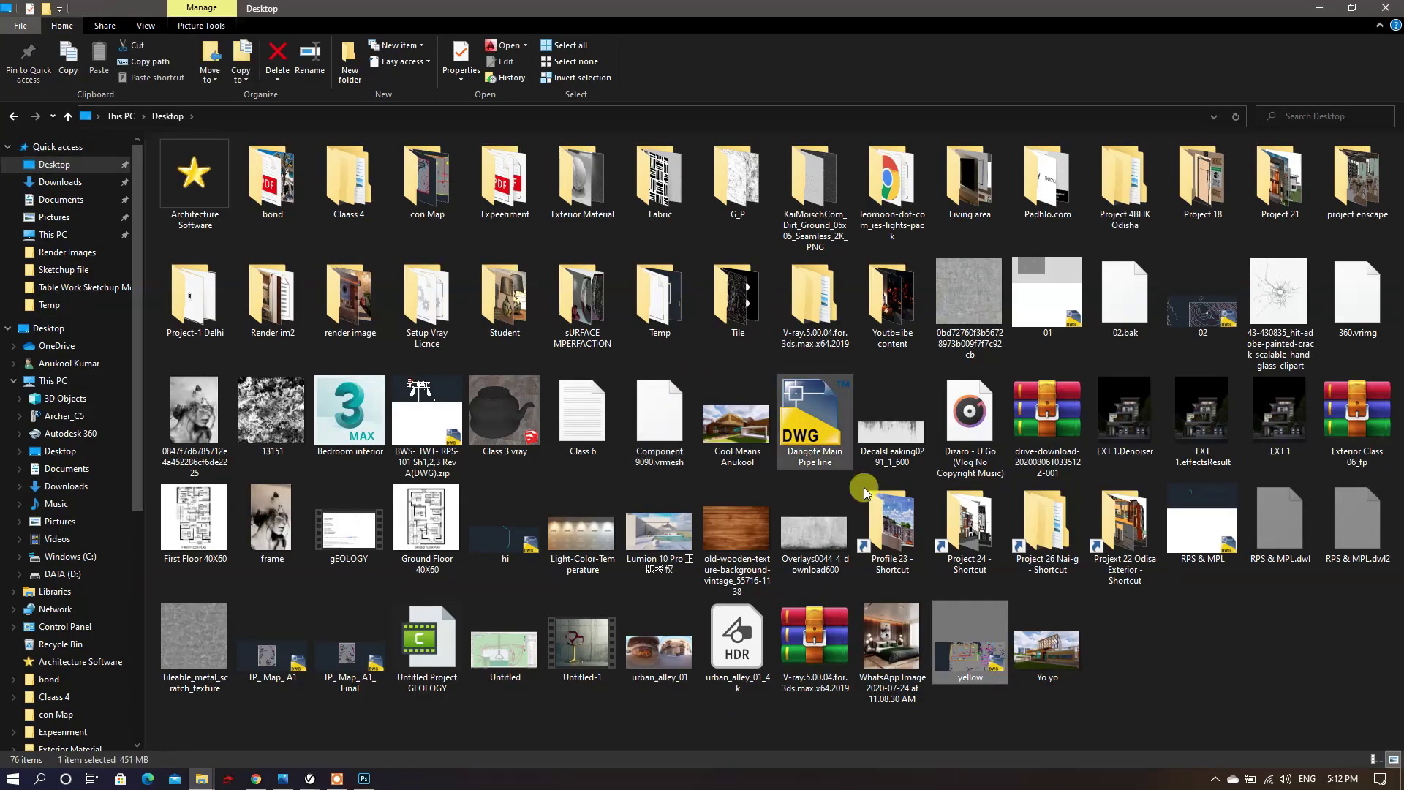
pyautogui.doubleClick(892, 303)
pyautogui.click(194, 179)
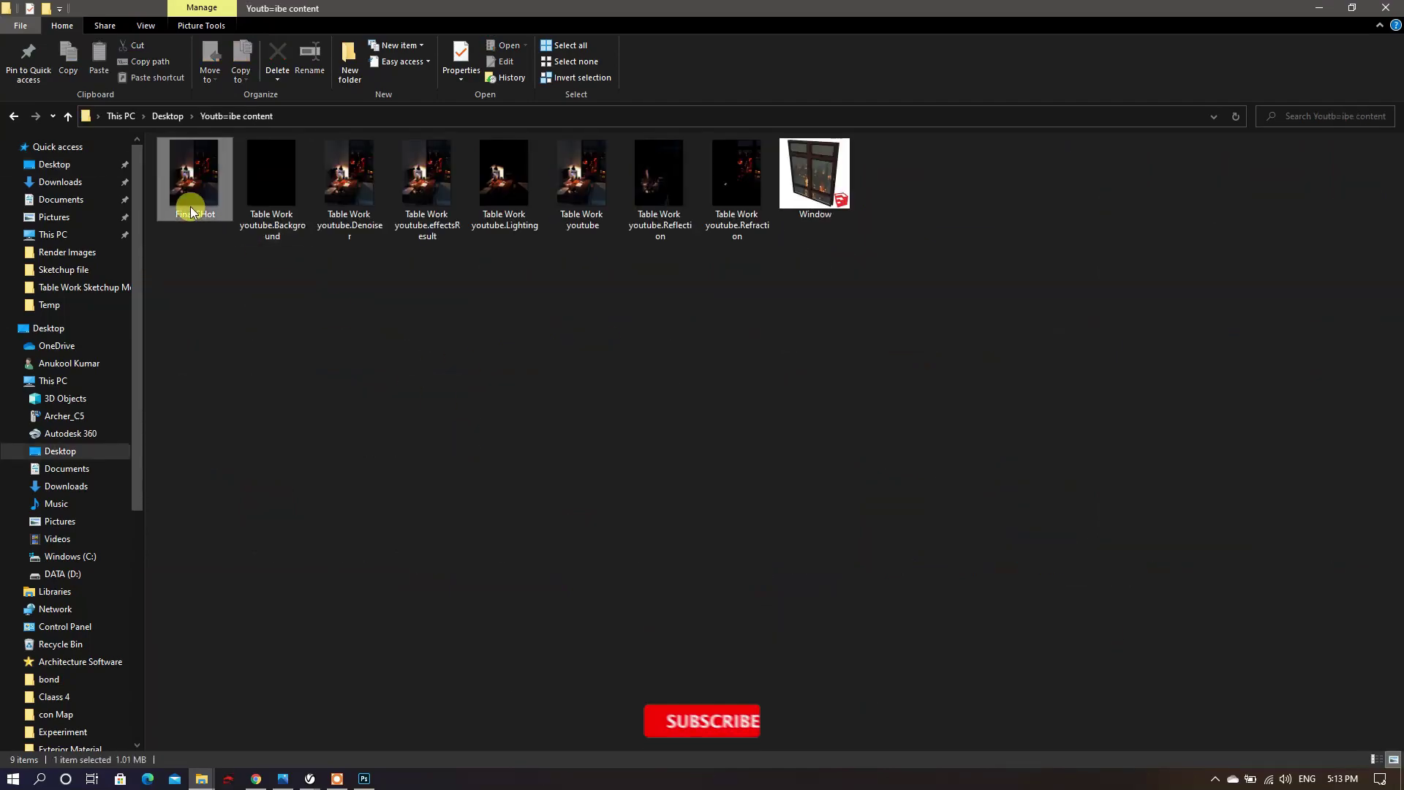
pyautogui.press('Return')
# Step: Examine the desk, lamp and window areas of the Final SHot image up close, and return to Photoshop
pyautogui.scroll(4, 749, 353)
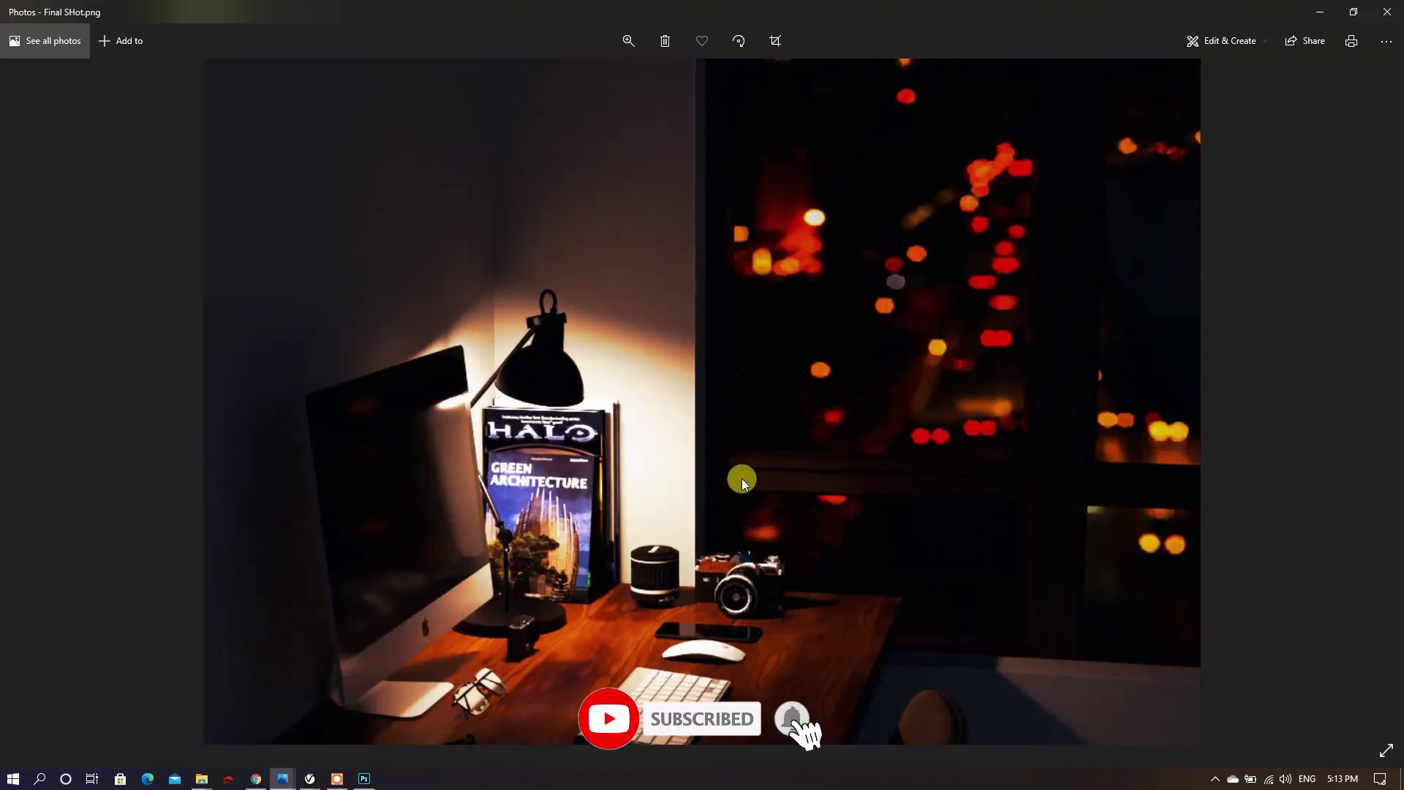
pyautogui.scroll(-3, 754, 107)
pyautogui.scroll(5, 809, 574)
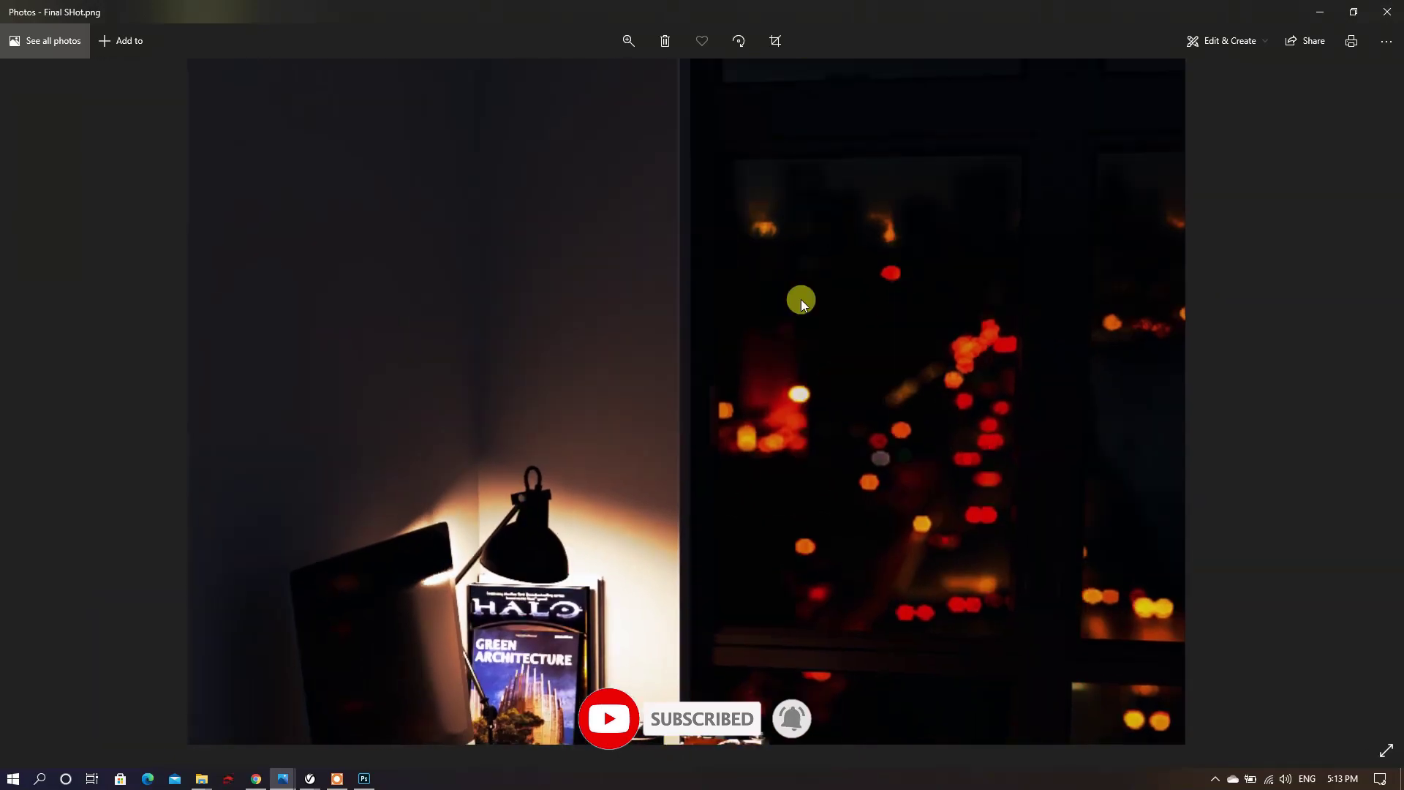
pyautogui.scroll(-3, 803, 558)
pyautogui.scroll(2, 559, 336)
pyautogui.scroll(-1, 602, 407)
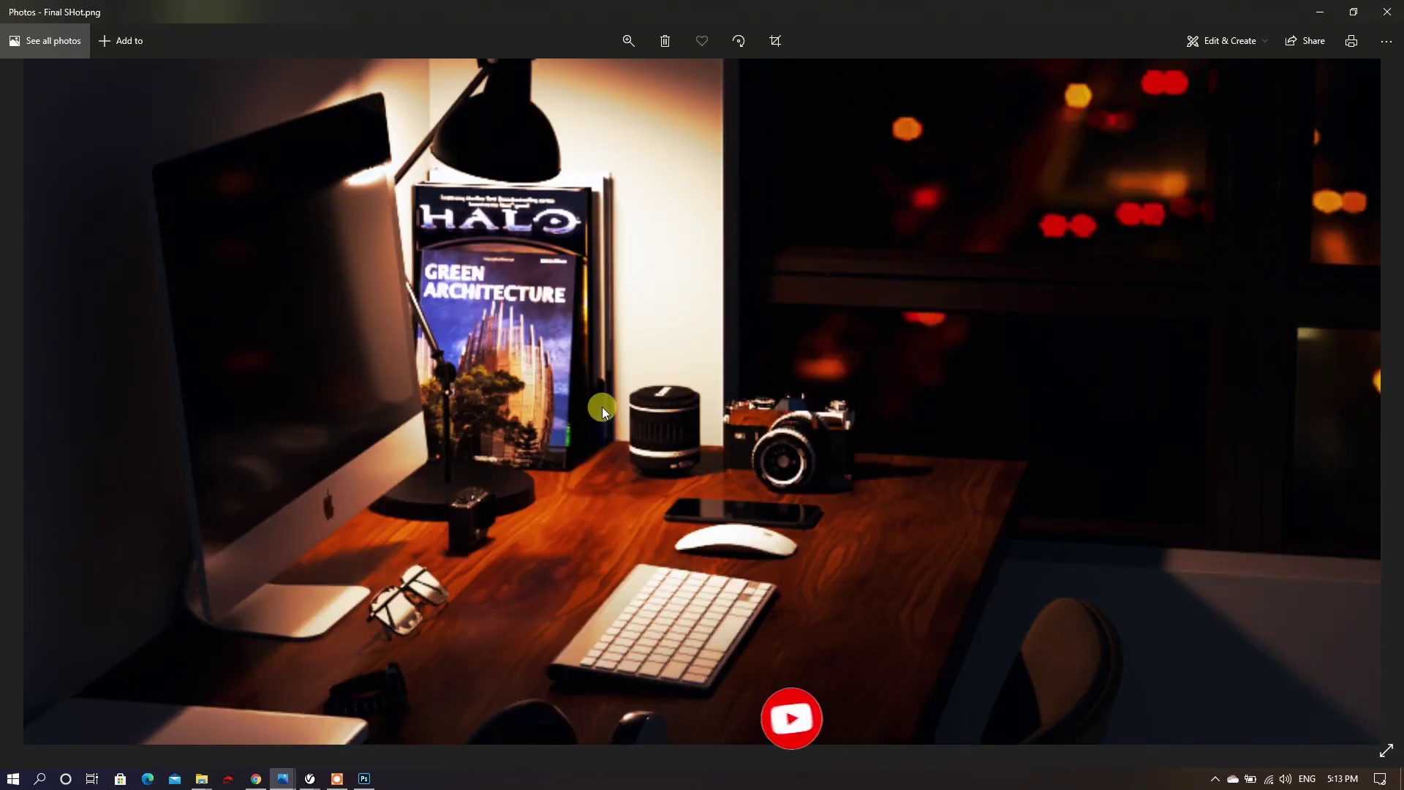
pyautogui.click(1388, 12)
pyautogui.click(1319, 8)
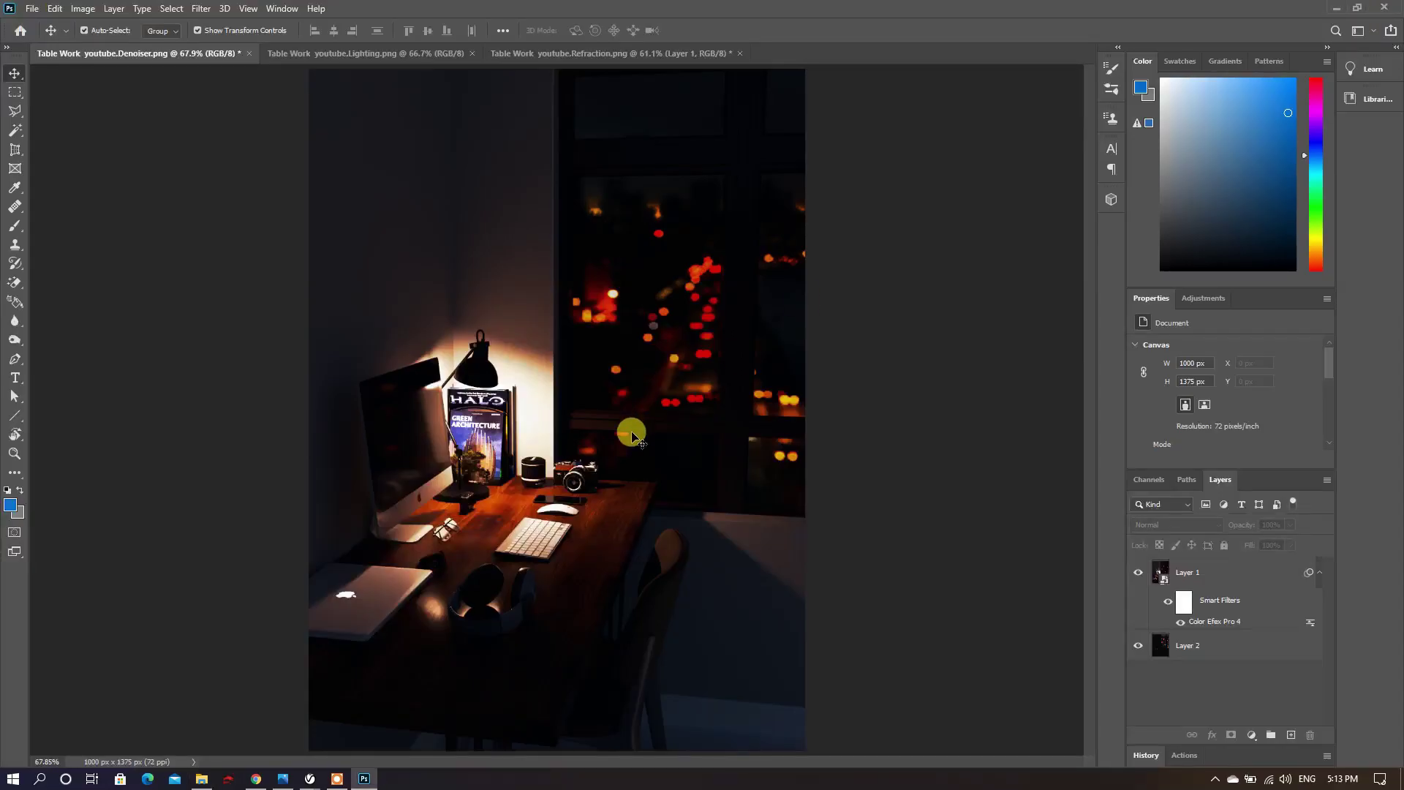